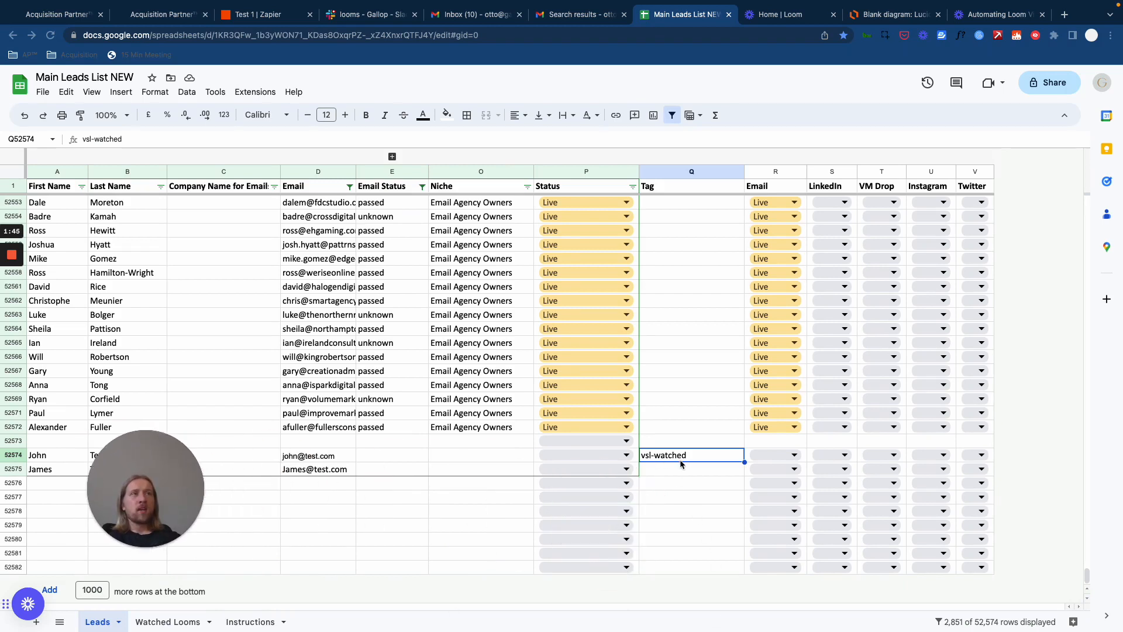
left_click_drag(173, 475, 137, 493)
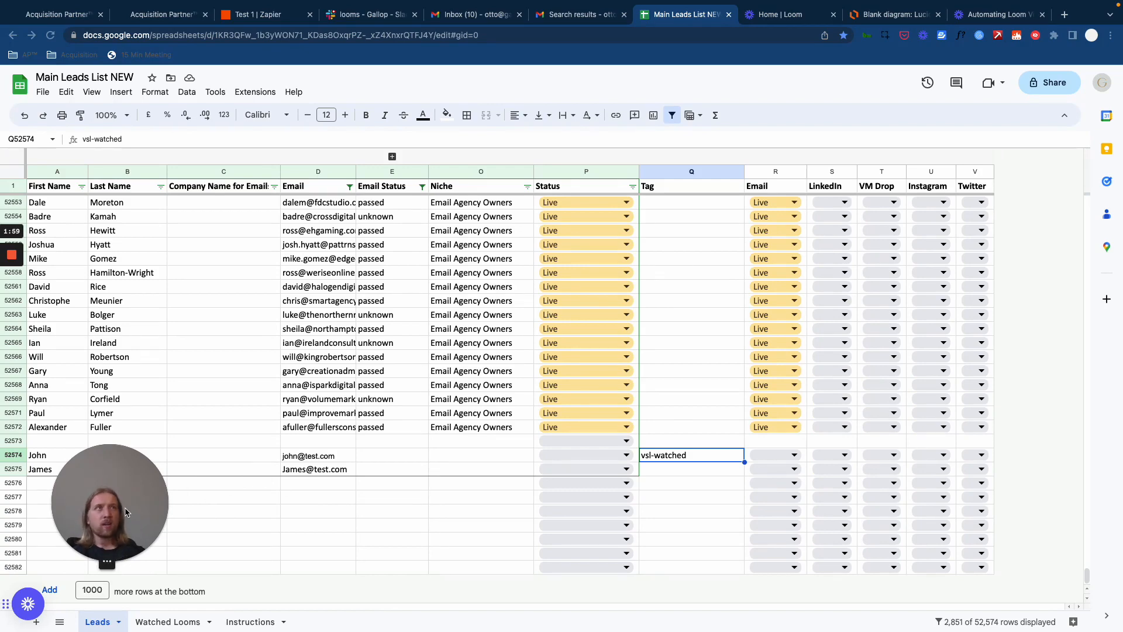
left_click_drag(126, 512, 148, 505)
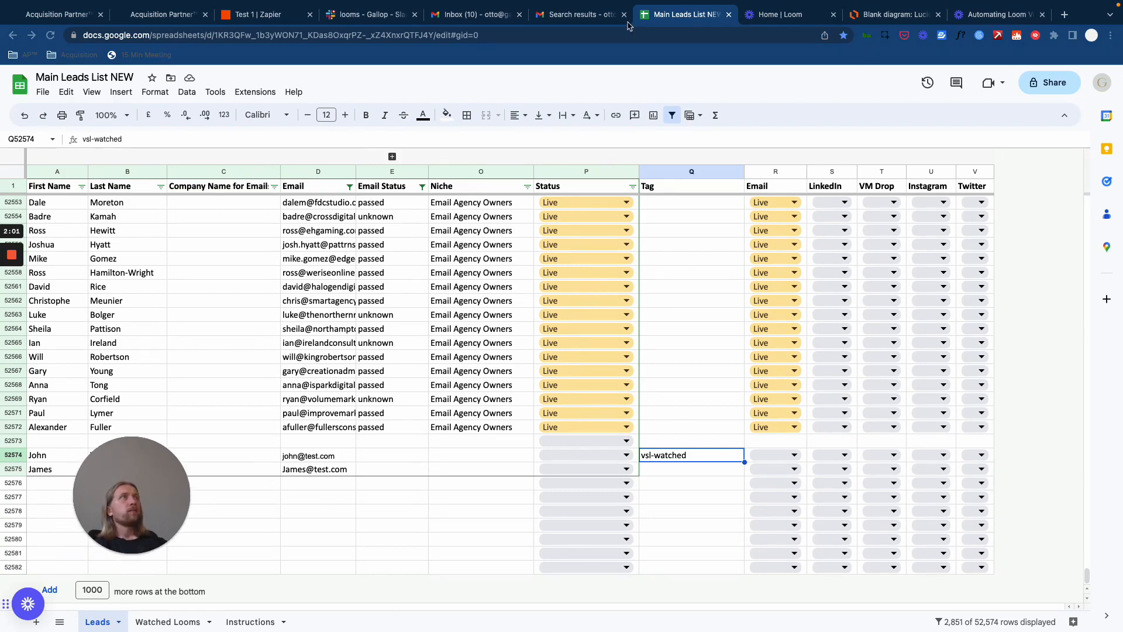
Switch to Zapier, leave the Test 1 Zap and create a new Zap in the Loom Flow folder
left_click(298, 13)
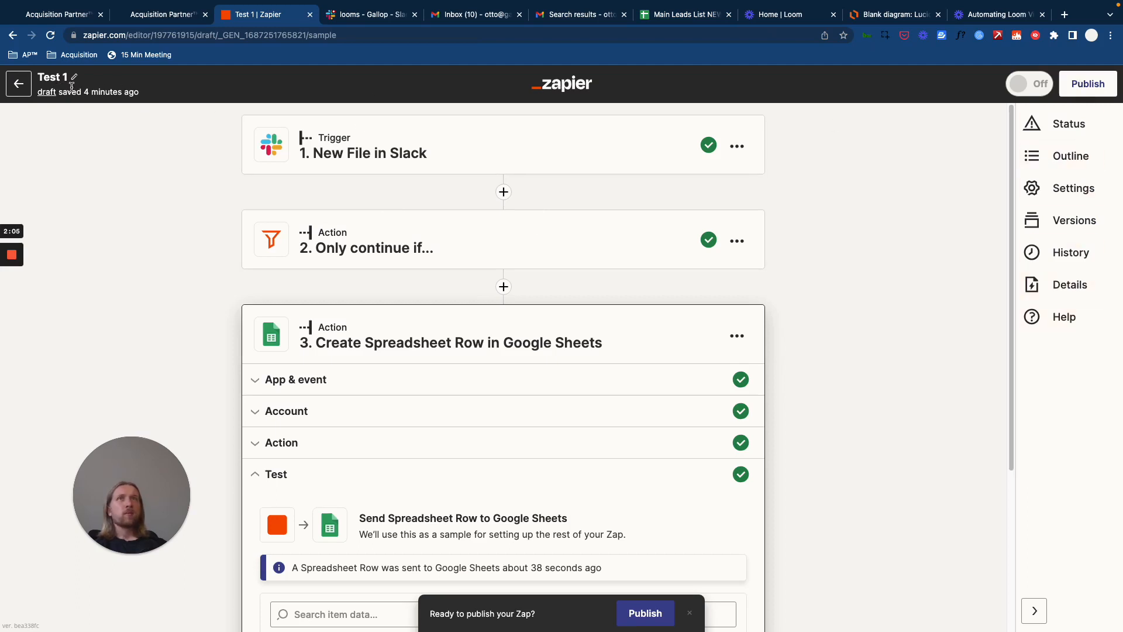
left_click(19, 85)
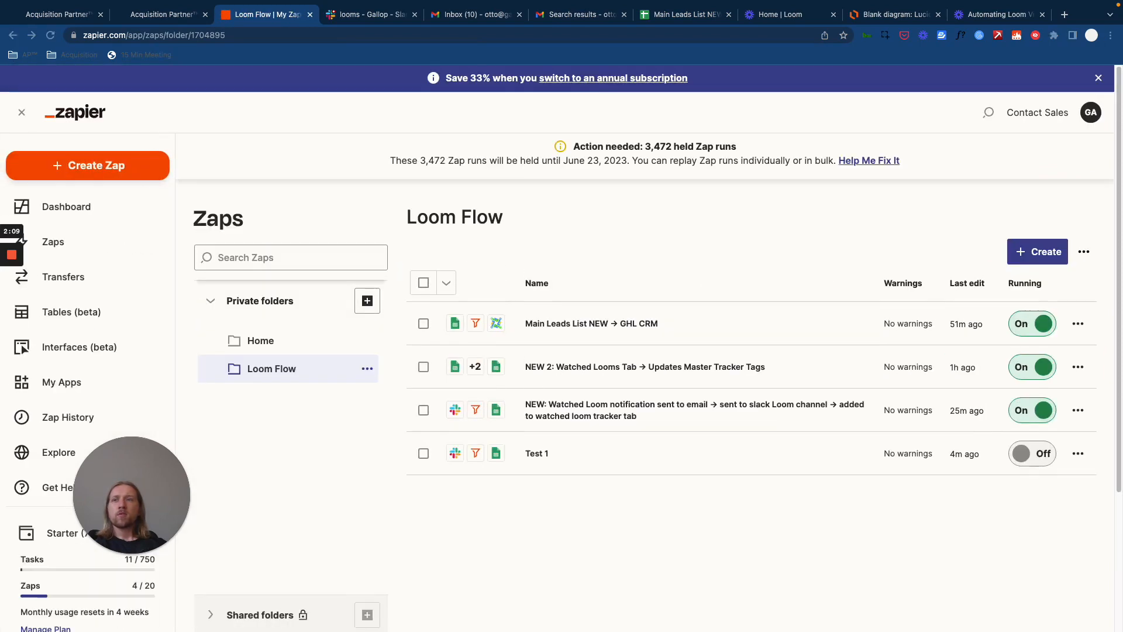
left_click(1035, 260)
left_click(981, 291)
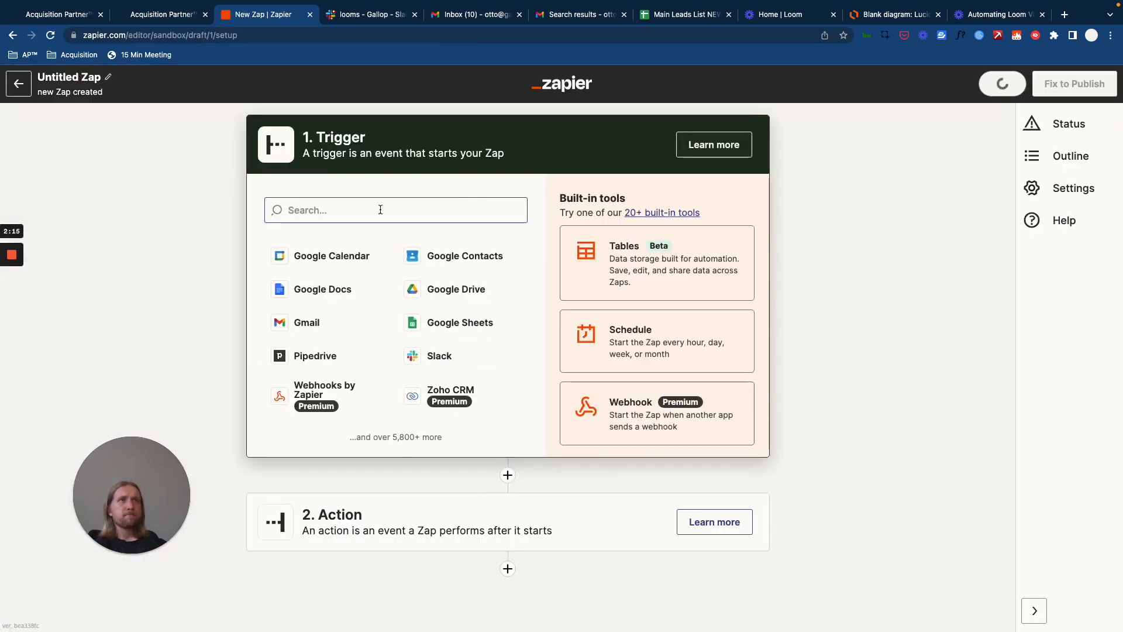
Set the Zap's trigger to Google Sheets with the New or Updated Spreadsheet Row event and continue to the trigger settings
type("google")
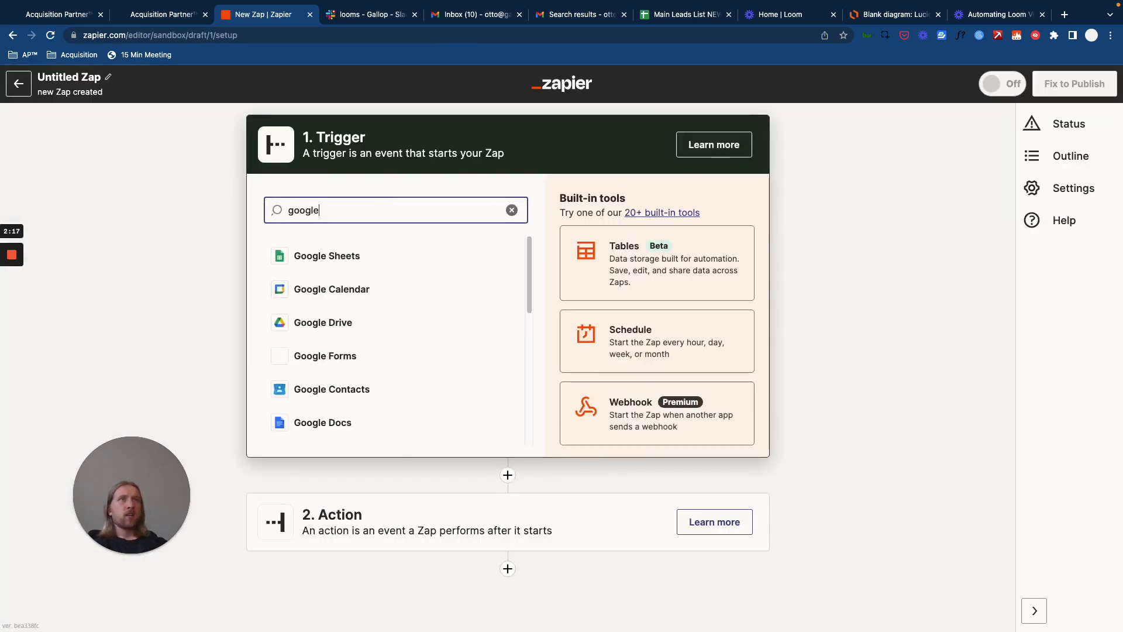
left_click(326, 258)
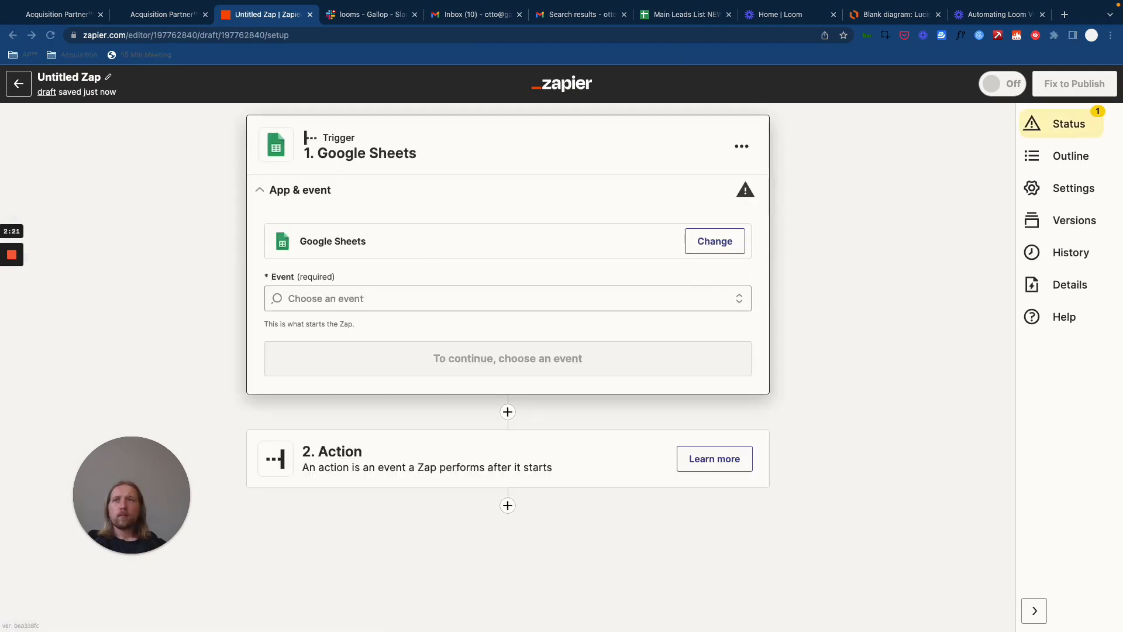
left_click(310, 298)
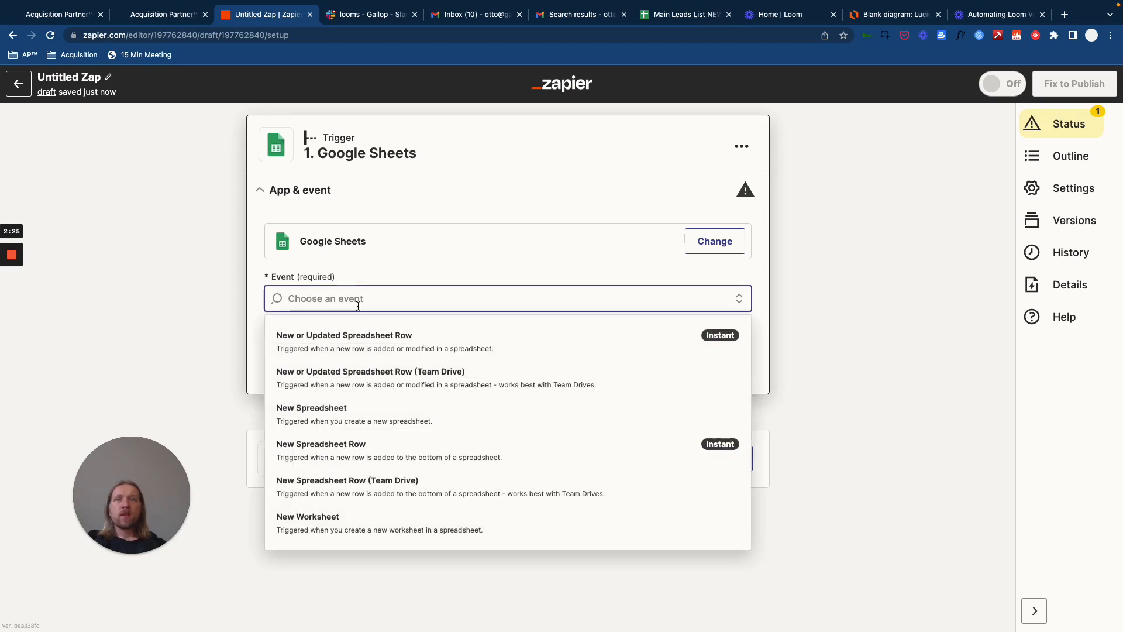
type("new or")
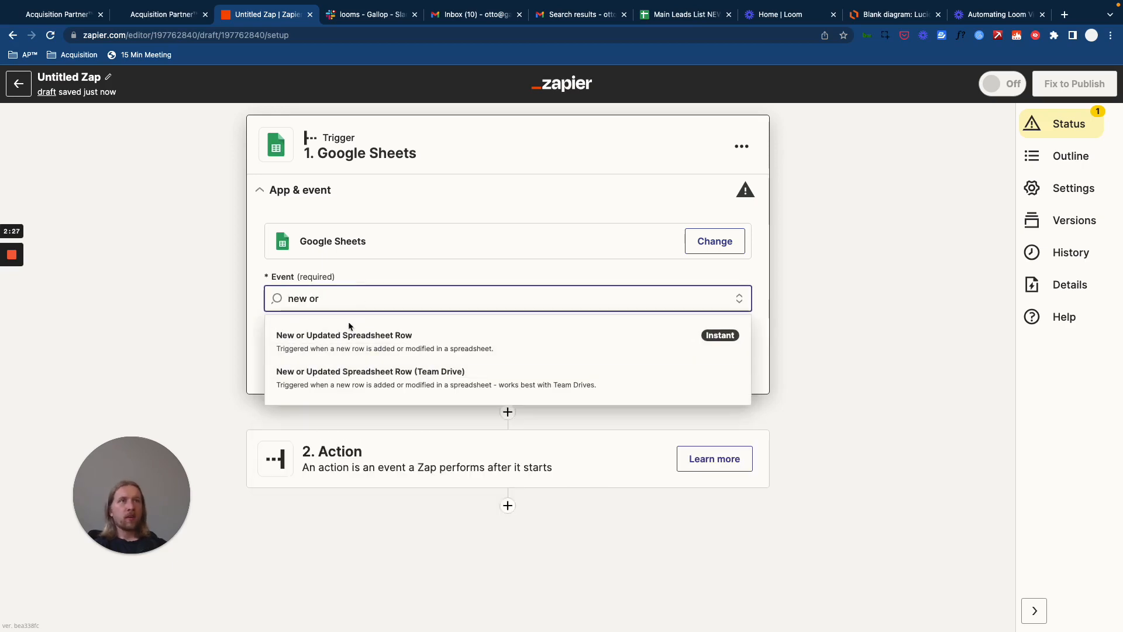
left_click(459, 349)
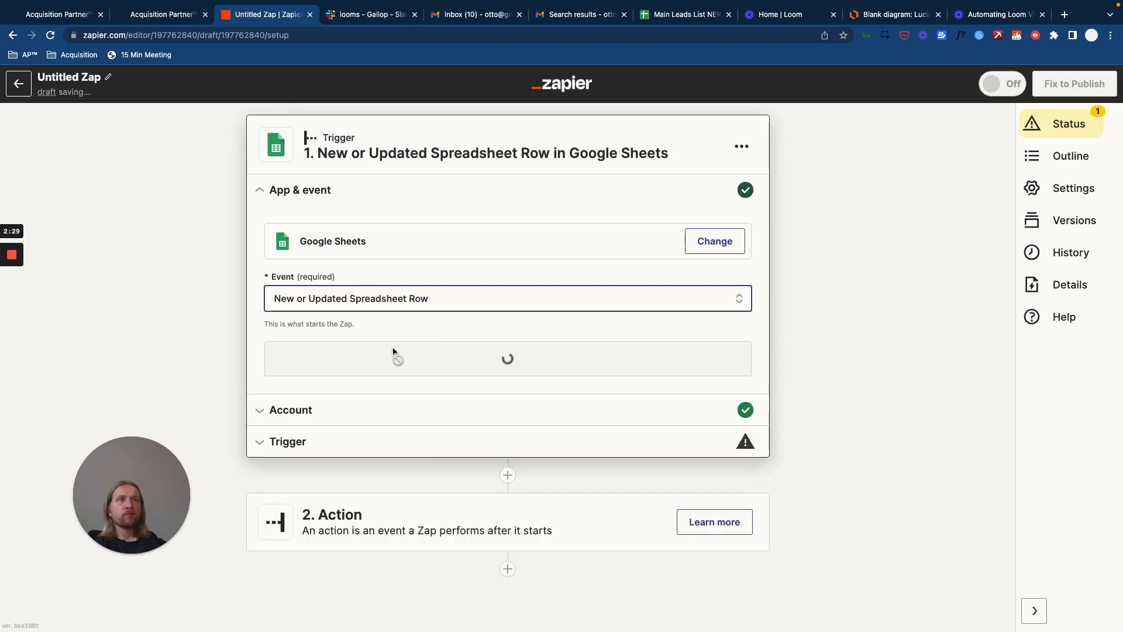
left_click(410, 357)
Set the trigger's spreadsheet to Main Leads List NEW and its worksheet to Watched Looms
left_click(294, 365)
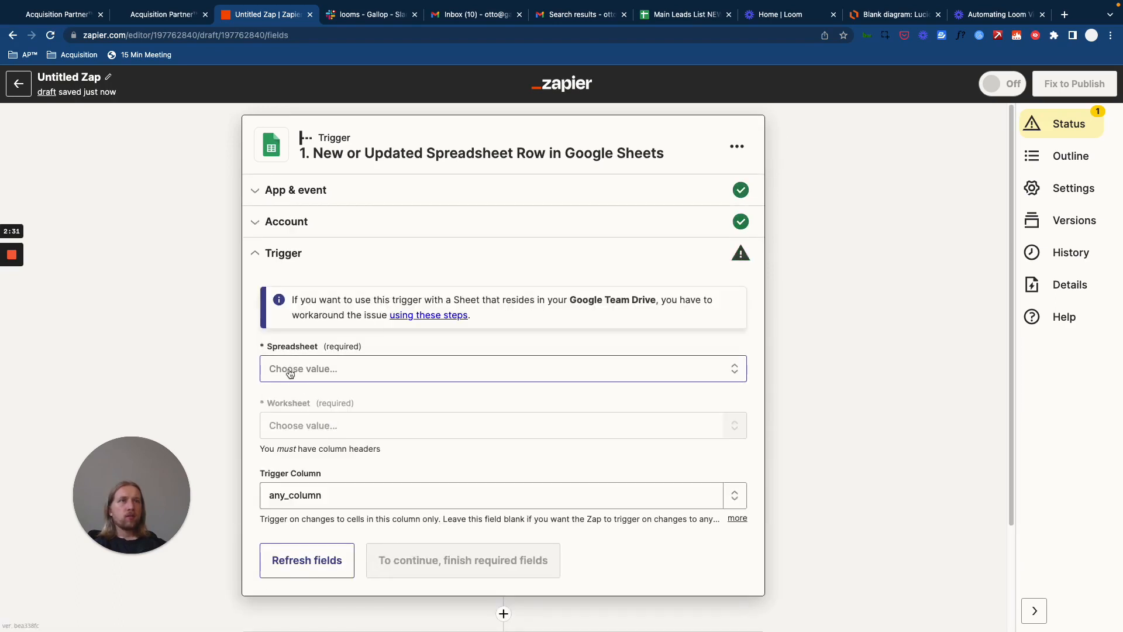
left_click(290, 370)
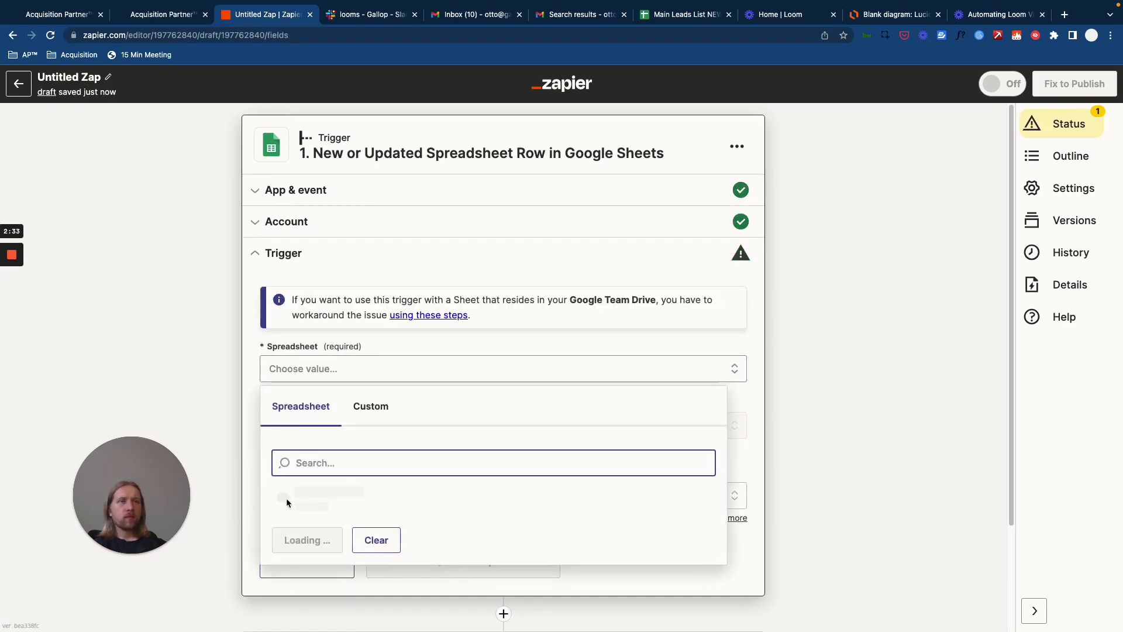
left_click(284, 499)
scroll(257, 430, "down", 3)
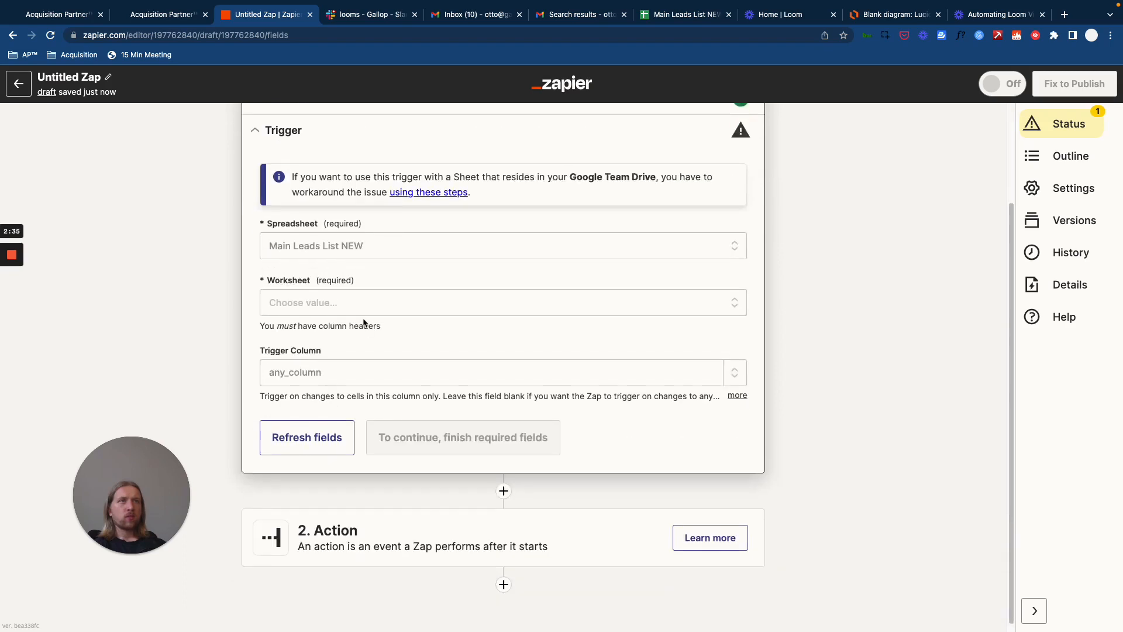
left_click(334, 302)
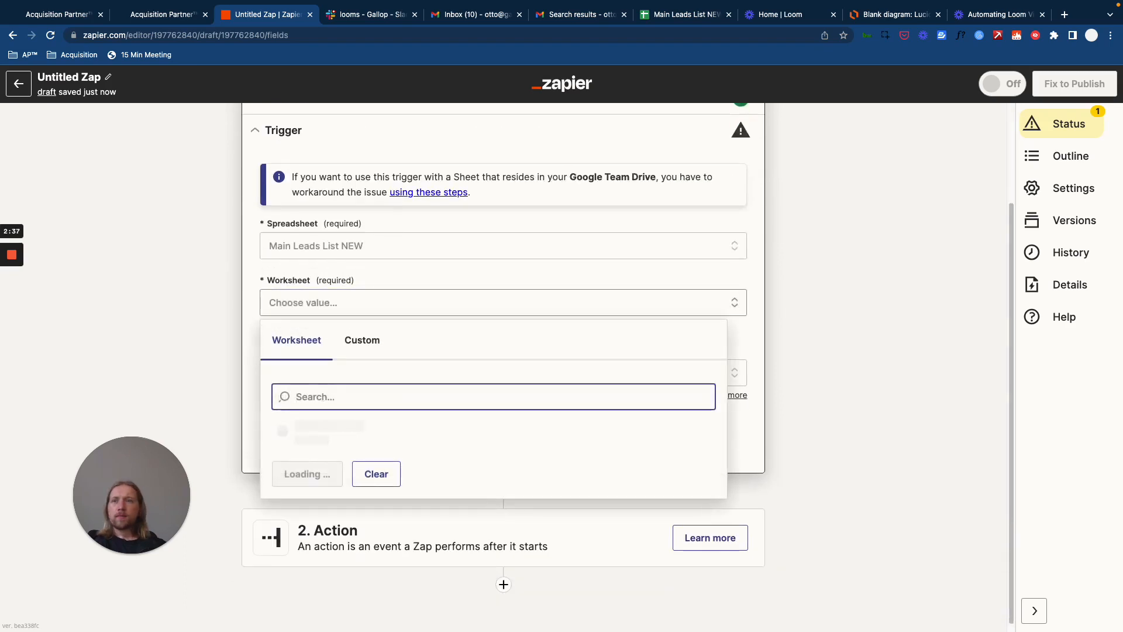
left_click(318, 468)
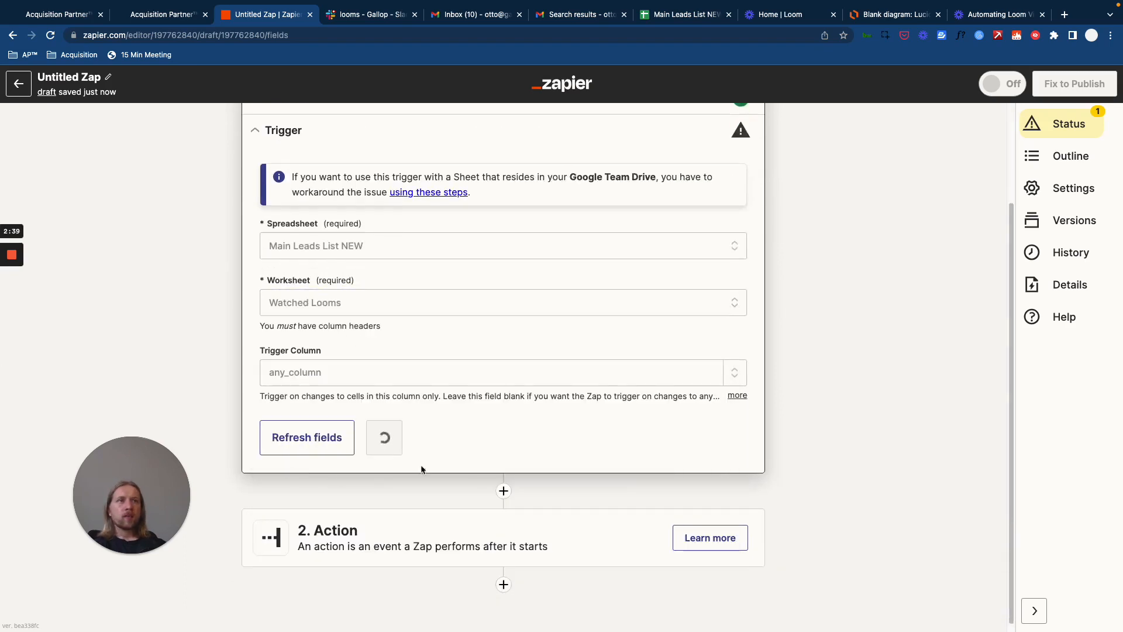
Check the Watched Looms sheet in Google Sheets, then return to Zapier and set the trigger column to Title
left_click(684, 14)
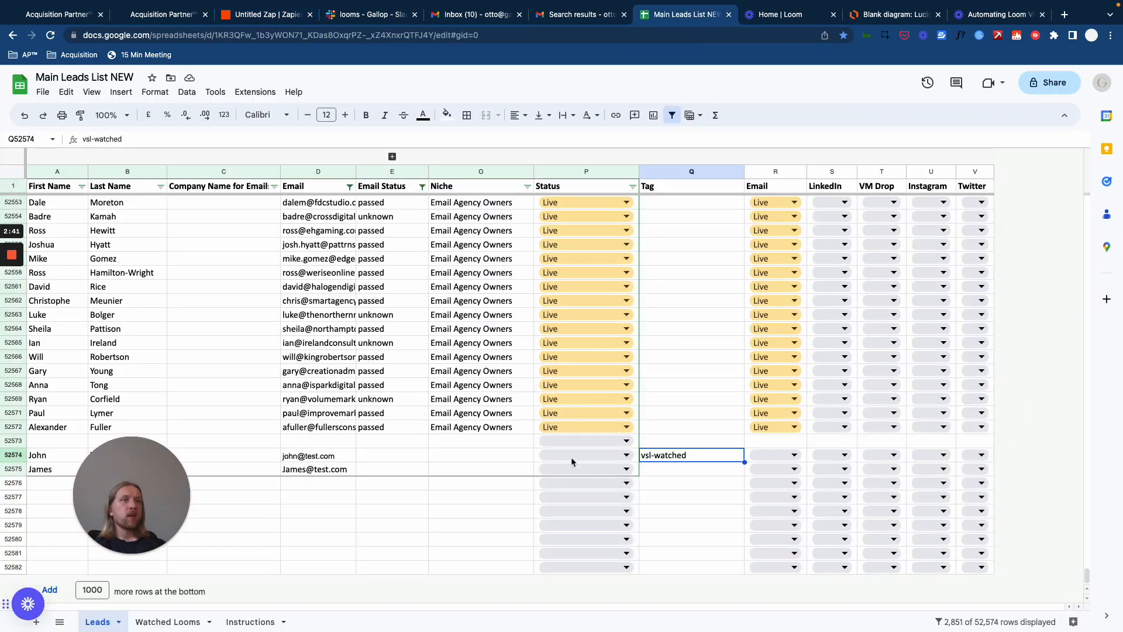
left_click(168, 622)
left_click(126, 268)
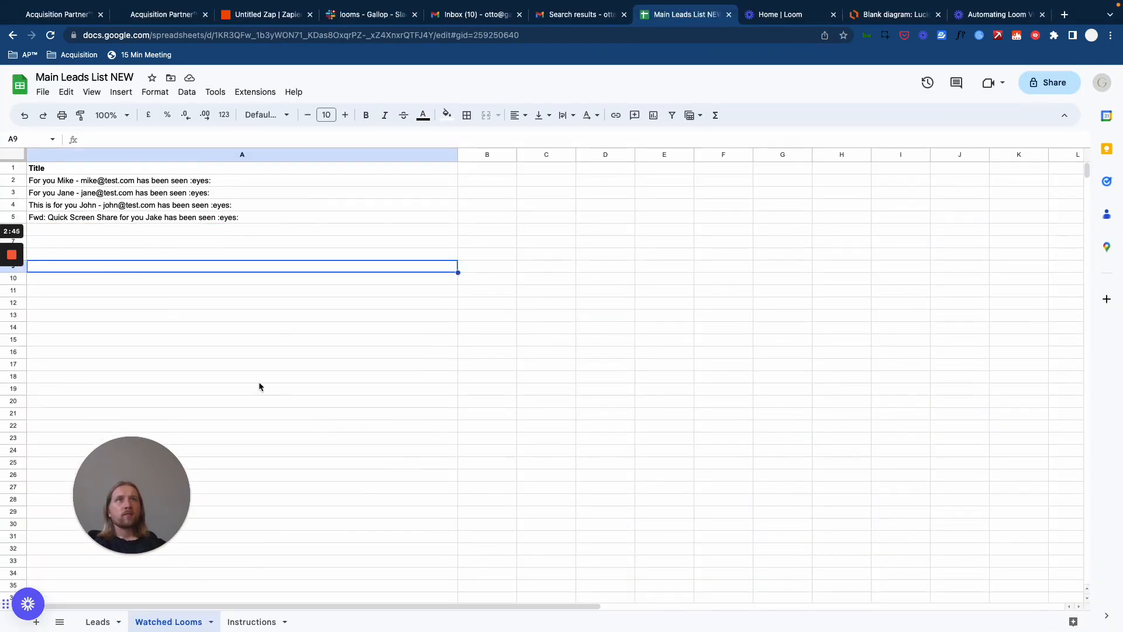
left_click(166, 302)
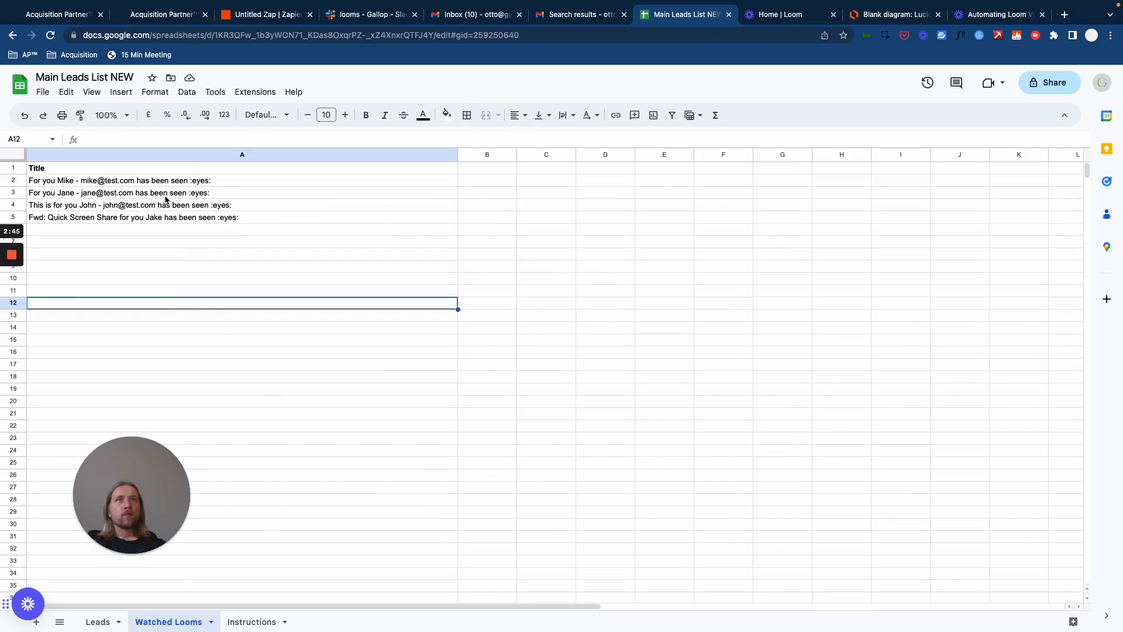
left_click(269, 14)
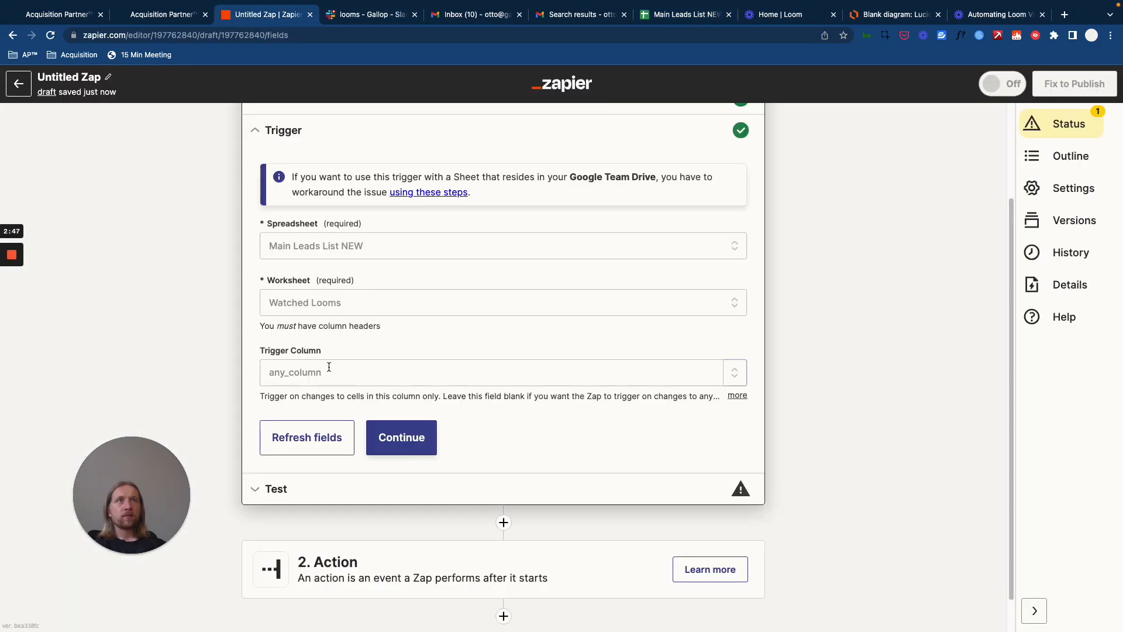
left_click(311, 372)
left_click(293, 412)
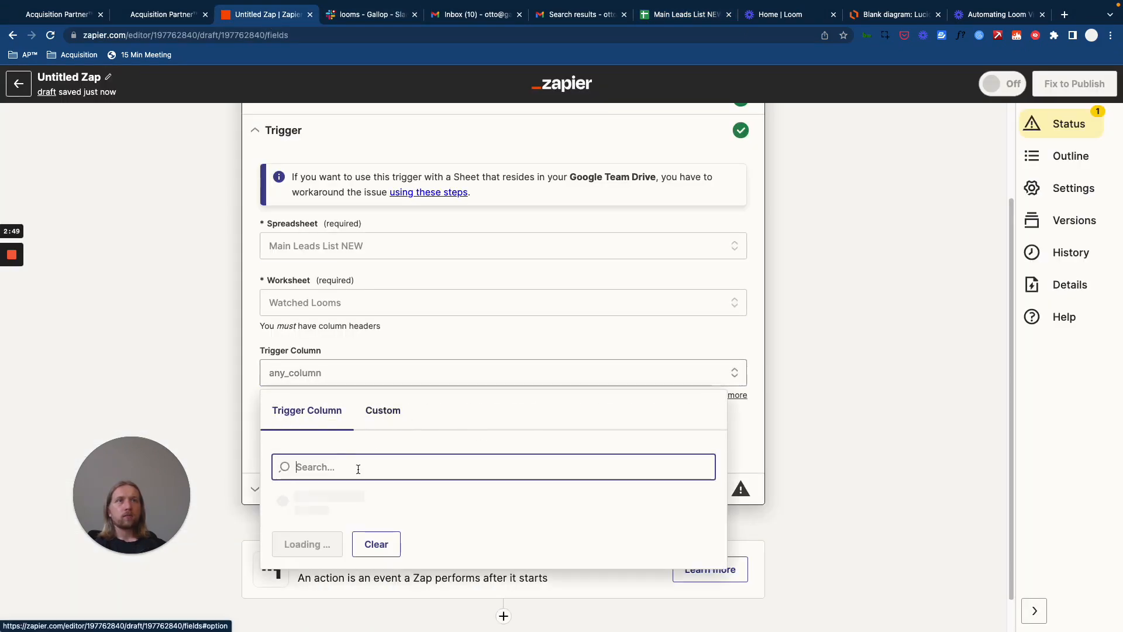
type("title")
left_click(290, 502)
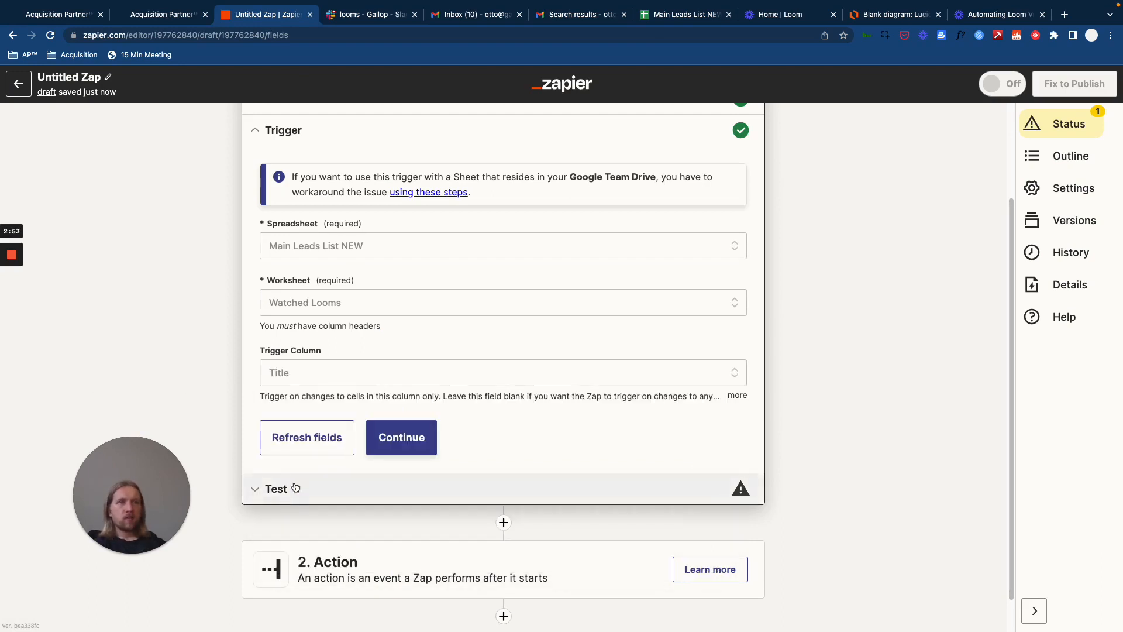
Check the Title header in the Watched Looms sheet, then test the Zapier trigger and continue to the action with the found row
left_click(671, 13)
left_click(47, 174)
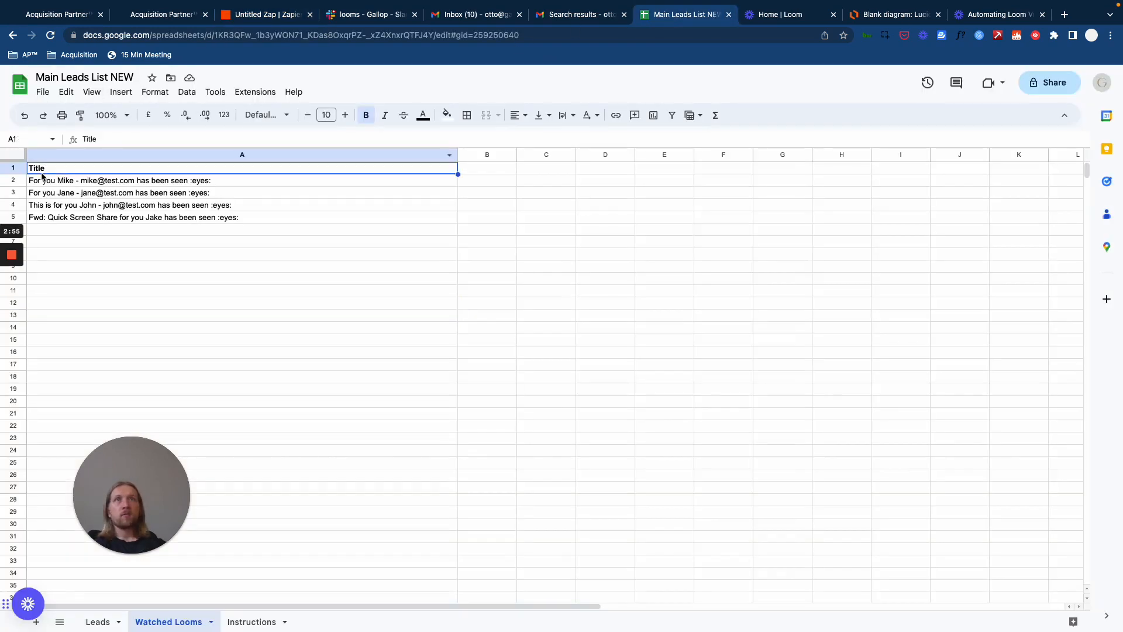
left_click(262, 16)
left_click(407, 438)
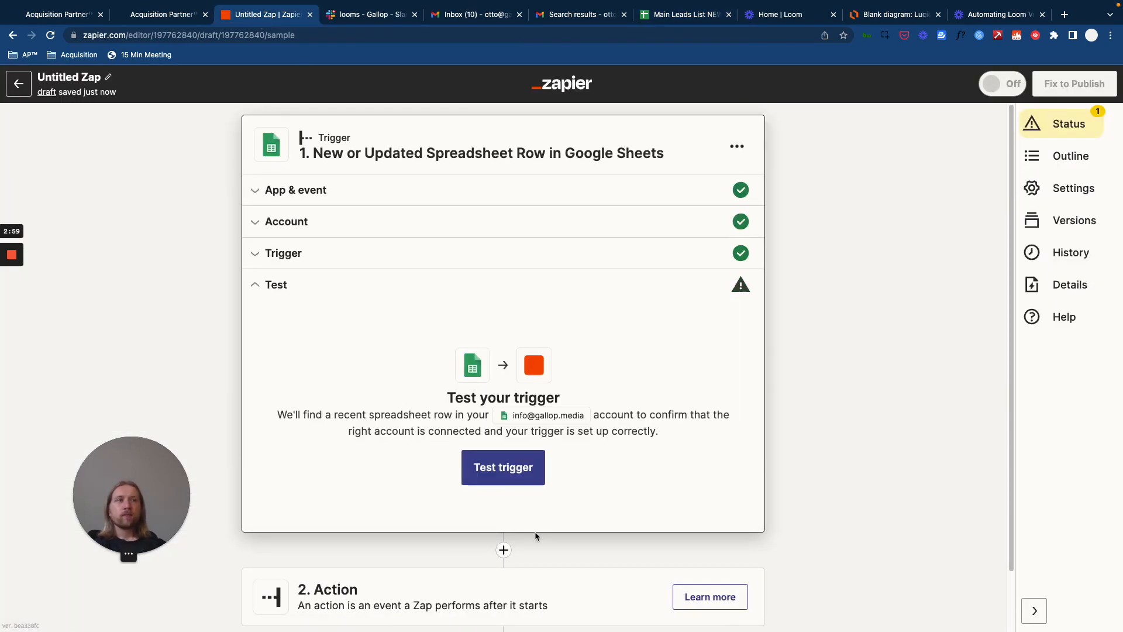
left_click(538, 469)
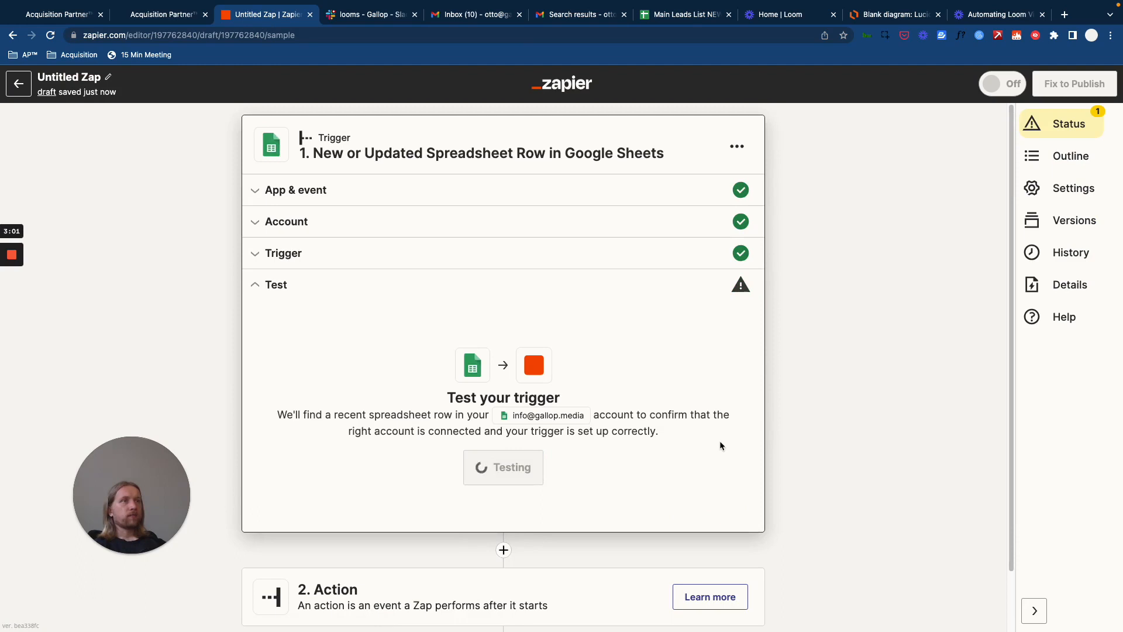
scroll(726, 443, "down", 2)
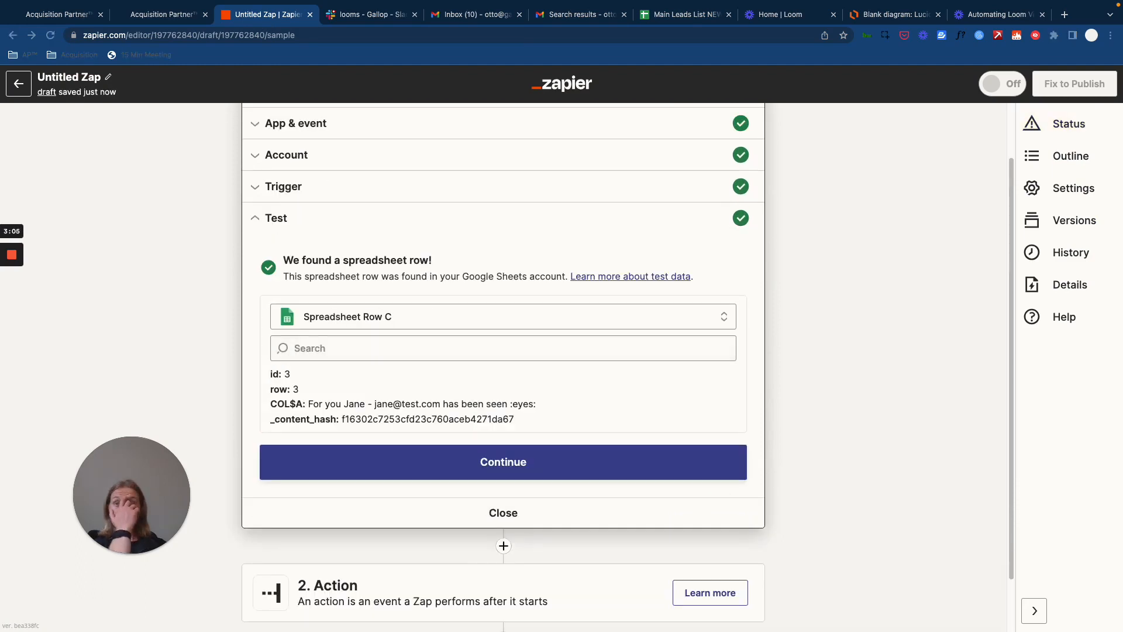
scroll(622, 431, "down", 2)
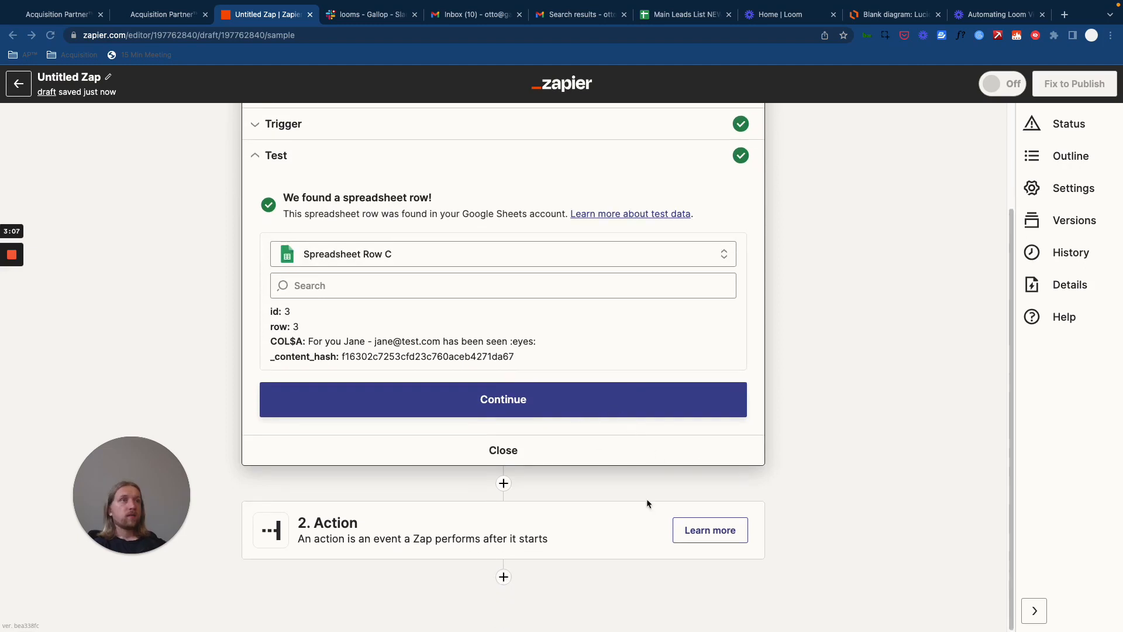
left_click(576, 406)
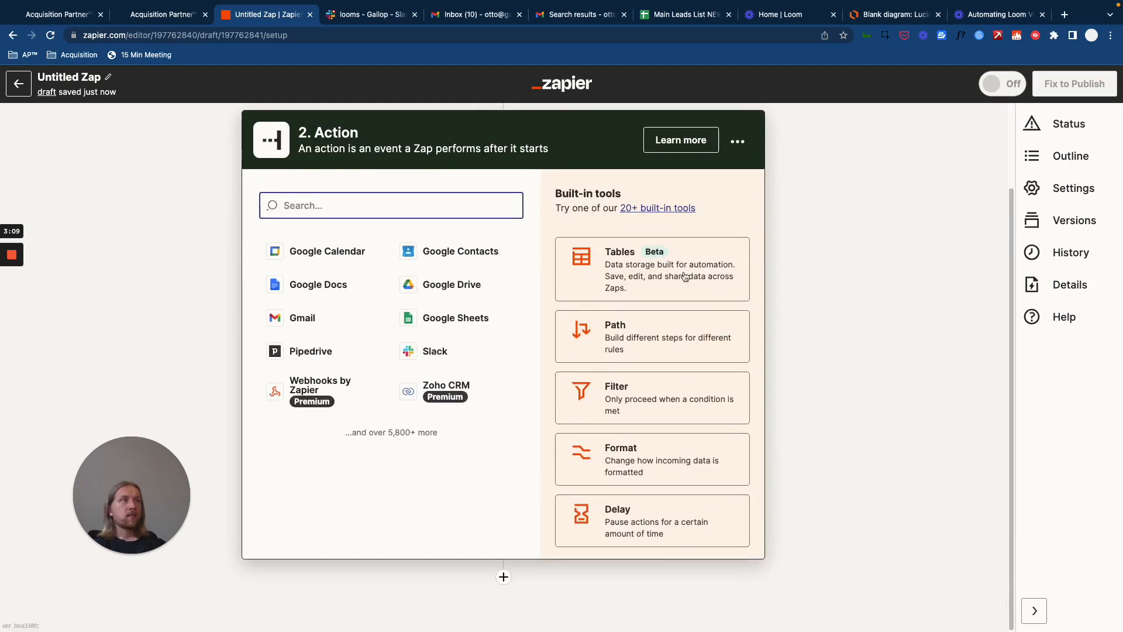
Add a Formatter by Zapier action with the Text event and continue to its settings
left_click(668, 465)
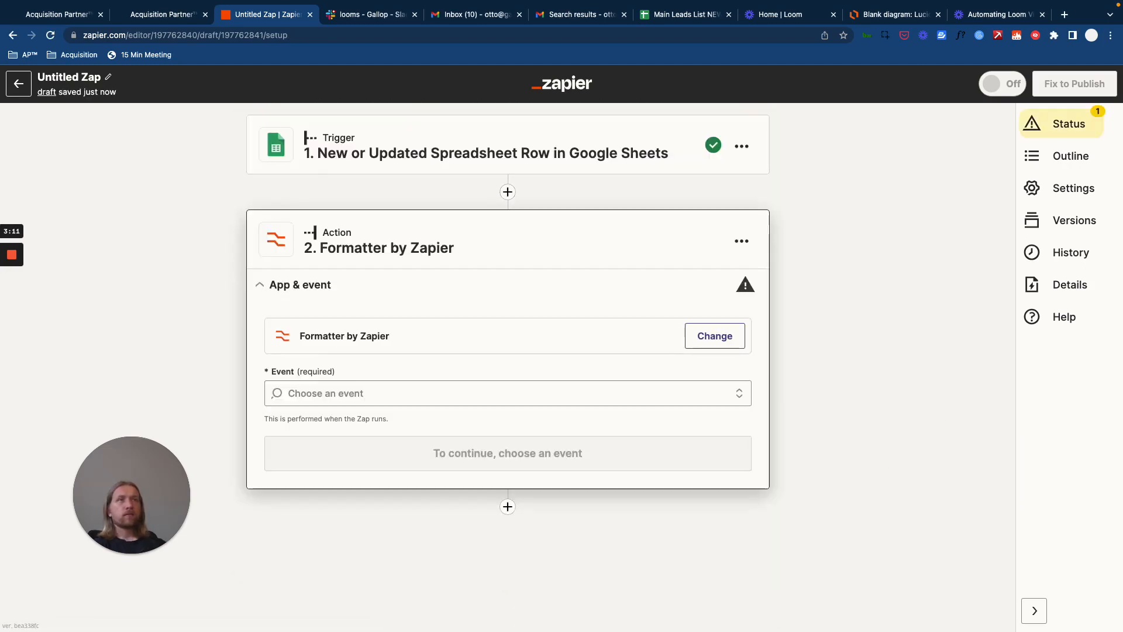
left_click(673, 393)
type("text")
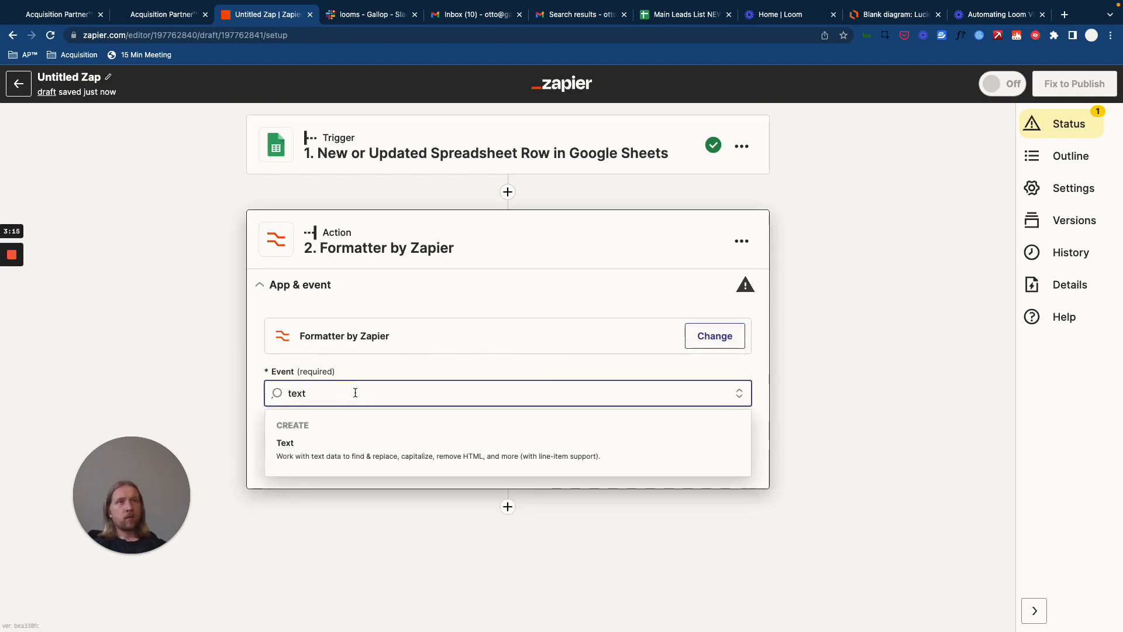
left_click(318, 448)
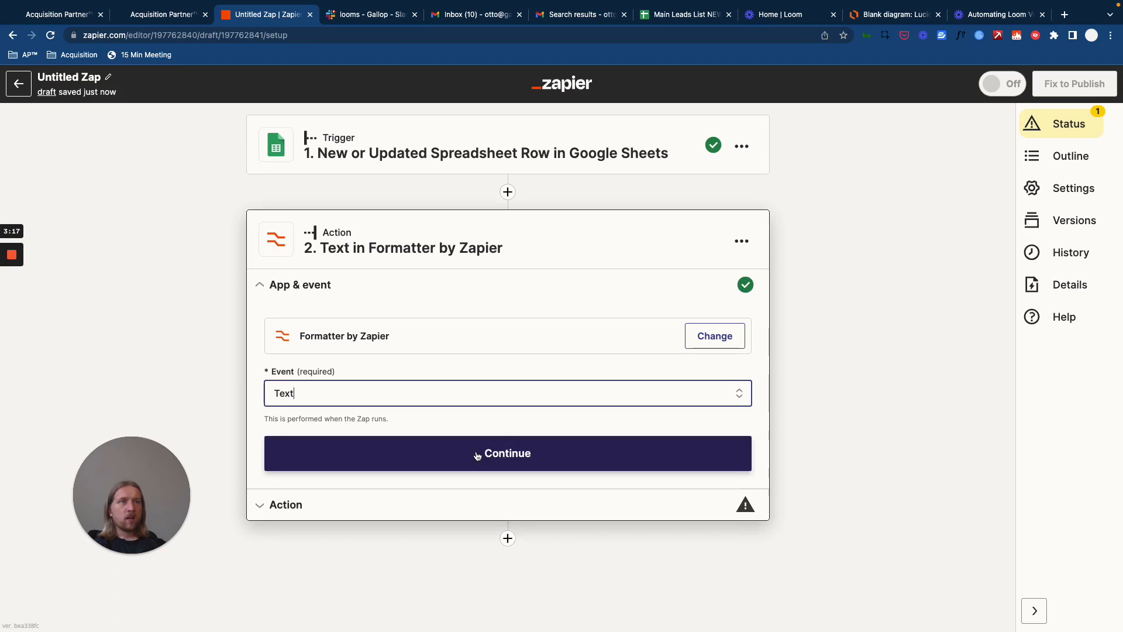
left_click(482, 455)
Set the Formatter action's transform to Extract Email Address
left_click(409, 377)
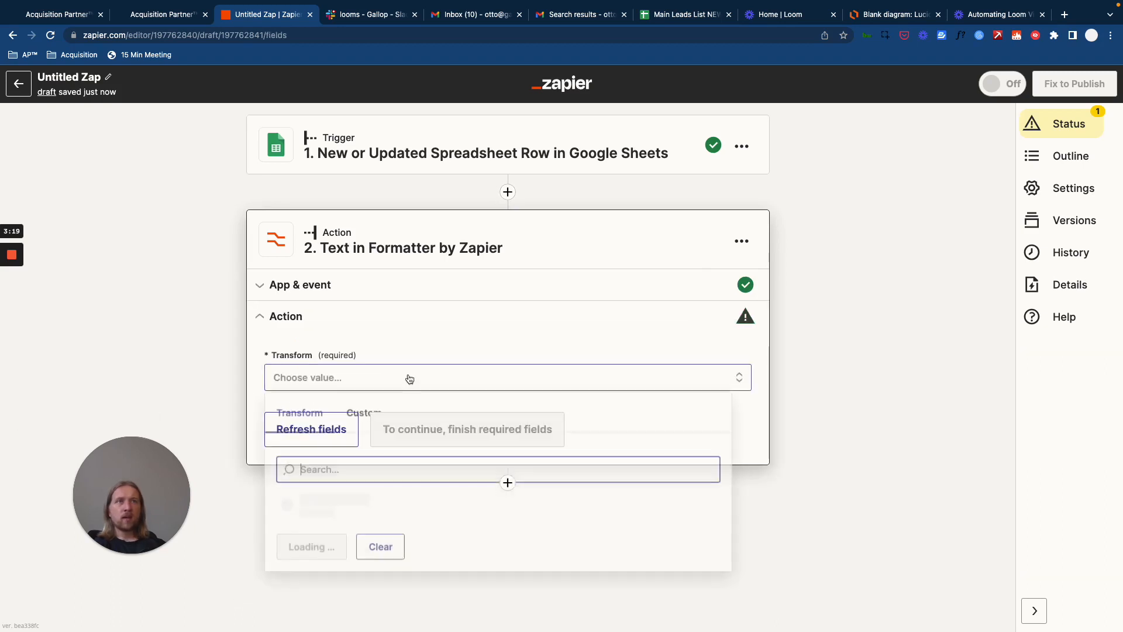
type("email")
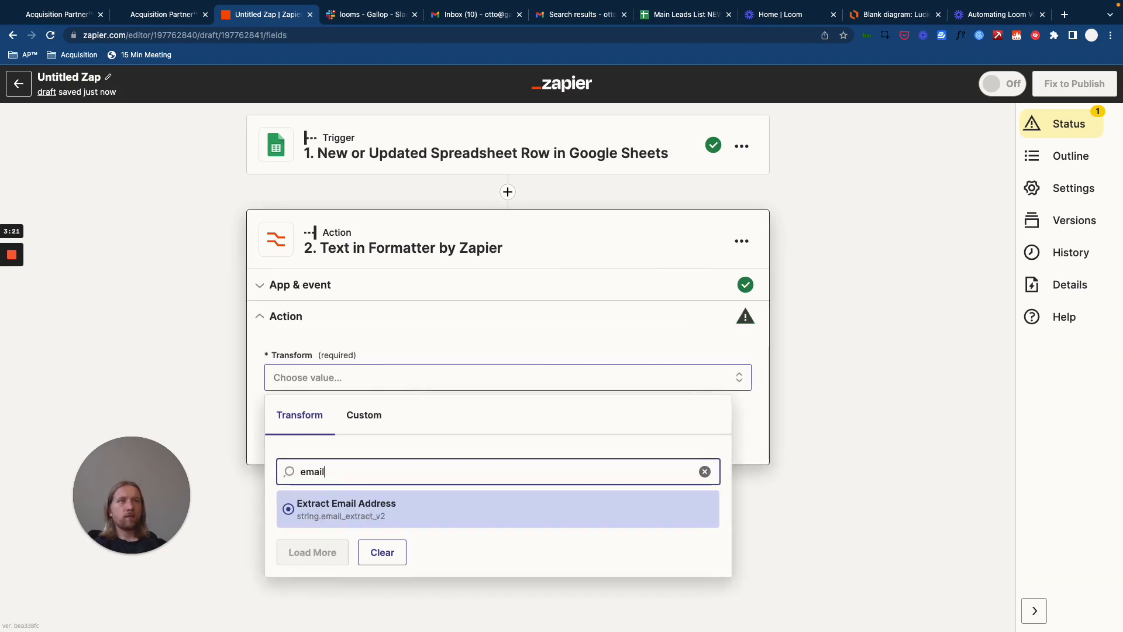
left_click(323, 504)
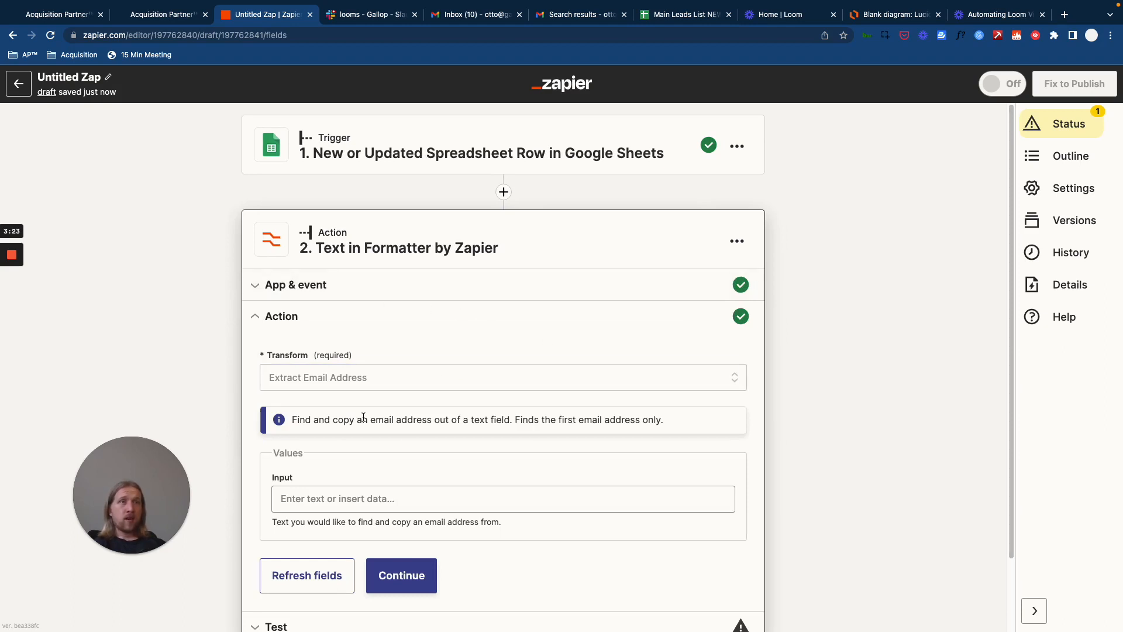
Insert the Title field from the Google Sheets trigger as the Formatter's input value
scroll(499, 478, "down", 3)
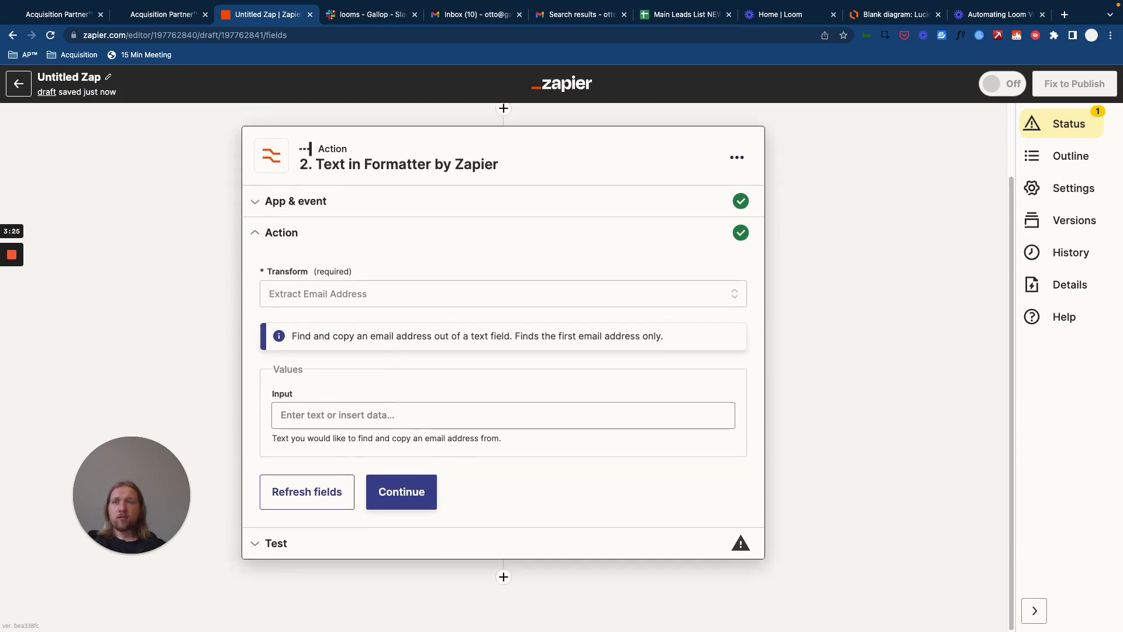
left_click(361, 417)
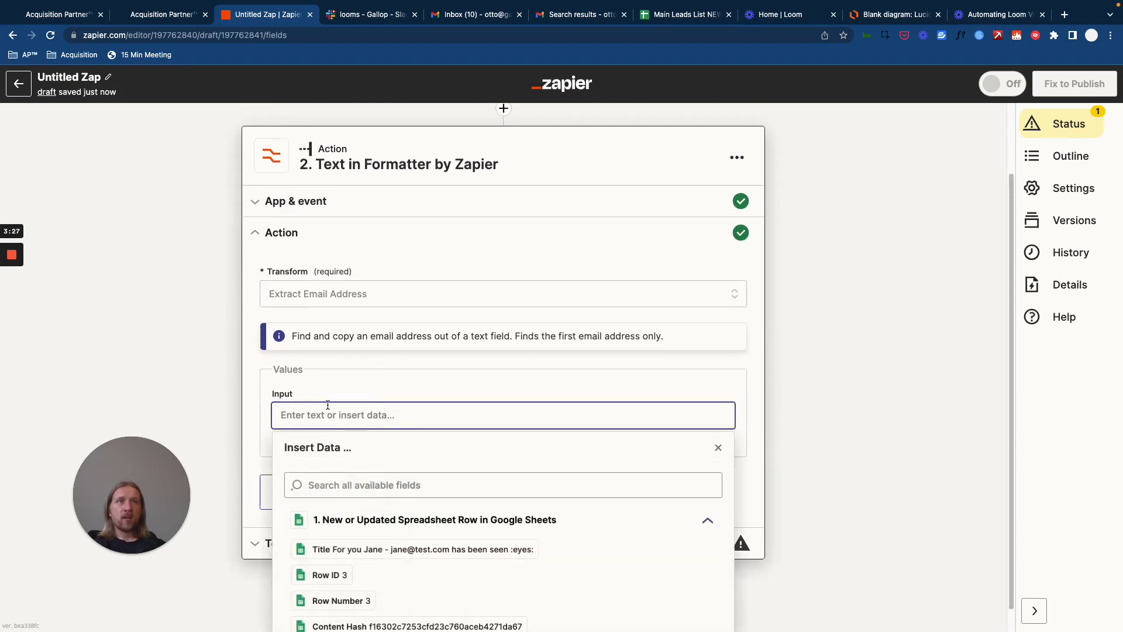
left_click(312, 339)
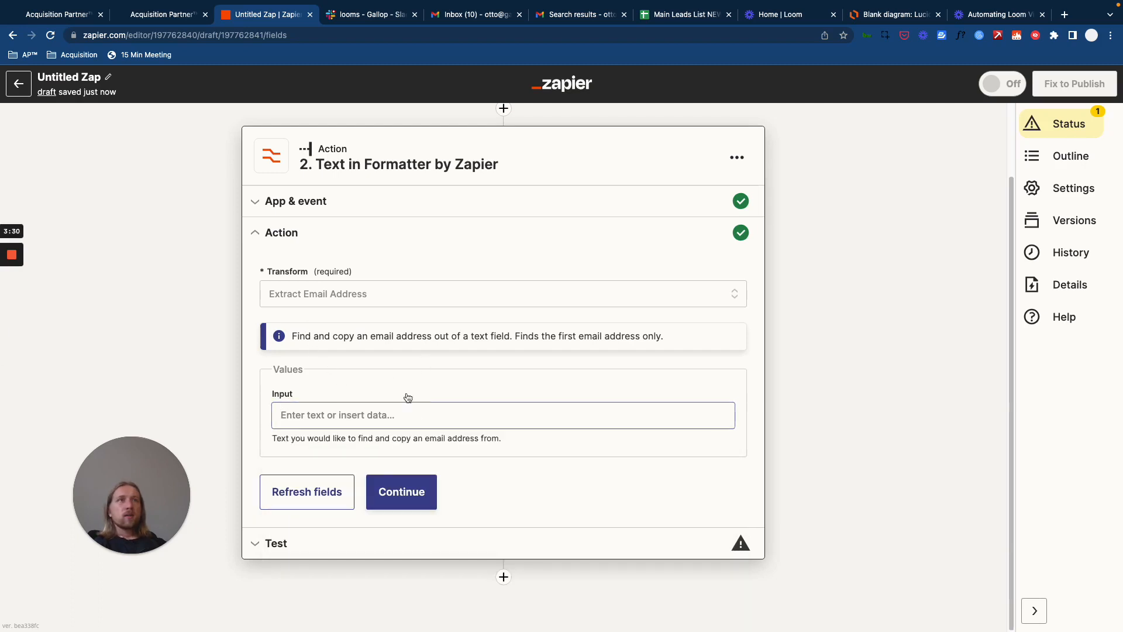
left_click(309, 417)
left_click(375, 485)
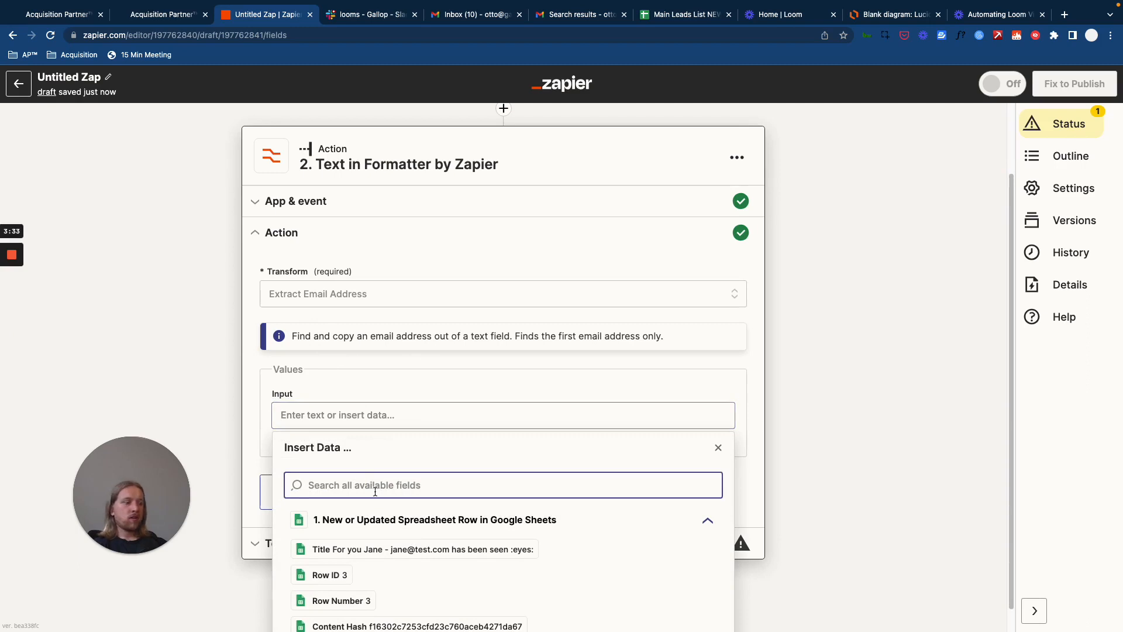
type("ttle")
key("BackSpace")
key("BackSpace")
key("BackSpace")
type("itle")
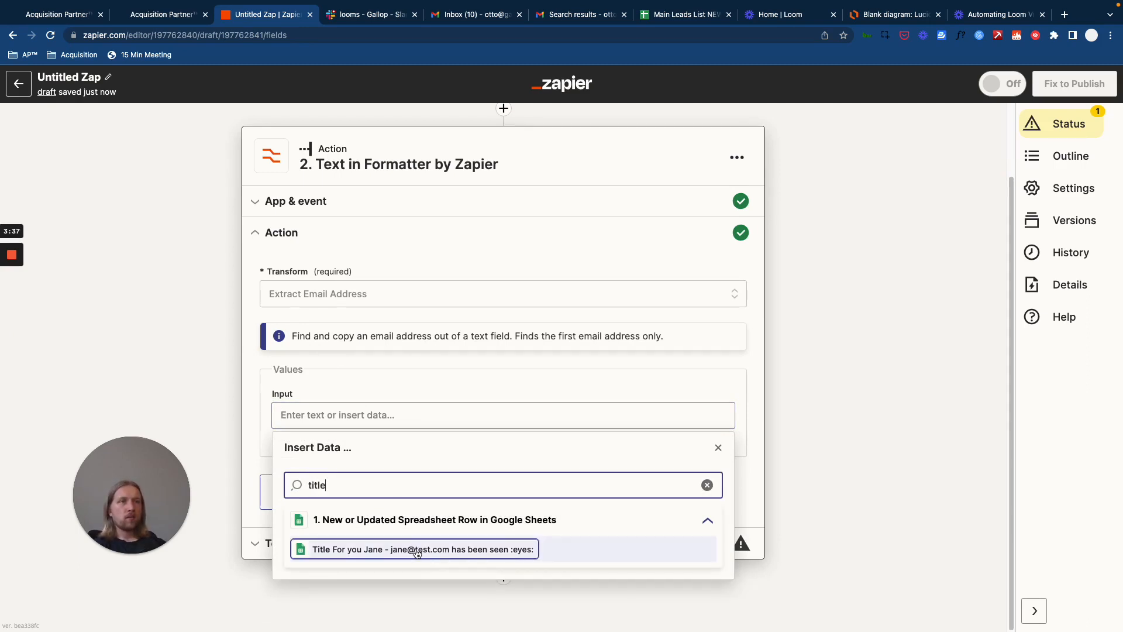
left_click(418, 551)
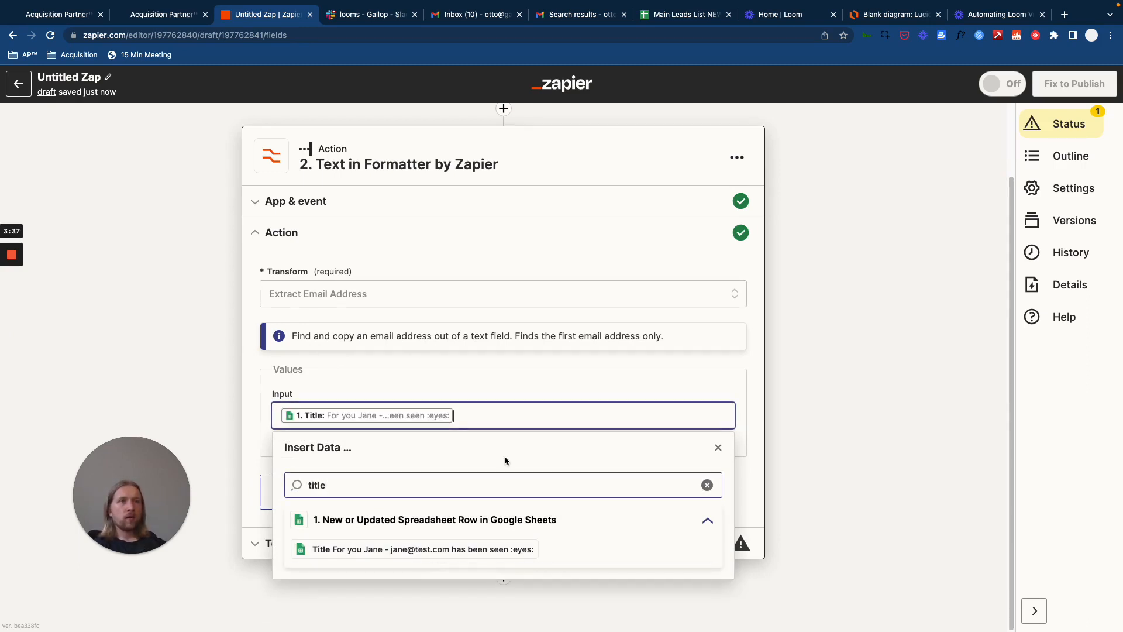
Continue past the Formatter's action settings and skip its test
left_click(258, 421)
left_click(421, 498)
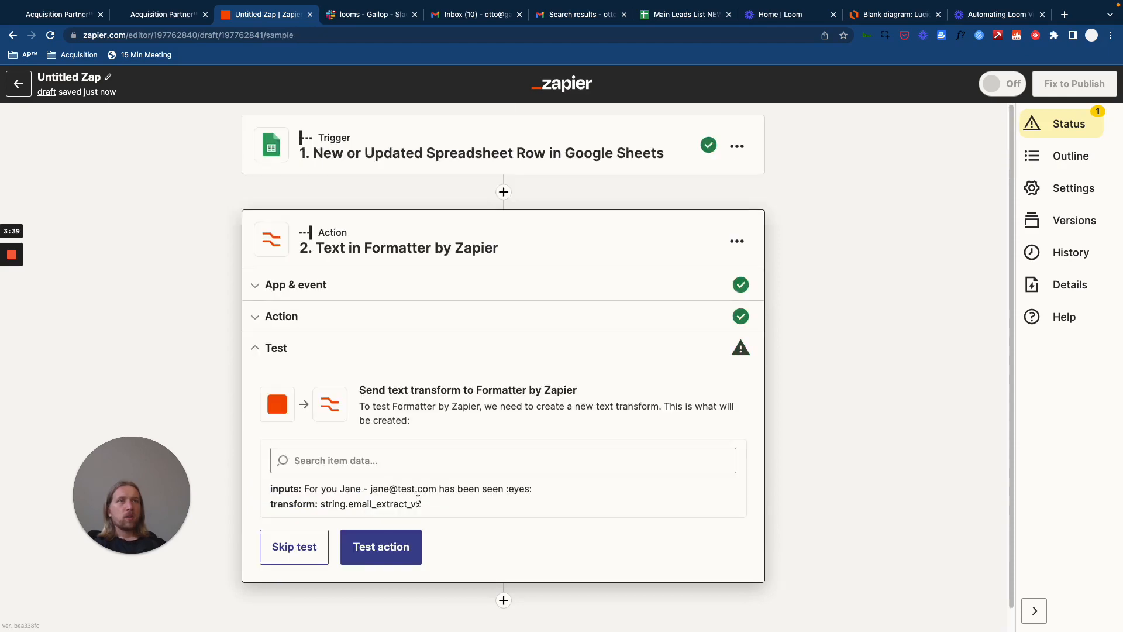
left_click(264, 523)
left_click(597, 373)
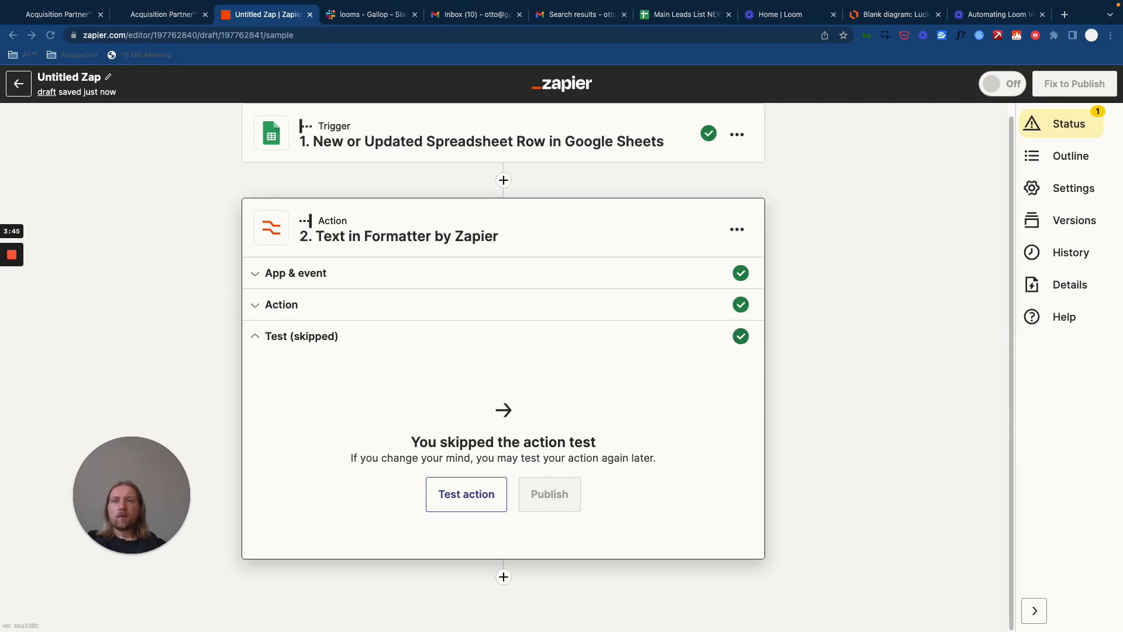
Add a Google Sheets action with the Lookup Spreadsheet Row event and continue with the connected account
left_click(503, 577)
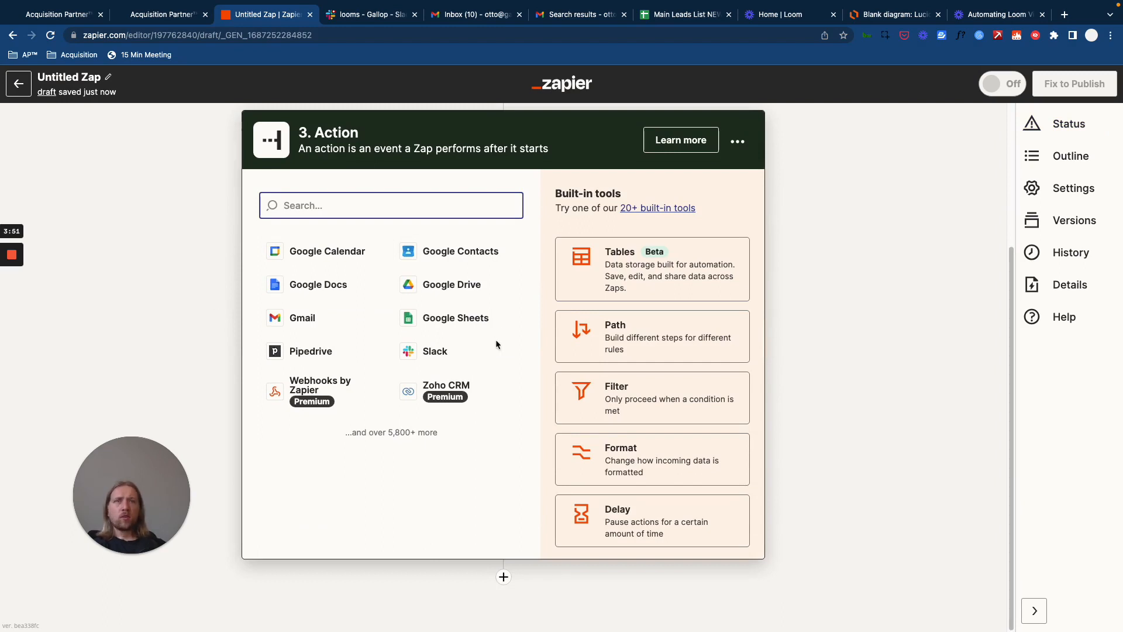
left_click(428, 311)
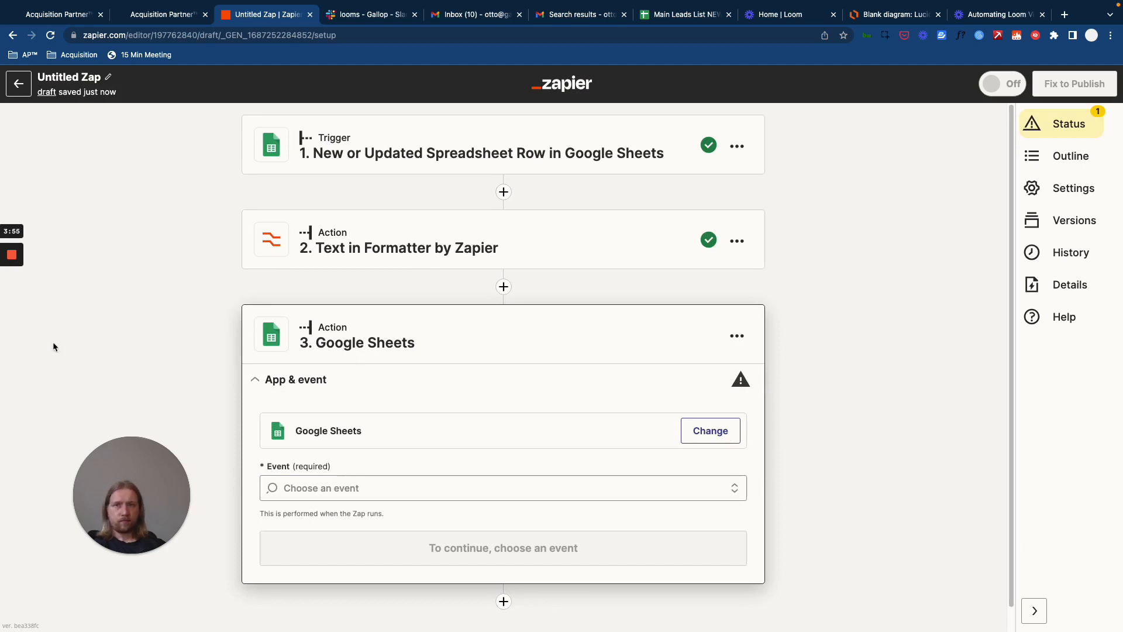
left_click(351, 487)
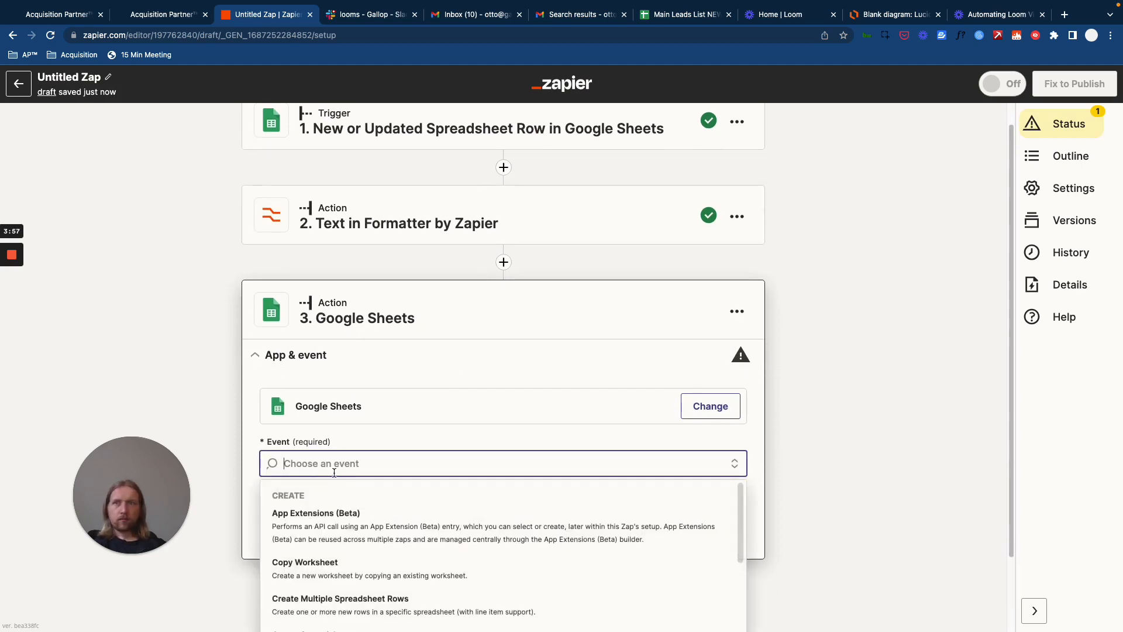
type("lllo")
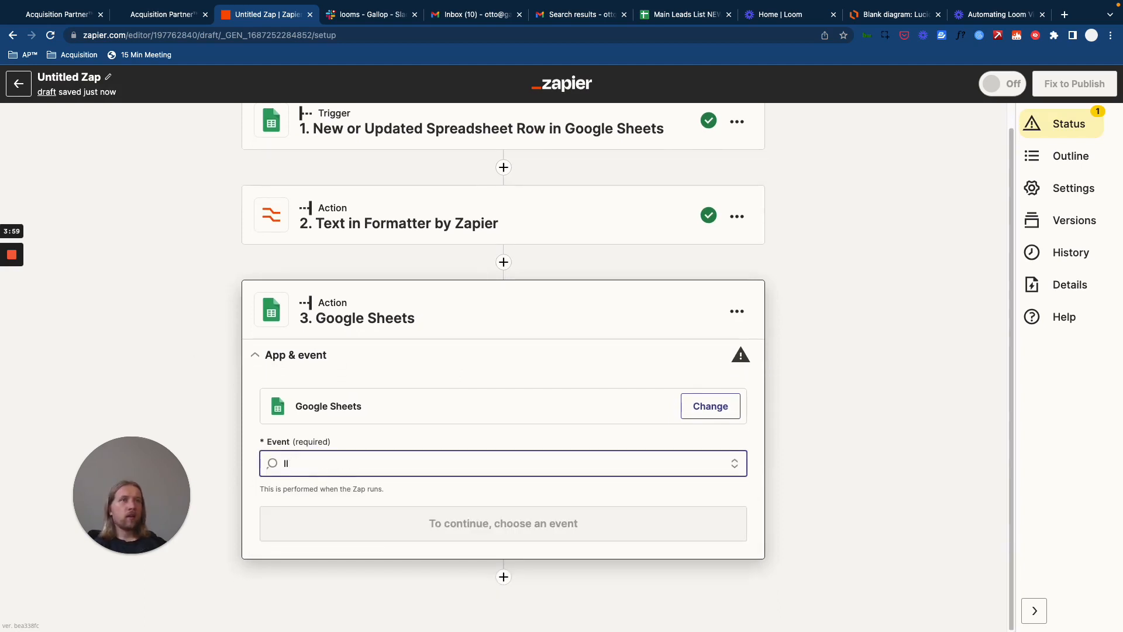
type("ook")
left_click(358, 523)
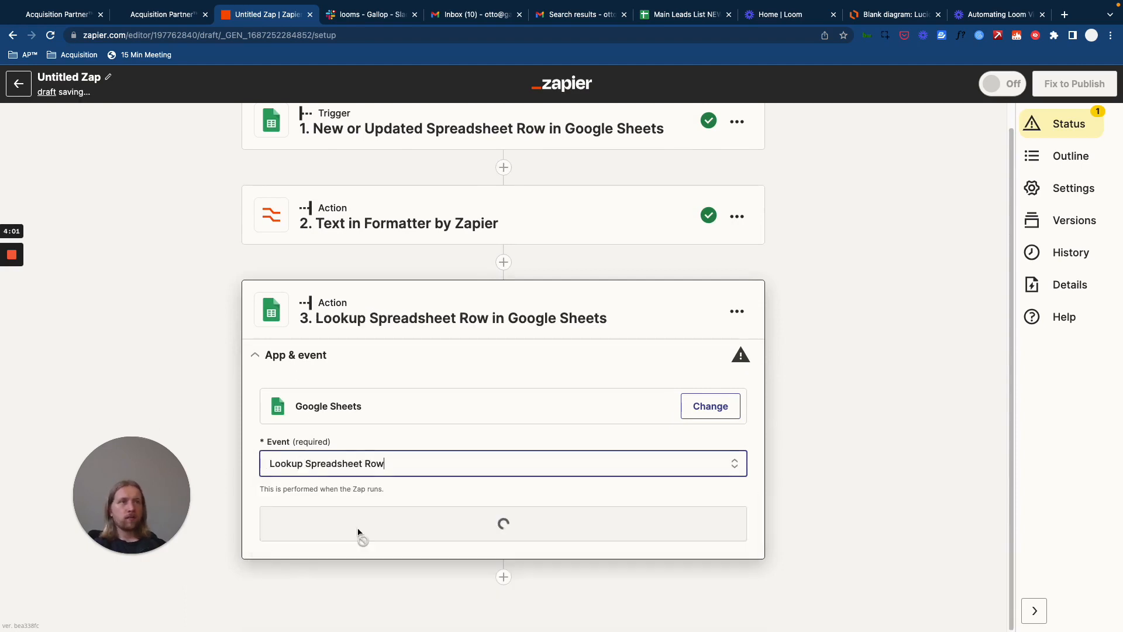
left_click(506, 458)
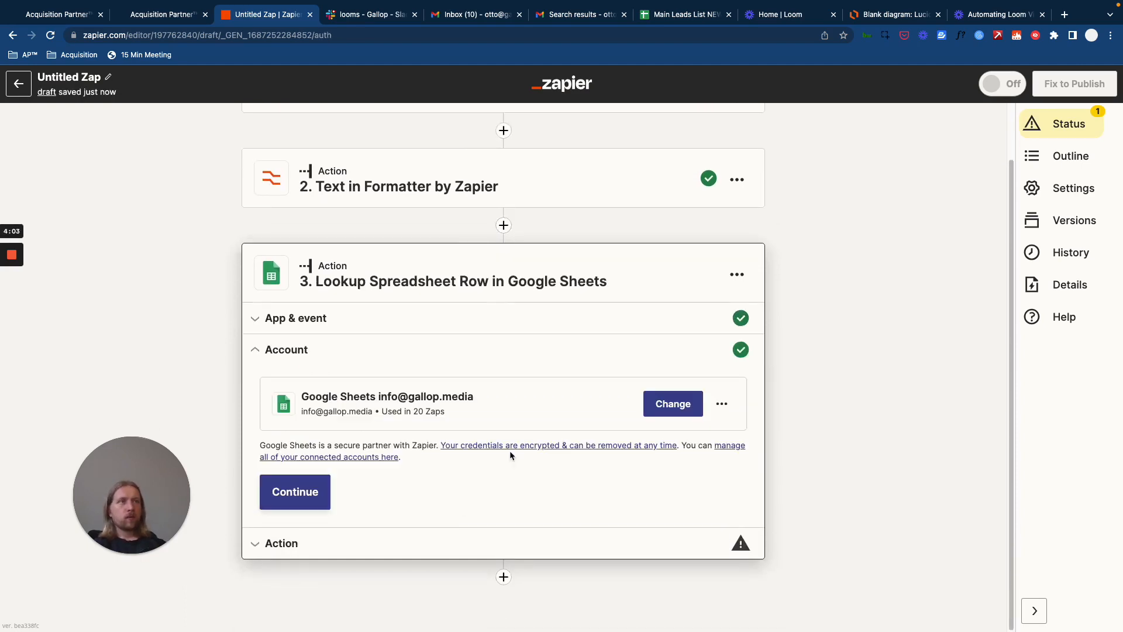
left_click(291, 494)
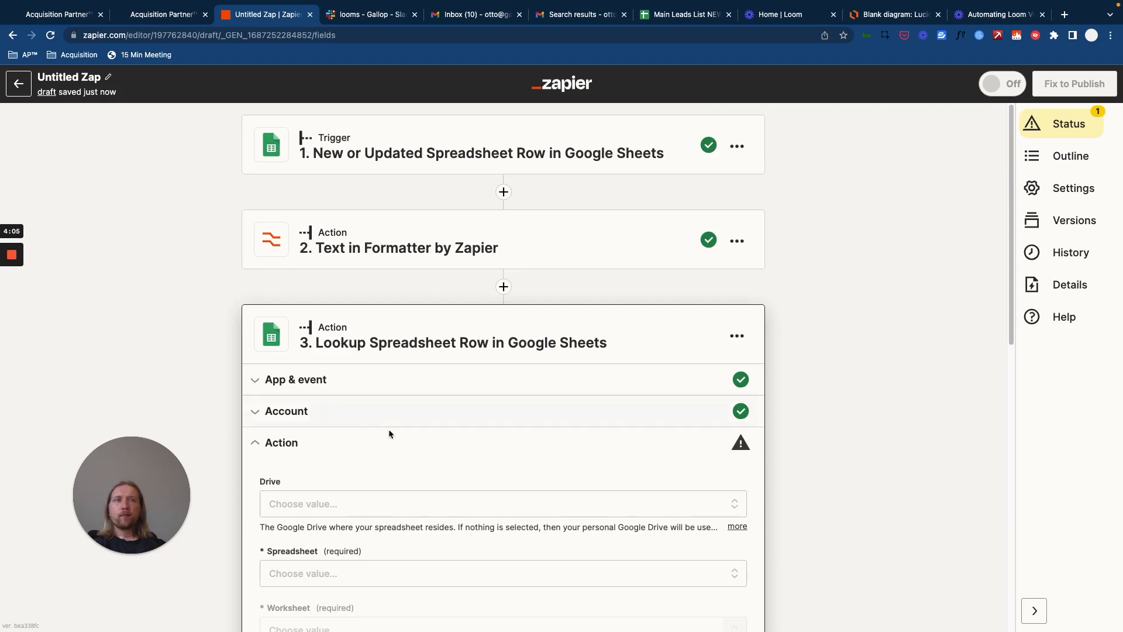
Choose My Google Drive as the lookup's drive and Main Leads List NEW as its spreadsheet
scroll(396, 431, "down", 2)
left_click(283, 402)
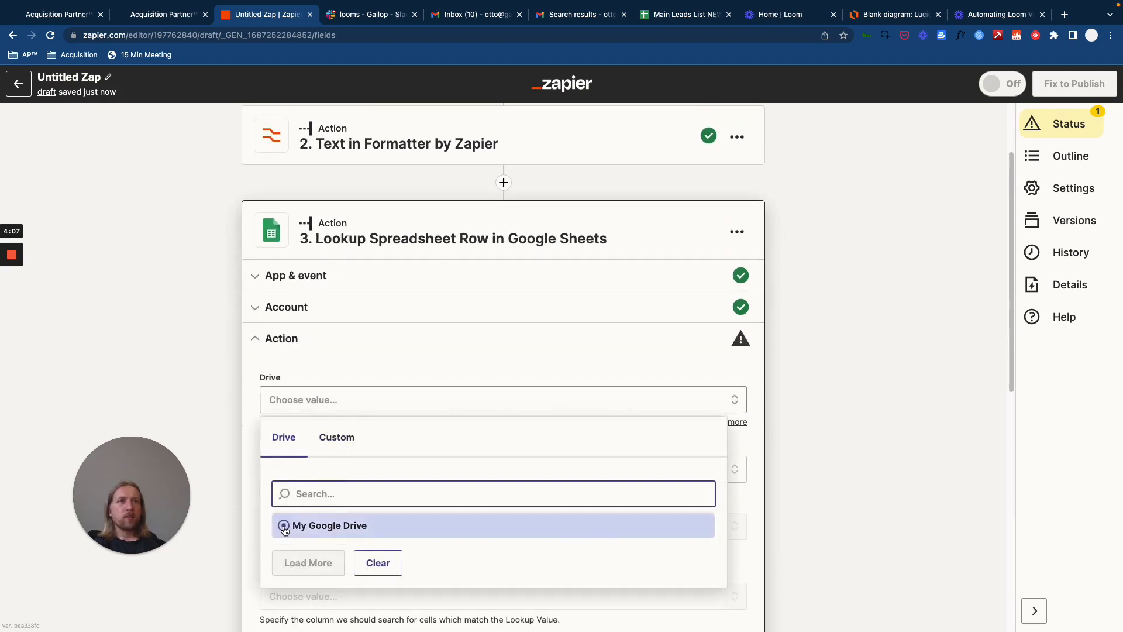
left_click(284, 525)
left_click(304, 467)
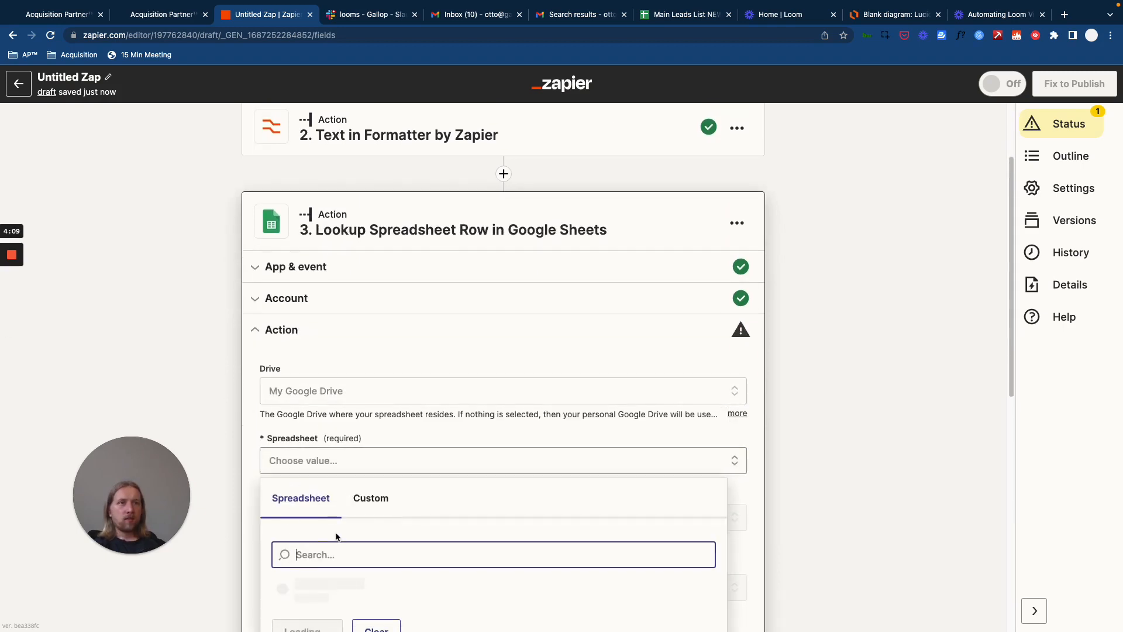
scroll(336, 532, "down", 4)
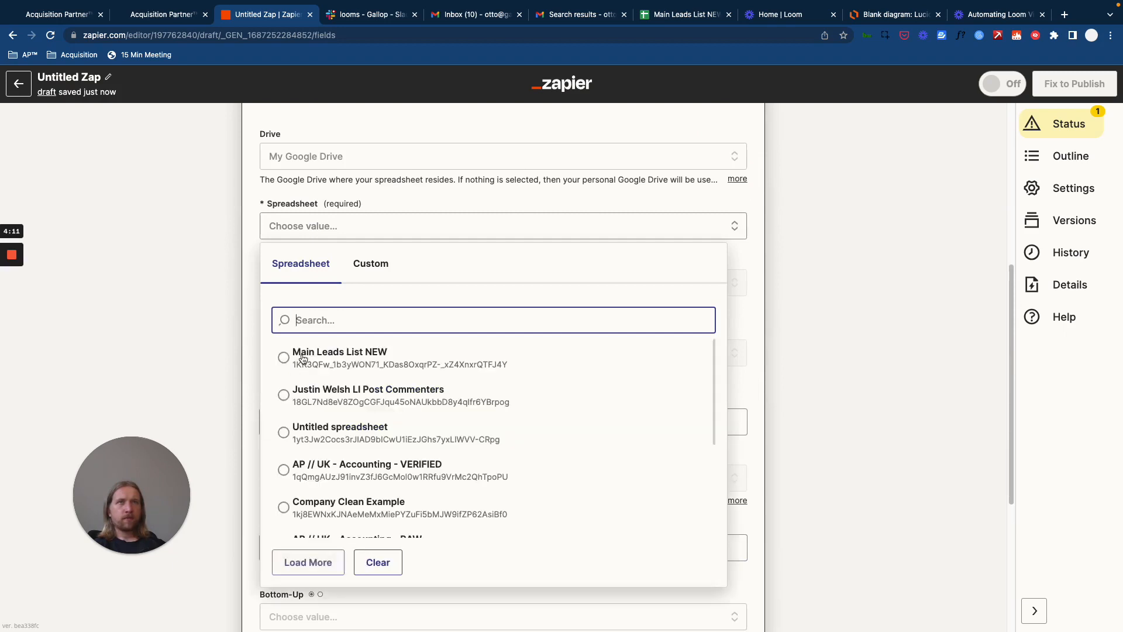
left_click(337, 355)
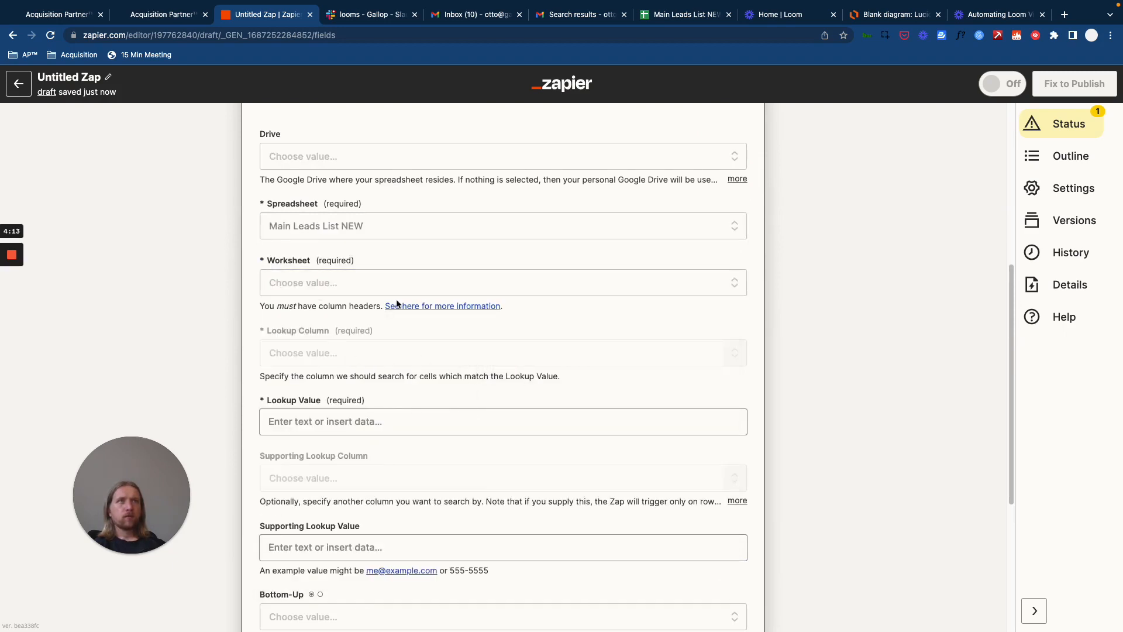
Open the lookup's worksheet choices, then switch to Google Sheets and examine the titles in the Watched Looms sheet
scroll(349, 283, "up", 3)
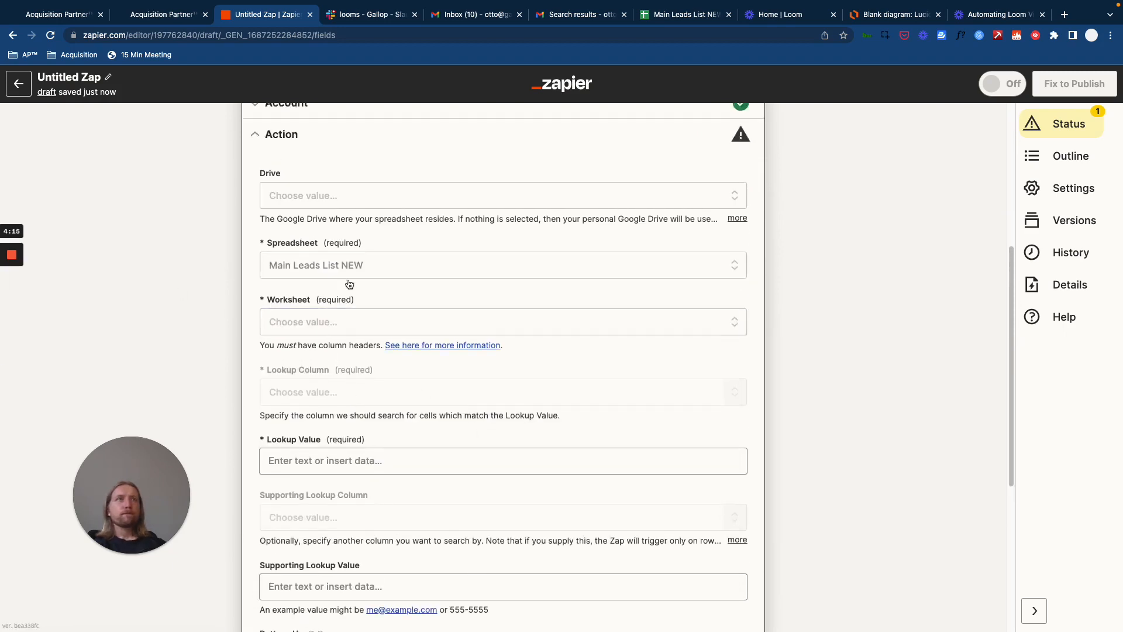
left_click(344, 394)
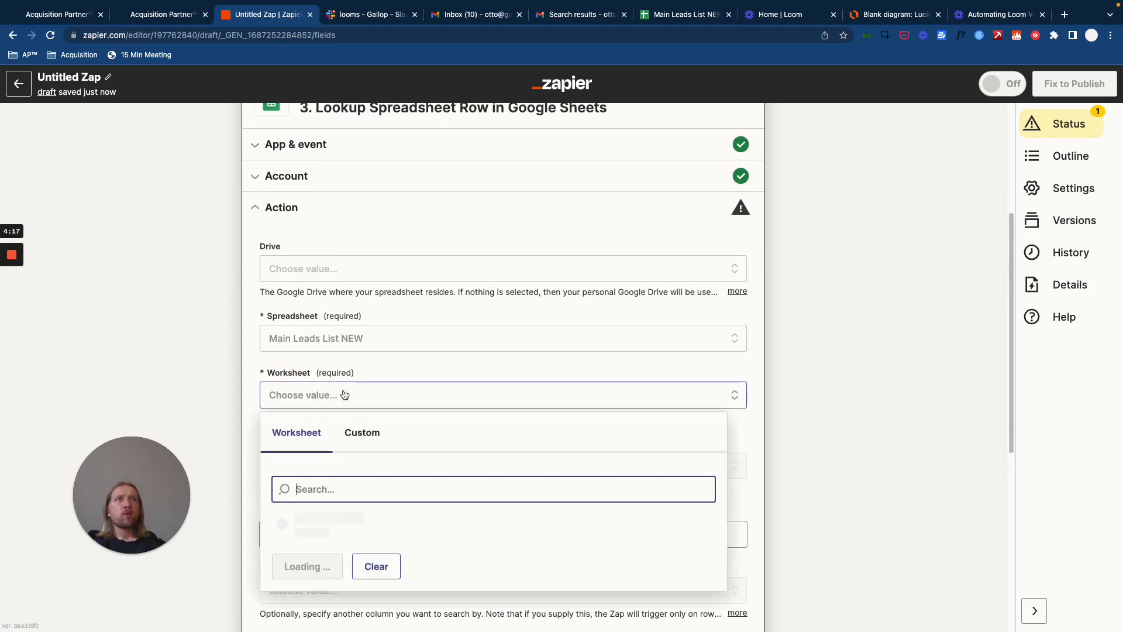
left_click(680, 23)
left_click(156, 242)
left_click(112, 184)
left_click(117, 219)
left_click(130, 243)
left_click(110, 206)
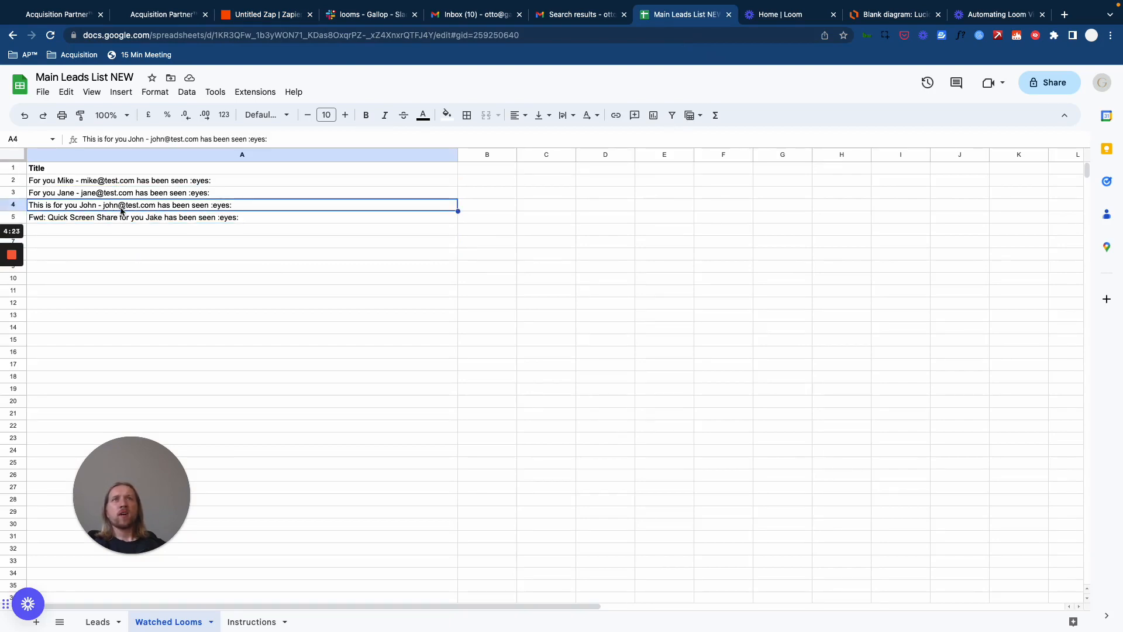
Check the Tag column for the test leads in the Leads sheet, then return to Zapier and set the lookup worksheet to Leads
left_click(98, 622)
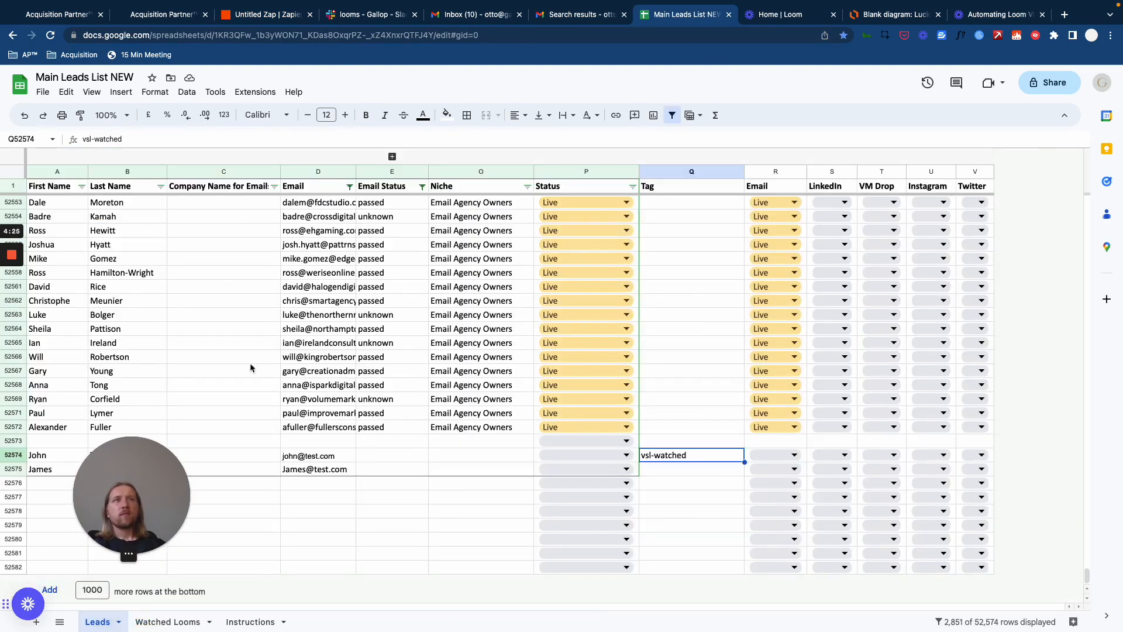
scroll(437, 338, "down", 20)
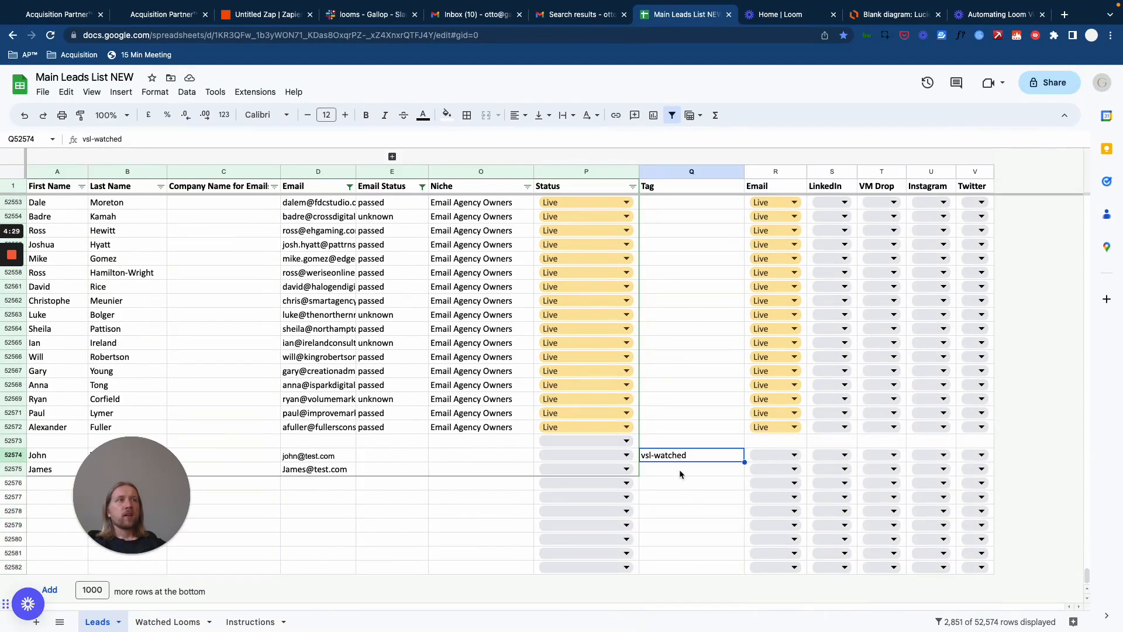
left_click(682, 473)
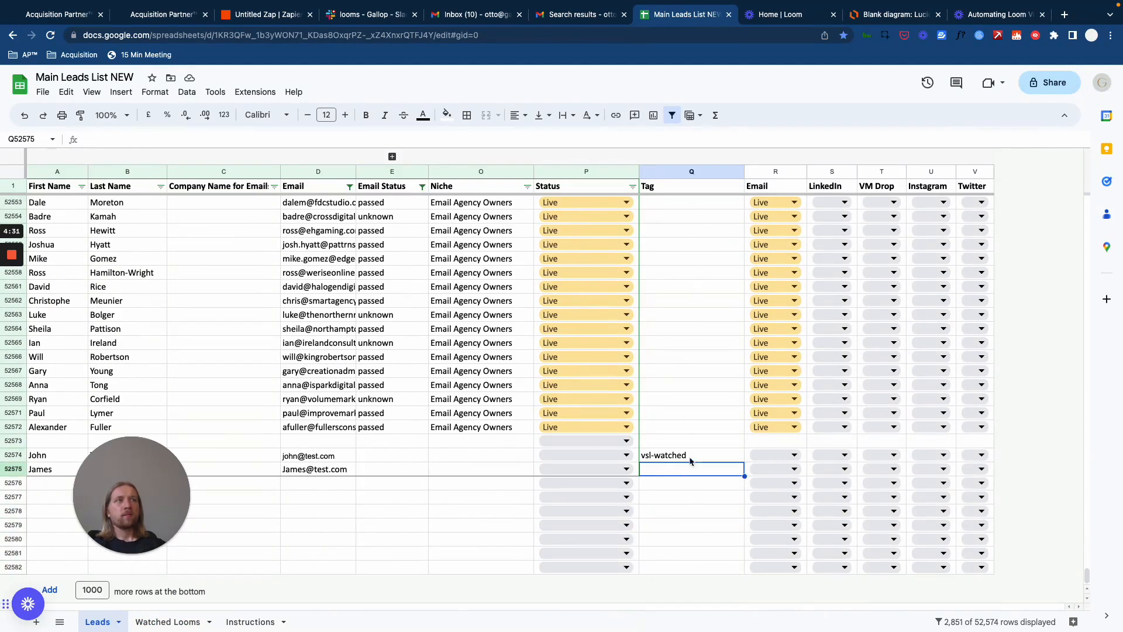
left_click(683, 457)
left_click_drag(175, 471, 966, 458)
left_click(250, 15)
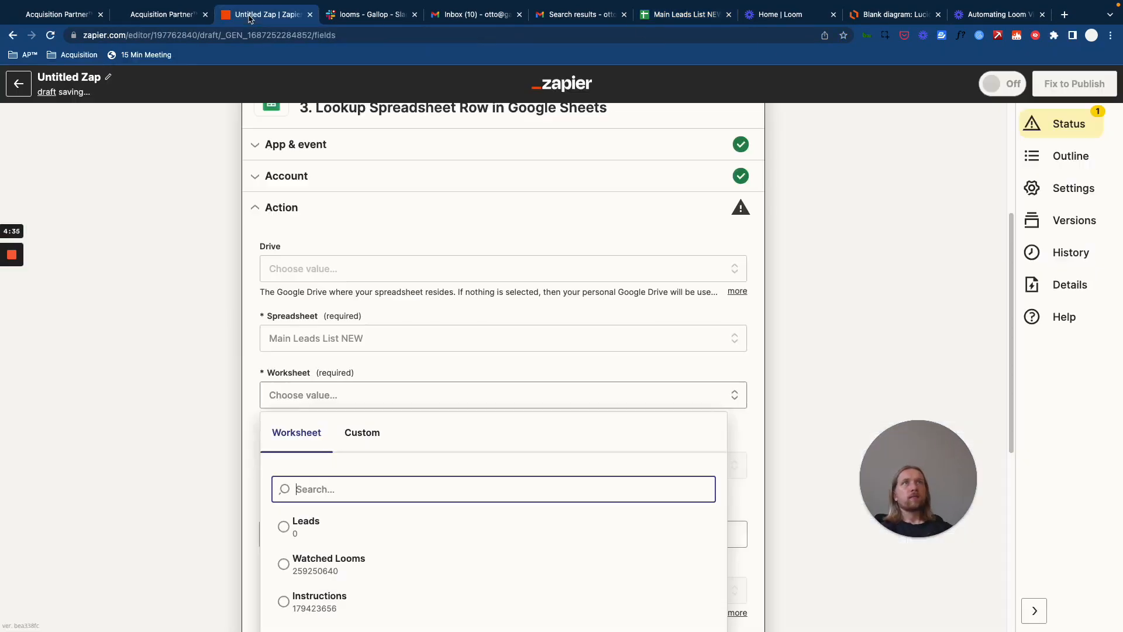
left_click(305, 531)
Check the Leads sheet's columns in Google Sheets, then return to Zapier and set the lookup column to Email
left_click(684, 18)
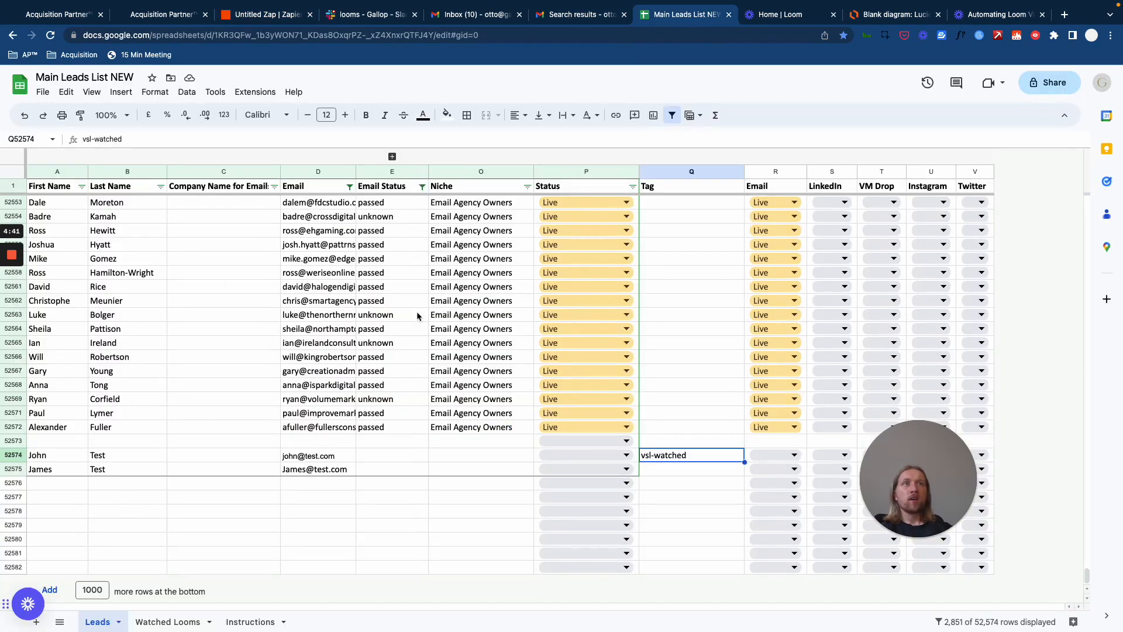
left_click(249, 15)
scroll(341, 448, "down", 3)
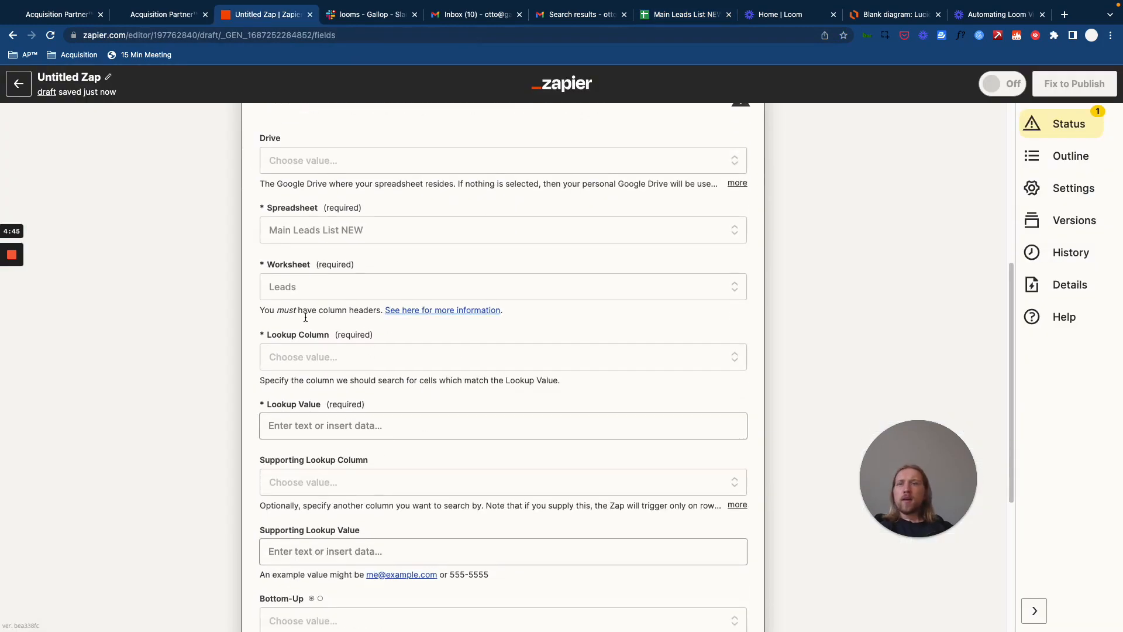
left_click(318, 358)
type("email")
left_click(284, 529)
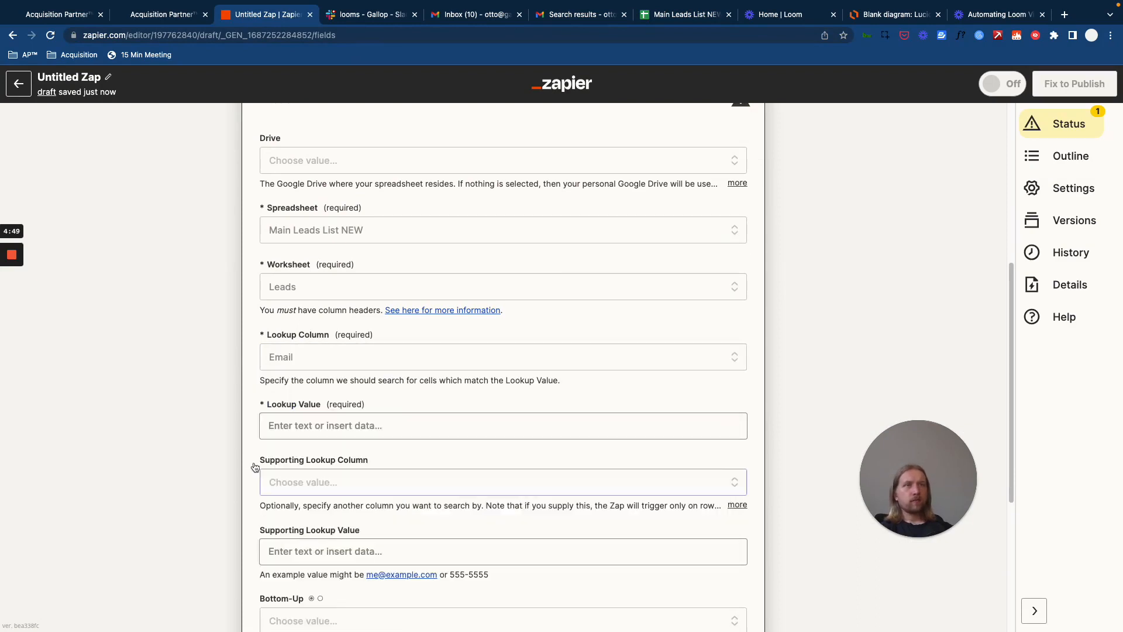
Examine which Formatter fields can be inserted as the lookup value, then close the list and go back to the Formatter action
scroll(274, 498, "down", 2)
left_click(295, 331)
left_click(348, 477)
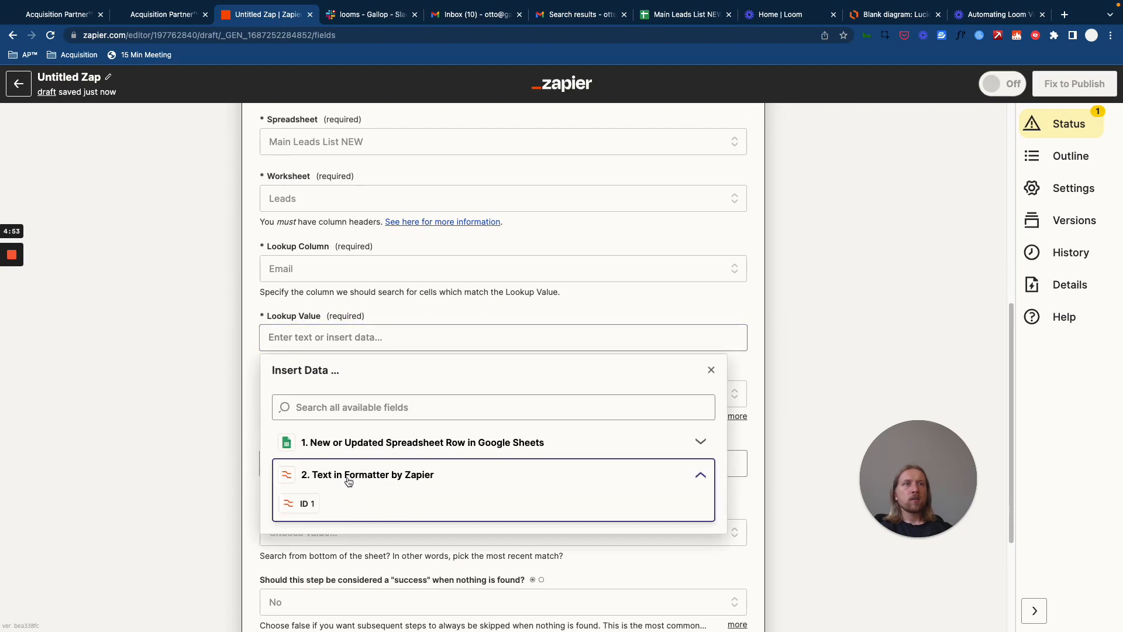
scroll(339, 457, "down", 2)
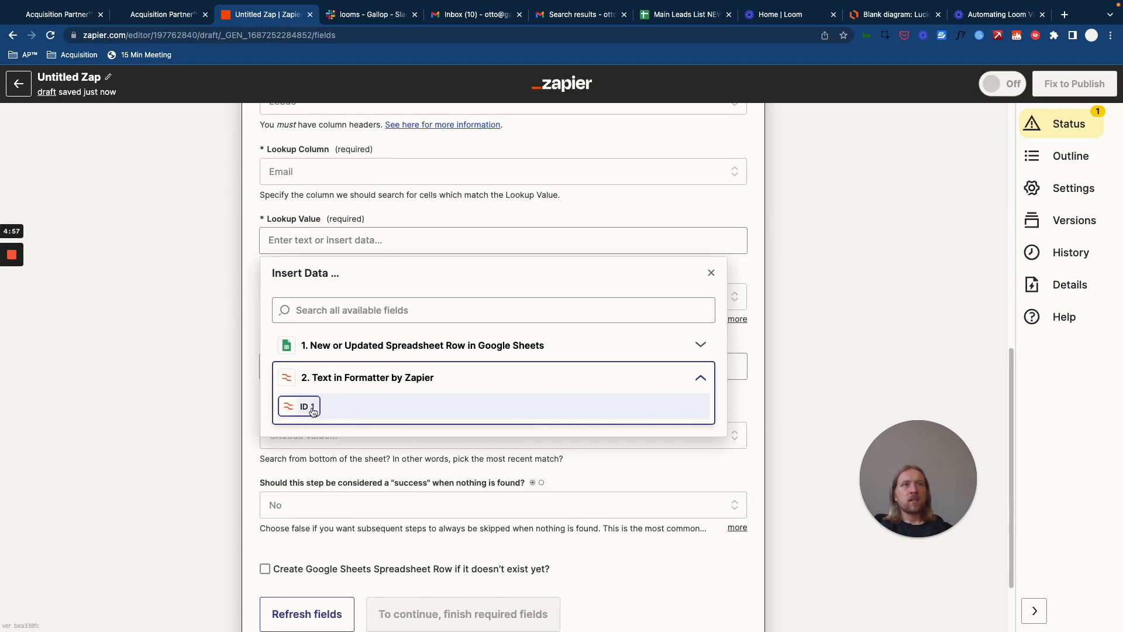
left_click(222, 282)
scroll(188, 269, "up", 9)
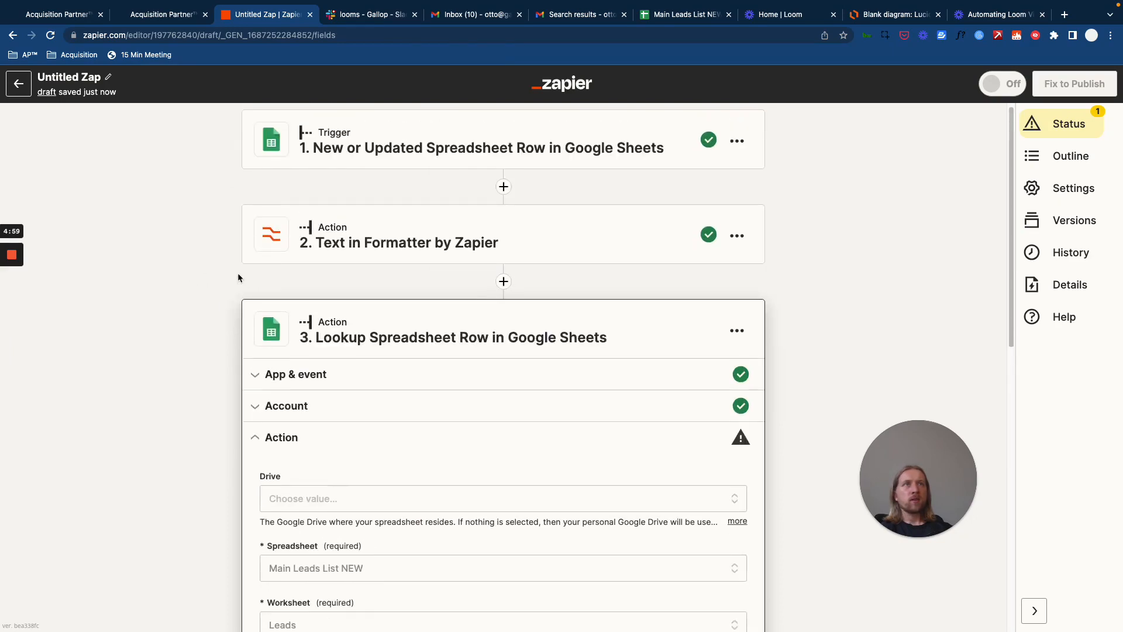
Return to the Formatter step and run its test to extract the email address from the sample title
left_click(420, 238)
left_click(527, 337)
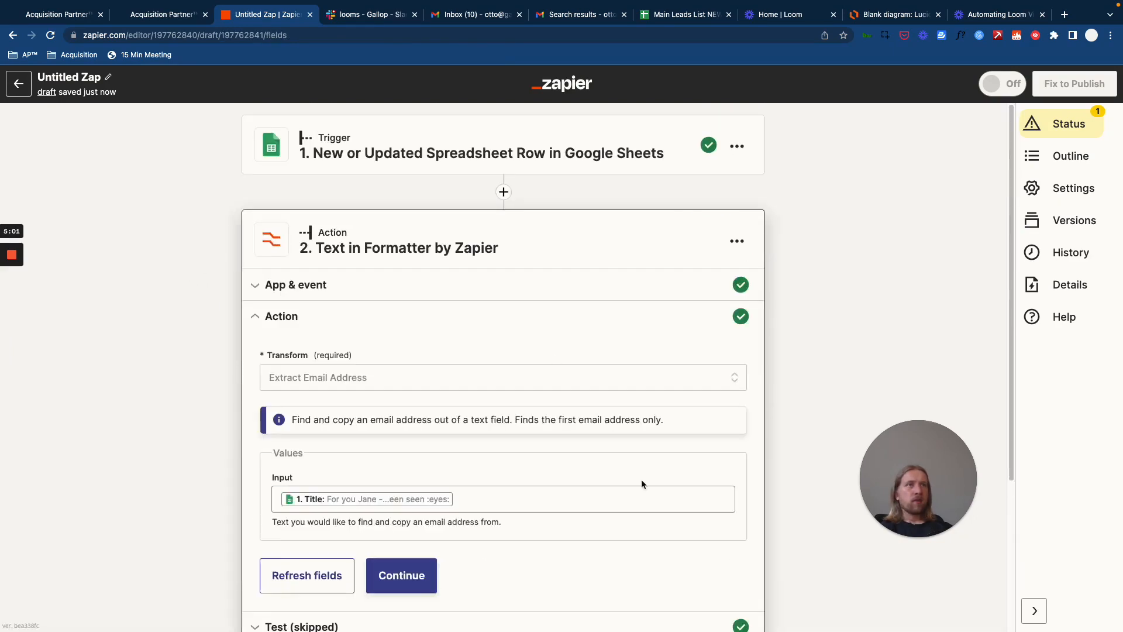
left_click(403, 367)
left_click(554, 368)
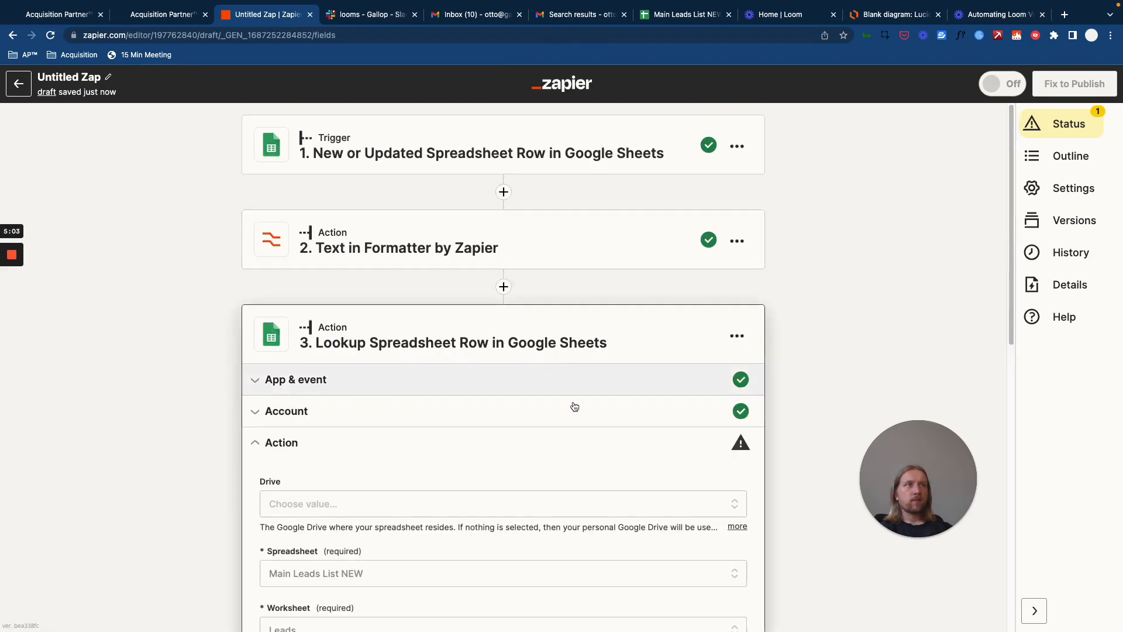
left_click(475, 214)
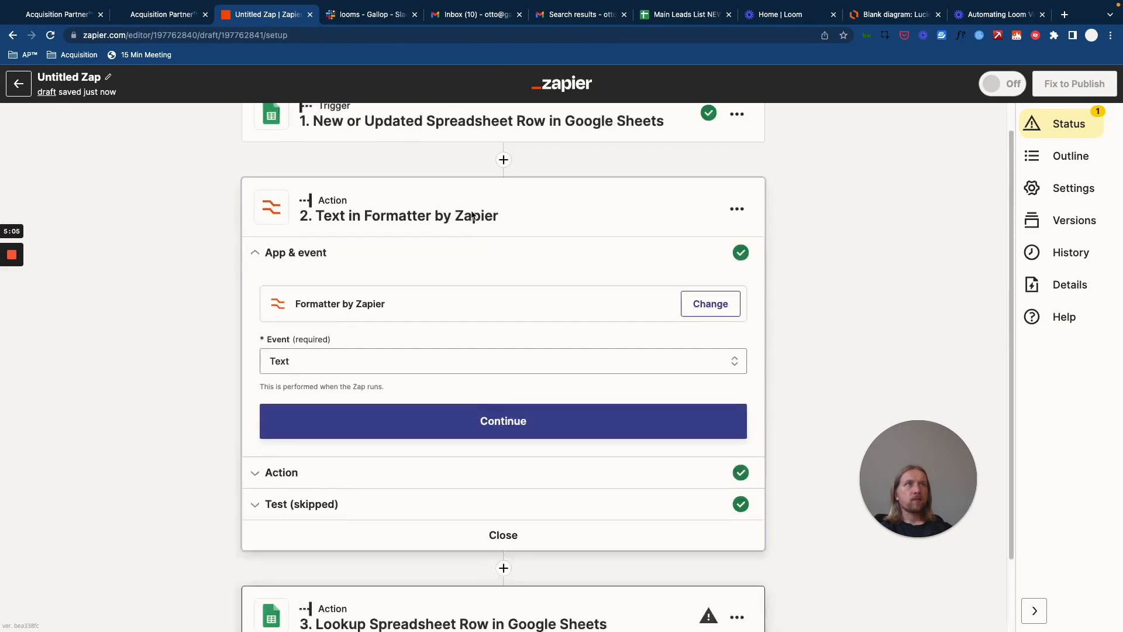
left_click(310, 534)
left_click(461, 392)
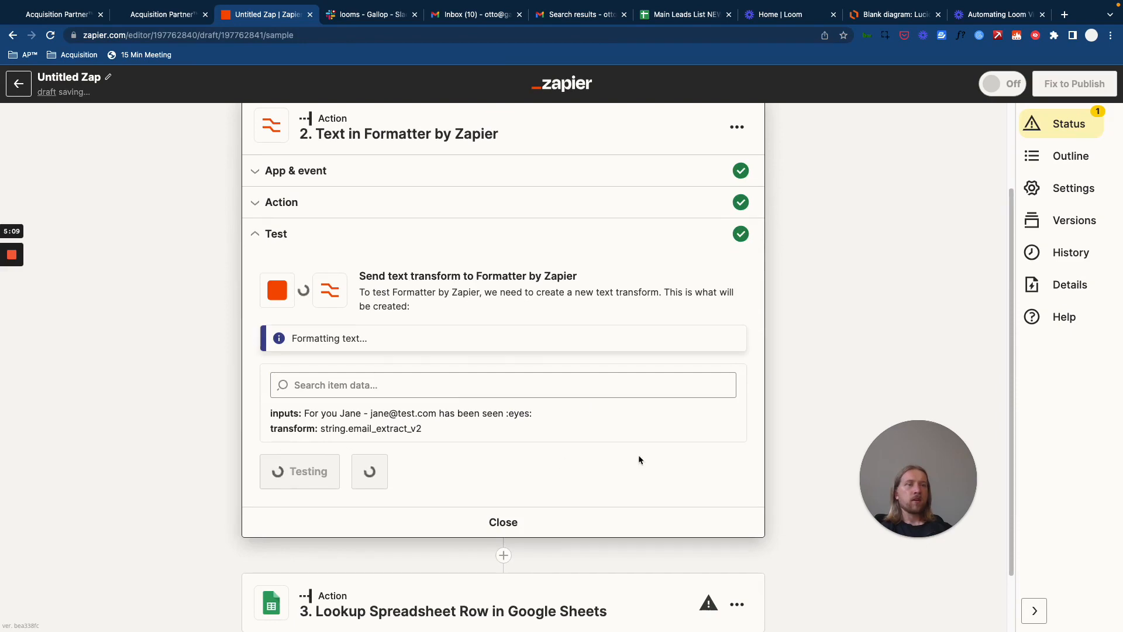
Set the lookup value of the Lookup Spreadsheet Row step to the Formatter's Output field
left_click(398, 452)
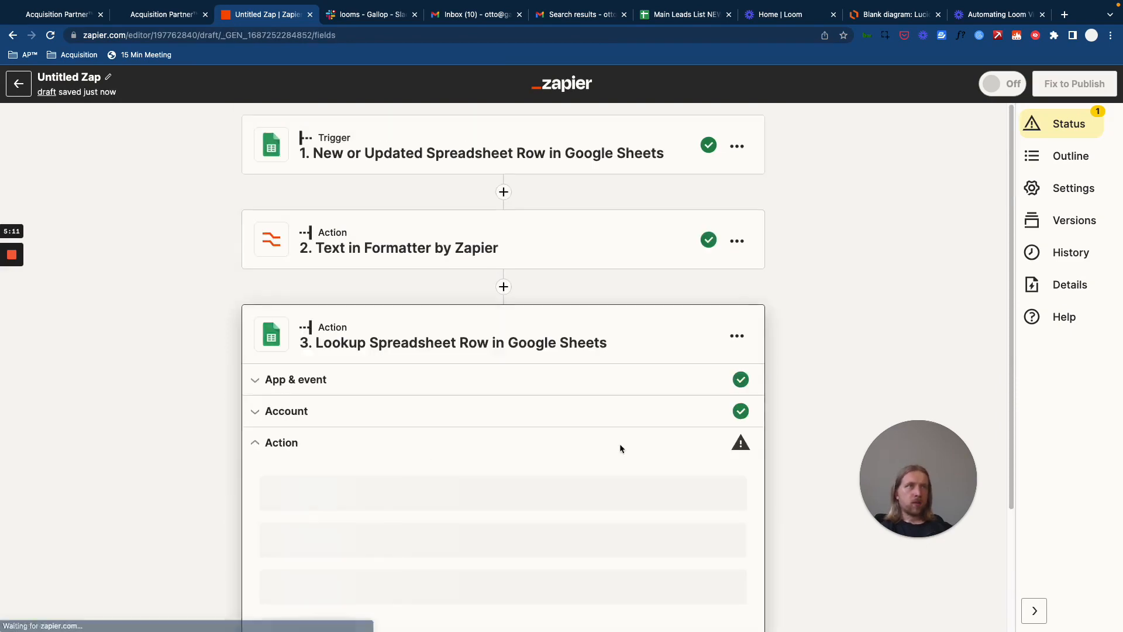
left_click(326, 383)
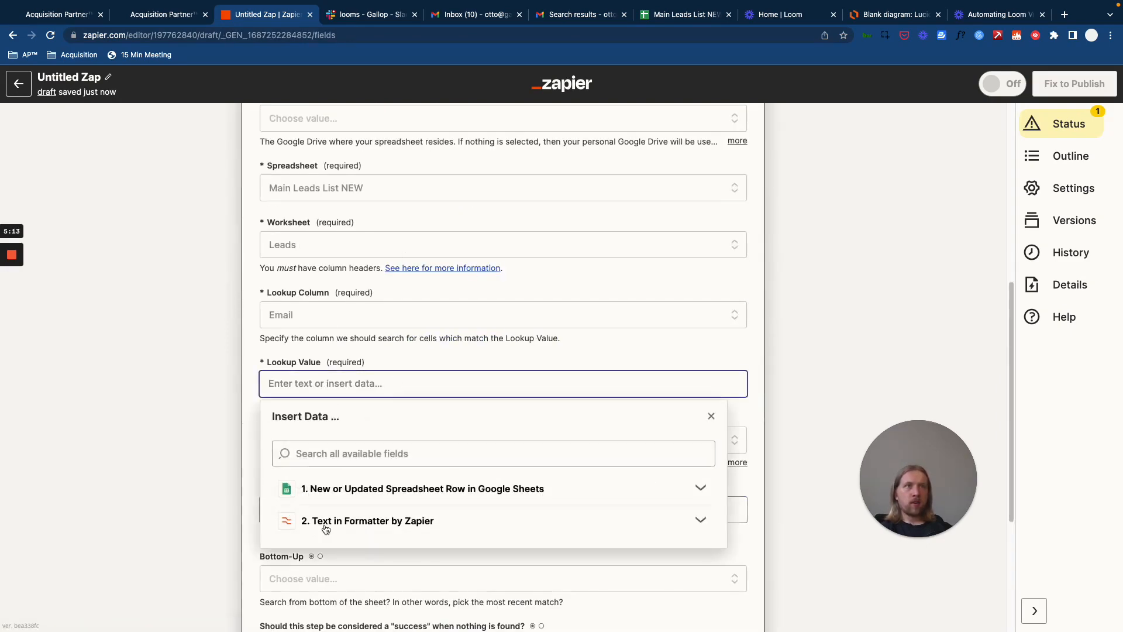
left_click(326, 522)
left_click(485, 579)
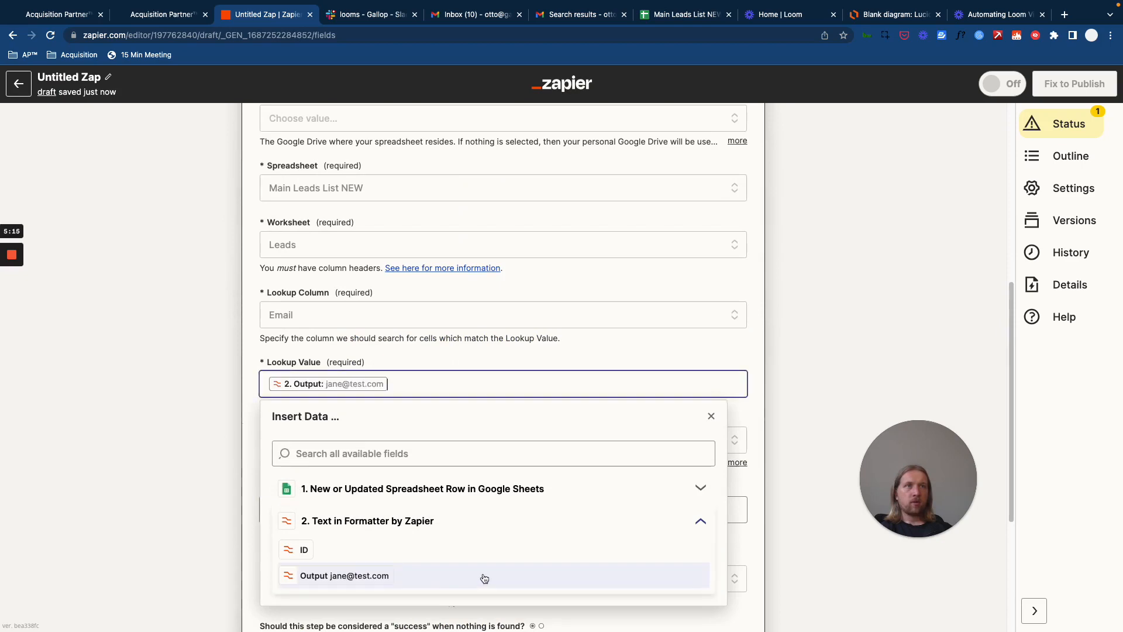
left_click(240, 393)
Review the lookup's remaining settings, leaving them as they are, and test the lookup action
scroll(351, 389, "up", 7)
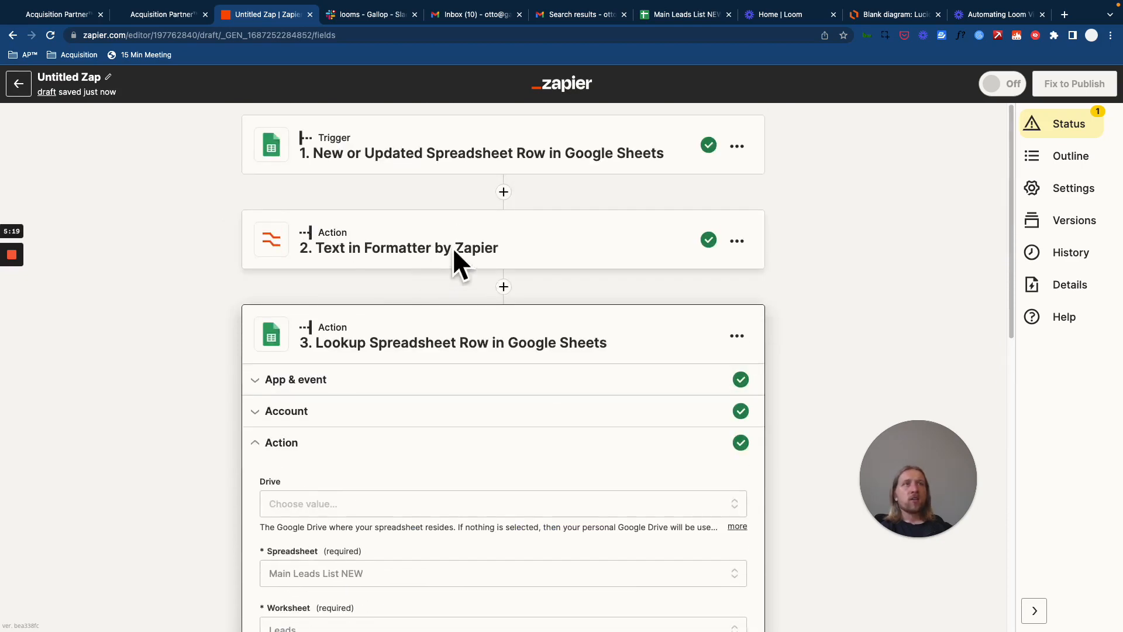
scroll(479, 447, "down", 5)
scroll(479, 446, "down", 5)
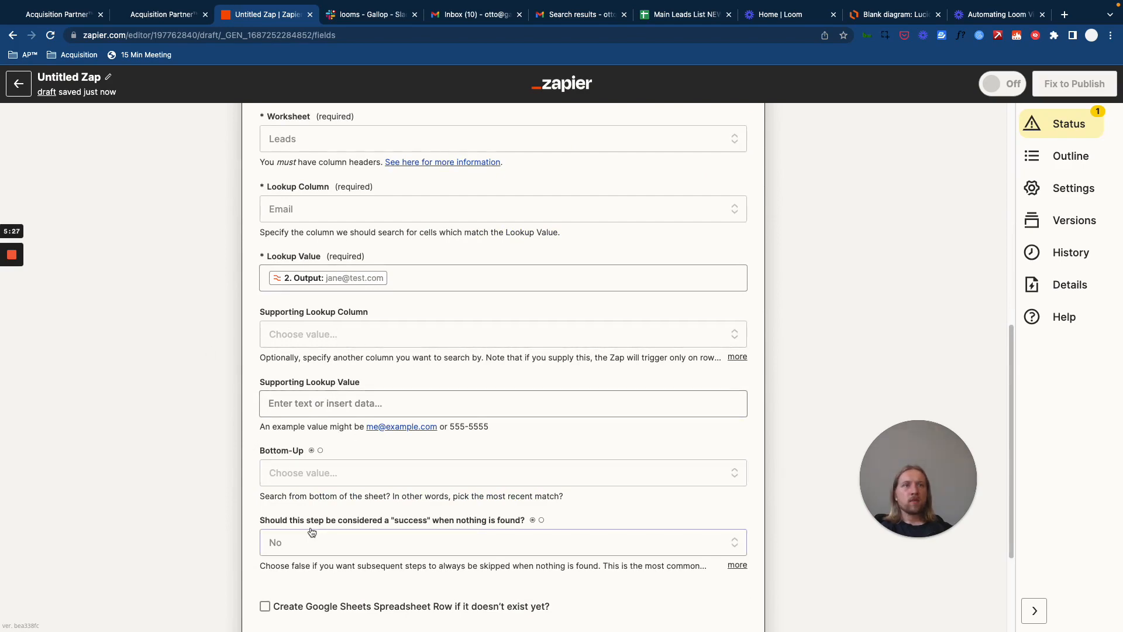
scroll(234, 503, "down", 3)
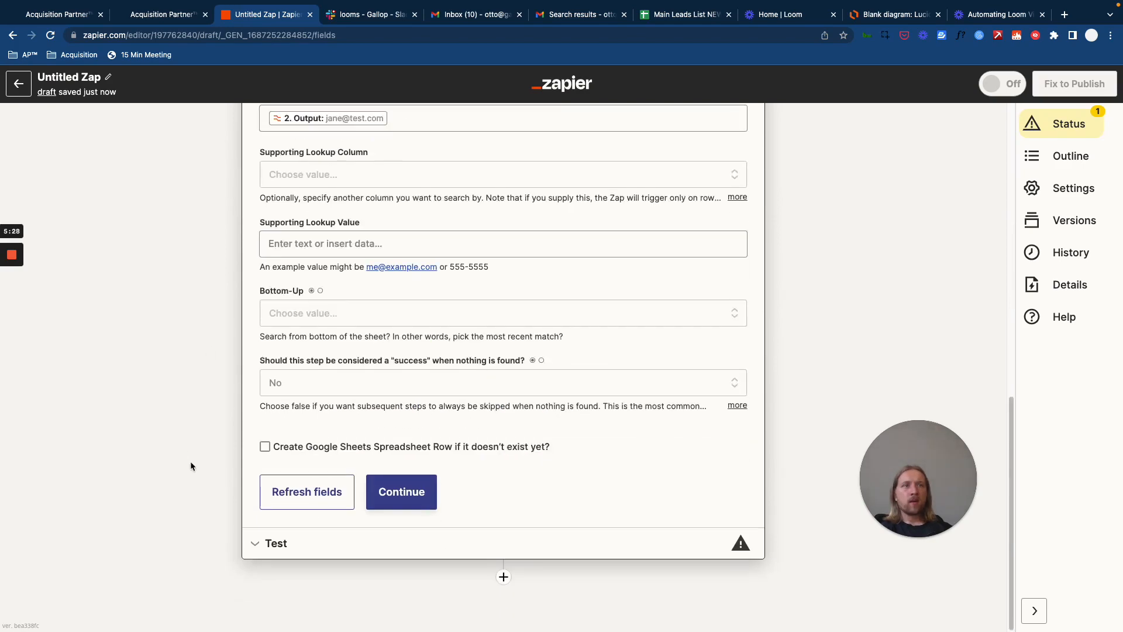
left_click(560, 532)
left_click(399, 521)
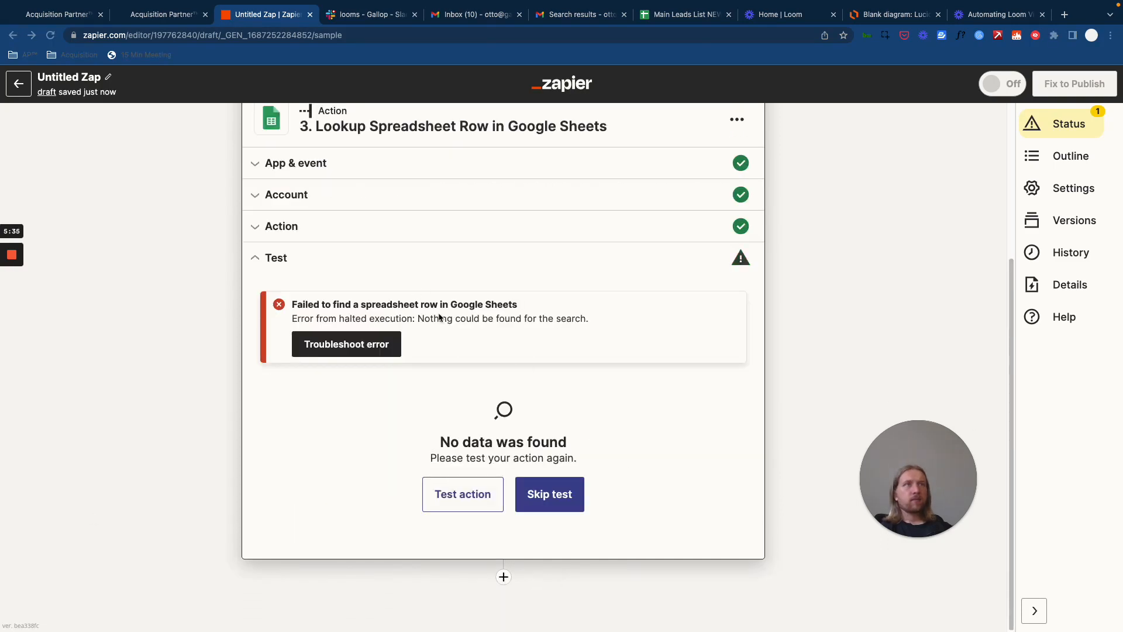
Reopen the lookup's action settings and examine the worksheet, lookup column, lookup value and optional fields for the cause of the failed test
left_click(358, 230)
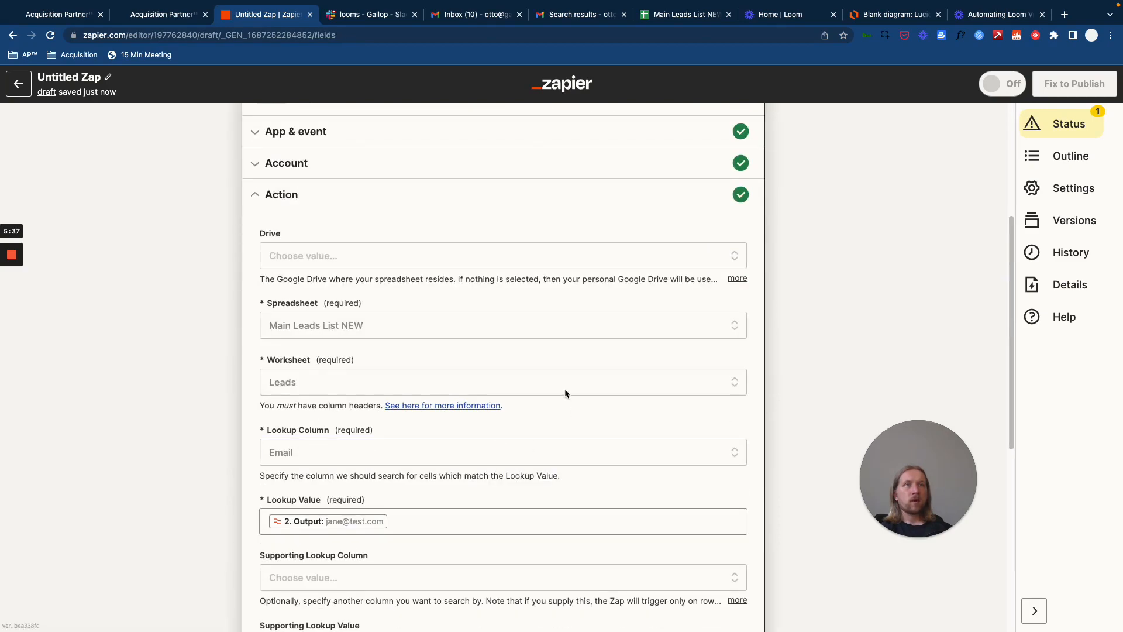
scroll(364, 393, "down", 1)
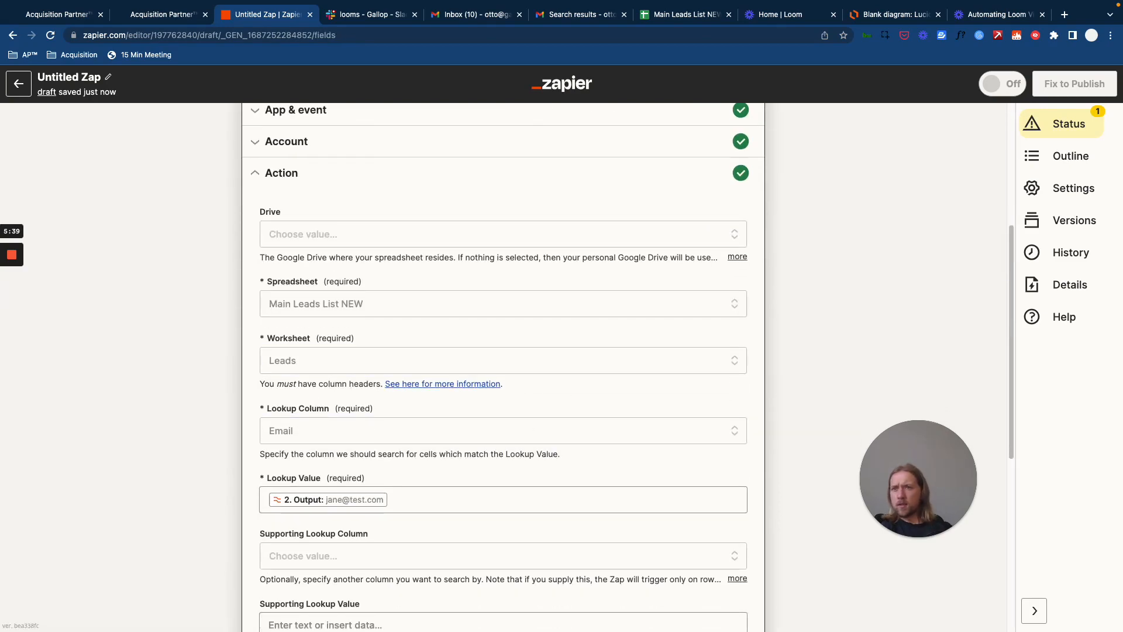
scroll(351, 363, "down", 3)
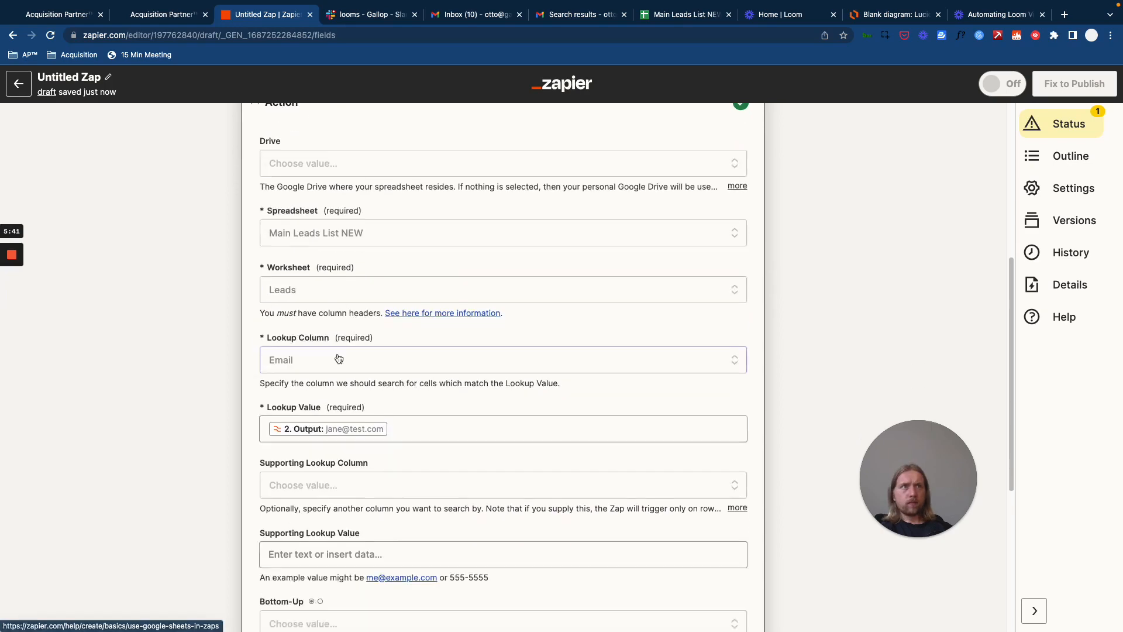
scroll(309, 375, "down", 3)
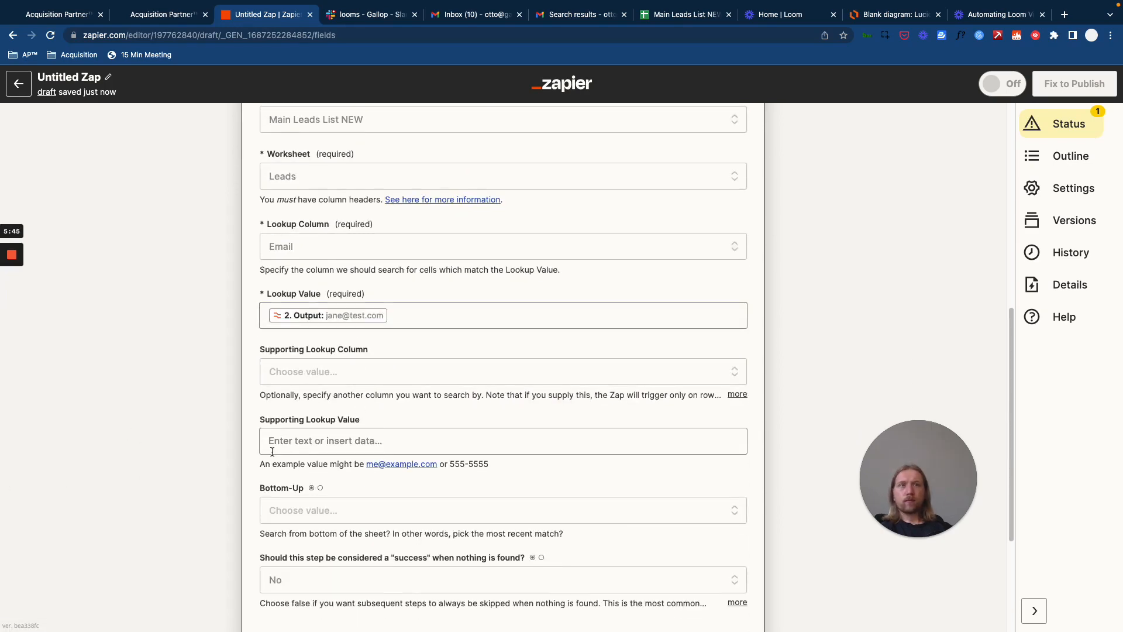
scroll(180, 423, "down", 5)
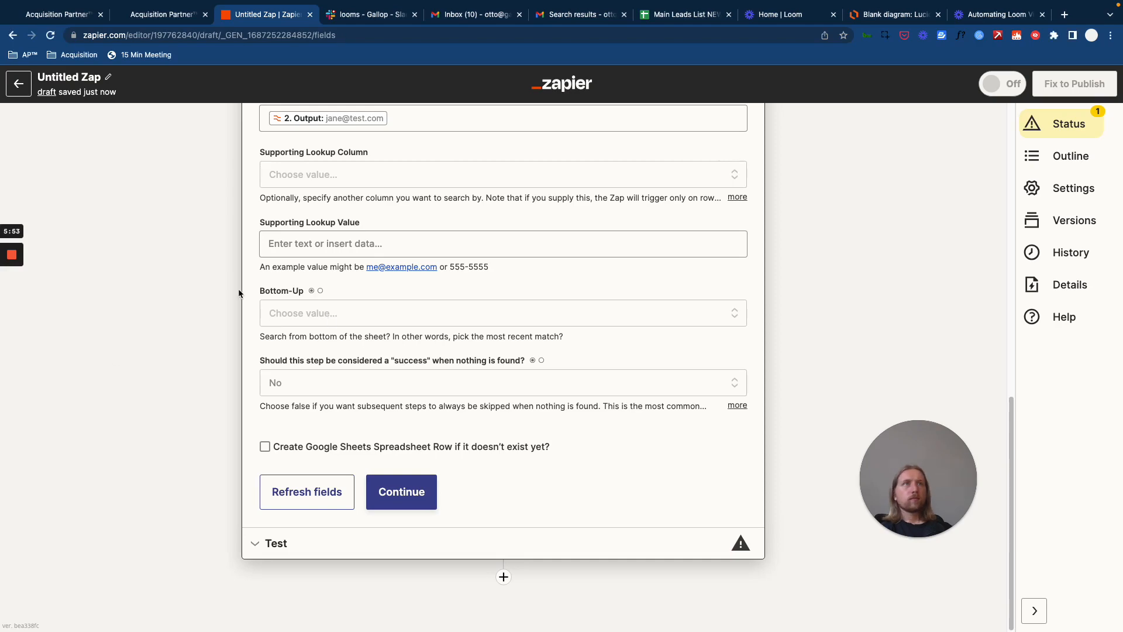
scroll(296, 310, "up", 5)
scroll(296, 308, "up", 4)
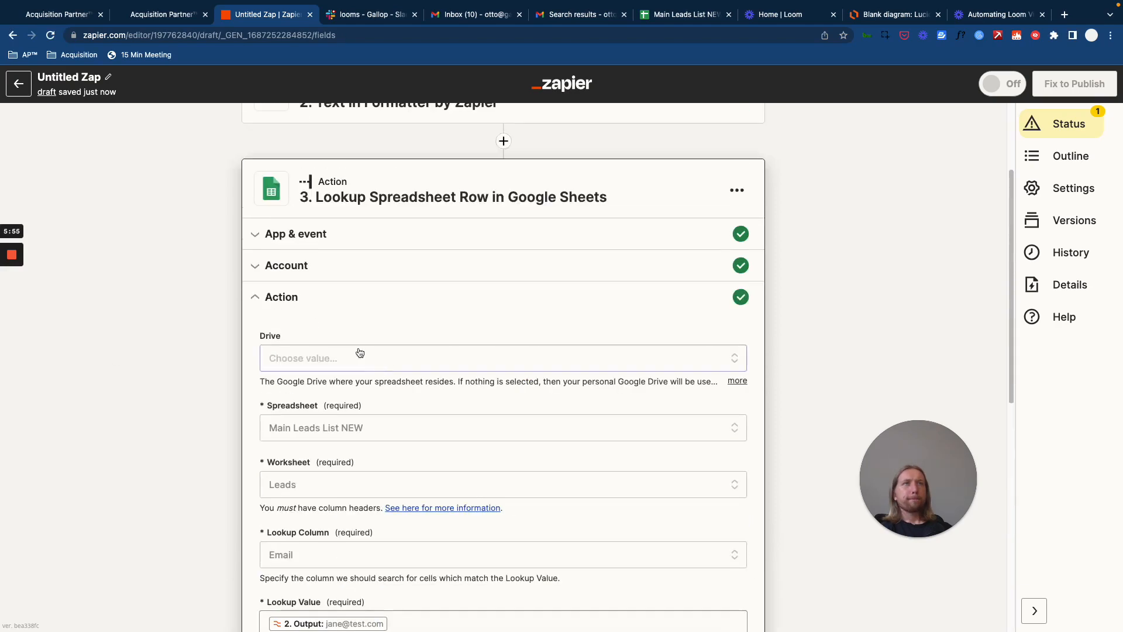
Set the lookup's drive to My Google Drive
scroll(358, 353, "down", 2)
left_click(339, 253)
left_click(285, 374)
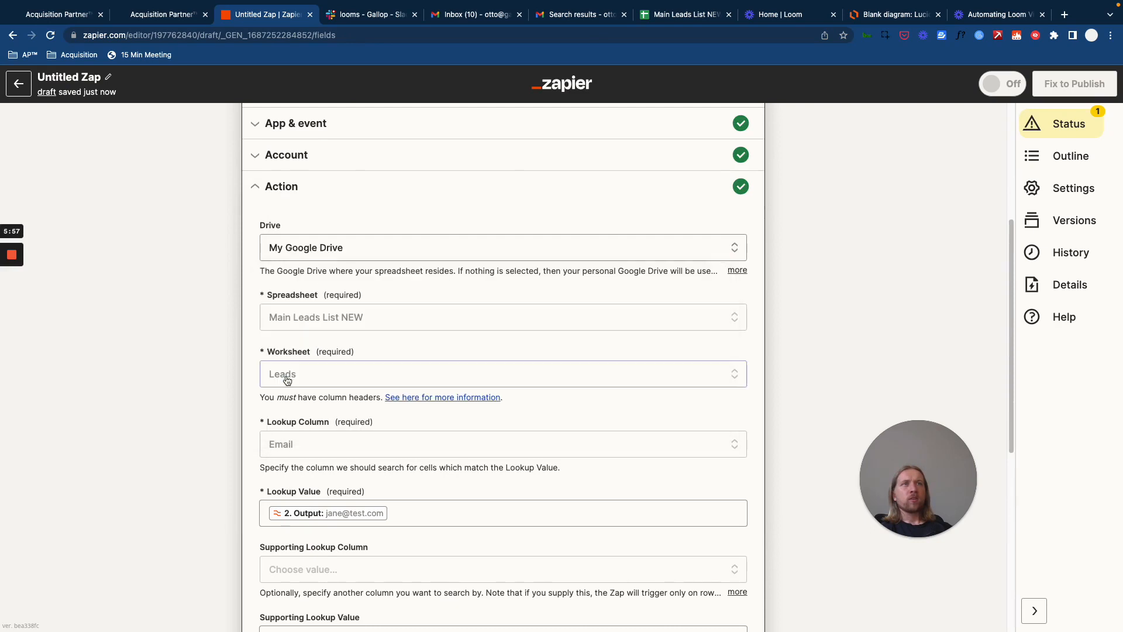
Check which Google Sheets account the lookup uses, then go over its action settings again
scroll(308, 253, "up", 2)
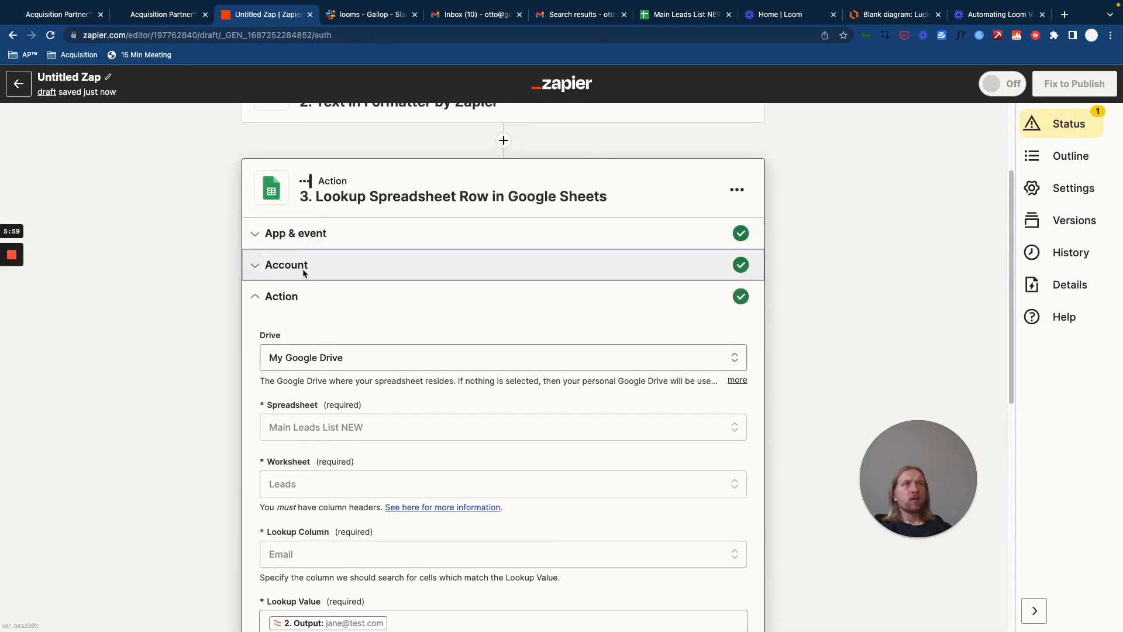
left_click(303, 272)
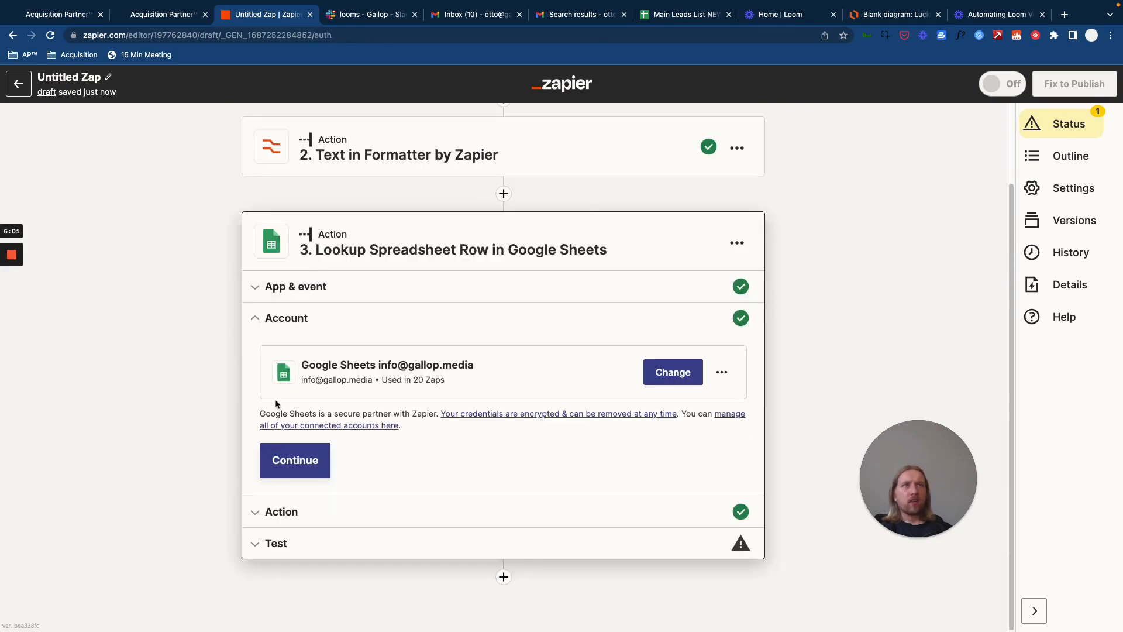
left_click(276, 512)
scroll(367, 405, "down", 4)
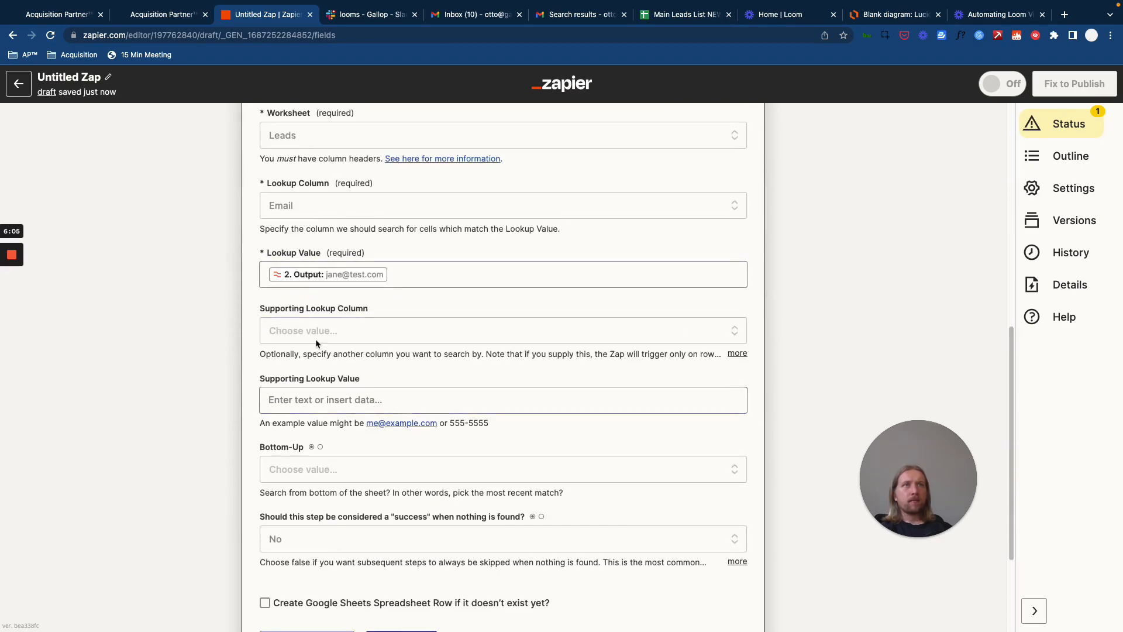
scroll(296, 399, "down", 3)
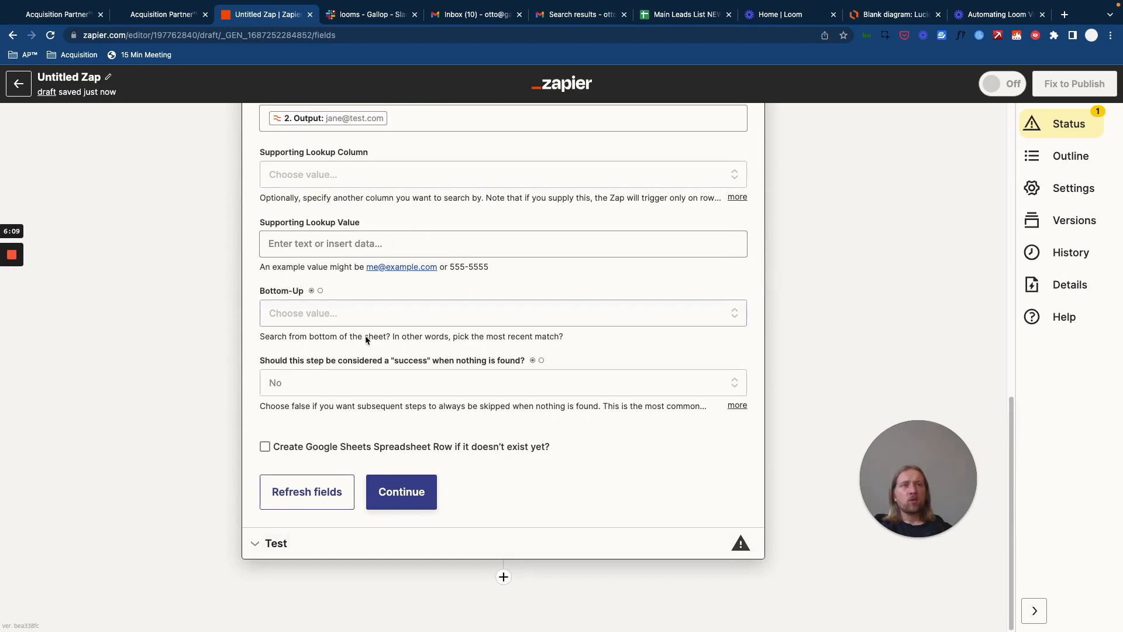
Add a fourth action after the lookup, using Google Sheets as its app
left_click(504, 577)
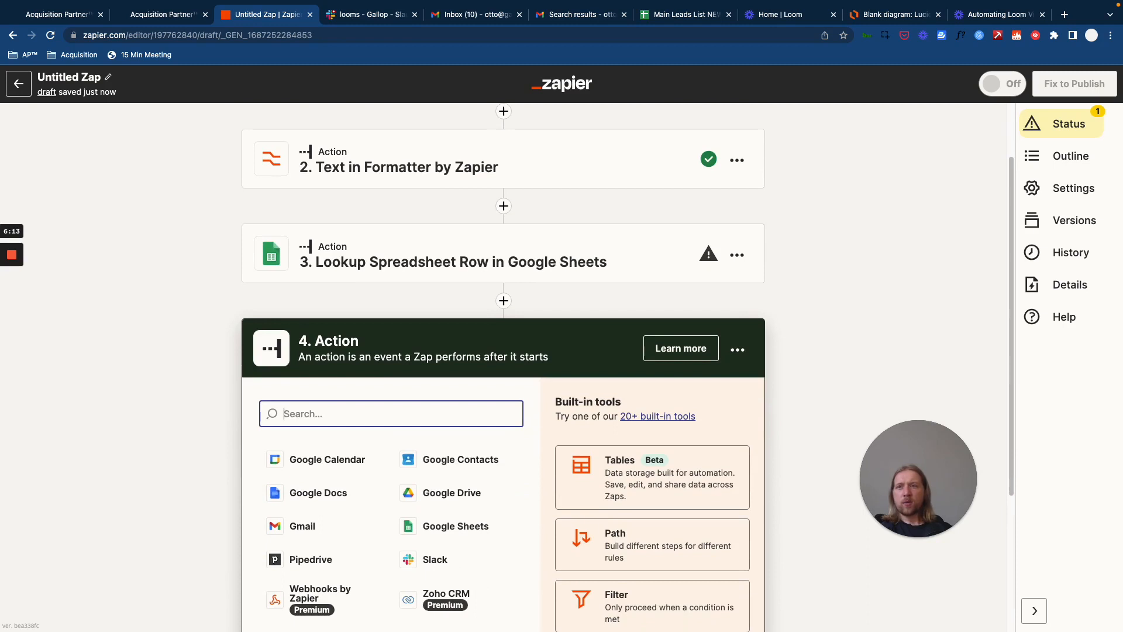
scroll(426, 525, "down", 2)
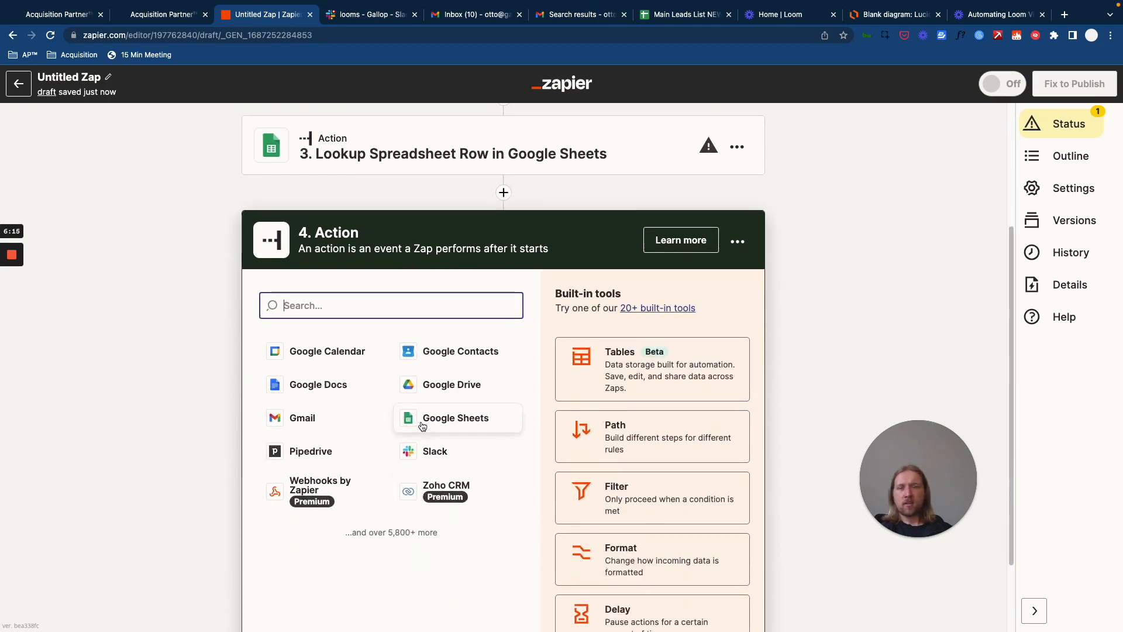
left_click(419, 418)
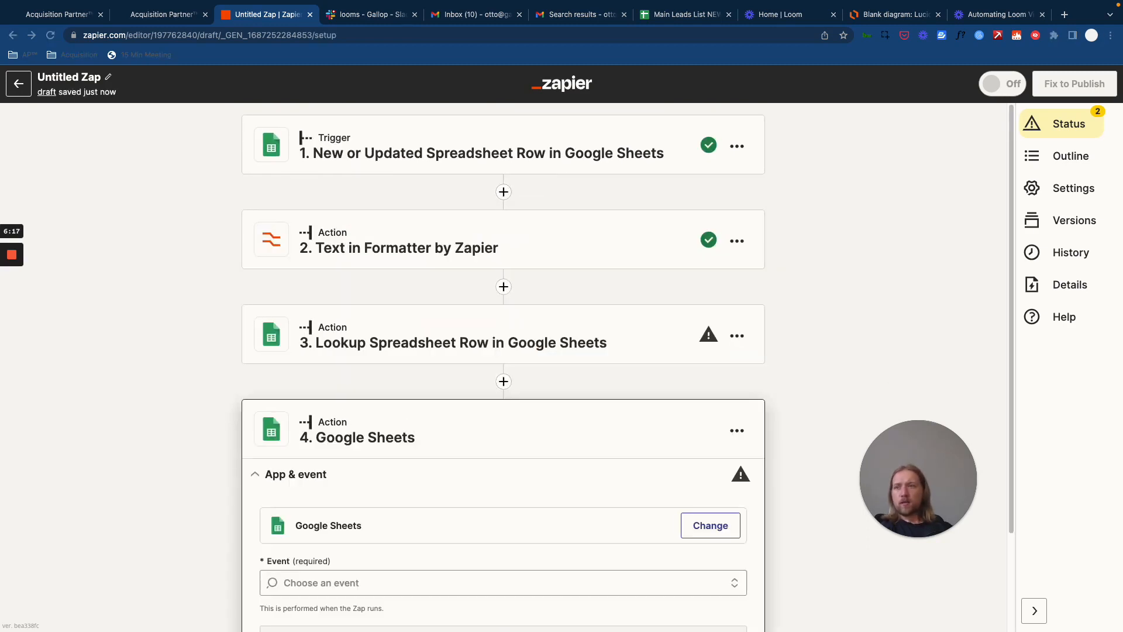
Set the new action's event to Update Spreadsheet Row and continue to the account settings
scroll(627, 329, "down", 2)
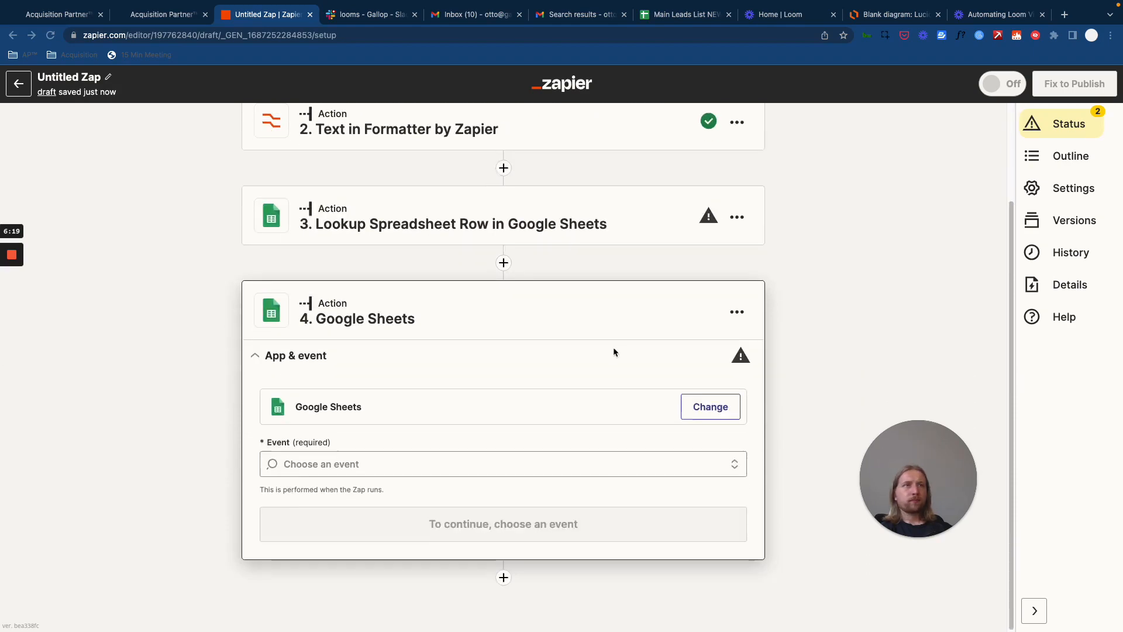
left_click(371, 462)
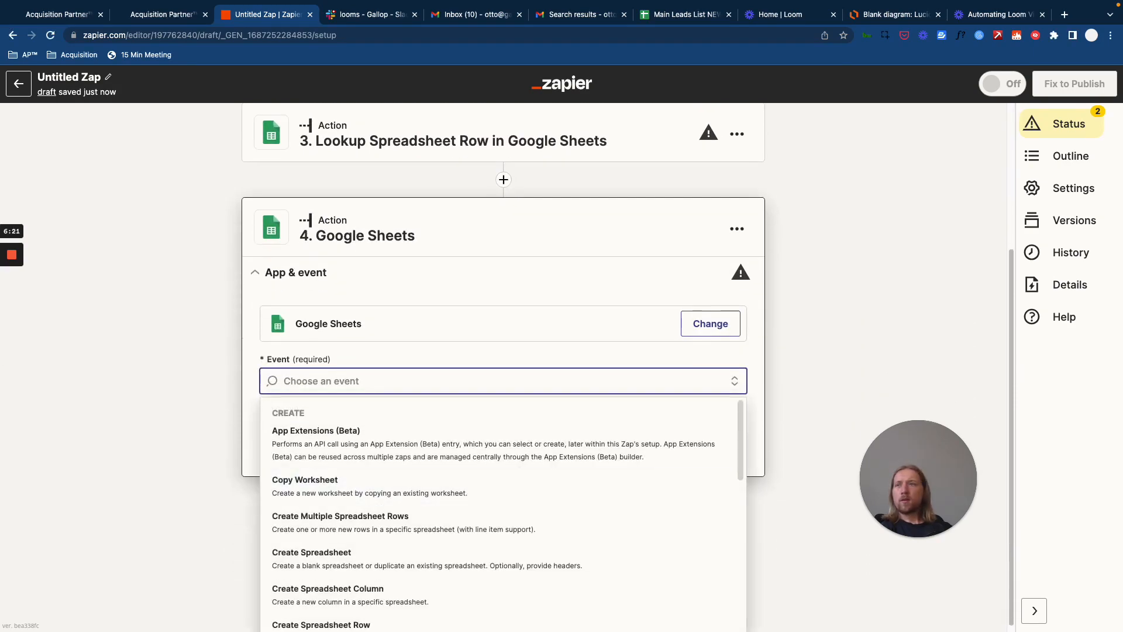
type("uppd")
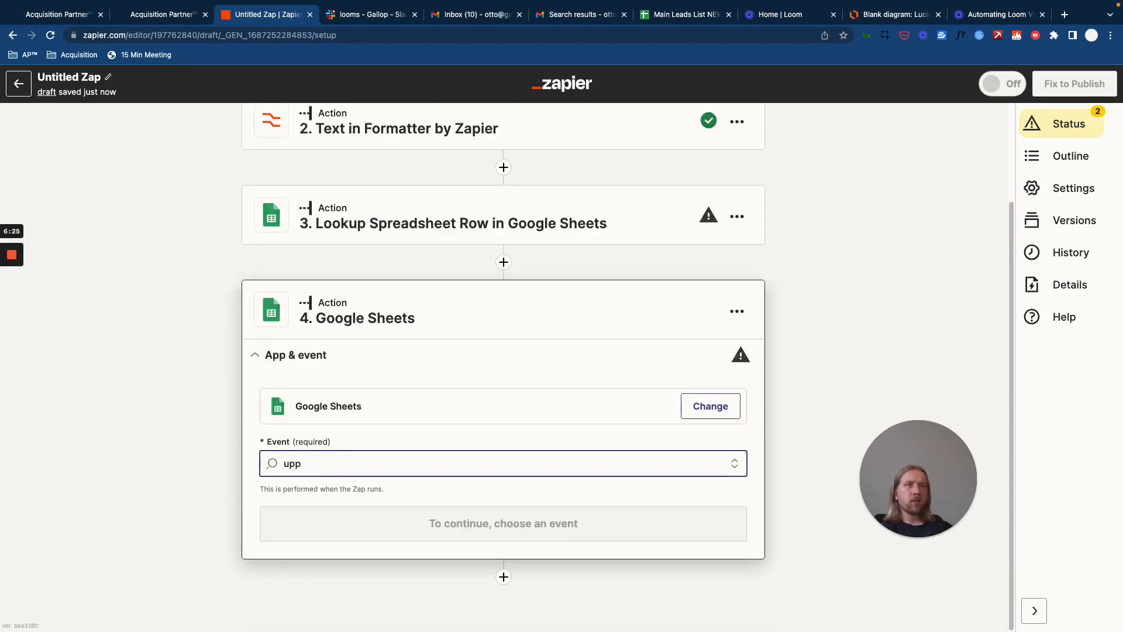
key("BackSpace")
type("date Spreadsheet Row")
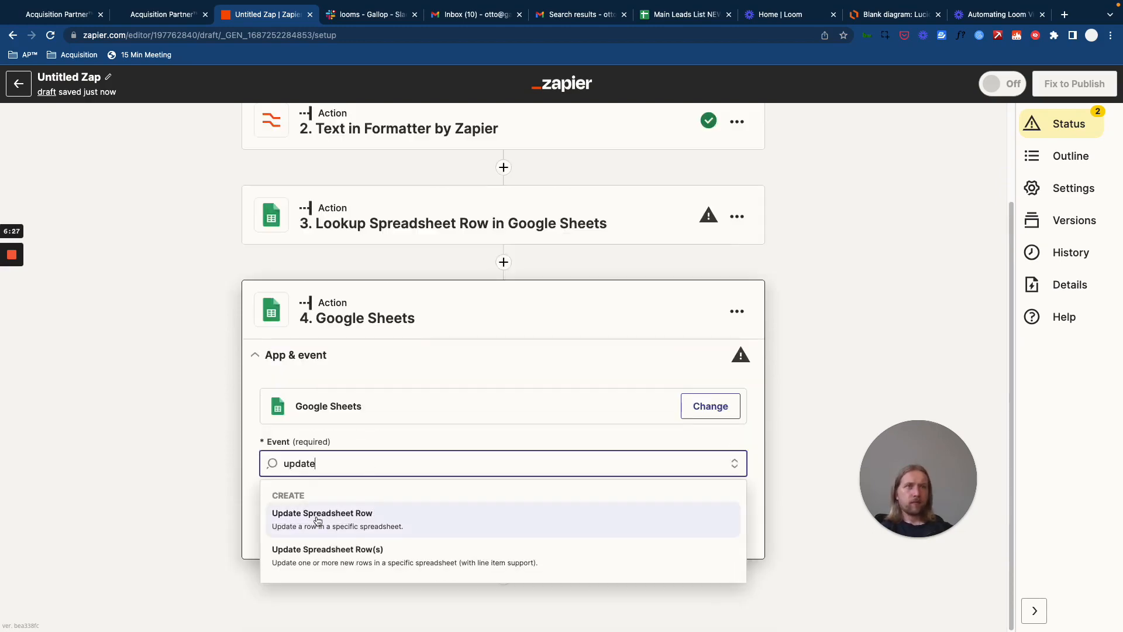
left_click(319, 520)
left_click(419, 468)
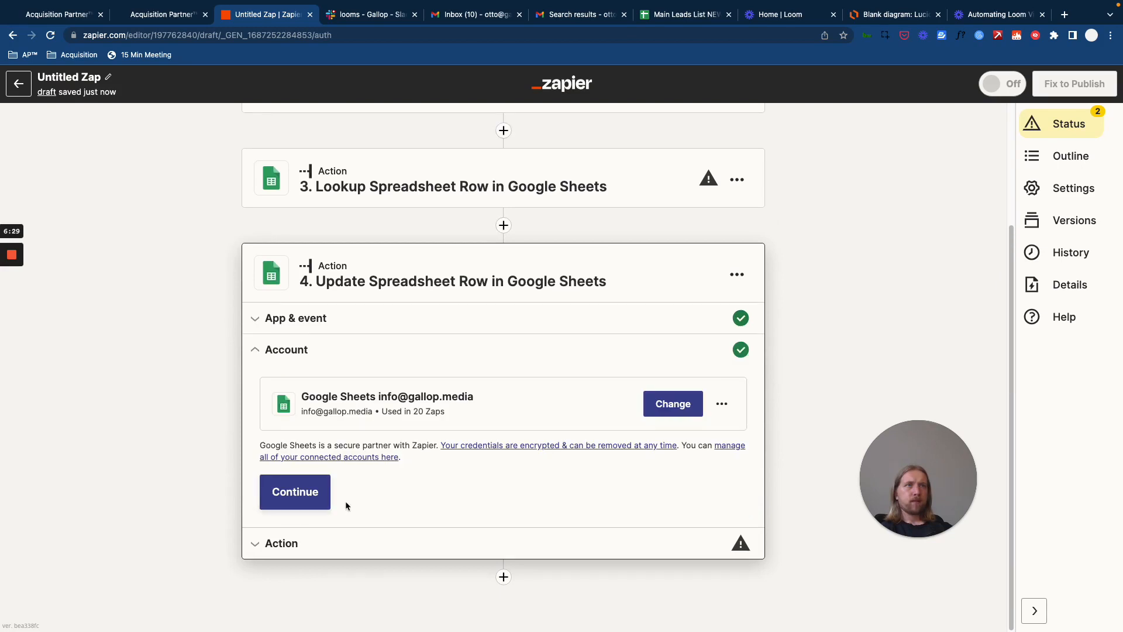
Continue to the update action's settings and set its drive to My Google Drive
left_click(296, 491)
scroll(347, 258, "down", 3)
left_click(347, 275)
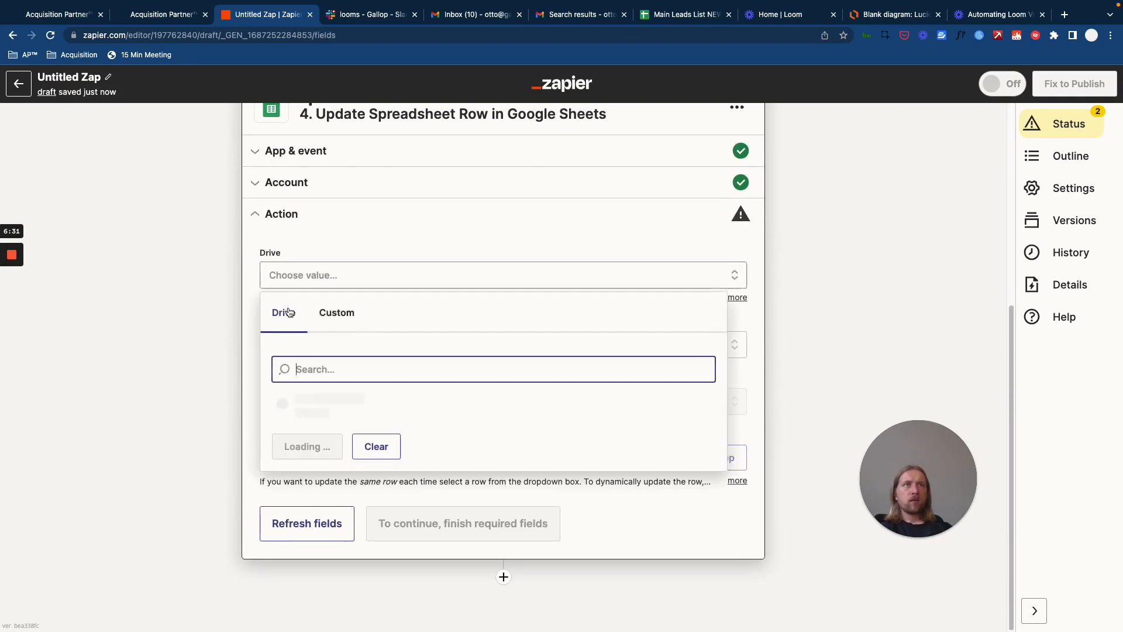
left_click(284, 399)
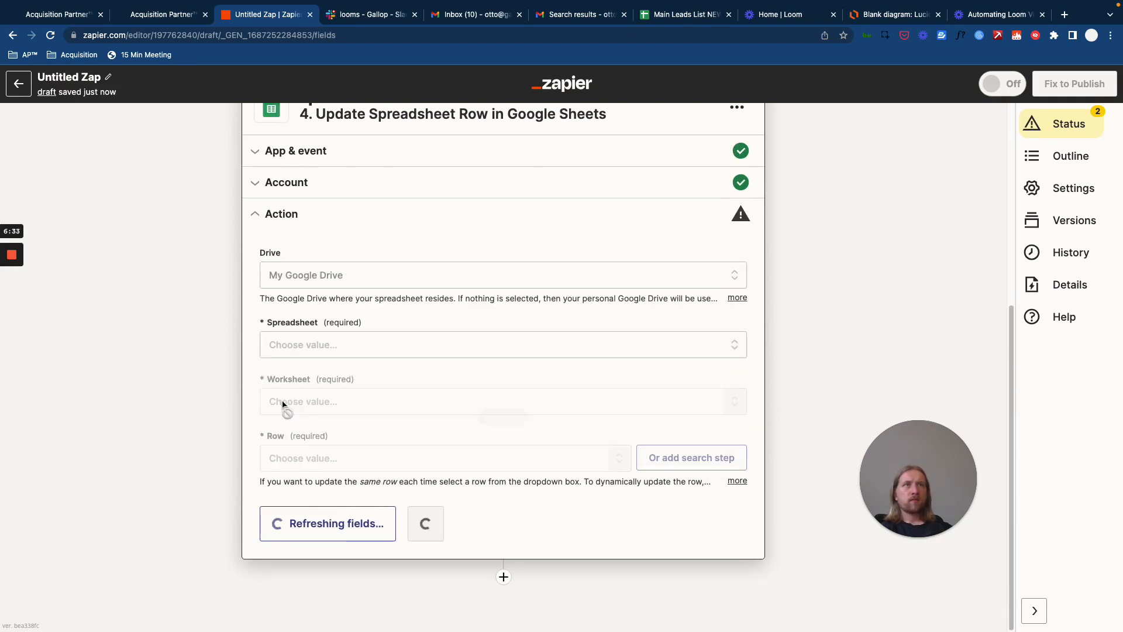
Set the update action's spreadsheet to Main Leads List NEW and its worksheet to Leads
left_click(309, 346)
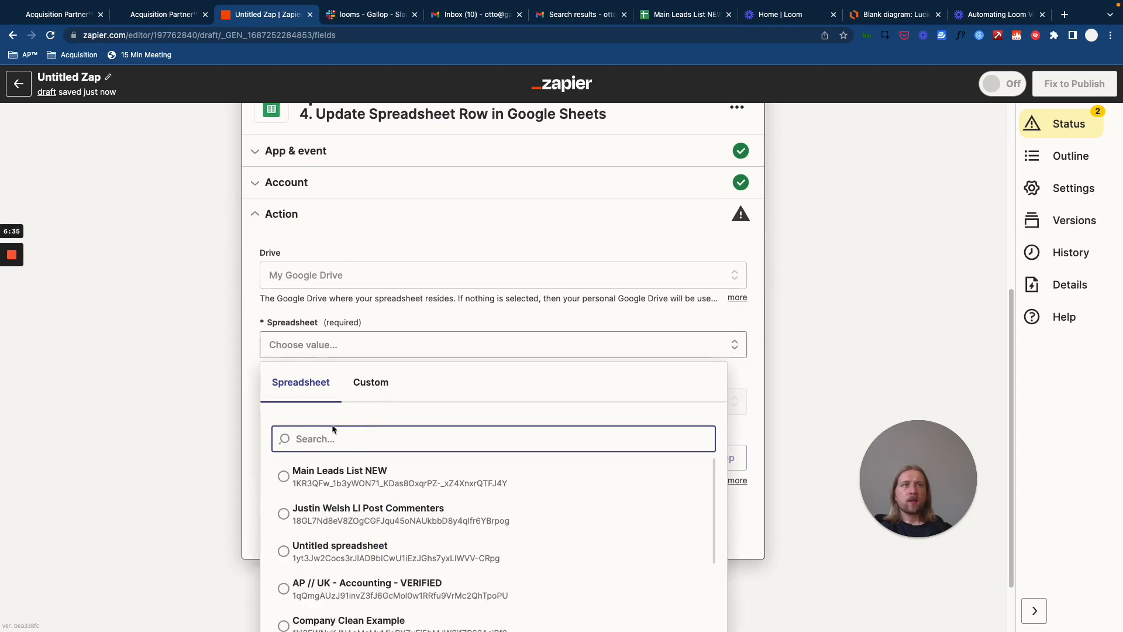
left_click(302, 468)
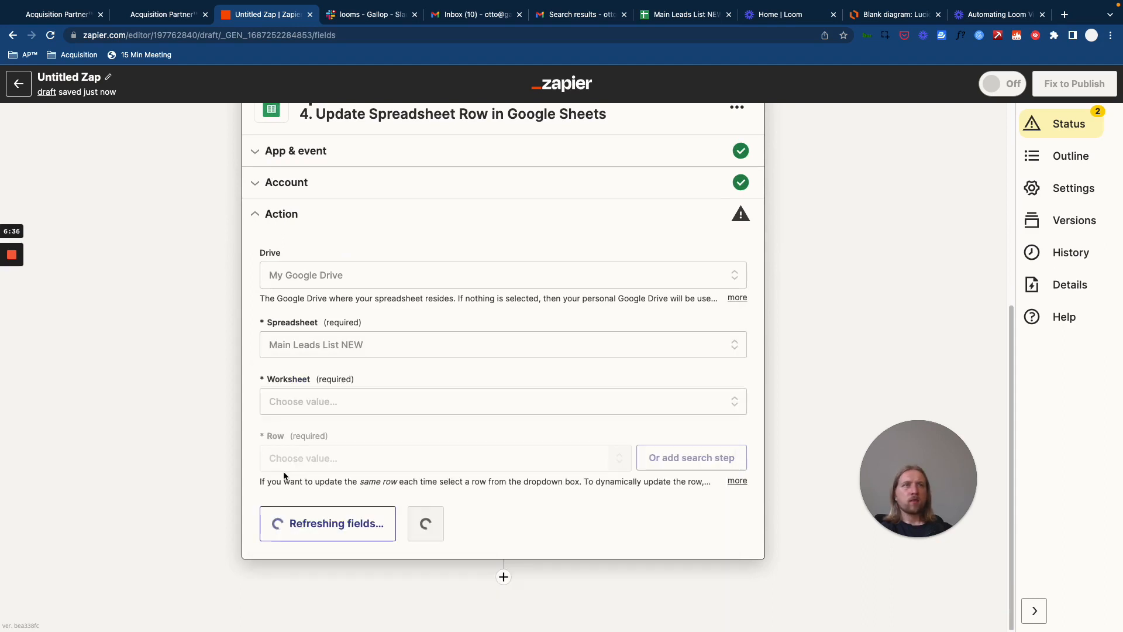
left_click(299, 410)
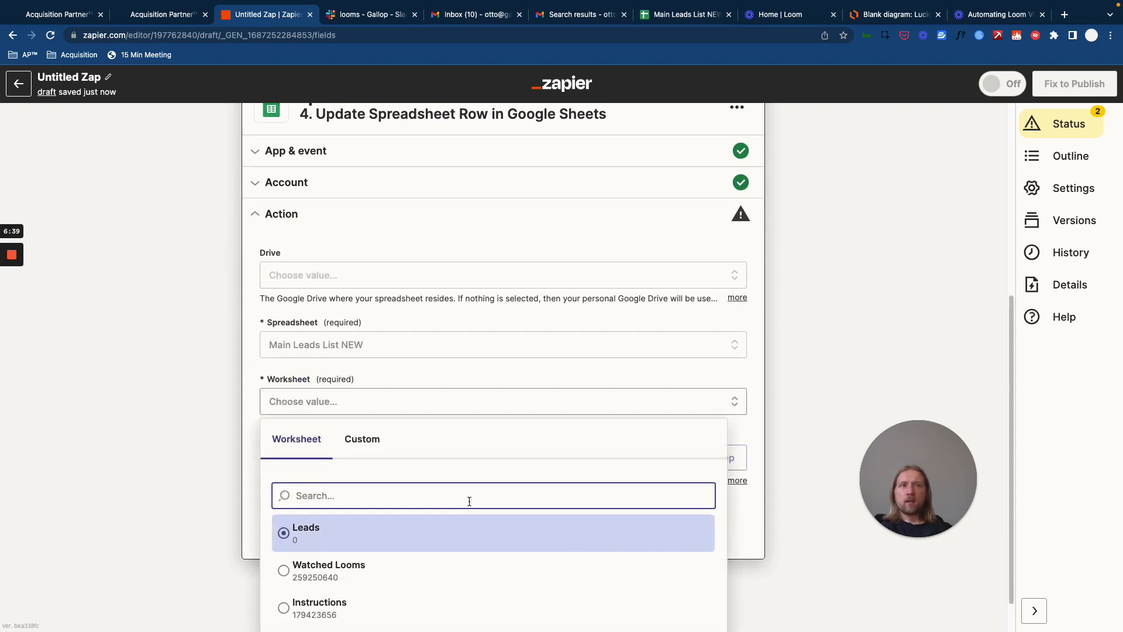
left_click(315, 534)
Try to find an ID for the update action's row in the row list and in the lookup step's custom data
scroll(395, 483, "down", 2)
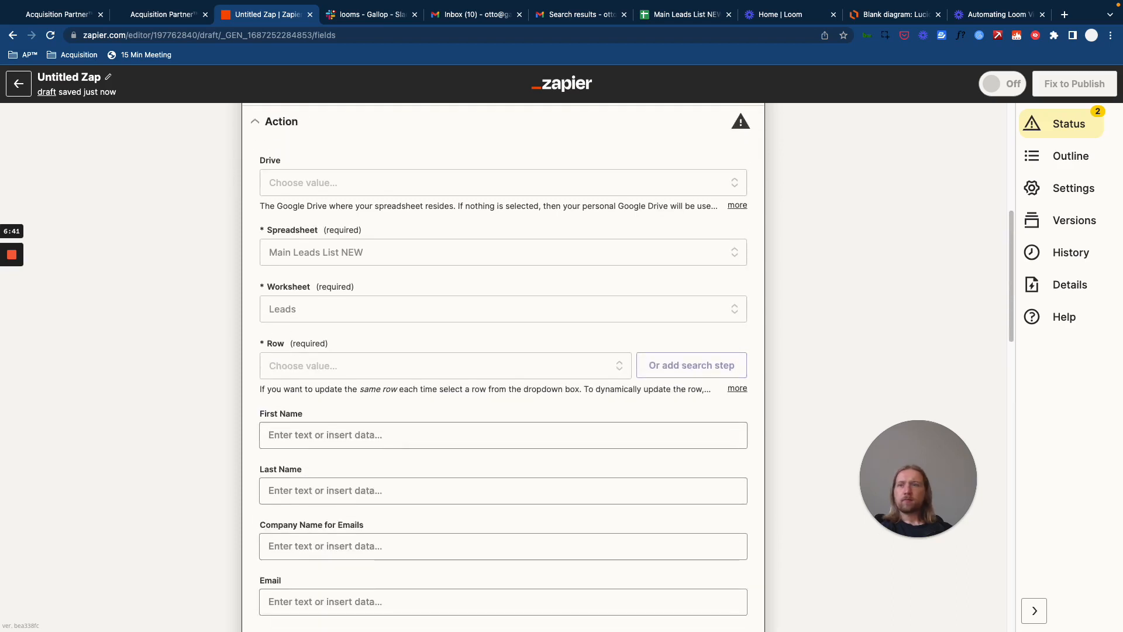
left_click(291, 365)
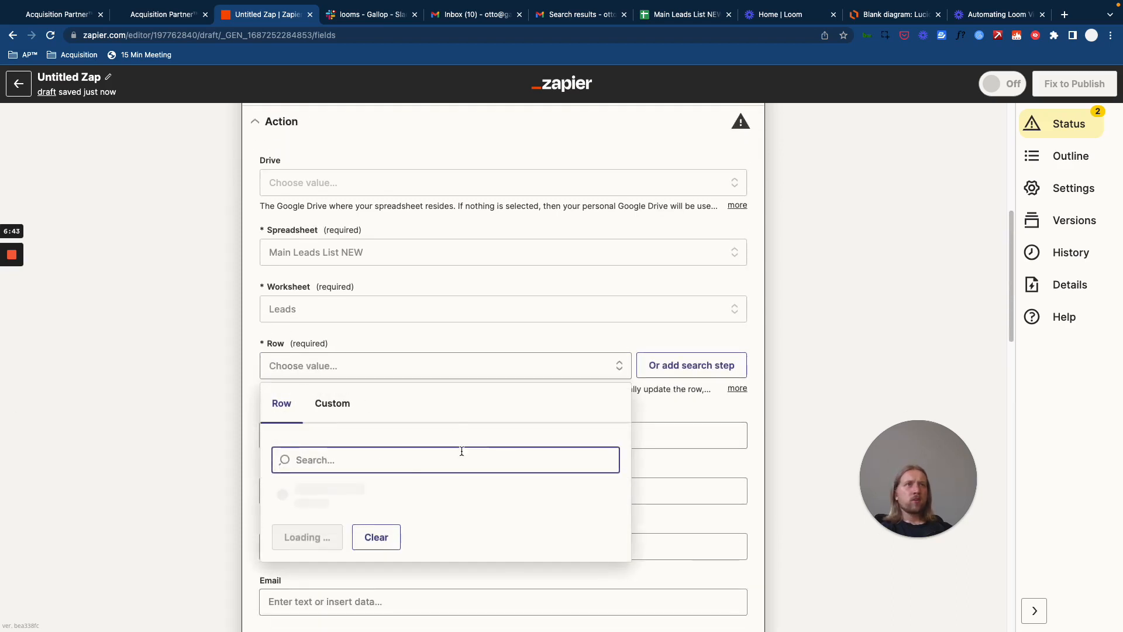
type("id")
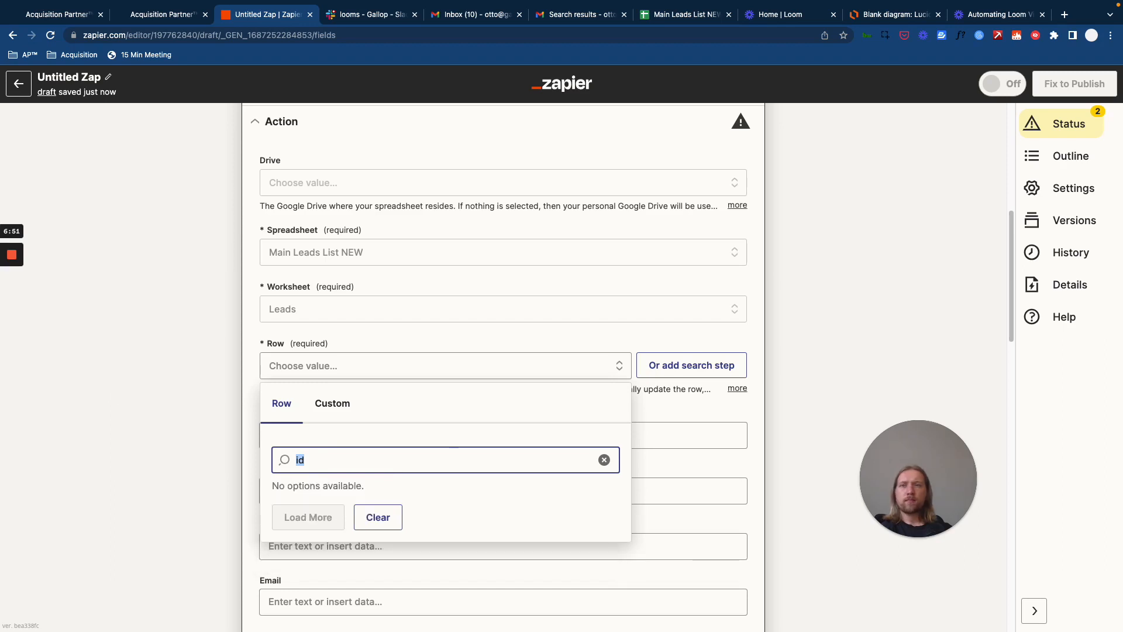
key("BackSpace")
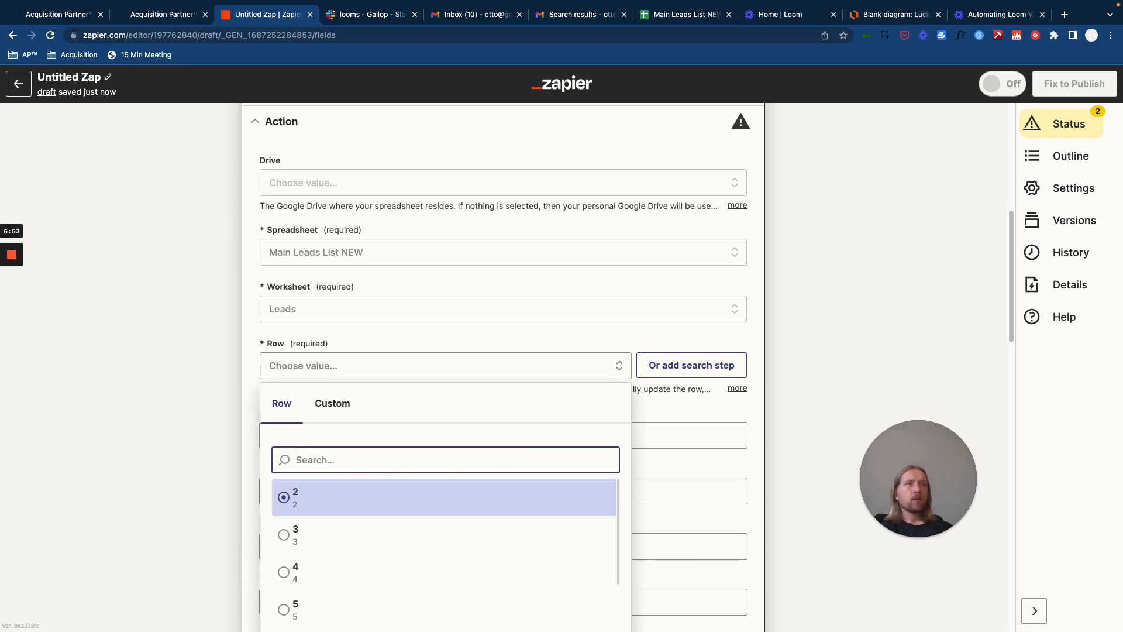
left_click(351, 414)
left_click(368, 498)
left_click(368, 498)
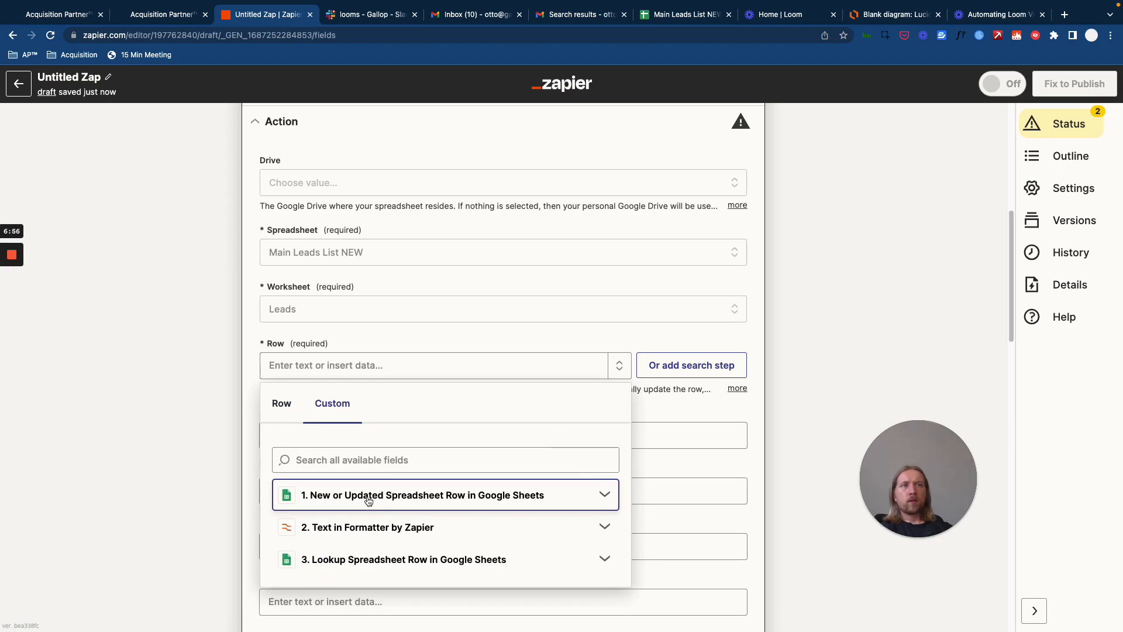
left_click(363, 561)
scroll(505, 511, "down", 5)
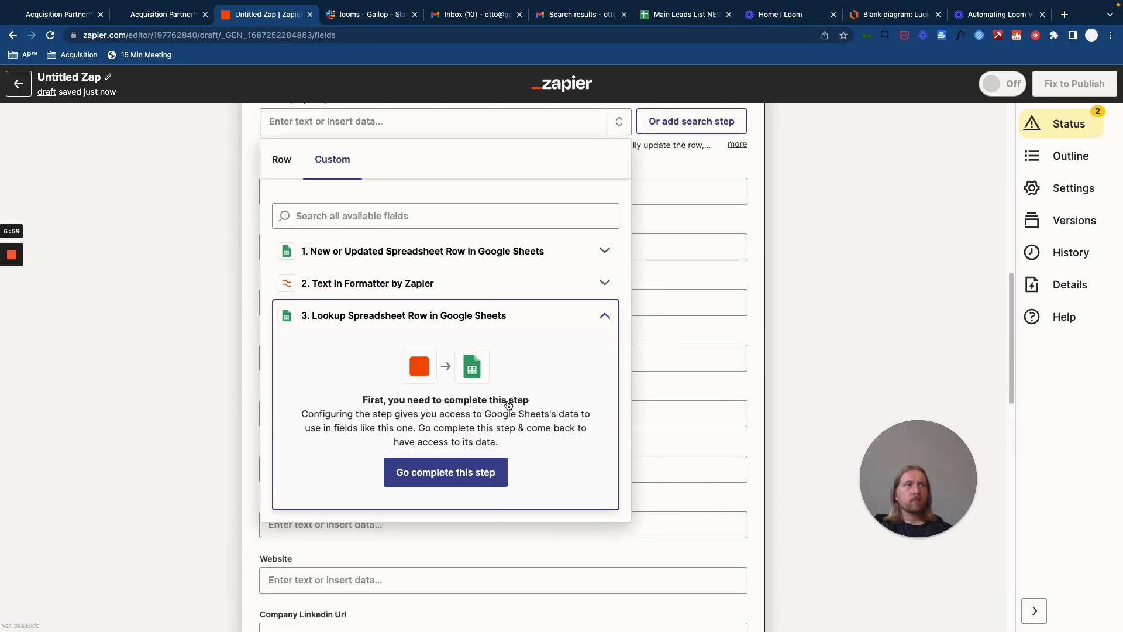
Return to the incomplete lookup step, go over its action settings and continue to its test
left_click(466, 491)
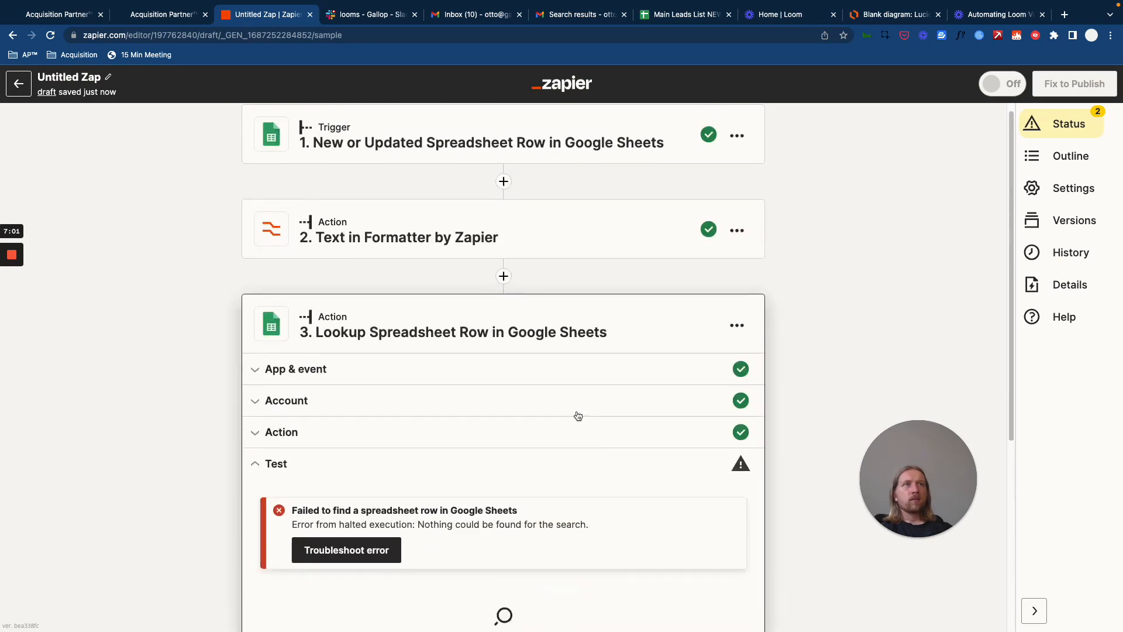
left_click(304, 328)
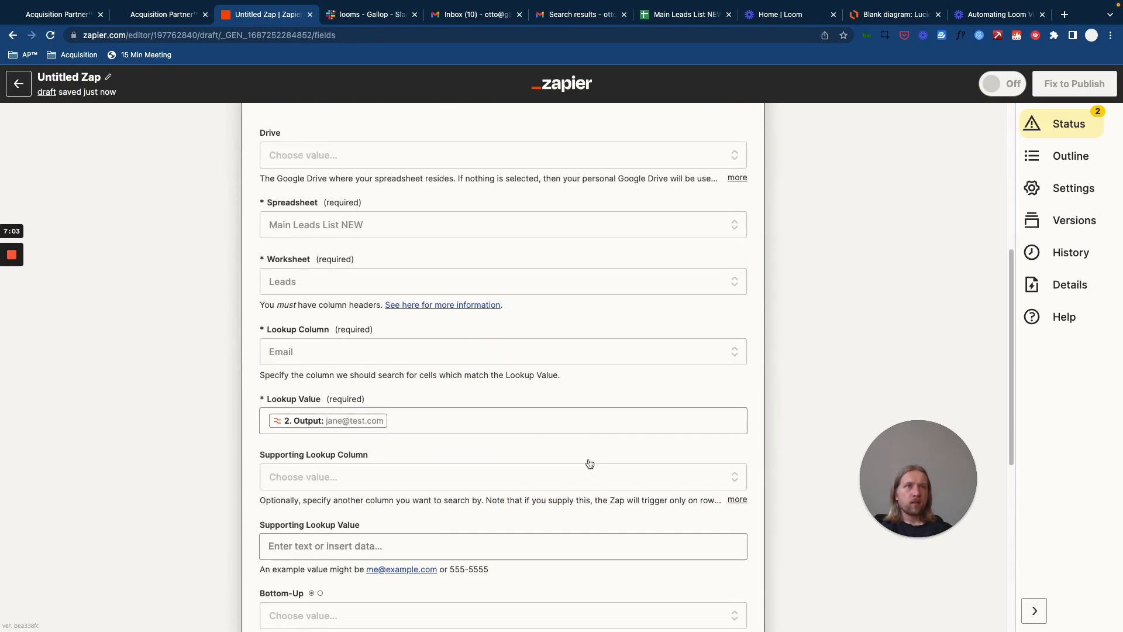
left_click(325, 353)
left_click(303, 325)
scroll(494, 449, "down", 5)
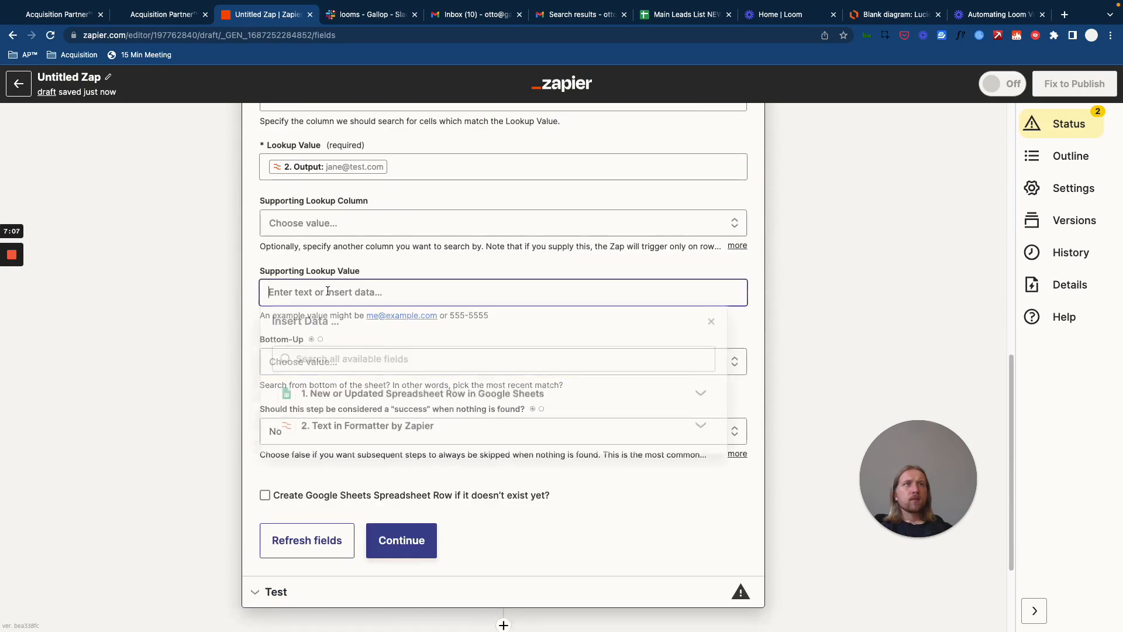
left_click(403, 539)
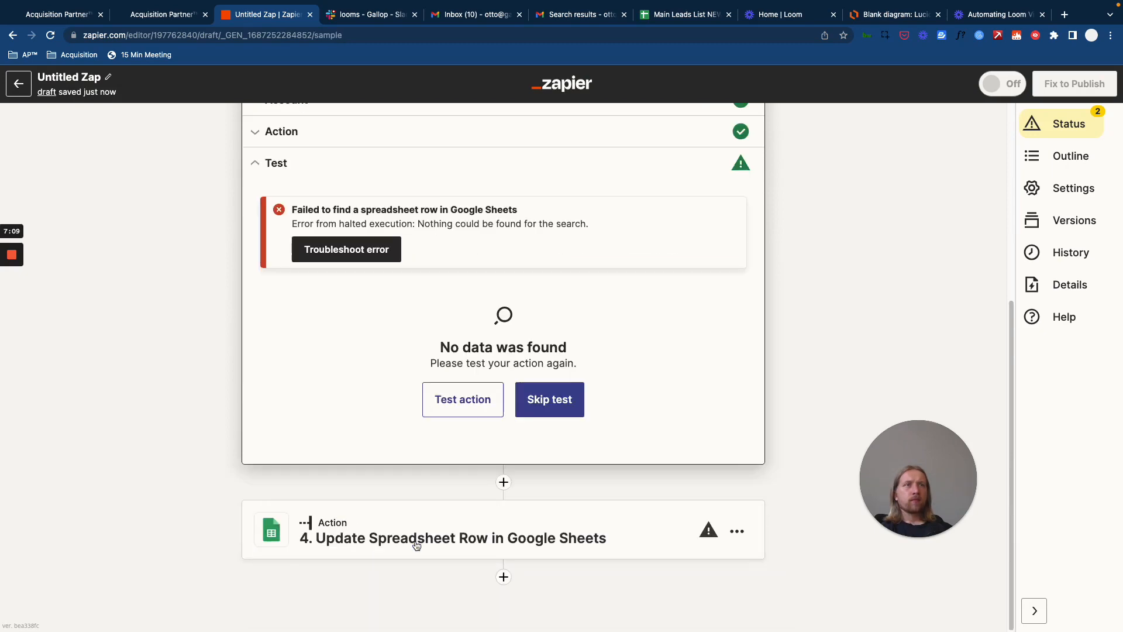
Test the lookup action again, then skip its test and confirm skipping
left_click(465, 403)
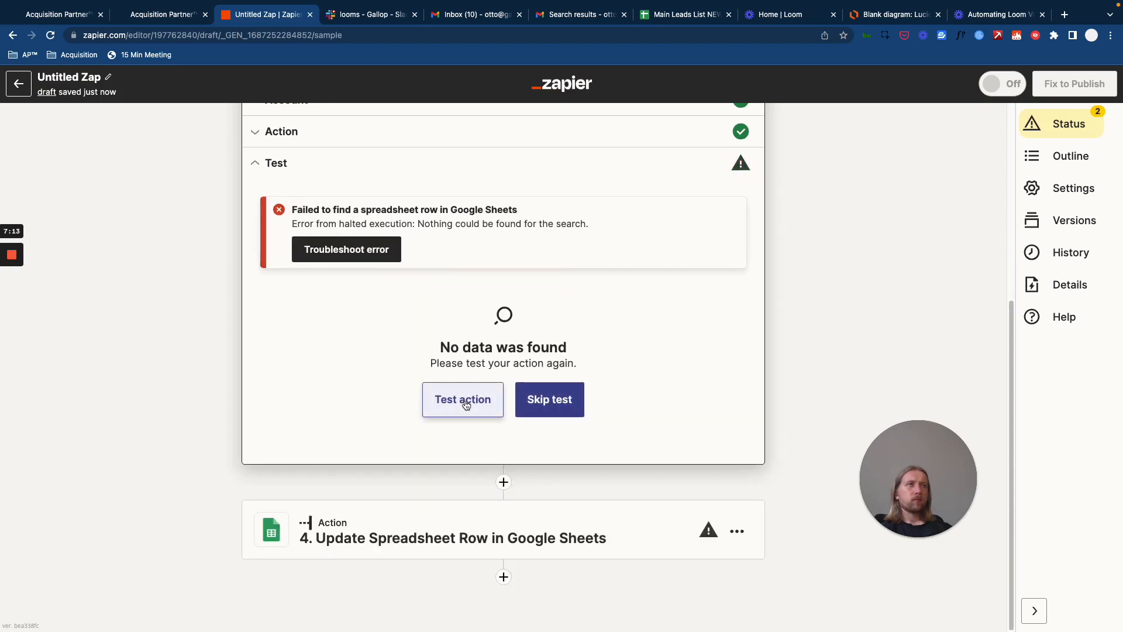
left_click(554, 403)
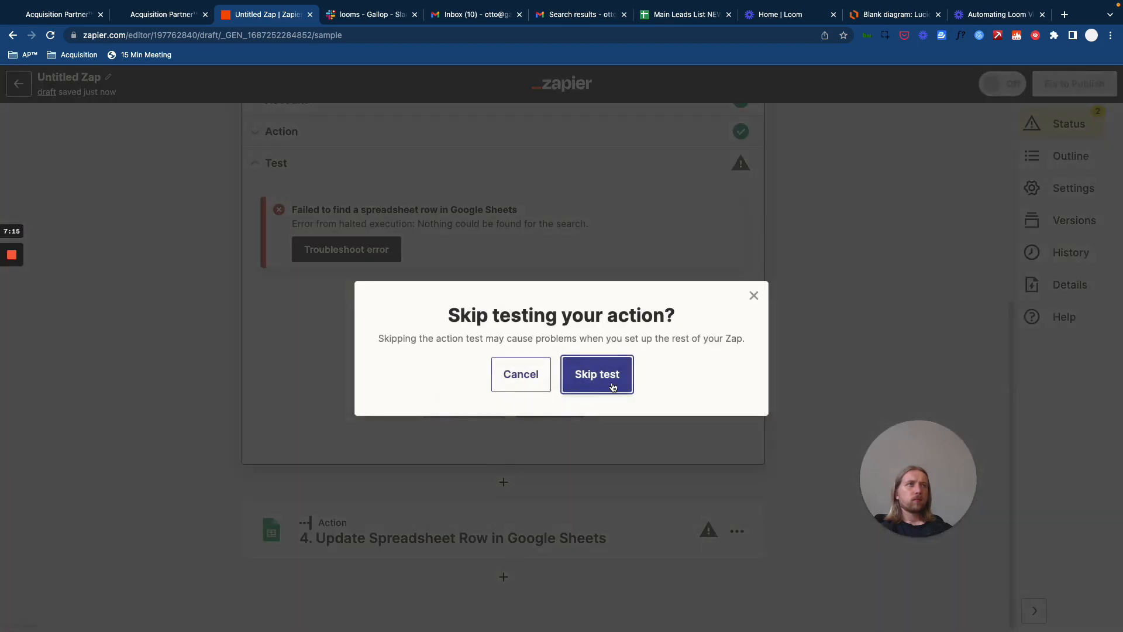
left_click(612, 386)
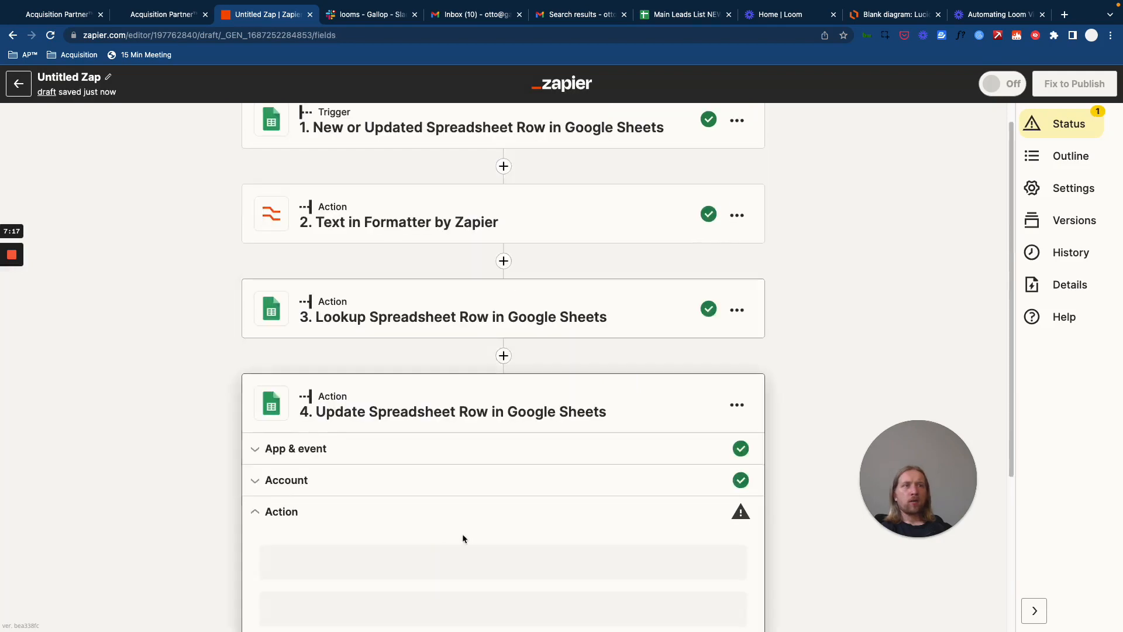
Set the update action's row to the custom ID value from the Lookup Spreadsheet Row step
scroll(502, 483, "down", 15)
scroll(351, 458, "up", 6)
scroll(433, 501, "down", 8)
scroll(432, 499, "down", 3)
scroll(429, 501, "up", 15)
scroll(422, 504, "down", 2)
scroll(423, 504, "down", 4)
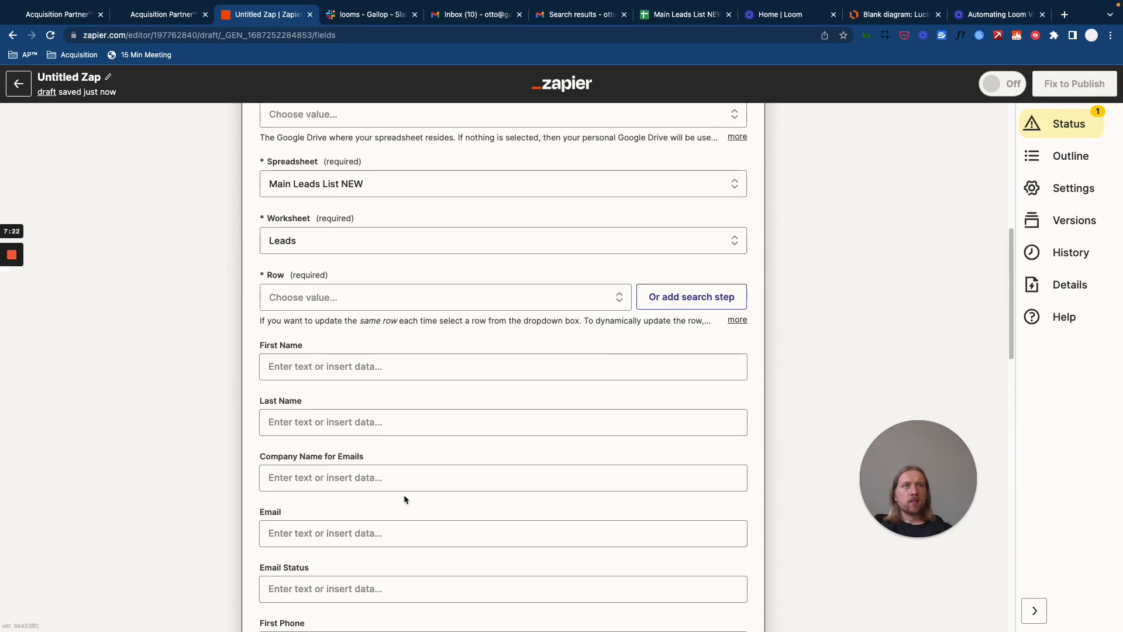
left_click(289, 298)
left_click(345, 342)
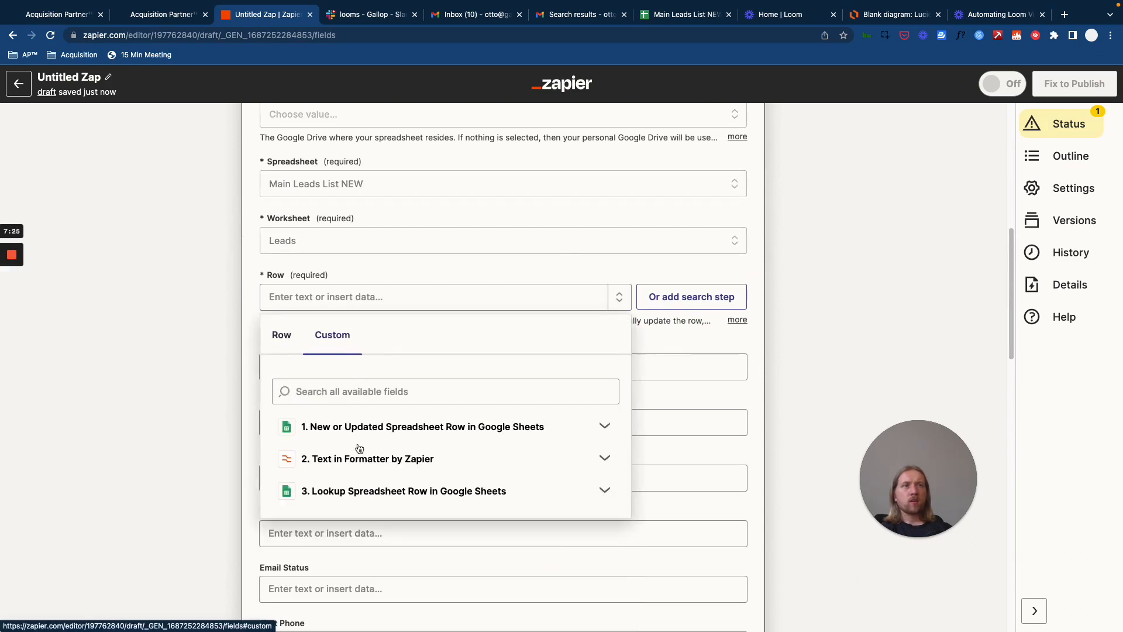
left_click(389, 500)
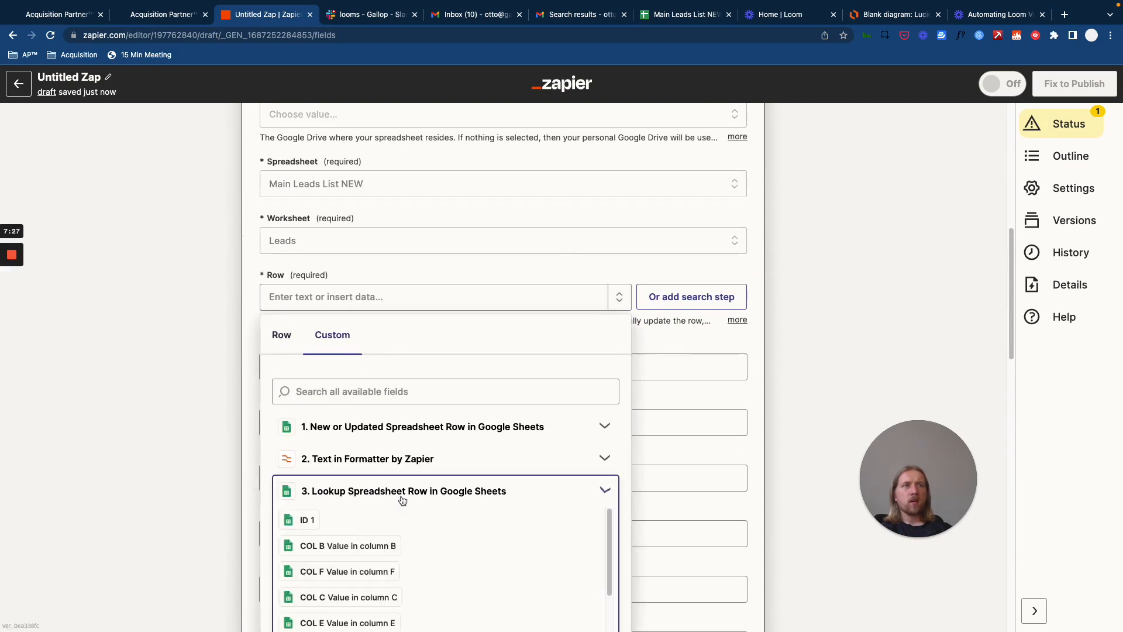
left_click(308, 520)
left_click(250, 328)
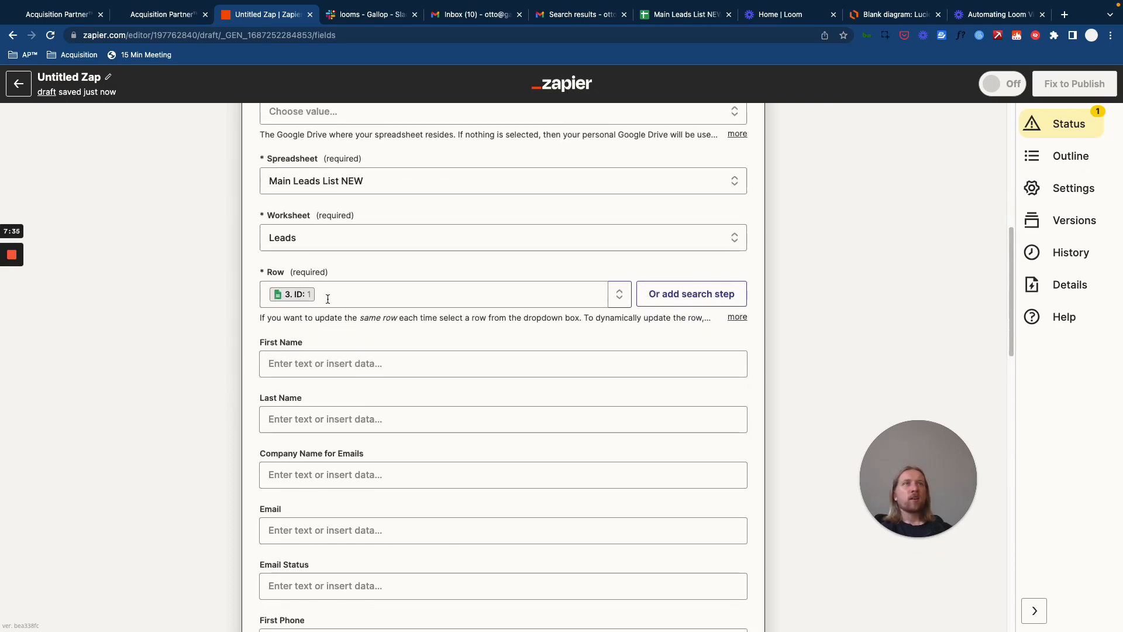
Switch to the Main Leads List NEW spreadsheet and examine its Leads, Instructions and Watched Looms sheets, including the Tag column
scroll(407, 310, "up", 4)
scroll(408, 311, "down", 4)
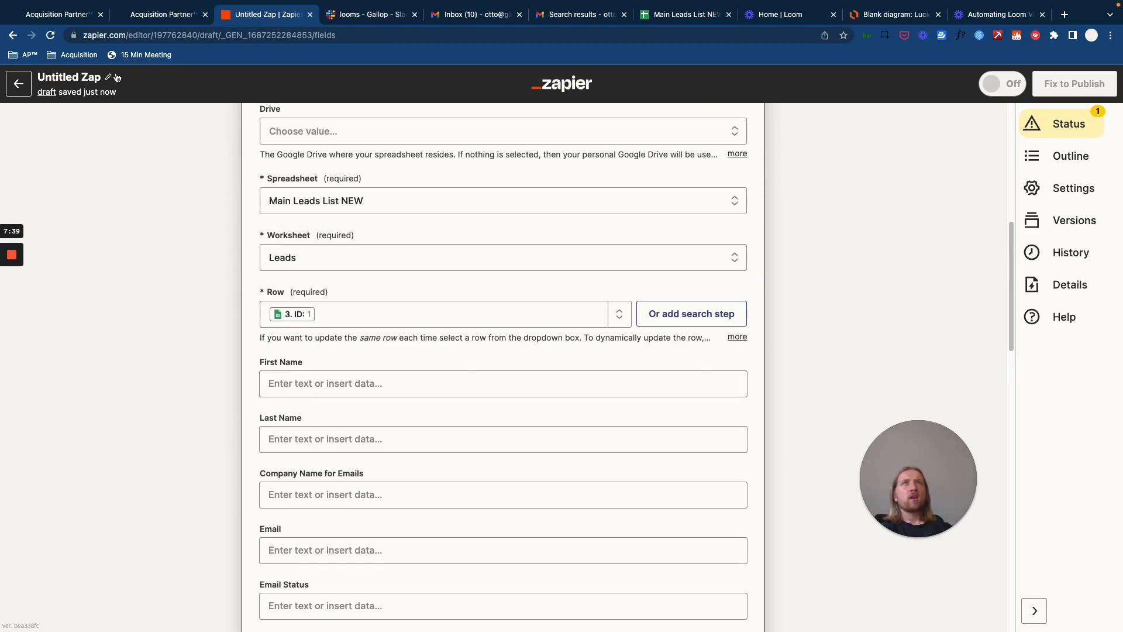
left_click(678, 14)
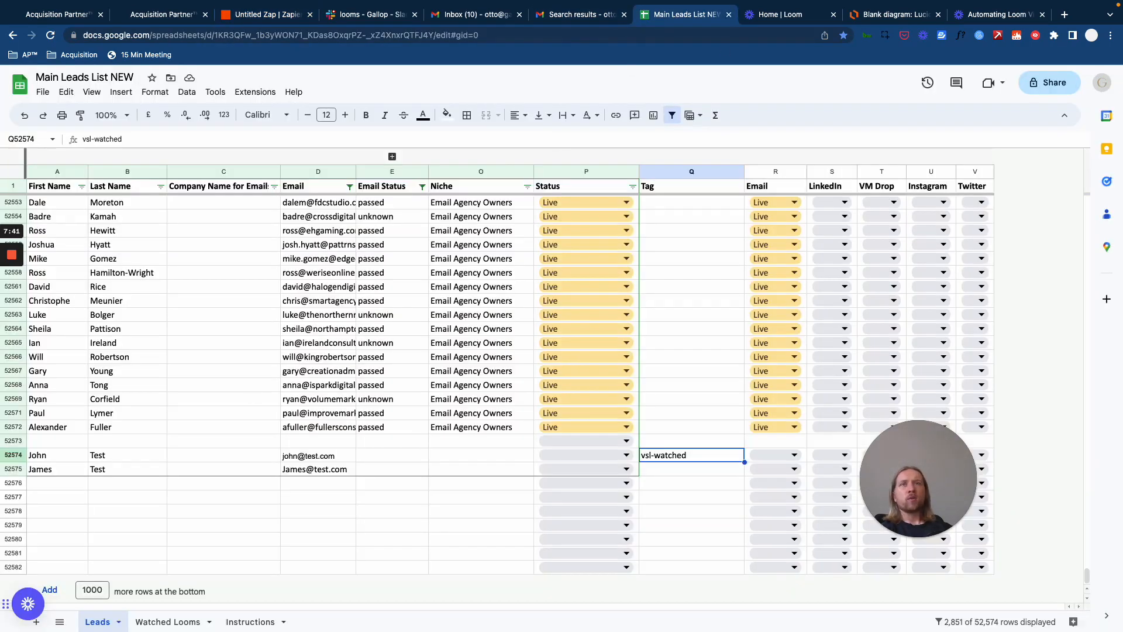
left_click(676, 372)
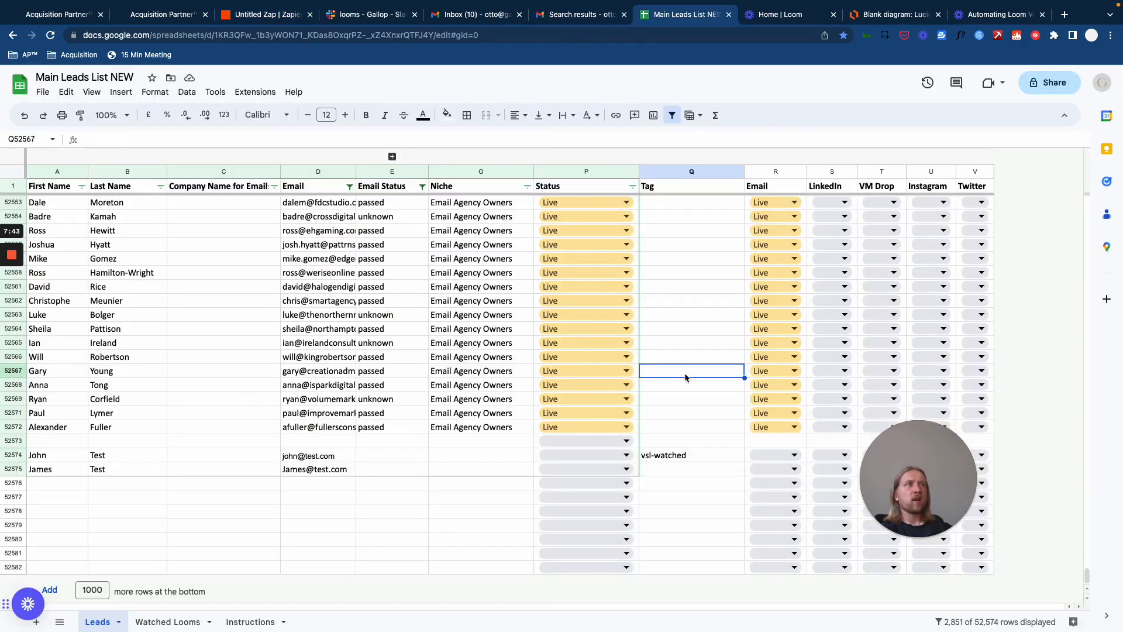
left_click(250, 622)
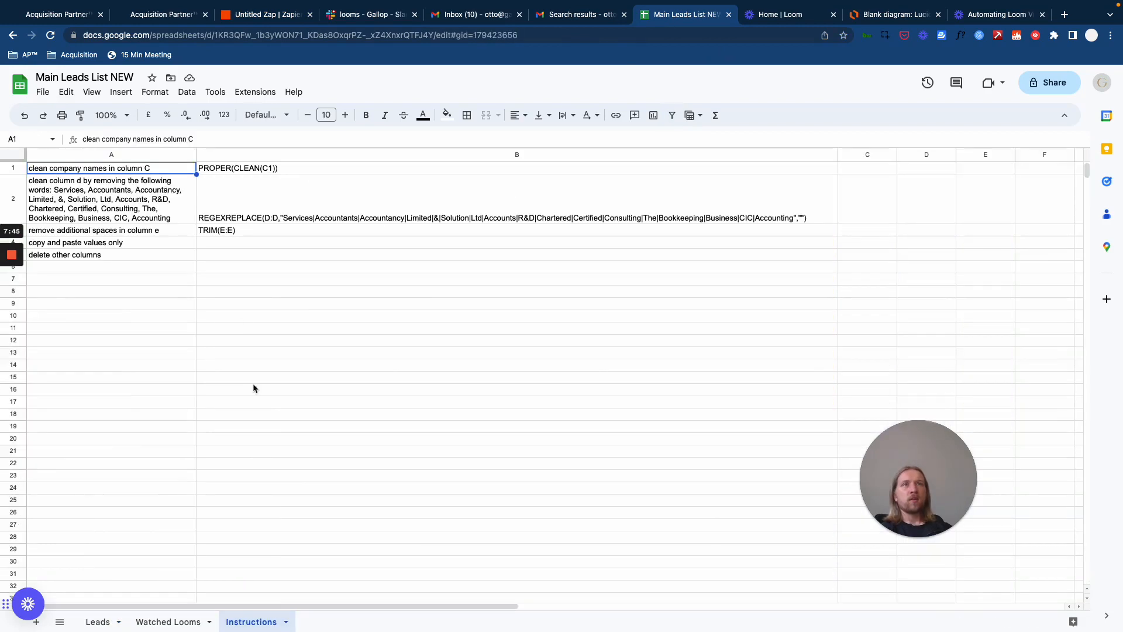
left_click(175, 622)
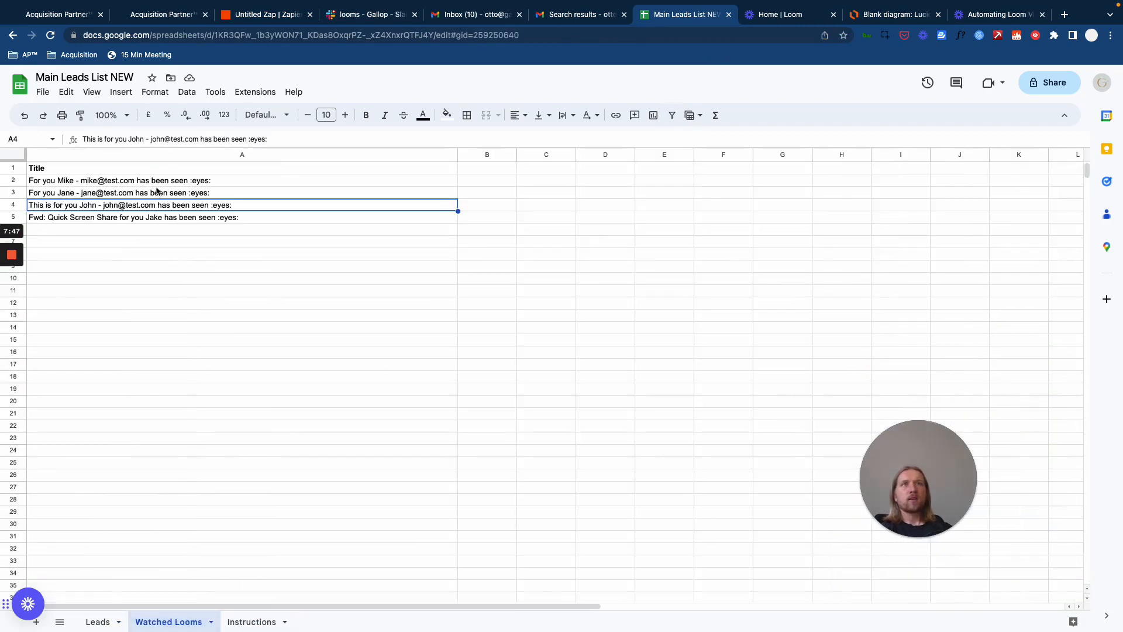
left_click(93, 622)
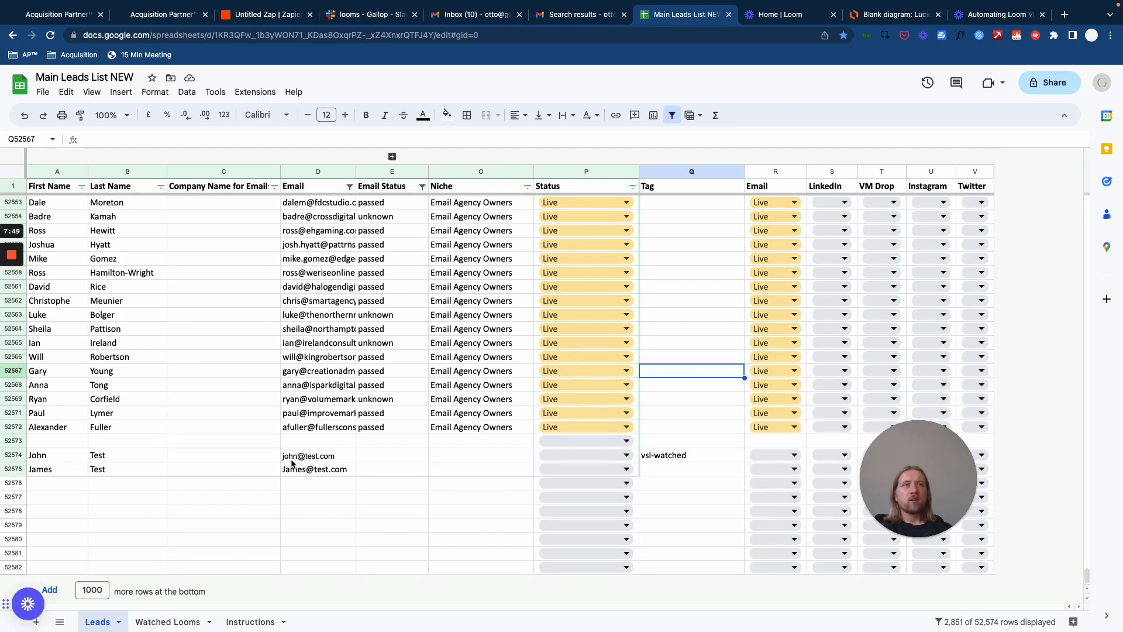
left_click(217, 330)
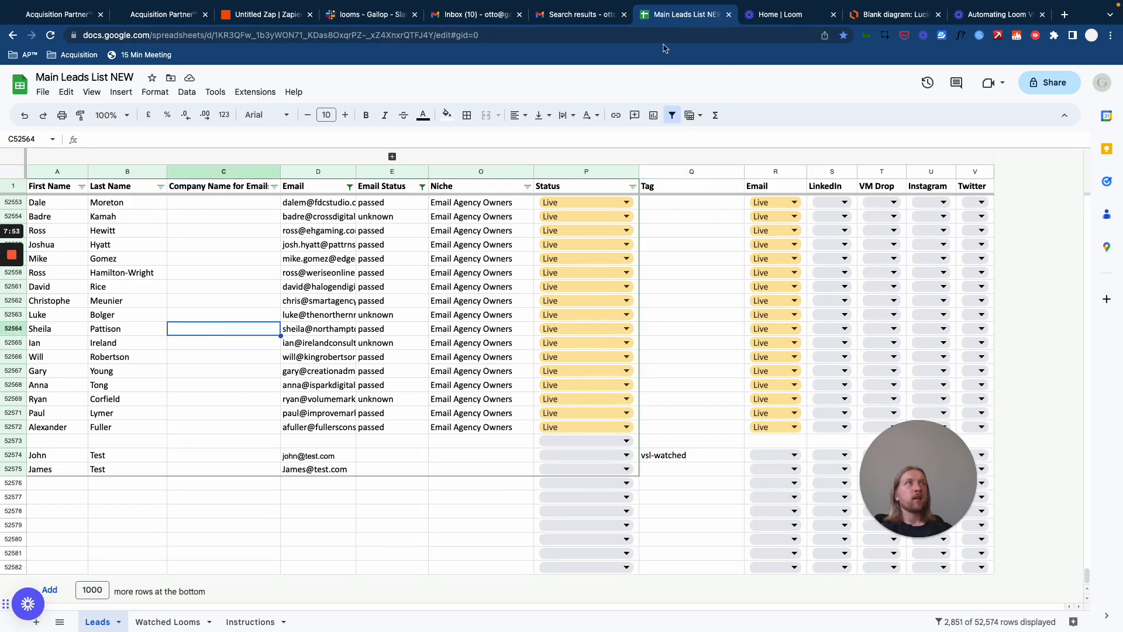
Locate the update action's Tag field in the Zap, then check the exact tag name in the leads spreadsheet and the GoHighLevel tags
left_click(238, 16)
scroll(569, 484, "down", 7)
scroll(334, 456, "up", 2)
scroll(337, 486, "down", 6)
left_click(340, 539)
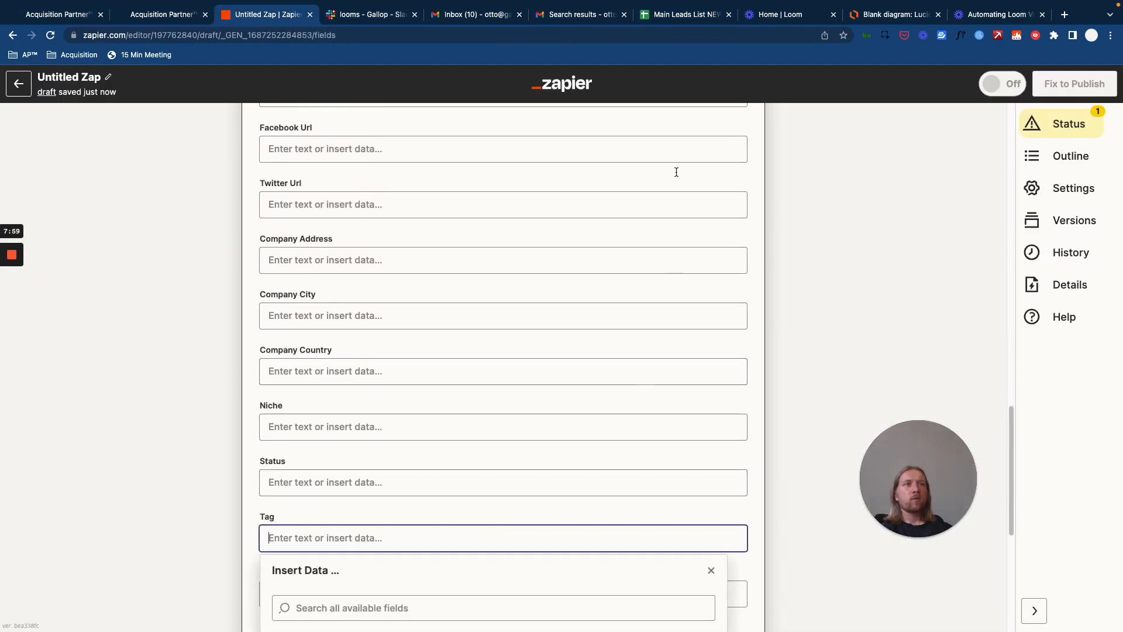
left_click(691, 18)
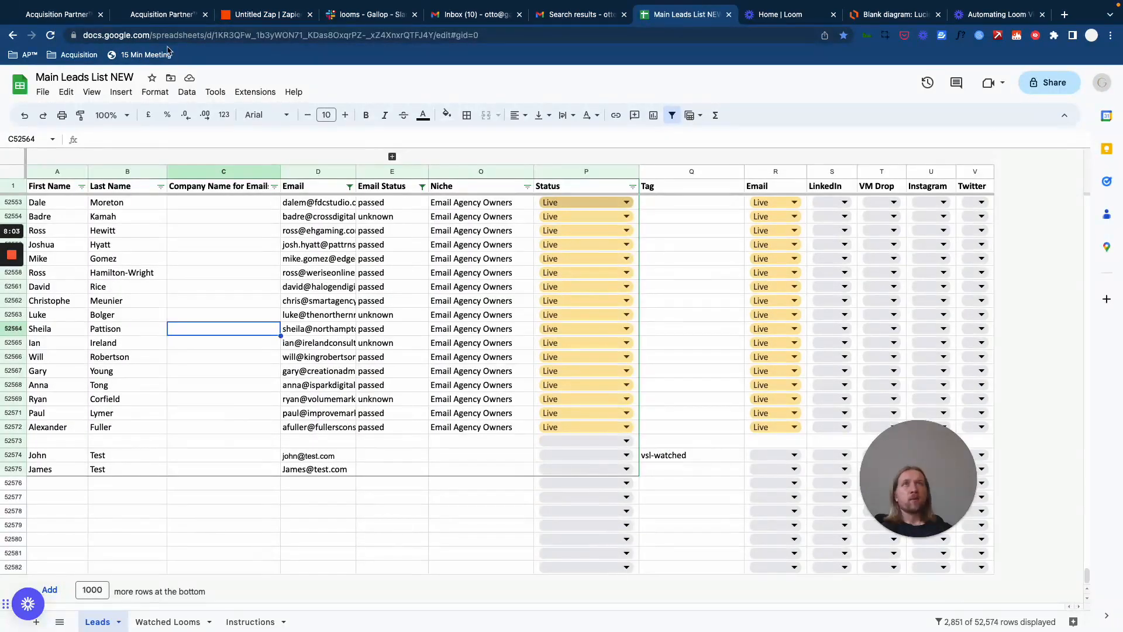
left_click(58, 15)
left_click(169, 16)
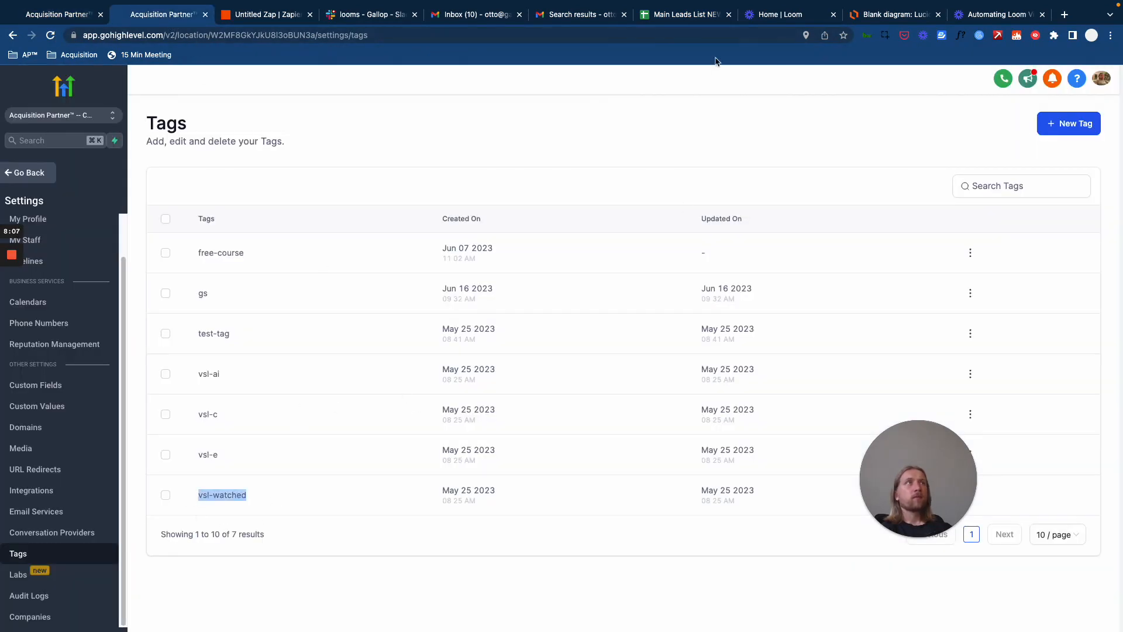
left_click(684, 14)
Return to the Zap and set the update action's Tag field to vsl-watched
left_click(266, 14)
left_click(351, 532)
left_click(330, 429)
type("vls")
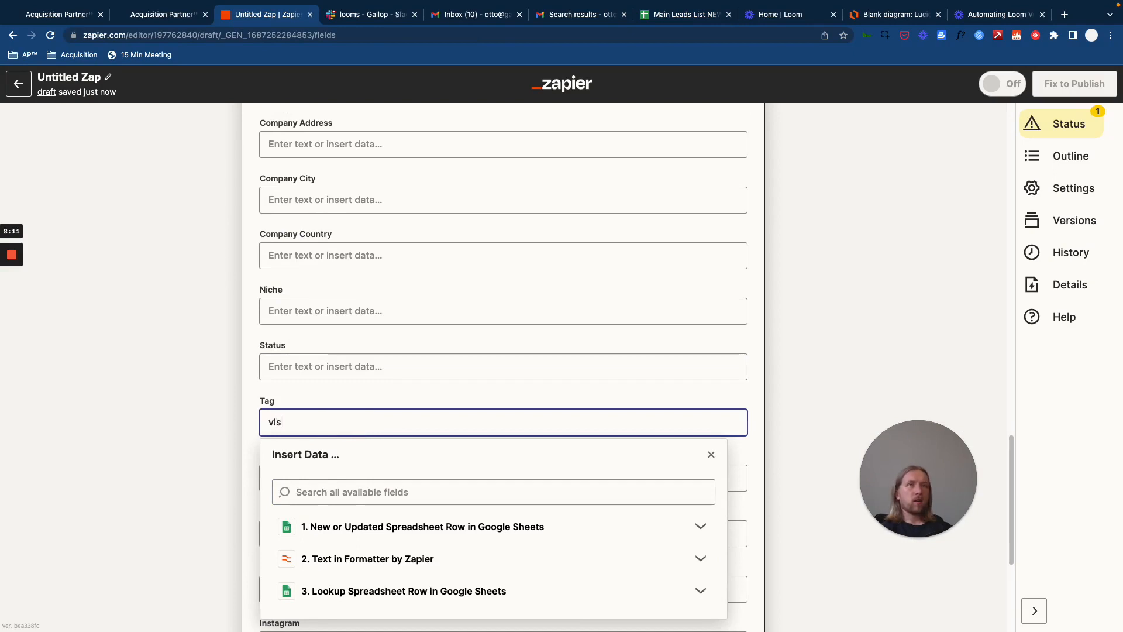
type("-watched")
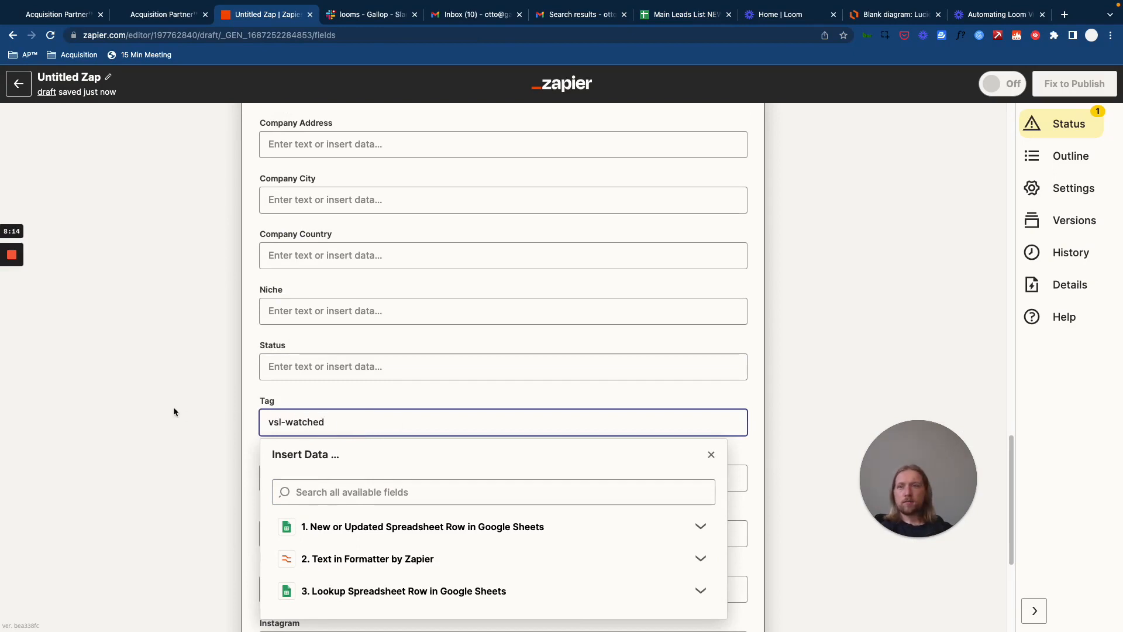
left_click(168, 447)
scroll(168, 451, "down", 8)
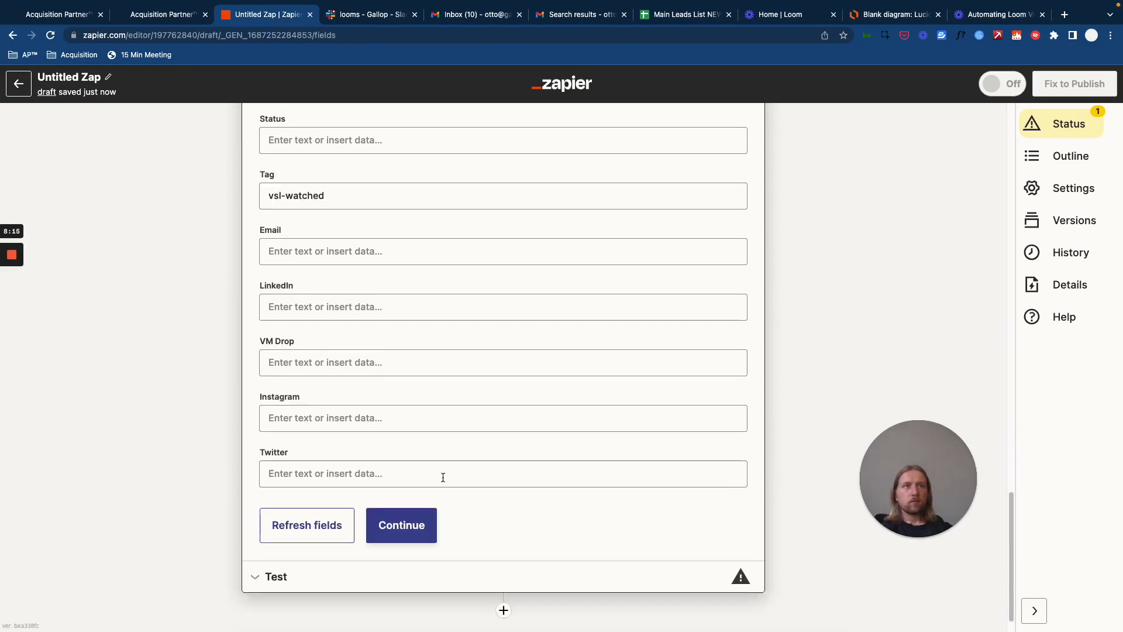
Finish the update action's setup, run its test and review the row data sent to Google Sheets
left_click(417, 529)
left_click(417, 531)
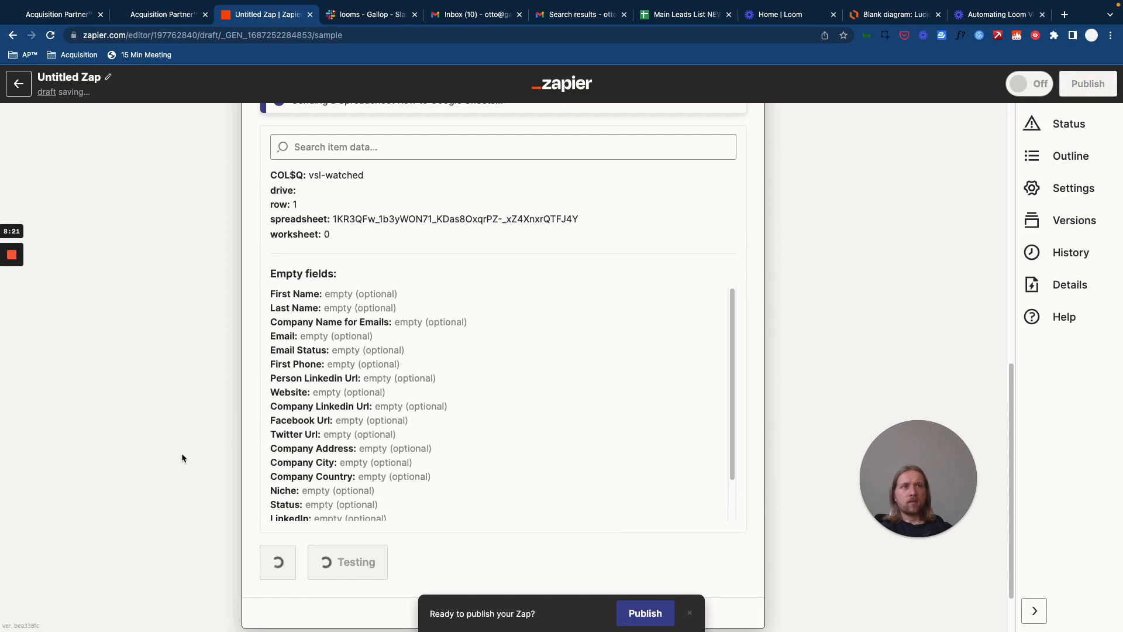
scroll(476, 531, "up", 9)
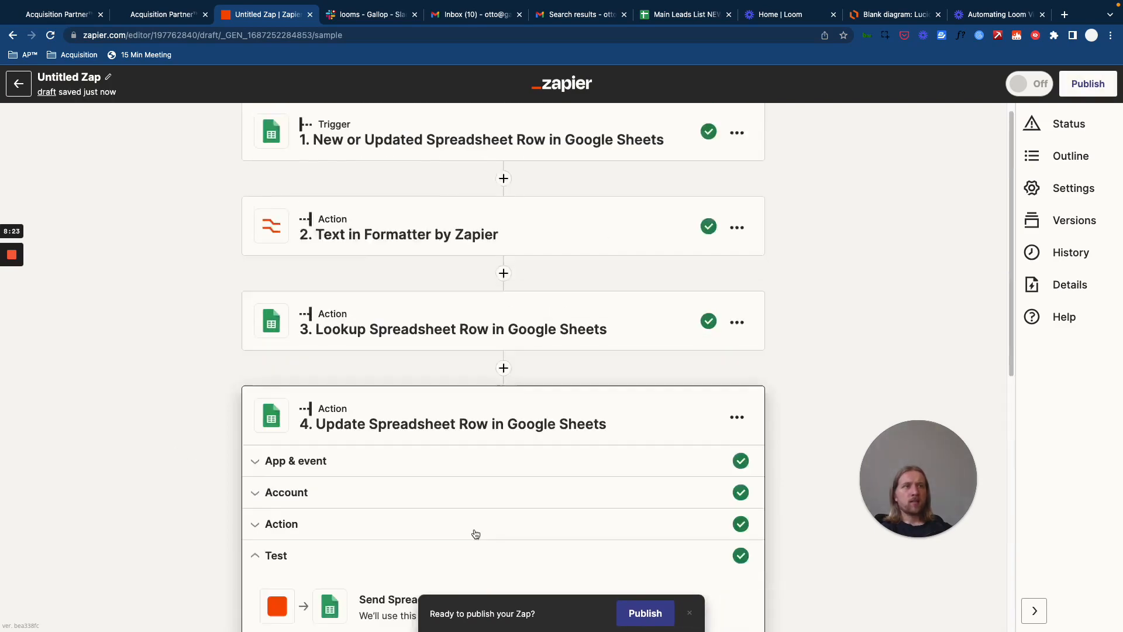
scroll(486, 434, "down", 9)
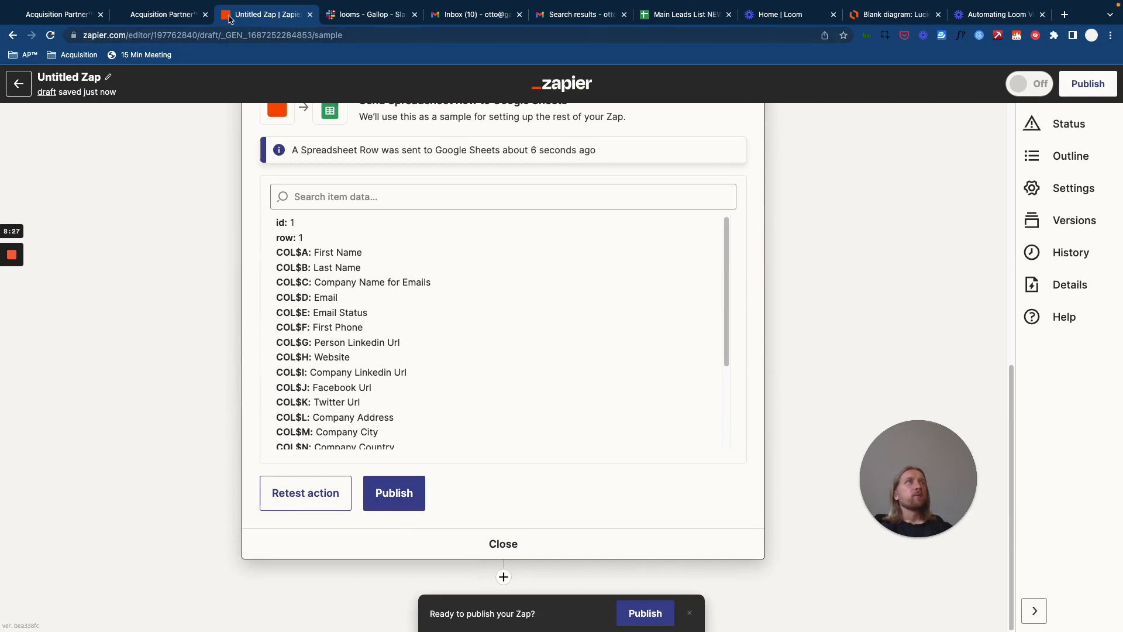
Review the Zap 2 and Zap 3 plan in the Lucidchart diagram and the Instructions and Watched Looms sheets in Main Leads List NEW
left_click(898, 14)
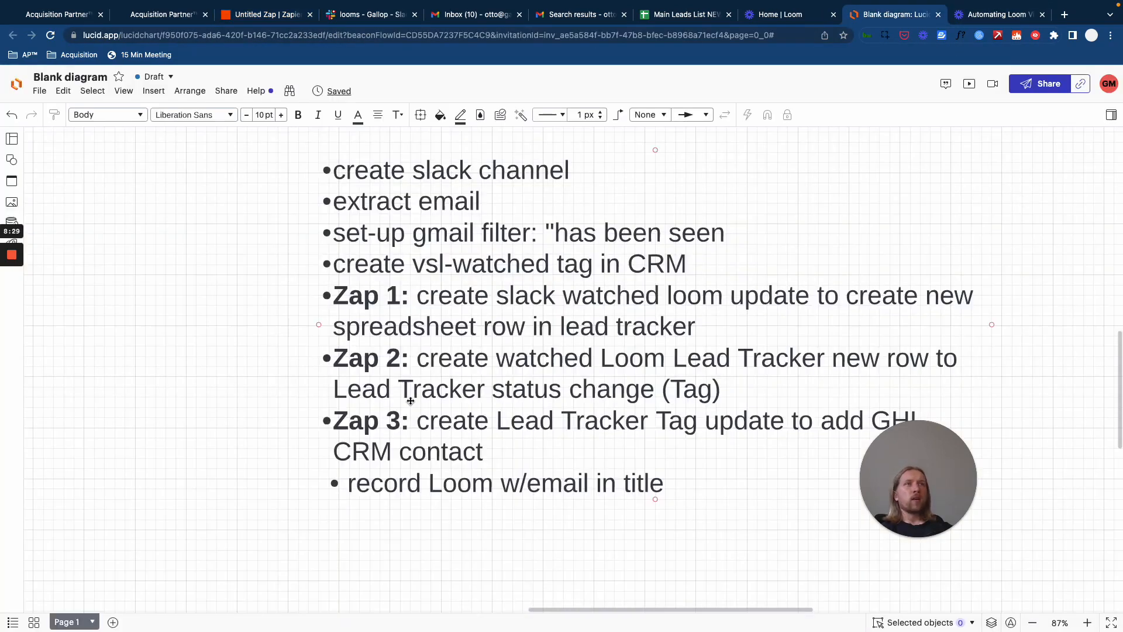
left_click_drag(250, 360, 195, 303)
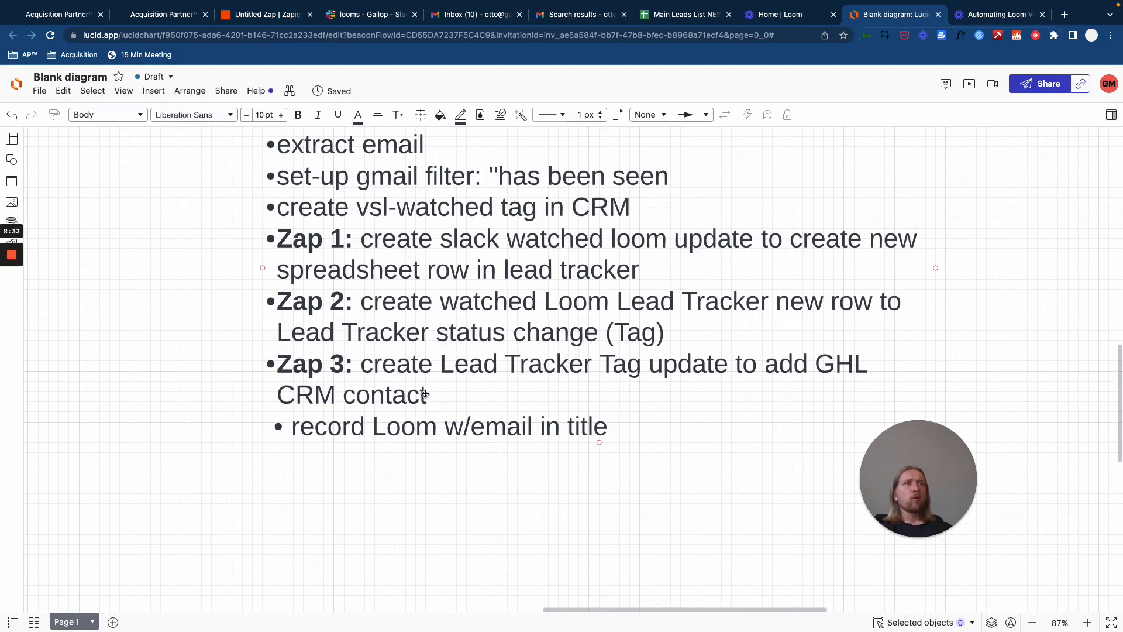
left_click(693, 16)
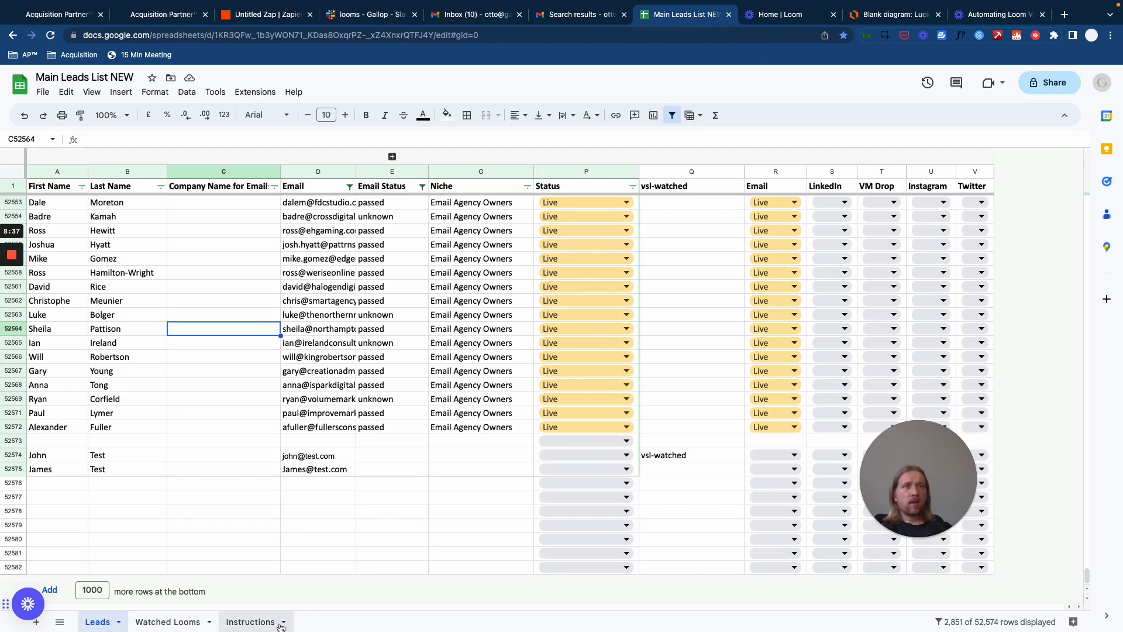
left_click(258, 622)
left_click(302, 348)
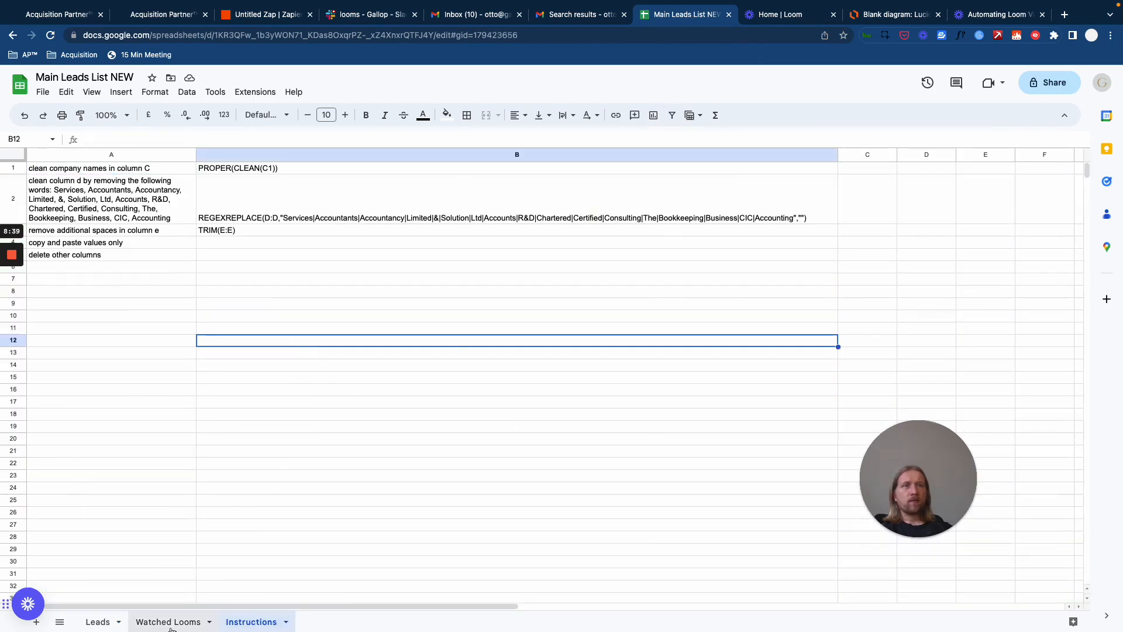
left_click(168, 621)
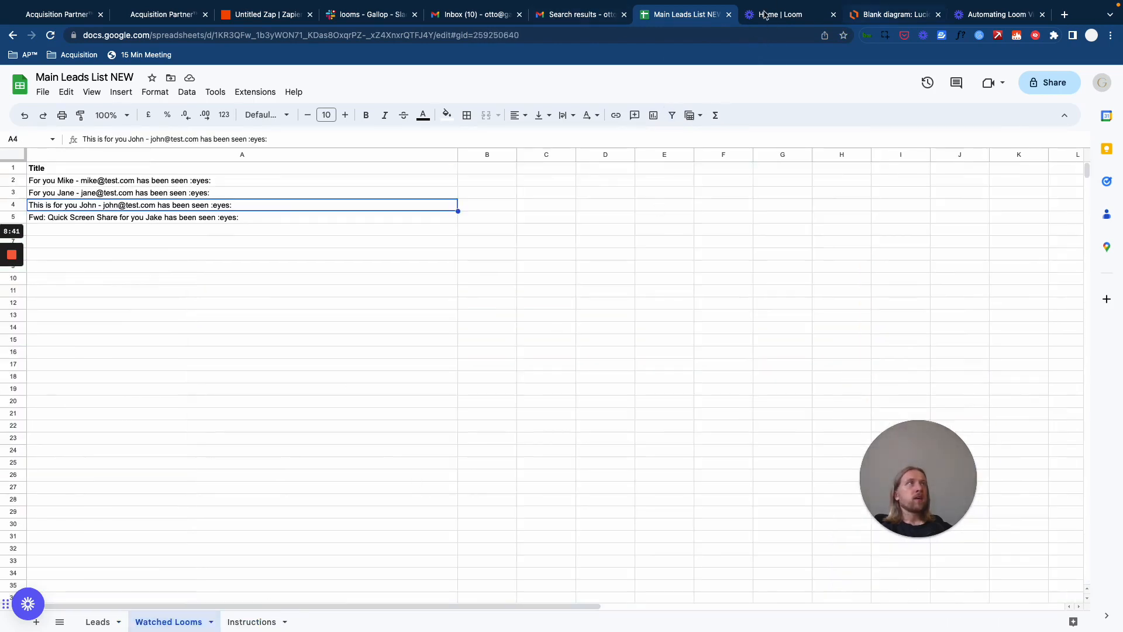
left_click(910, 15)
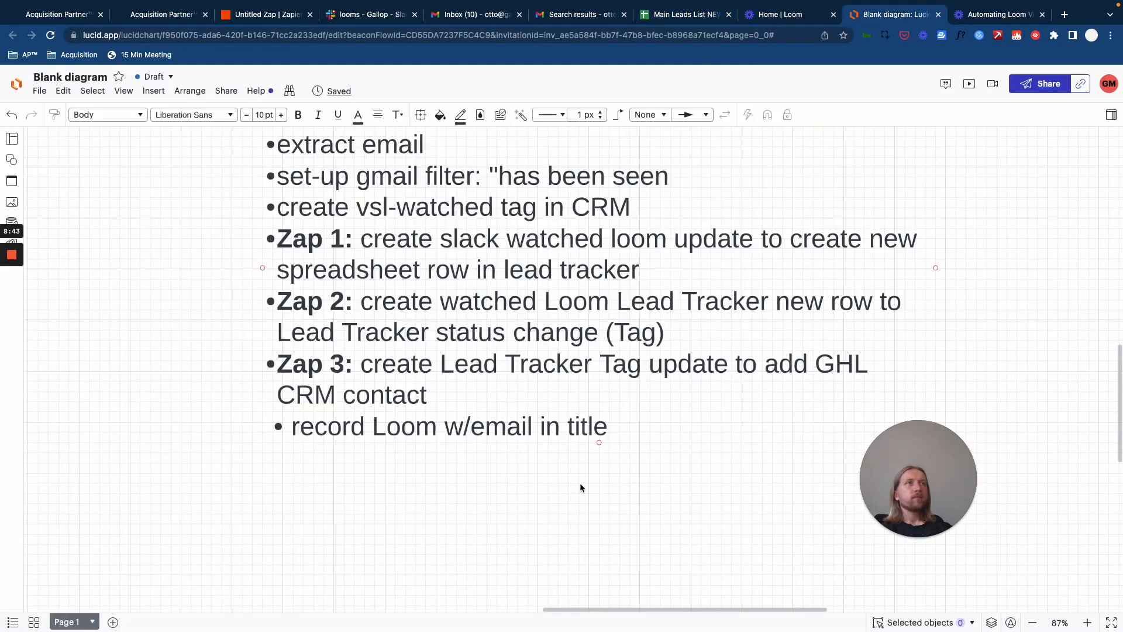
scroll(567, 489, "down", 3)
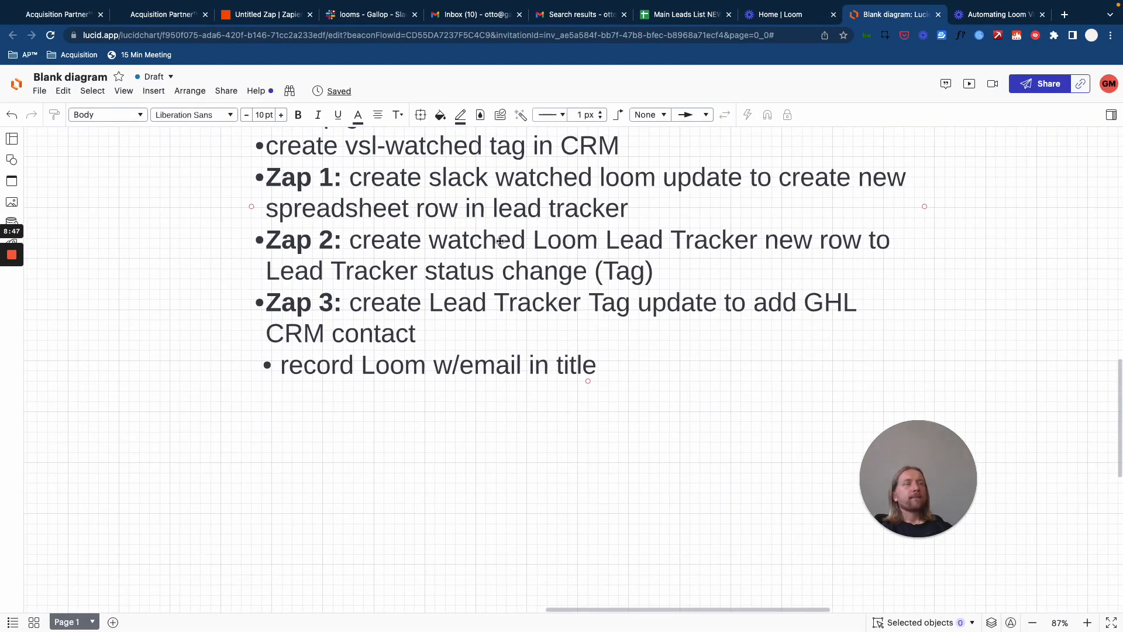
left_click_drag(675, 413, 613, 383)
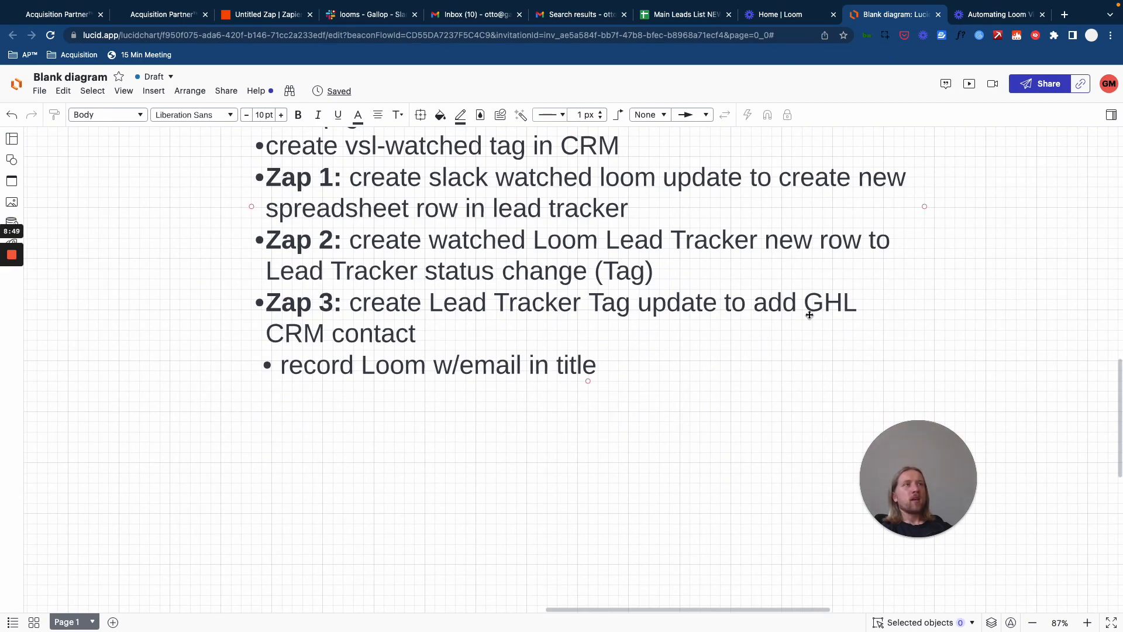
Switch to Main Leads List NEW and compare the Watched Looms sheet with the test leads' vsl-watched column in the Leads sheet
left_click(688, 22)
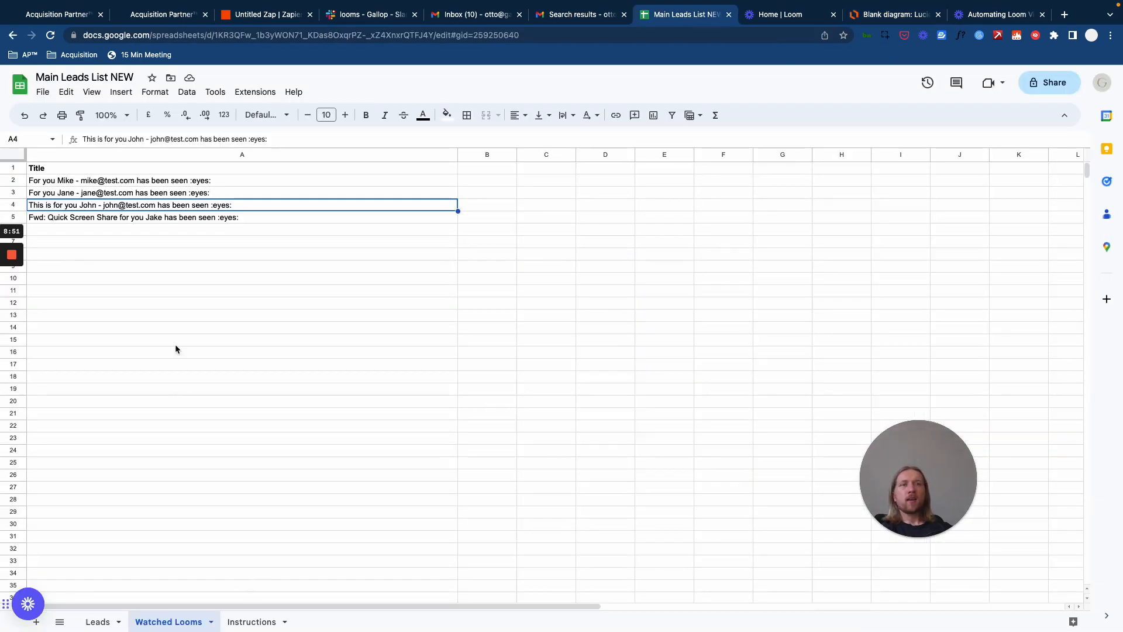
left_click(166, 247)
mouse_move(12, 264)
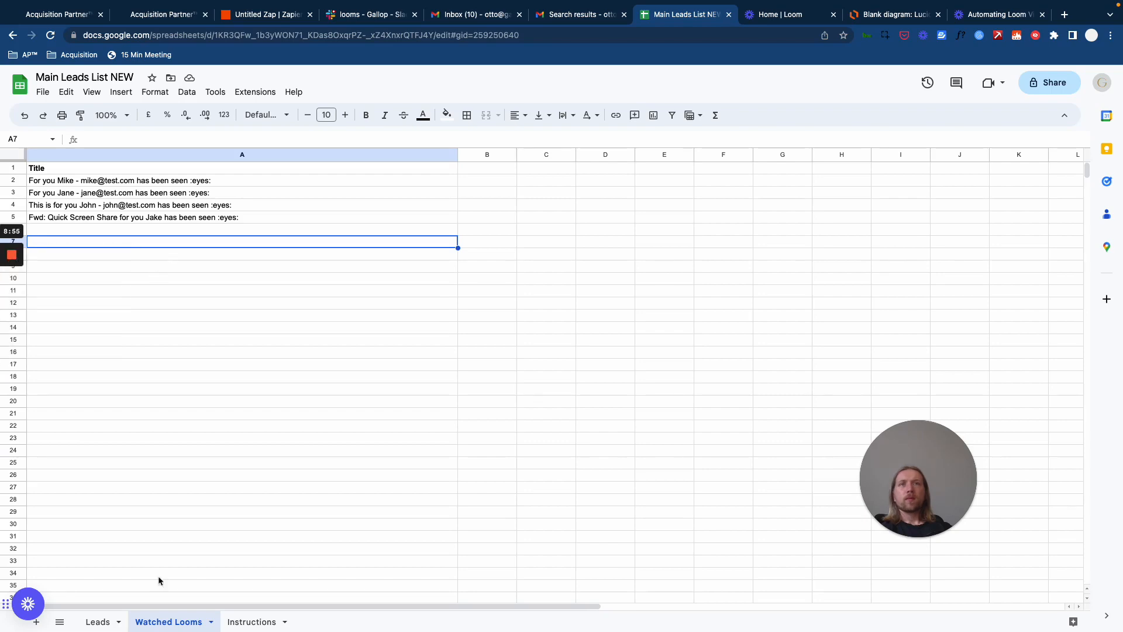
left_click(95, 623)
left_click(718, 285)
scroll(696, 486, "up", 3)
scroll(703, 475, "down", 3)
left_click(709, 469)
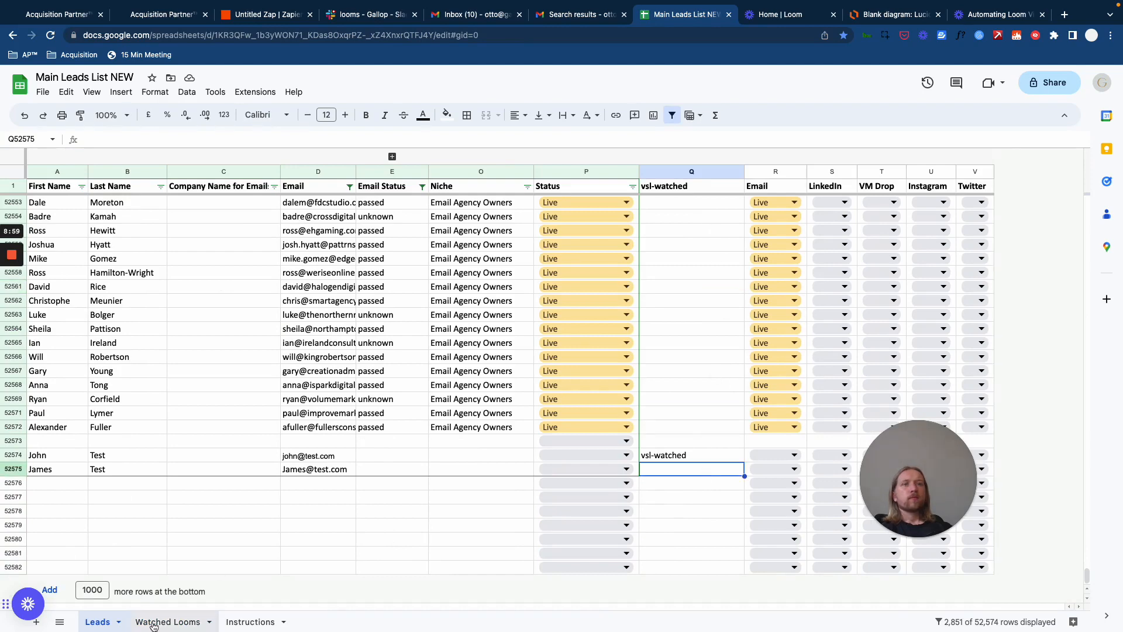
left_click(681, 456)
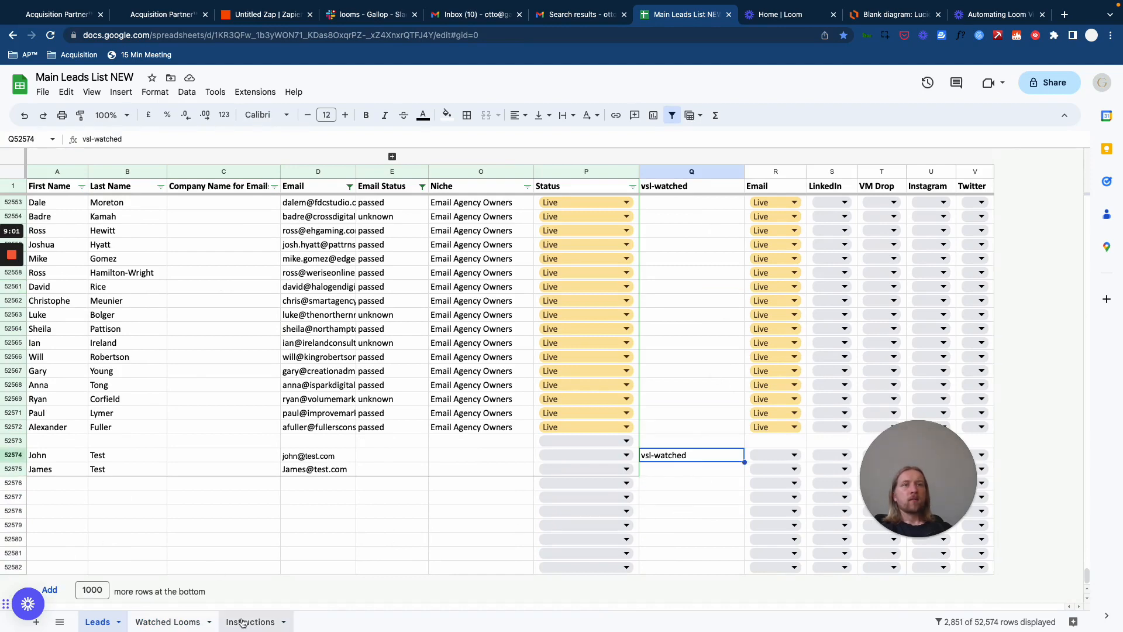
left_click(186, 622)
left_click(97, 622)
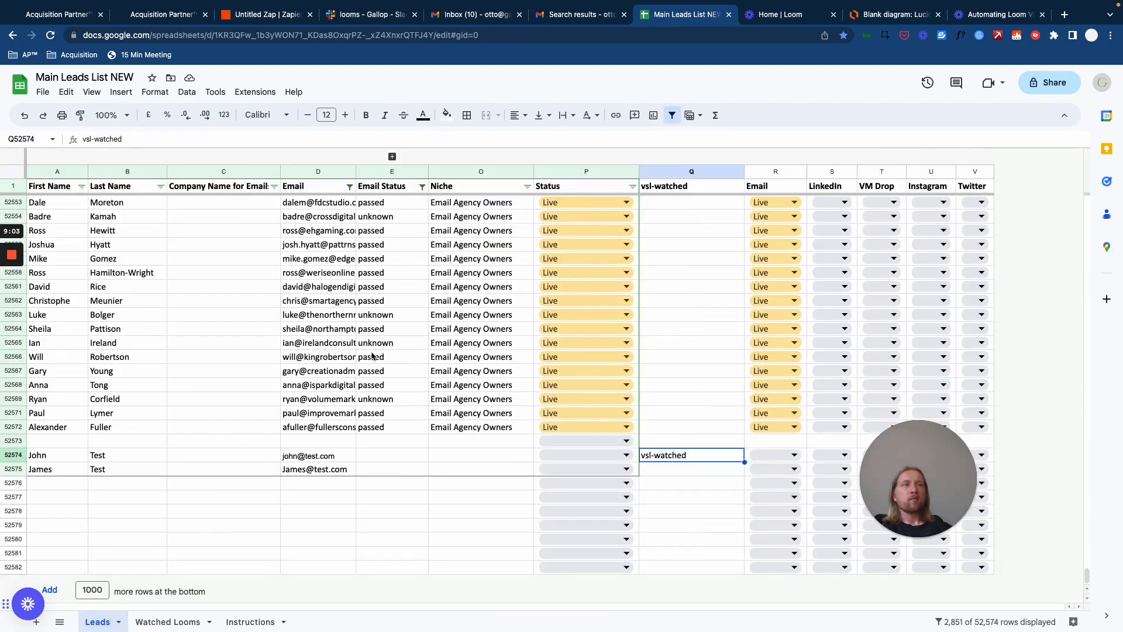
left_click(398, 525)
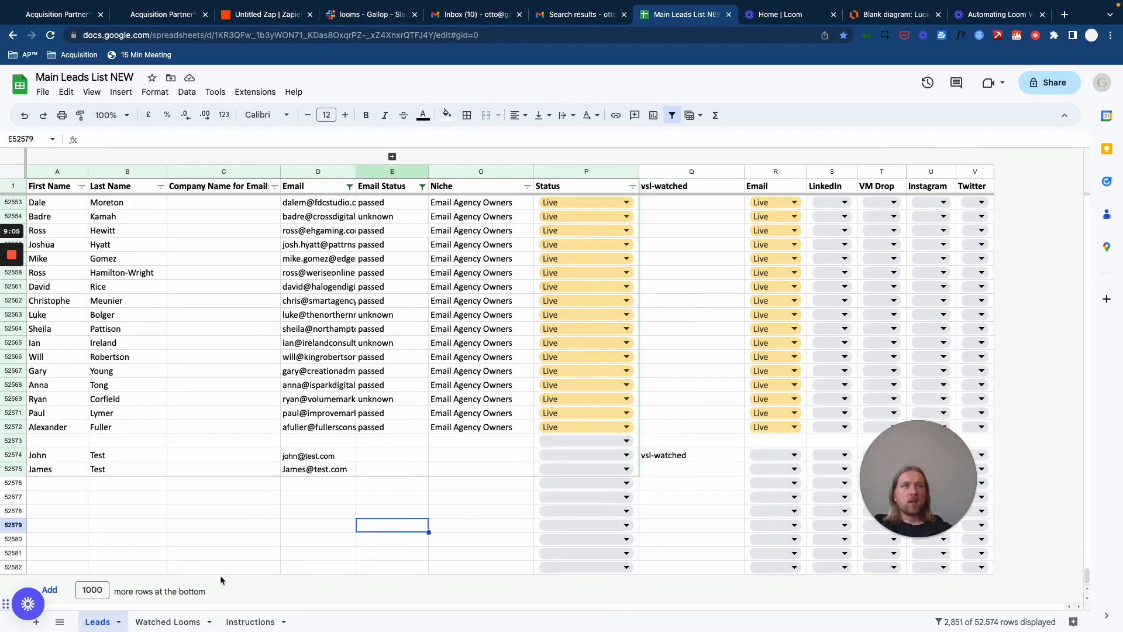
Go through the watched Loom titles in column A of the Watched Looms sheet
left_click(168, 621)
left_click(184, 219)
key("Up")
key("Up")
key("Up")
key("Down")
key("Down")
key("Down")
left_click(158, 255)
key("Up")
key("Up")
key("Up")
key("Up")
key("Up")
left_click(153, 379)
Check the test leads' tag cells in the Leads sheet against the email addresses in the Watched Looms titles
left_click(94, 622)
left_click(445, 524)
left_click(694, 459)
left_click(682, 472)
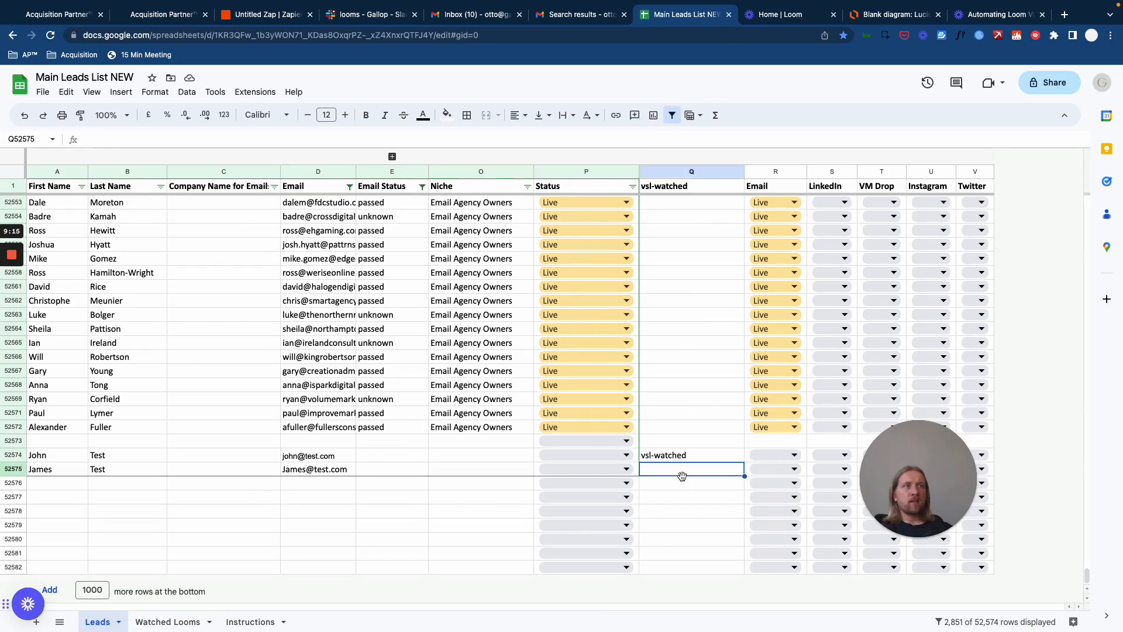
left_click(168, 621)
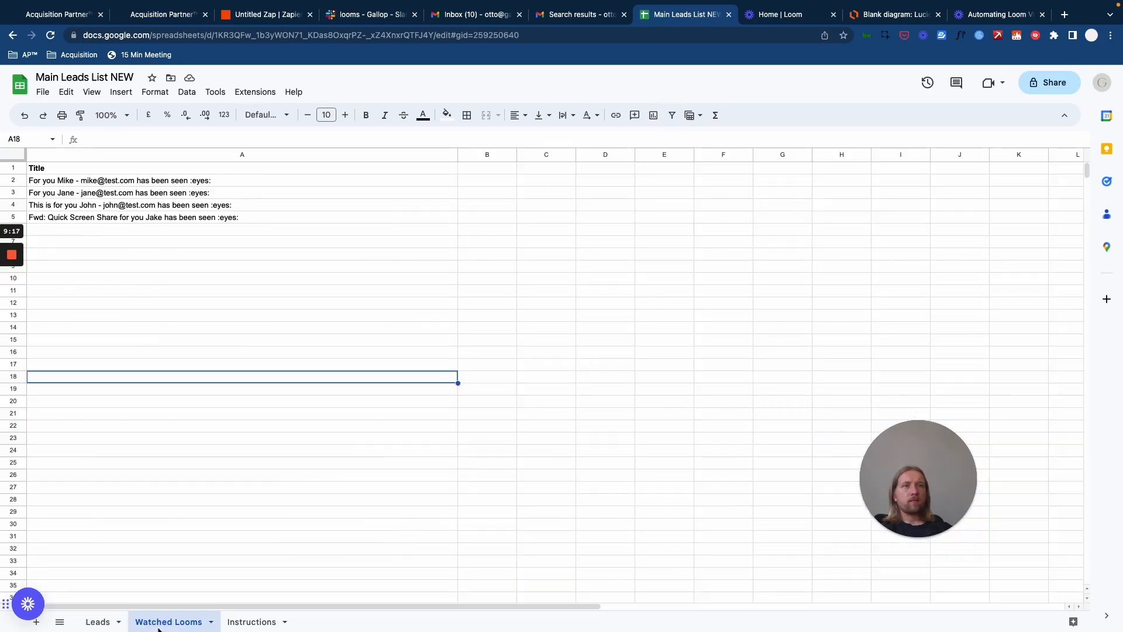
left_click(98, 622)
left_click(742, 454)
left_click(150, 623)
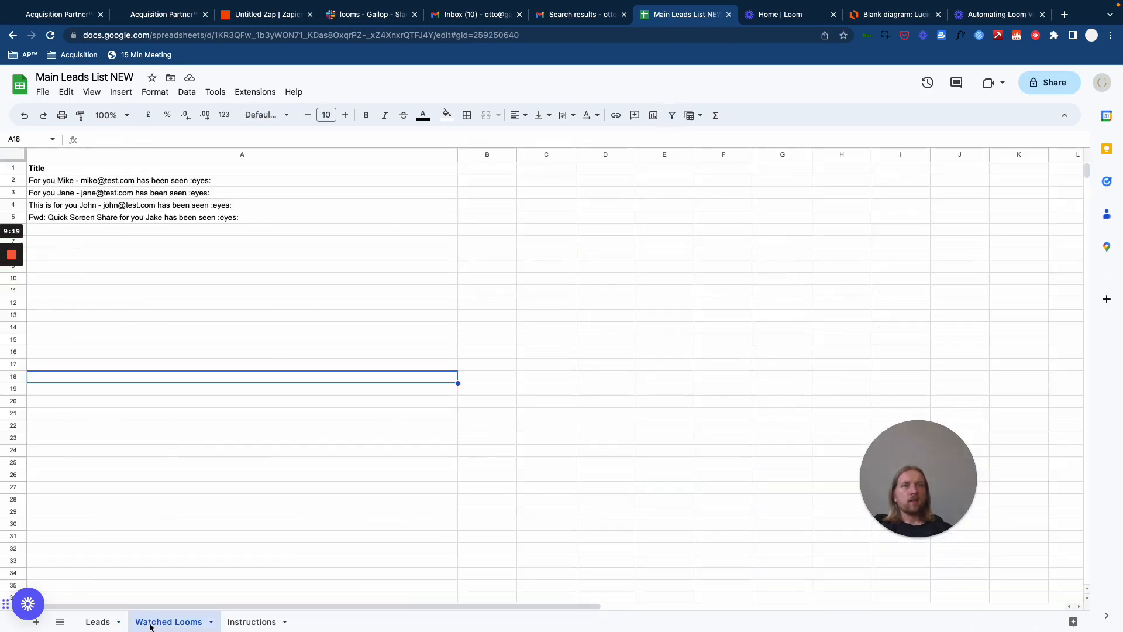
left_click(165, 294)
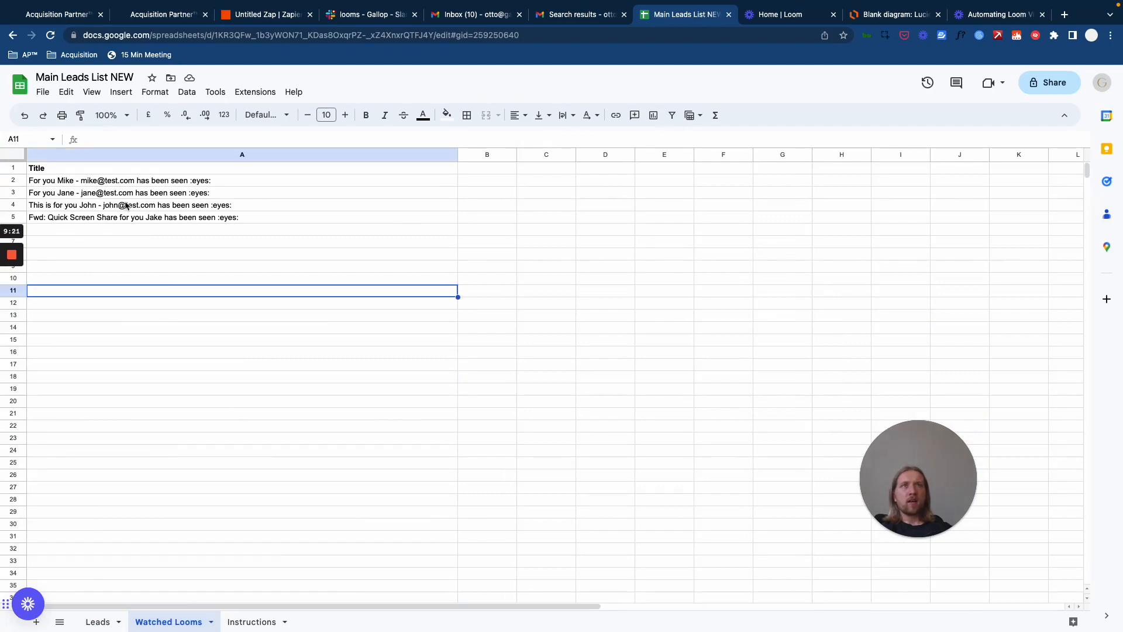
left_click(126, 206)
left_click(98, 622)
left_click(223, 525)
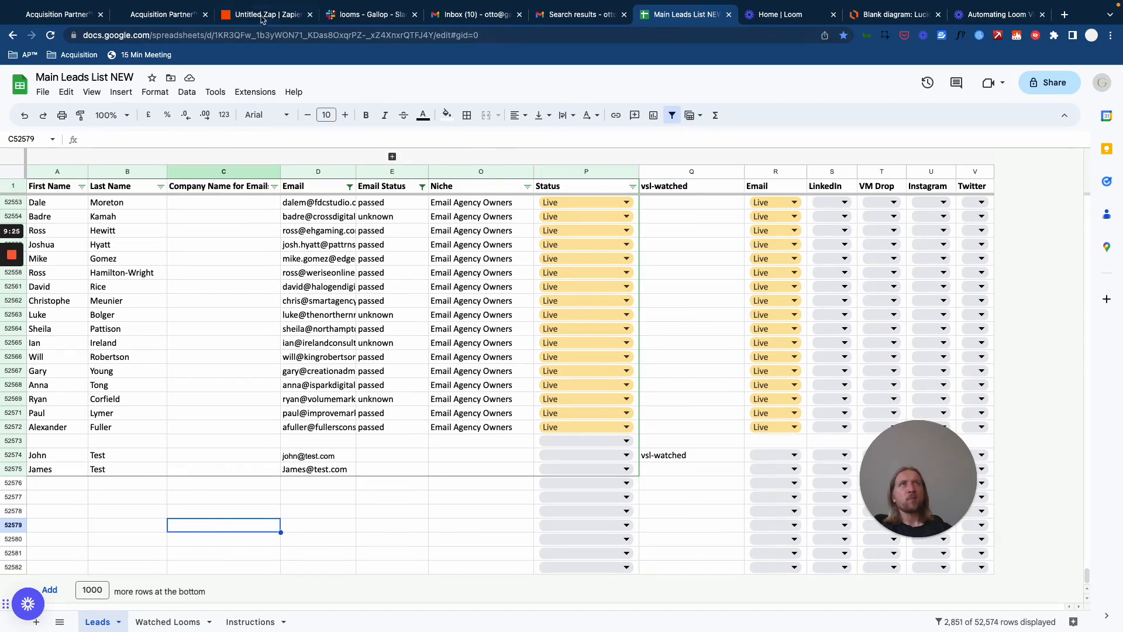
Return to Zapier, leave the untitled Zap's editor and start a new Zap from the Loom Flow folder
left_click(255, 13)
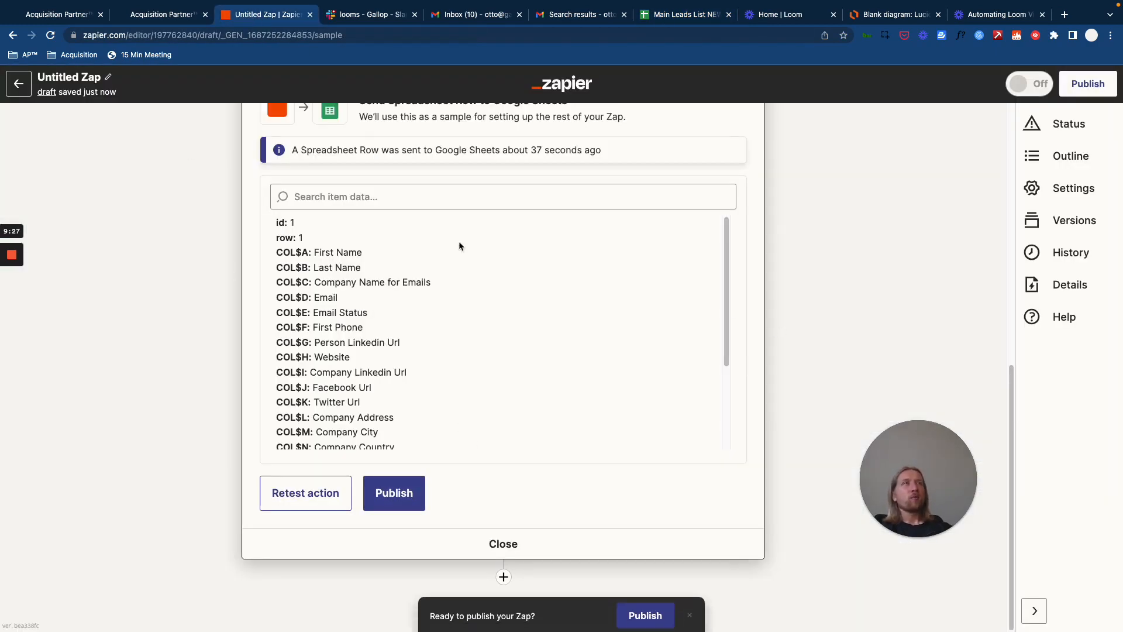
scroll(200, 251, "up", 4)
left_click(16, 88)
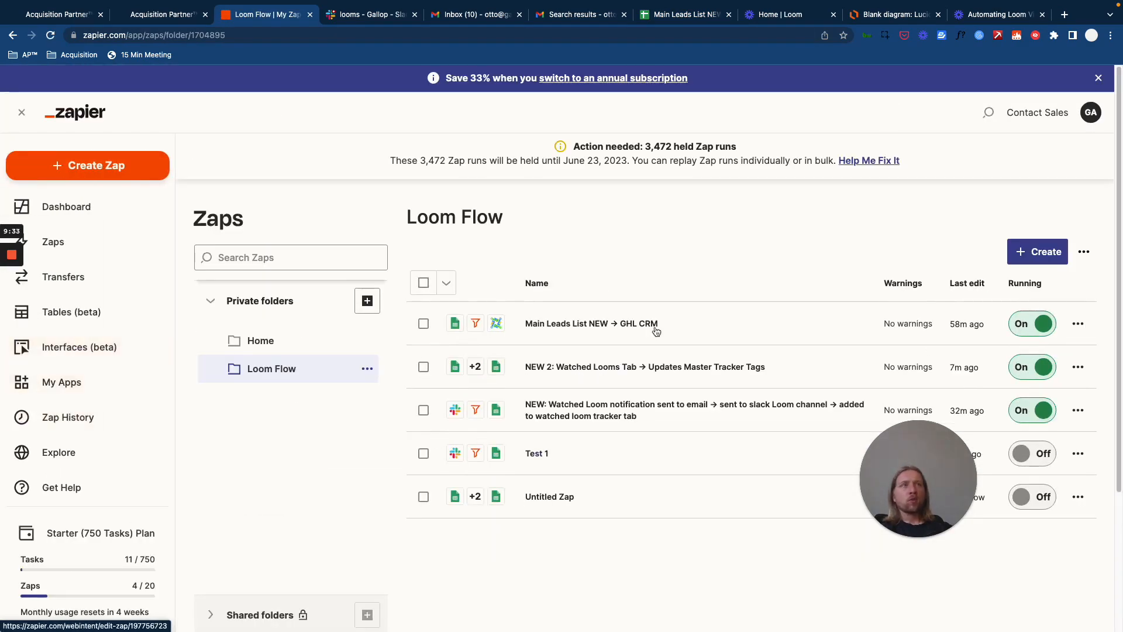
left_click(1026, 256)
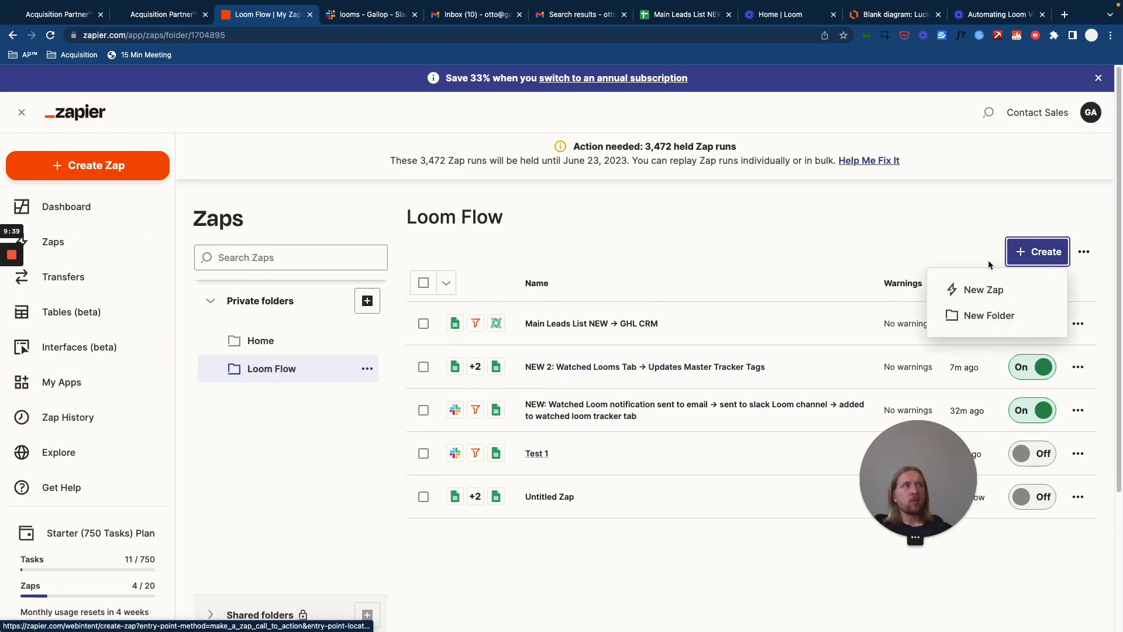
left_click(982, 291)
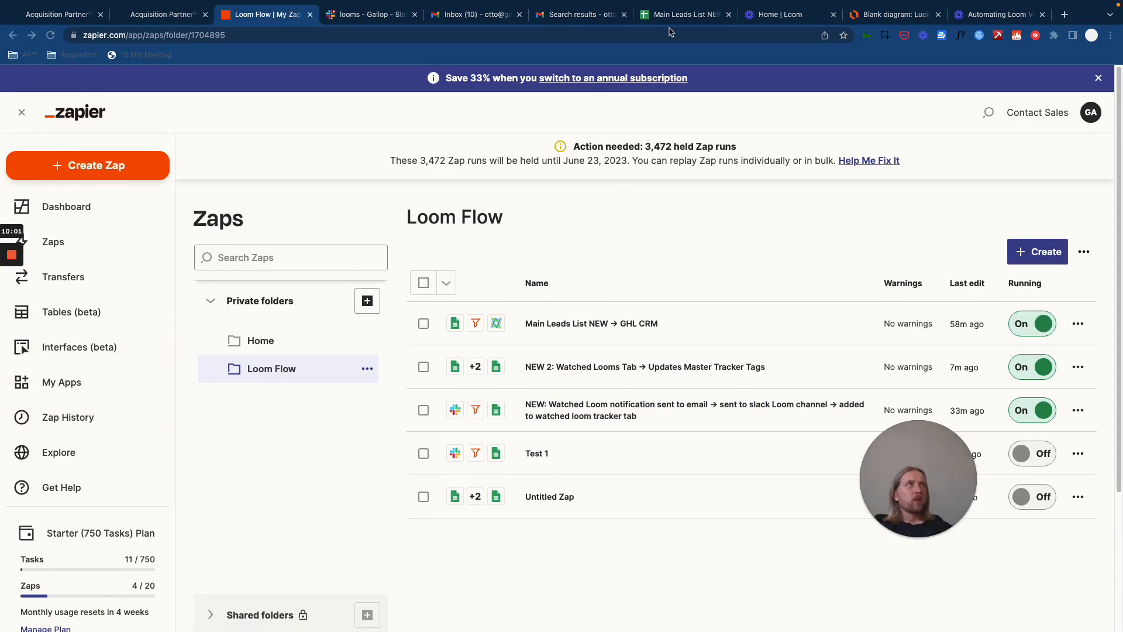
Check the Zap plan in the Lucidchart diagram, then examine the title rows of the Watched Looms sheet in Main Leads List NEW
left_click(671, 22)
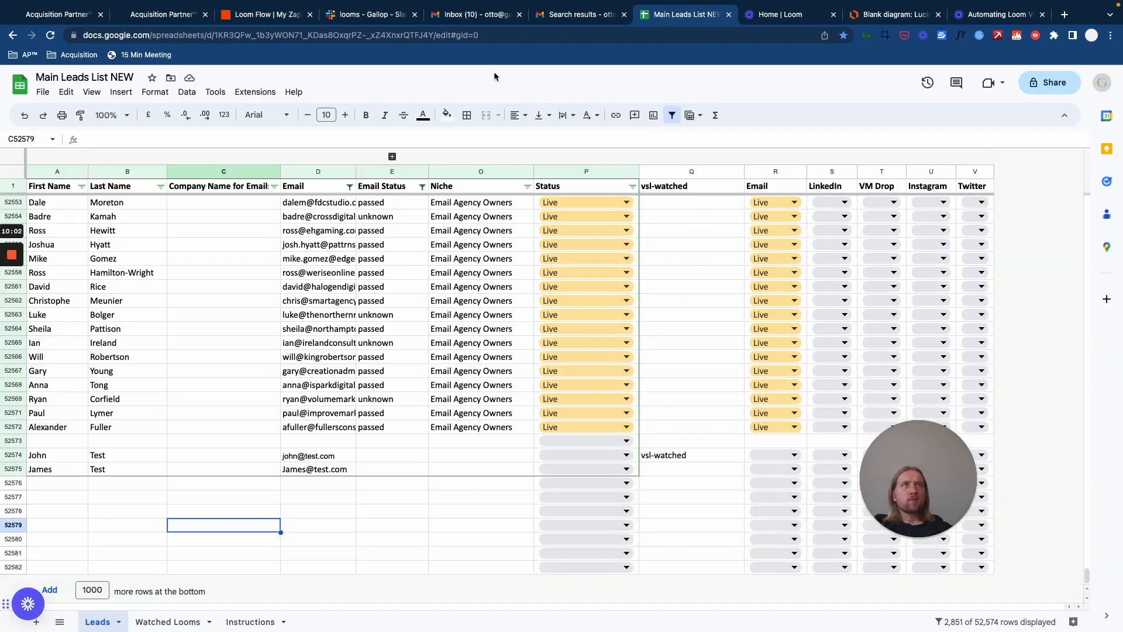
left_click(894, 15)
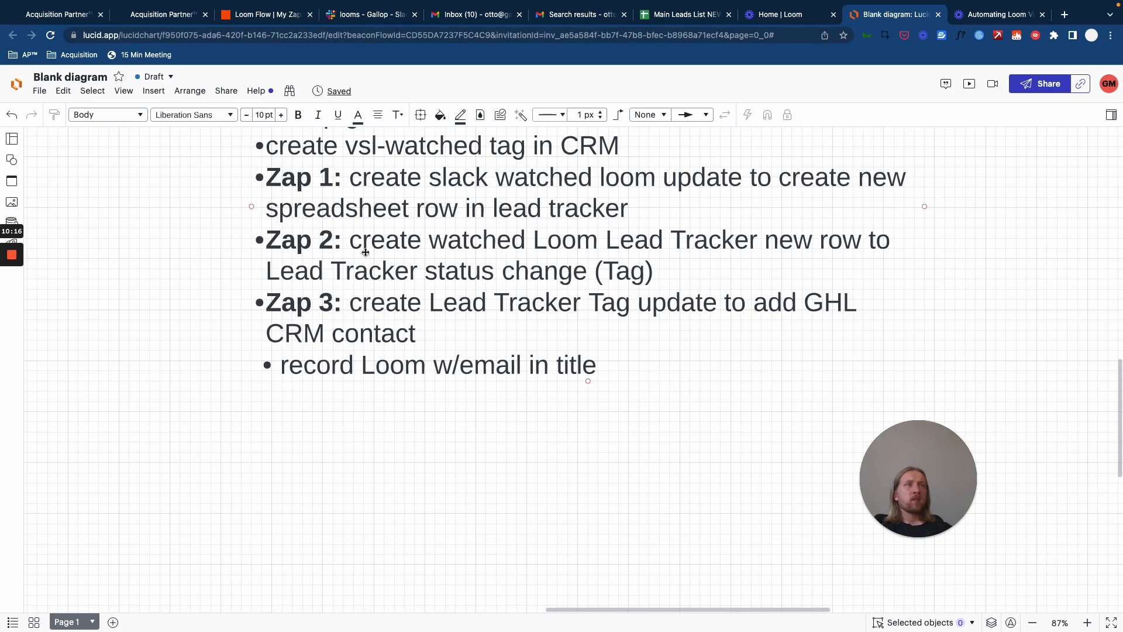
left_click(681, 16)
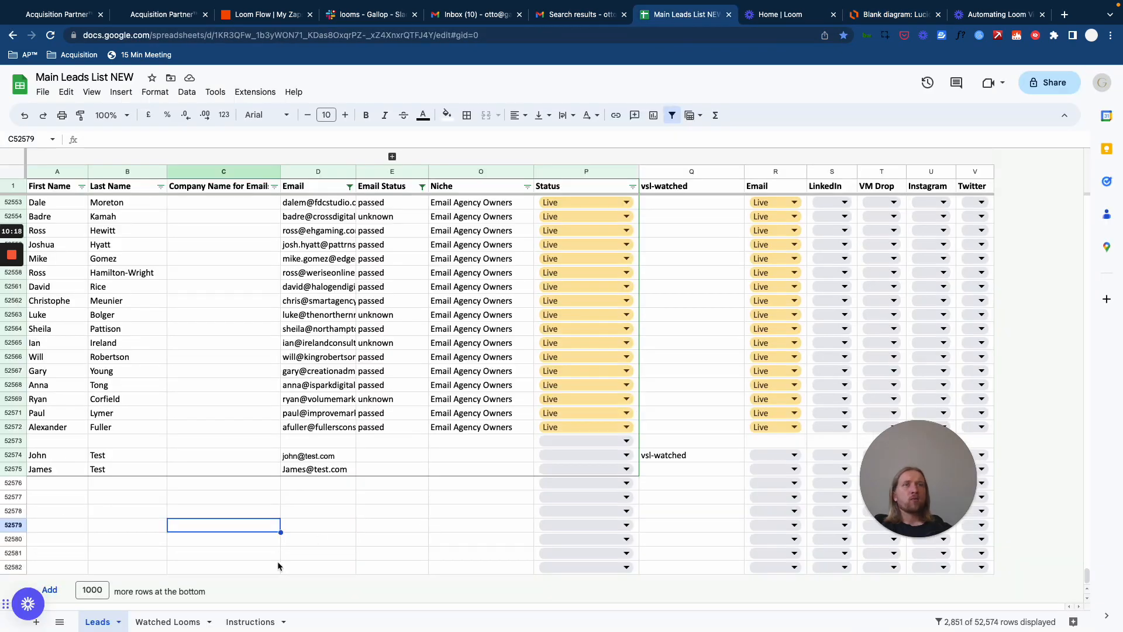
left_click(174, 625)
left_click(180, 329)
left_click(130, 257)
left_click(162, 319)
left_click_drag(95, 184, 98, 220)
left_click(98, 233)
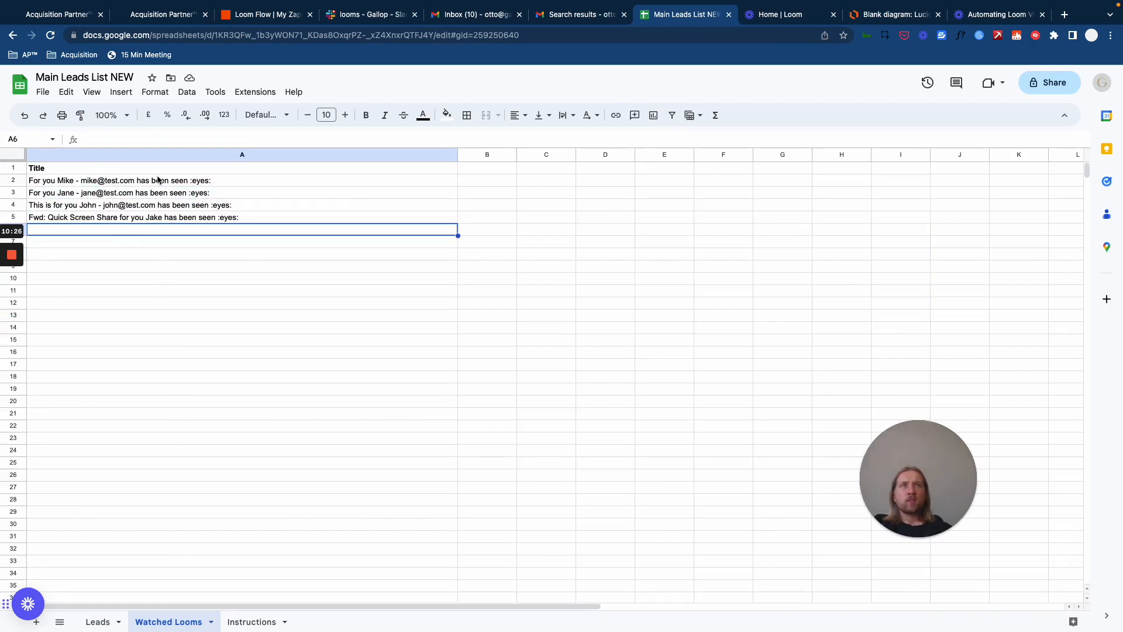
key("Down")
key("Down")
key("Down")
key("Down")
key("Down")
left_click(118, 265)
Examine the Leads sheet's tag column and the lead rows above the test leads
left_click(98, 622)
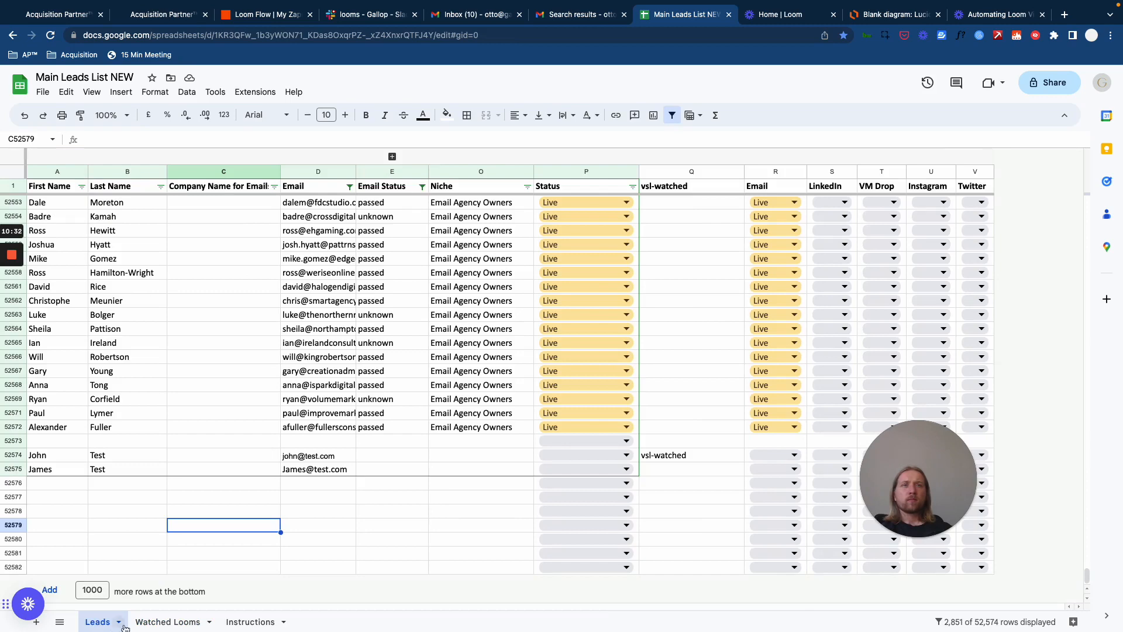
left_click(714, 511)
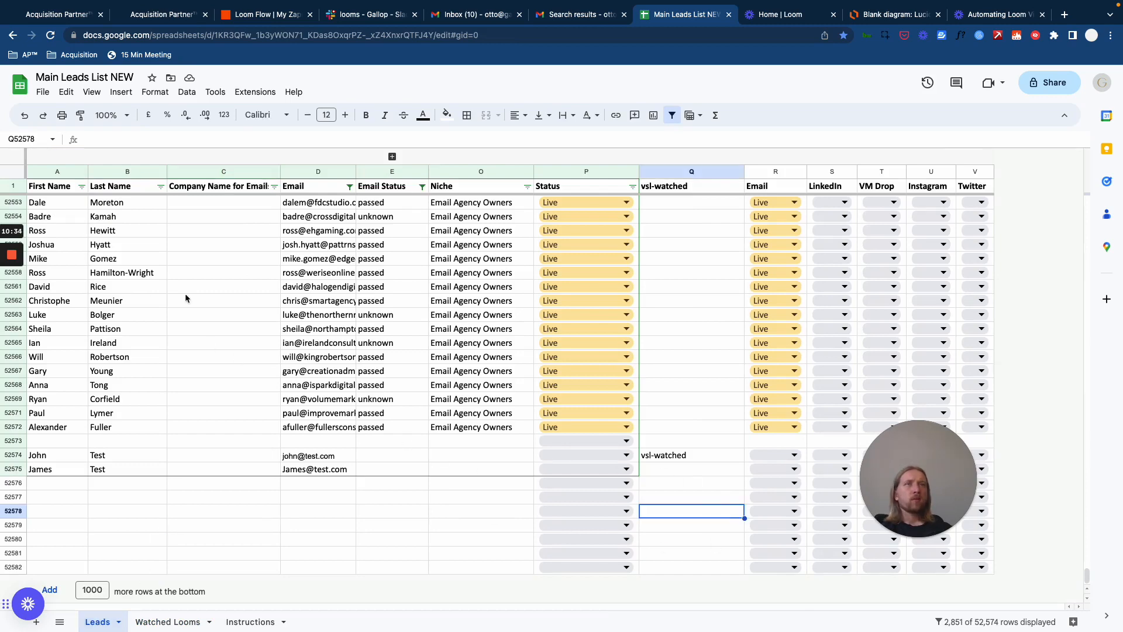
scroll(180, 299, "up", 4)
scroll(203, 380, "down", 4)
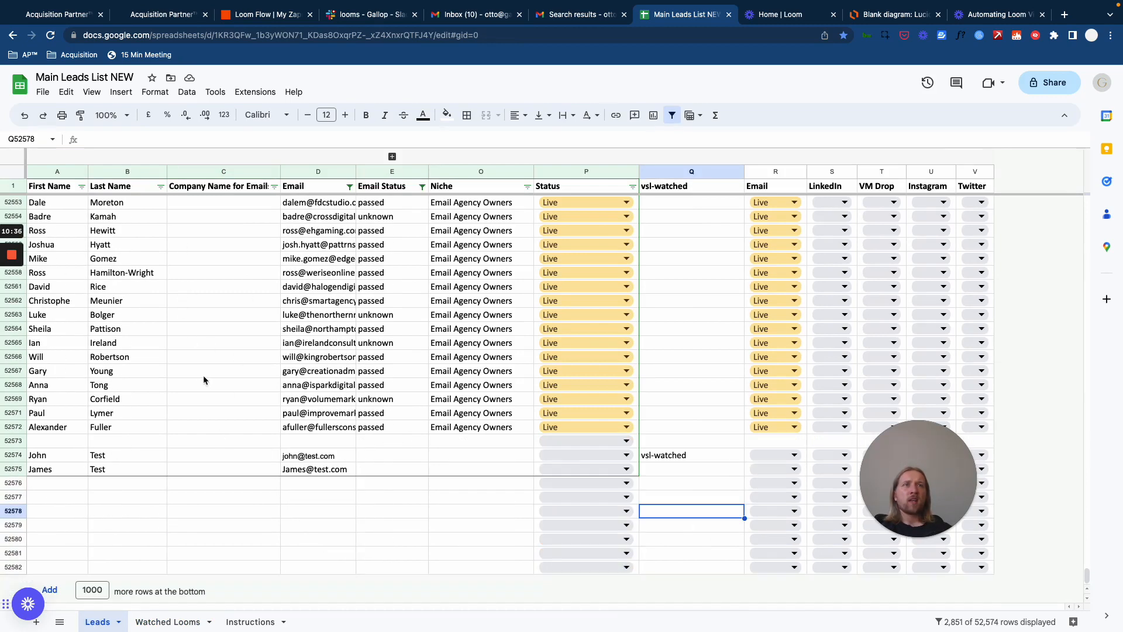
scroll(294, 503, "up", 10)
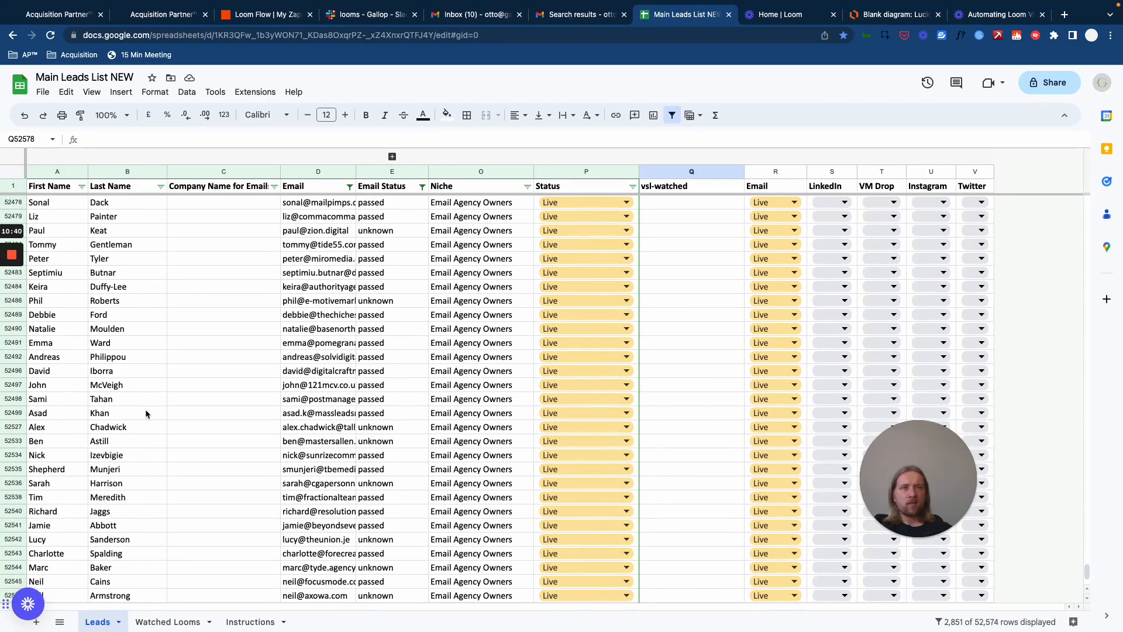
scroll(131, 445, "down", 10)
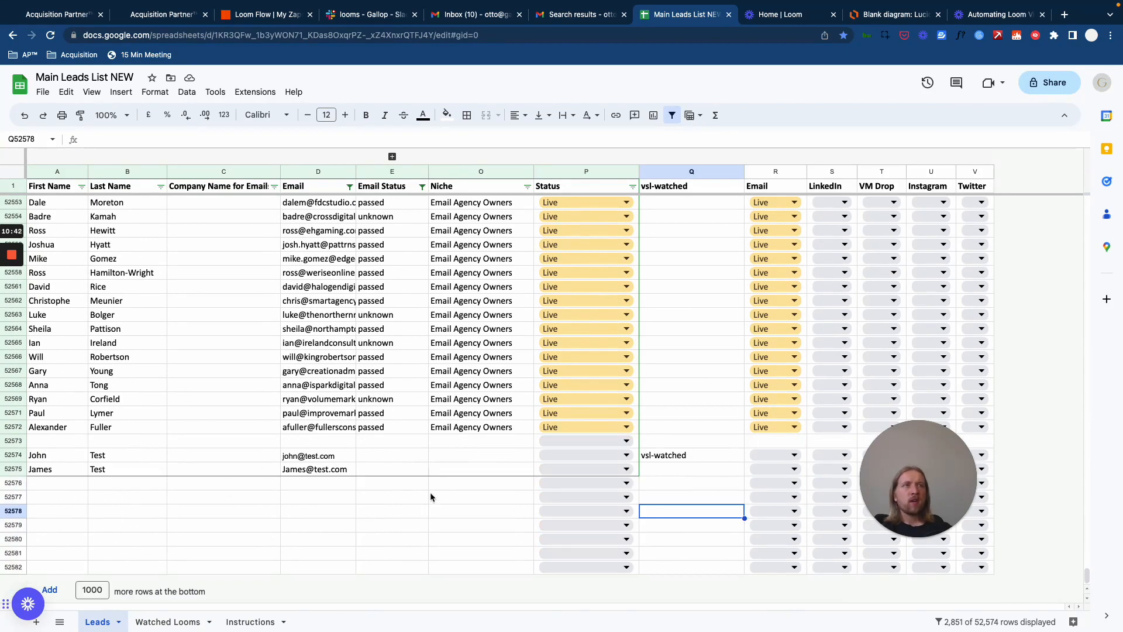
Compare the tag on the first test lead's row in the Leads sheet with the tags defined in the GHL settings
left_click(482, 527)
left_click(680, 459)
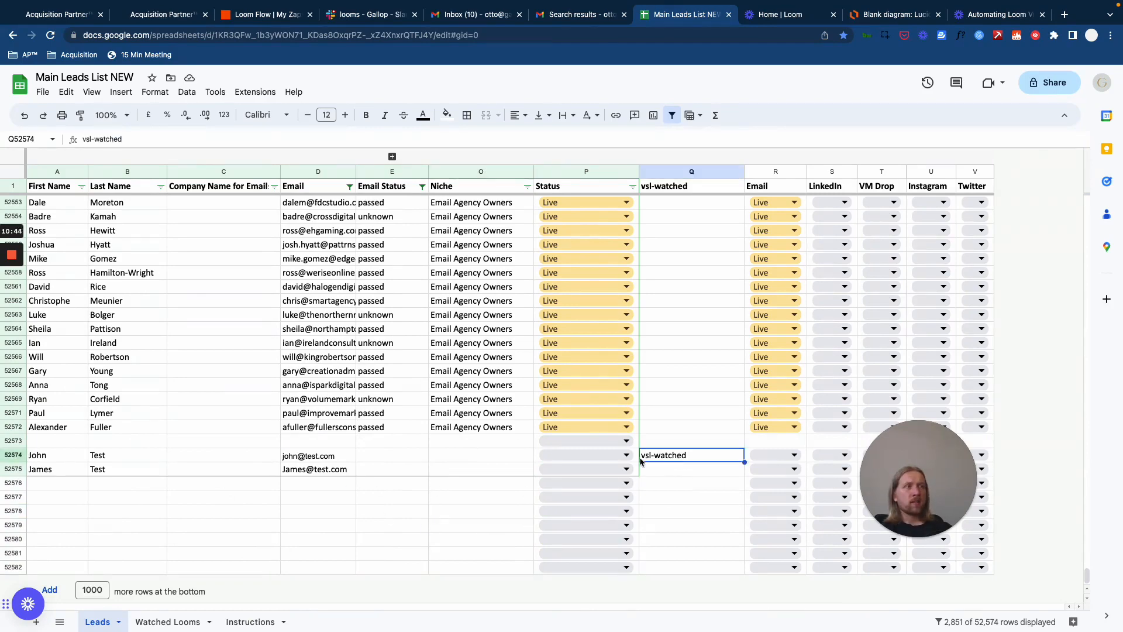
left_click(682, 496)
left_click(674, 455)
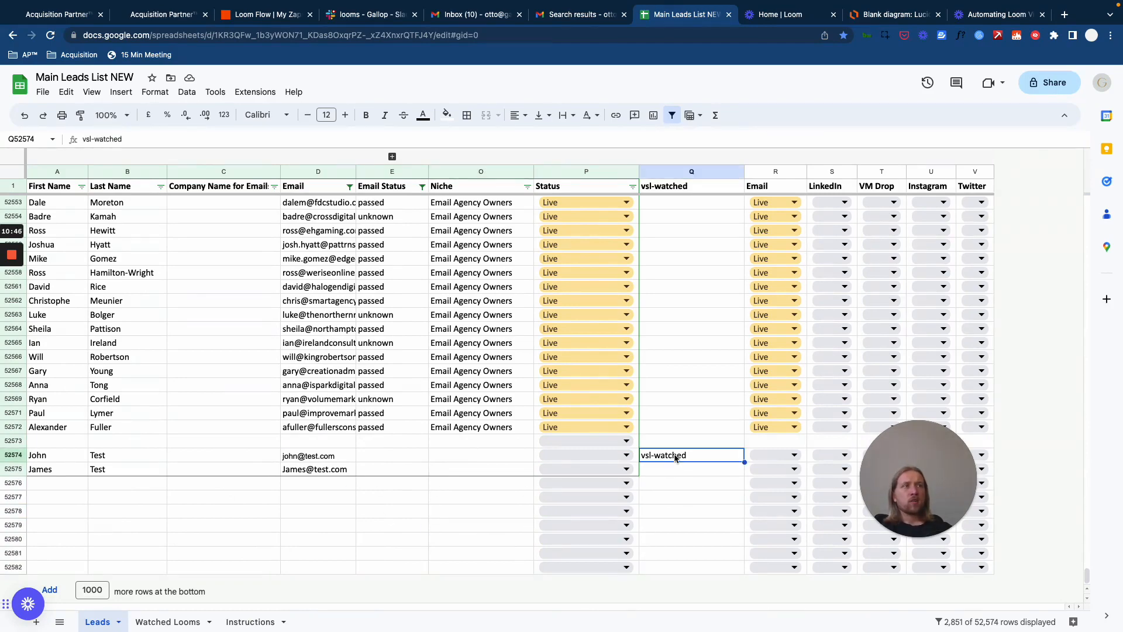
left_click(151, 17)
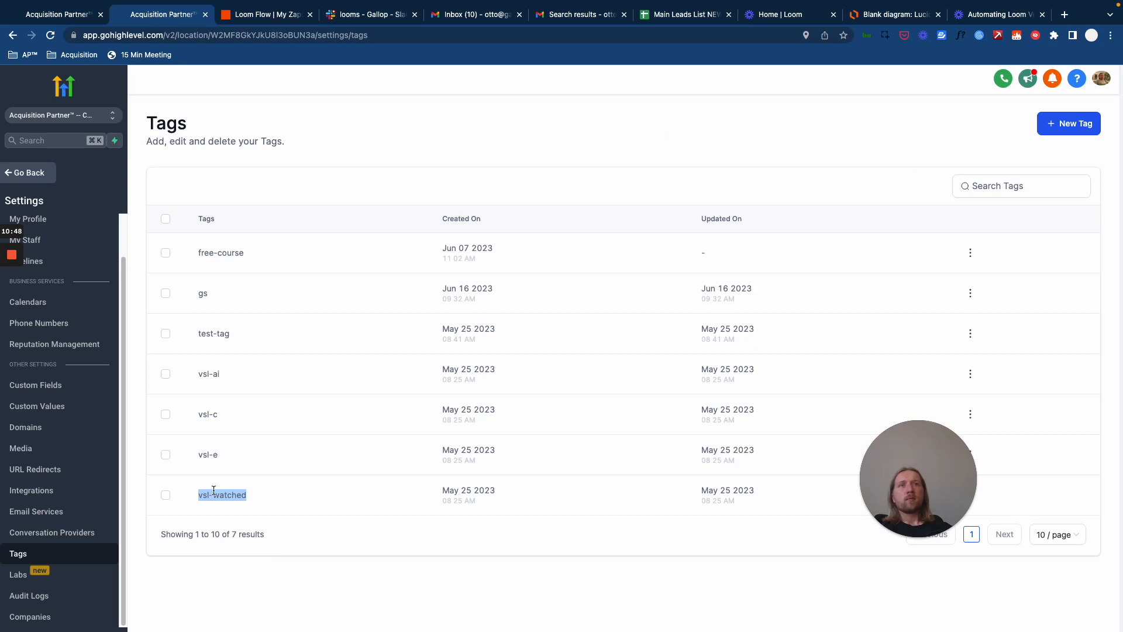
Switch to Zapier, create a new Zap and choose Google Sheets as its trigger app
left_click(294, 16)
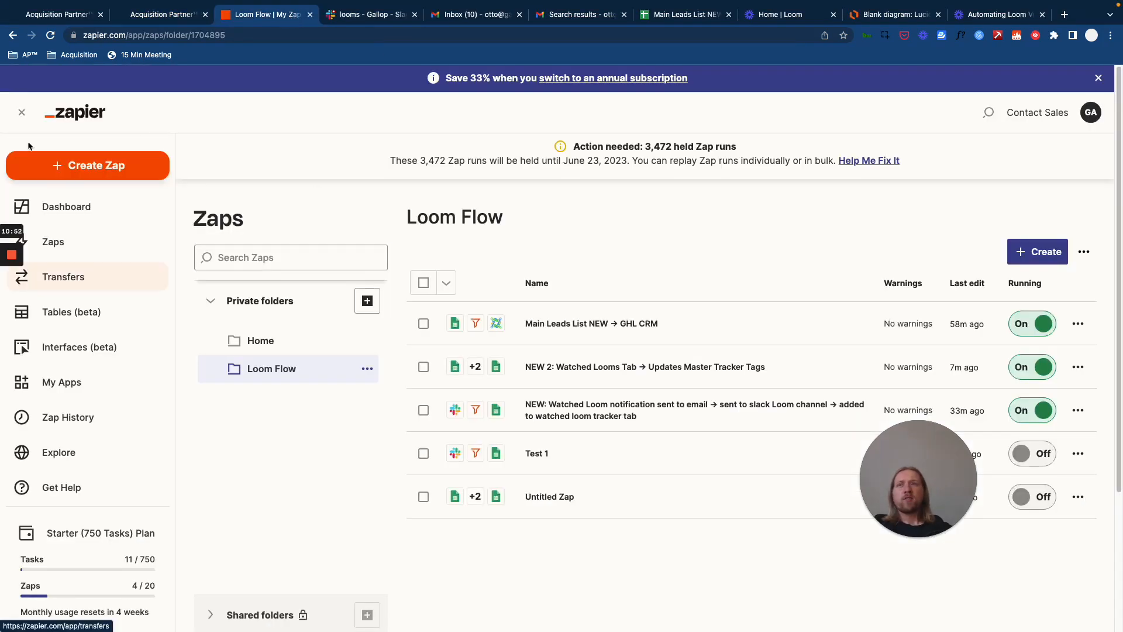
left_click(97, 175)
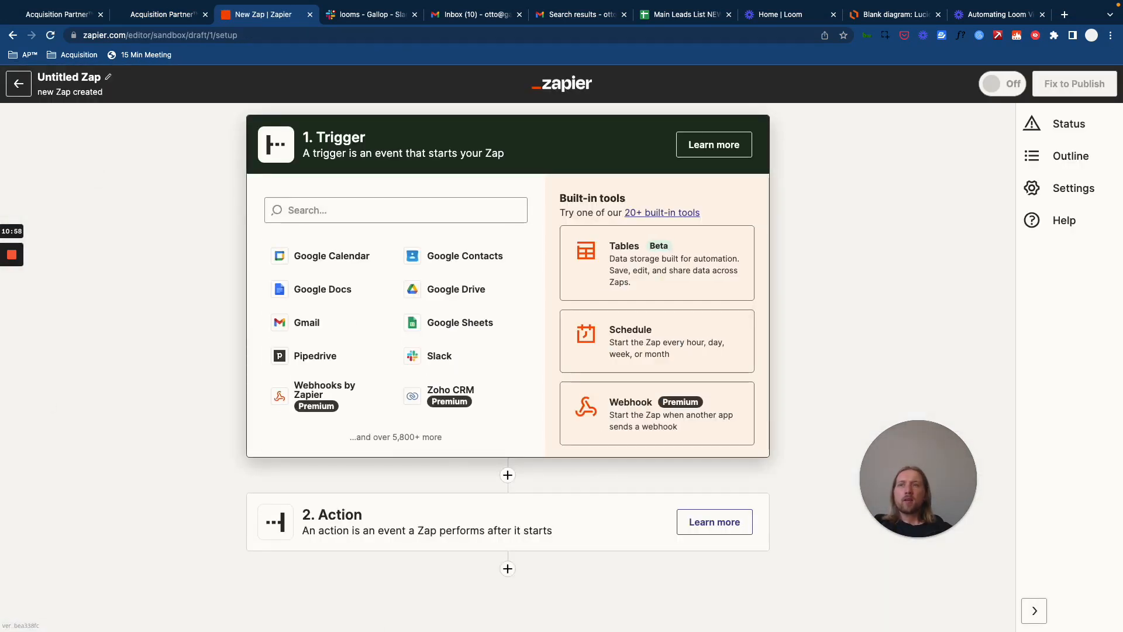
left_click(393, 204)
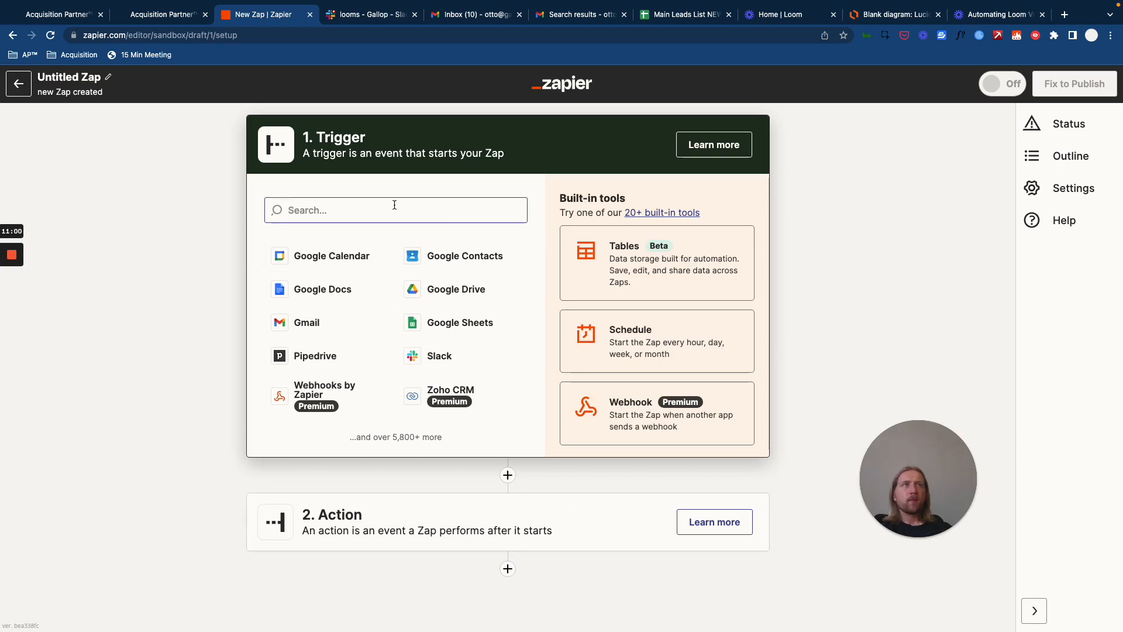
left_click(444, 325)
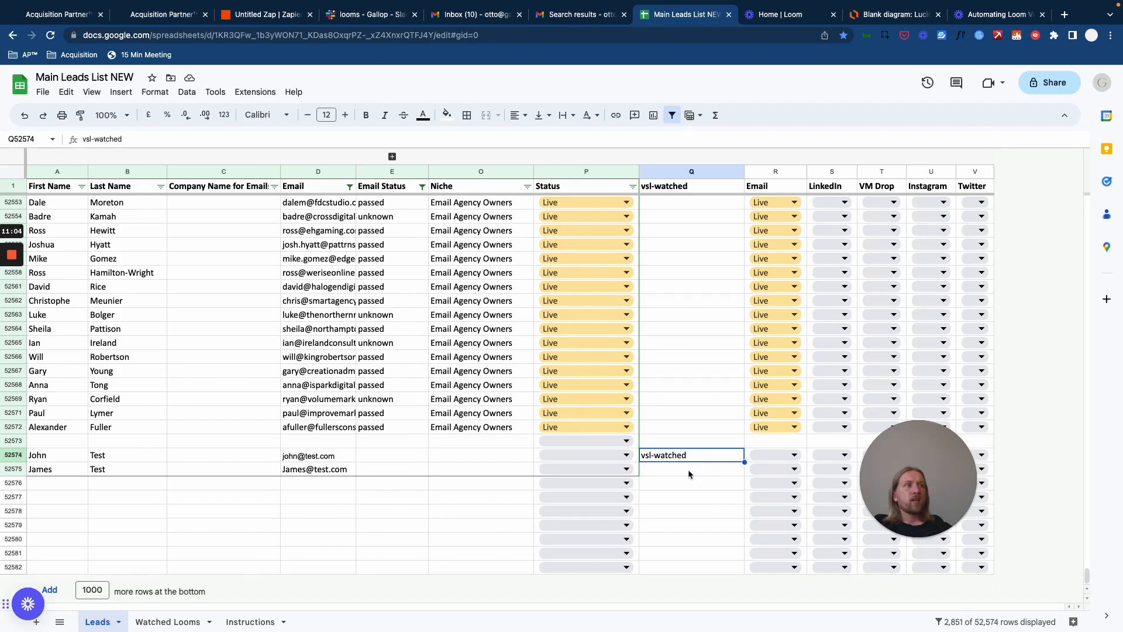
Examine the test leads' rows and tag cells in the Leads sheet, including the grouped columns F to N
left_click(688, 470)
left_click(683, 455)
left_click(677, 438)
left_click(672, 456)
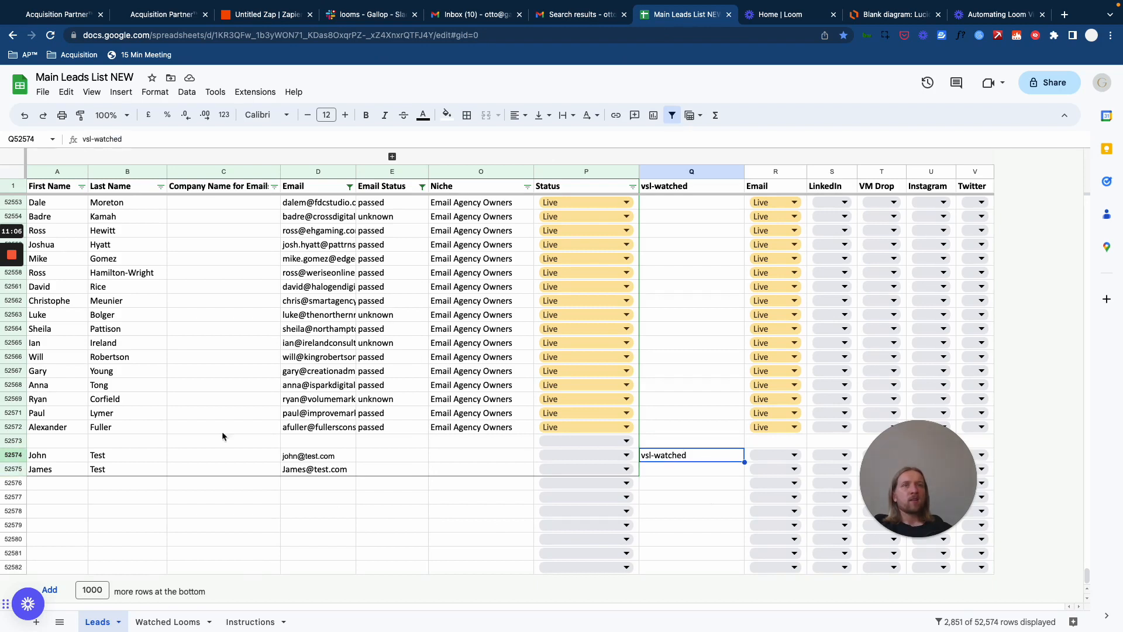
left_click(13, 455)
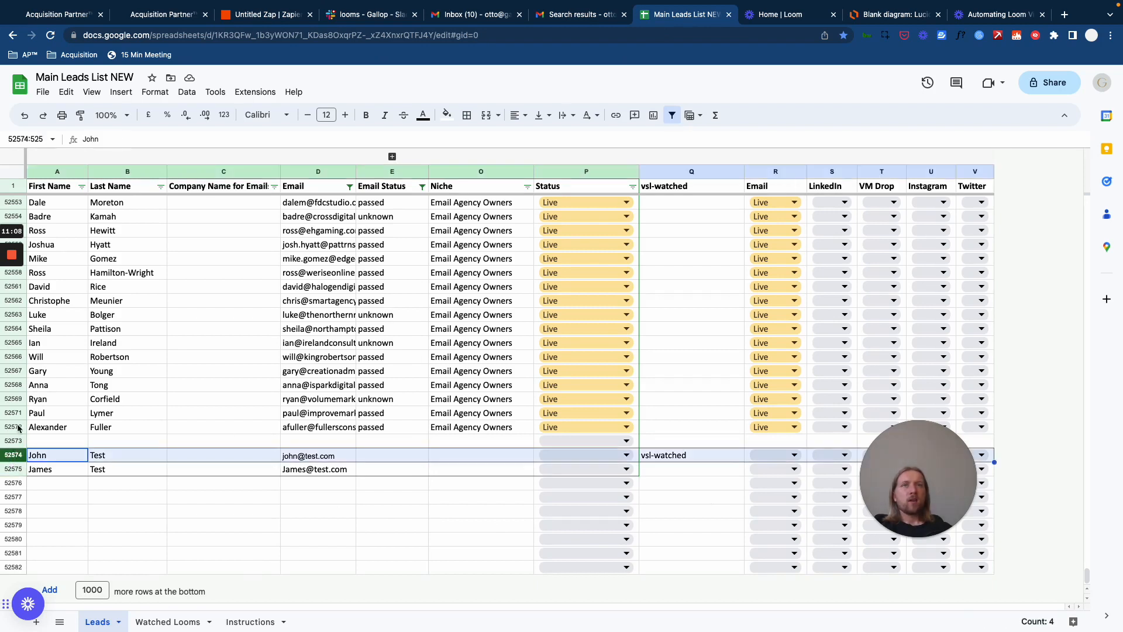
left_click(14, 427)
left_click(392, 156)
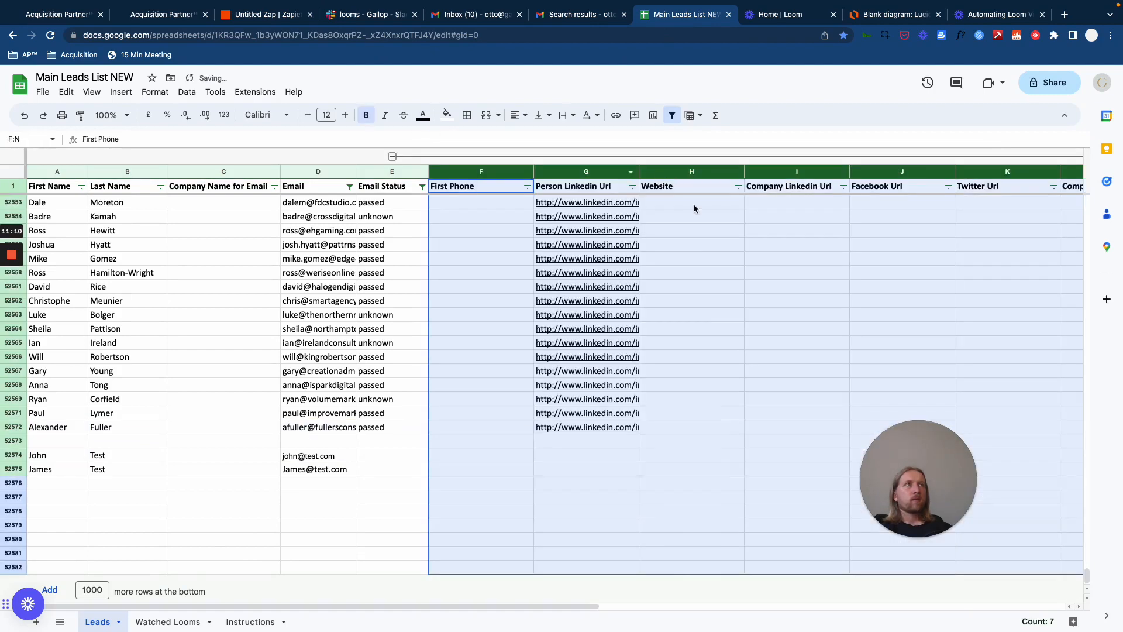
left_click(392, 156)
left_click(140, 458)
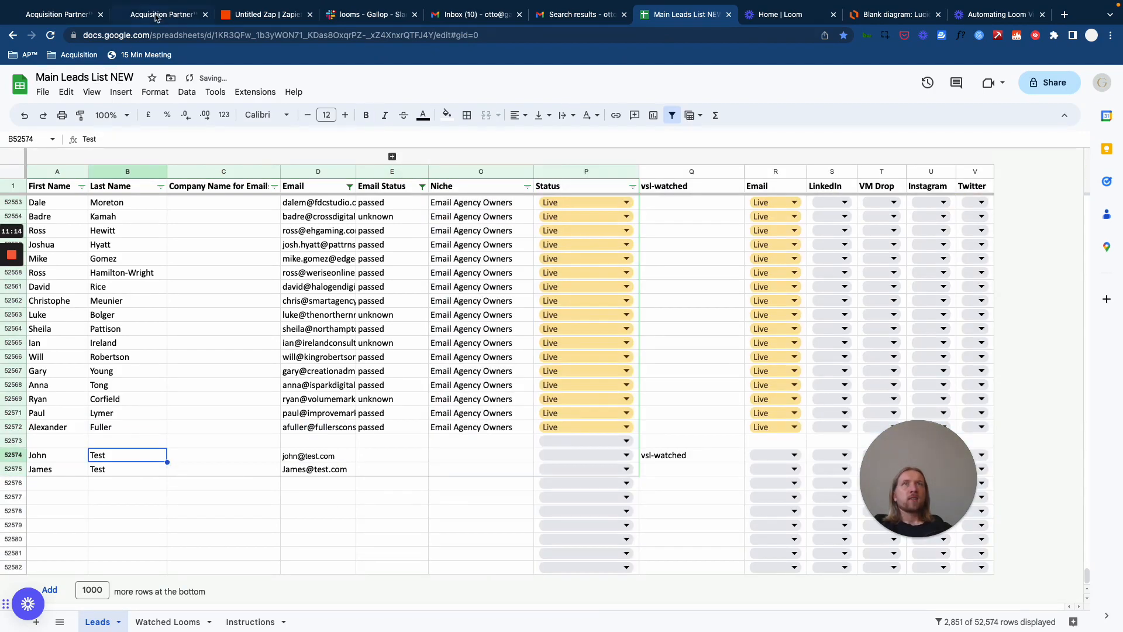
Switch to the GHL CRM, leave the settings and view the contacts list with its tags
left_click(156, 15)
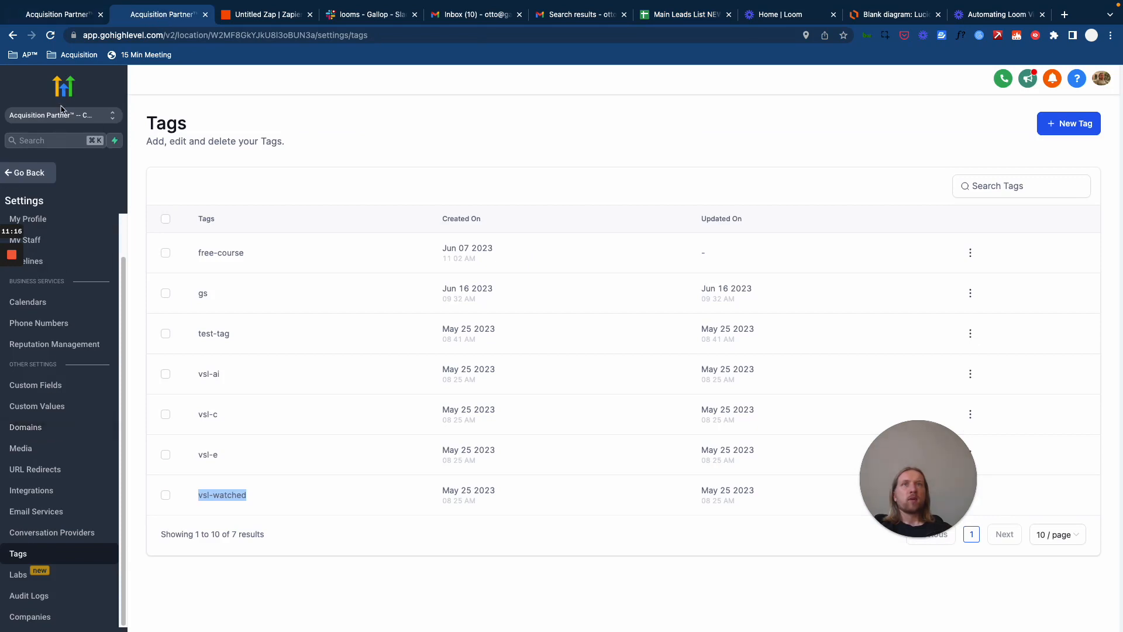
left_click(44, 170)
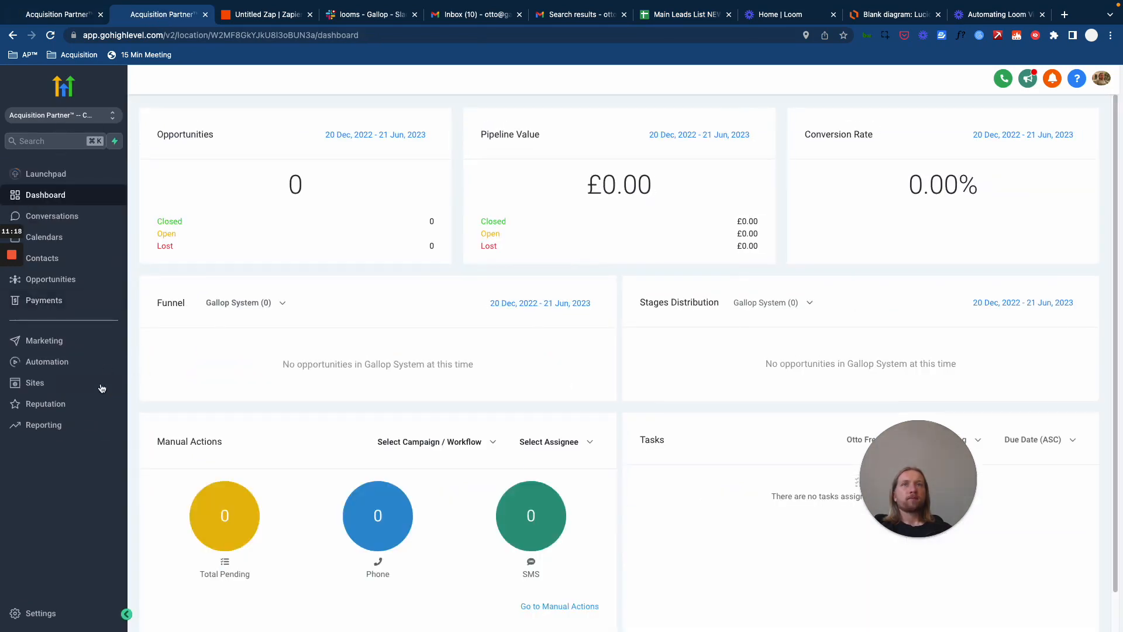
left_click(35, 259)
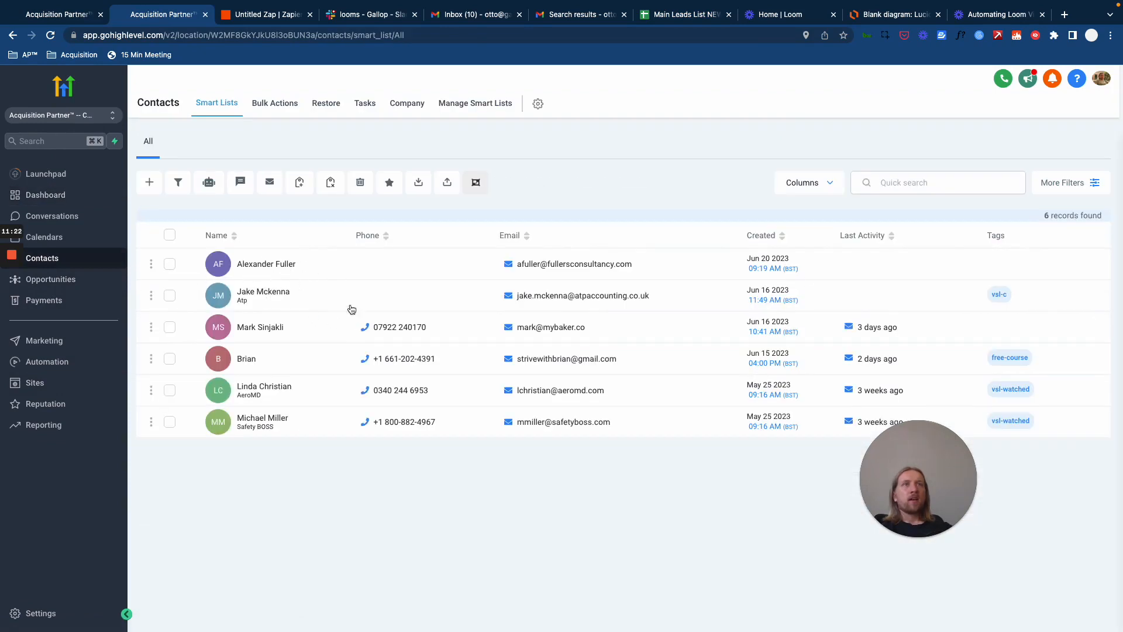
Return to the untitled Zap in Zapier and set the trigger event to New or Updated Spreadsheet Row
left_click(262, 14)
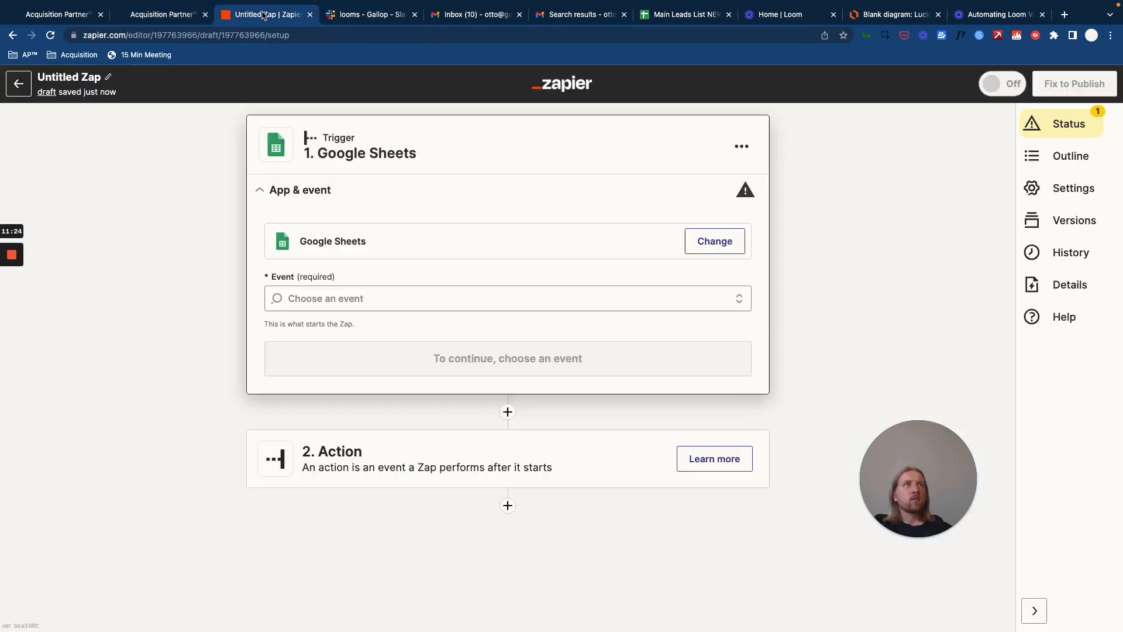
left_click(645, 299)
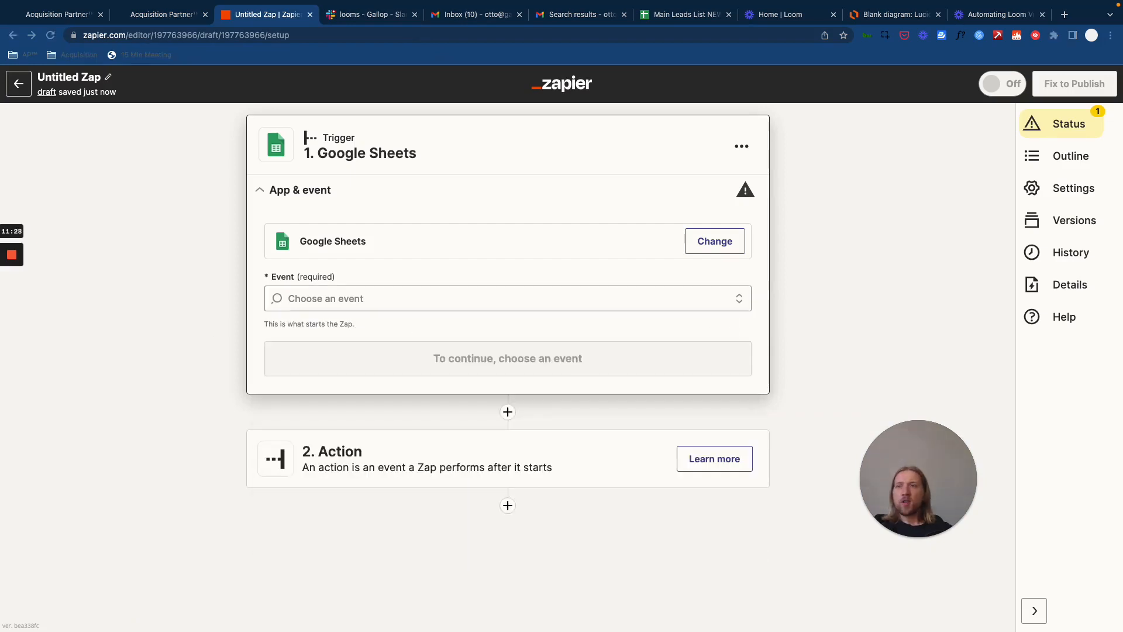
left_click(351, 299)
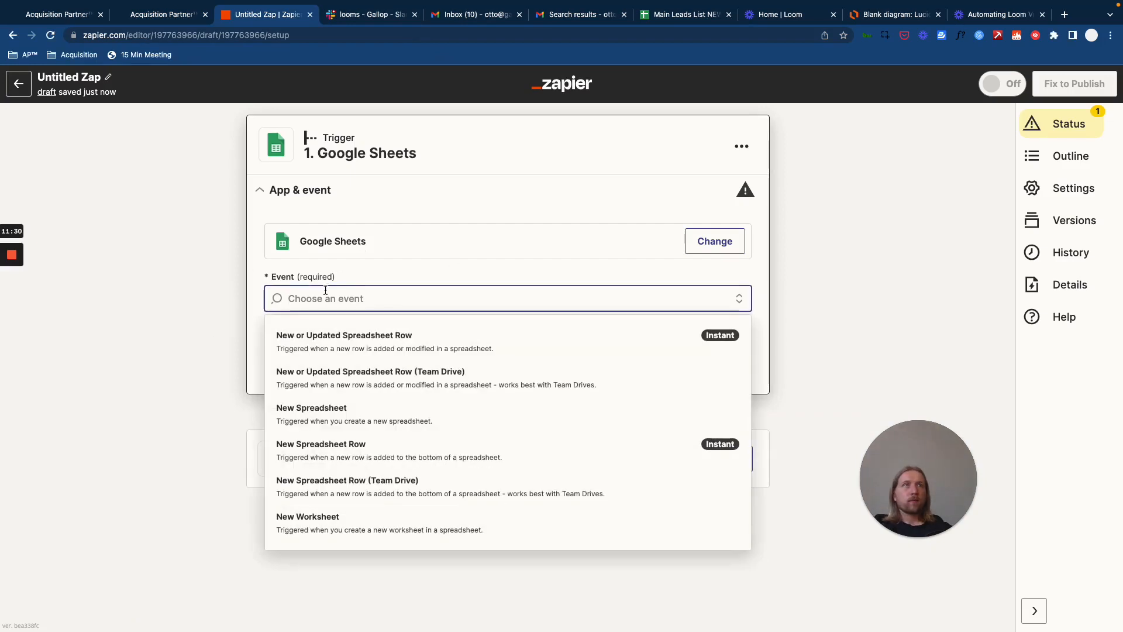
left_click(347, 342)
left_click(509, 381)
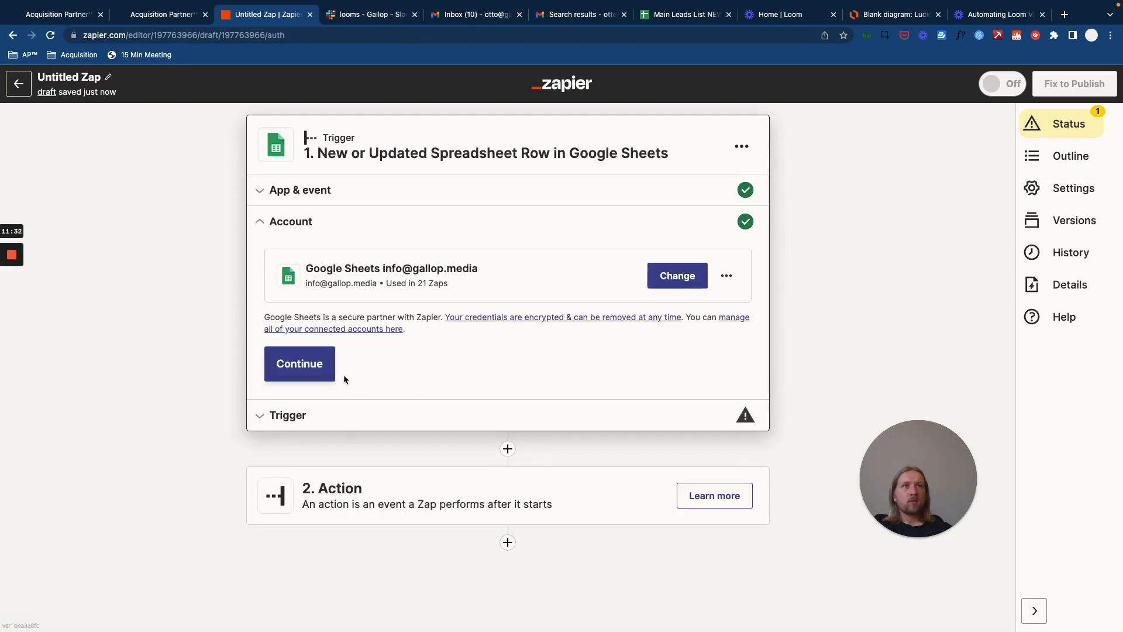
Keep the connected Google Sheets account and set the trigger to the Leads worksheet of Main Leads List NEW
left_click(314, 372)
left_click(346, 373)
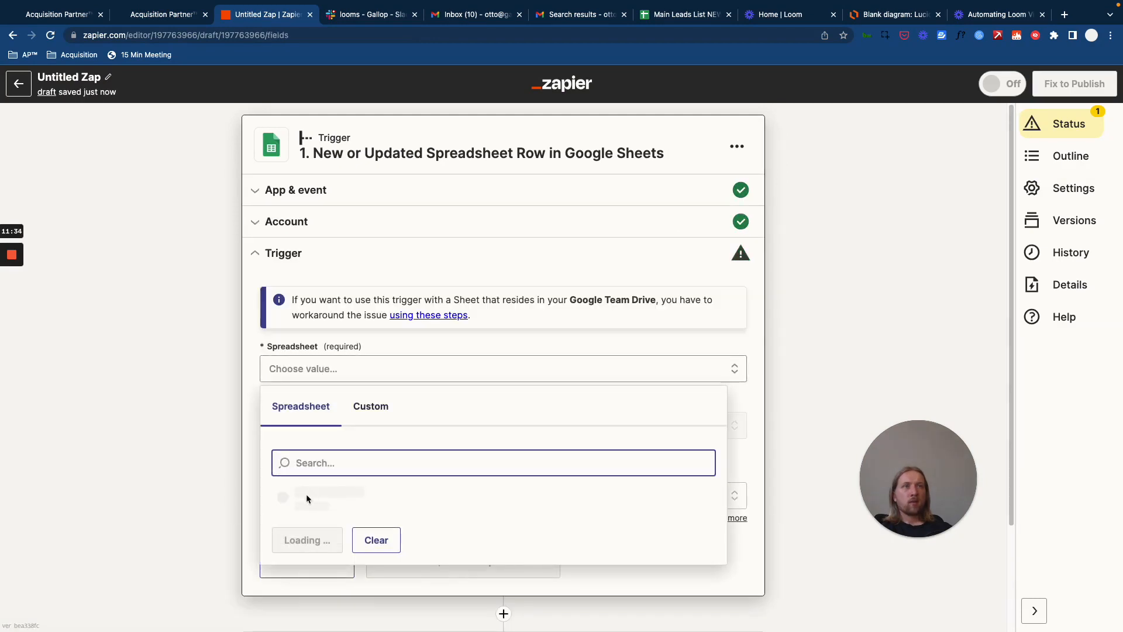
left_click(284, 497)
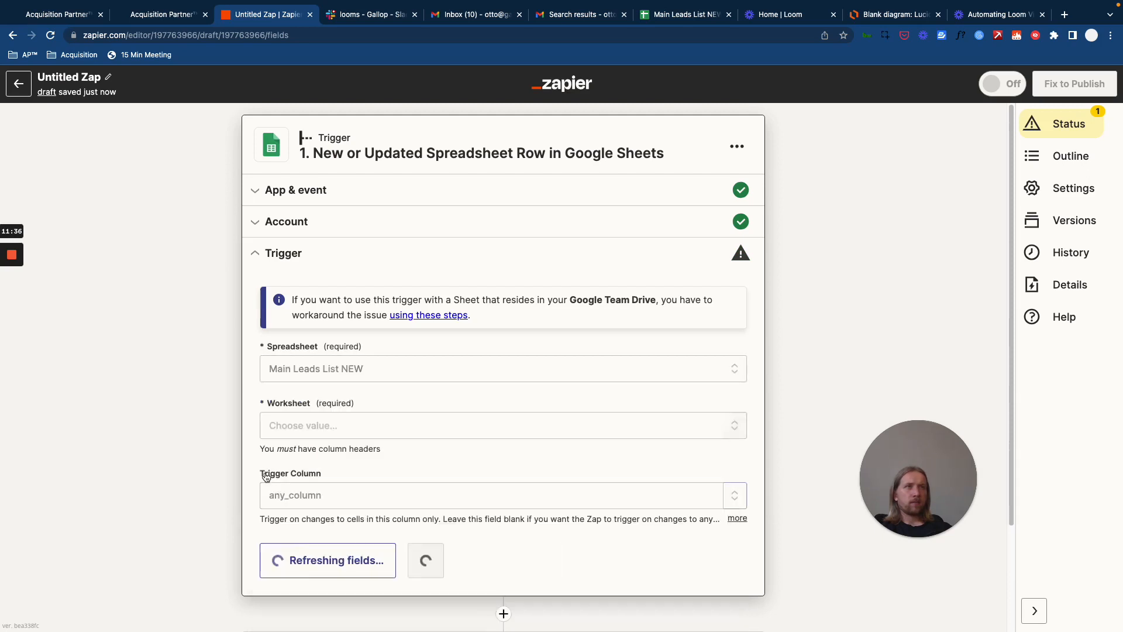
left_click(306, 426)
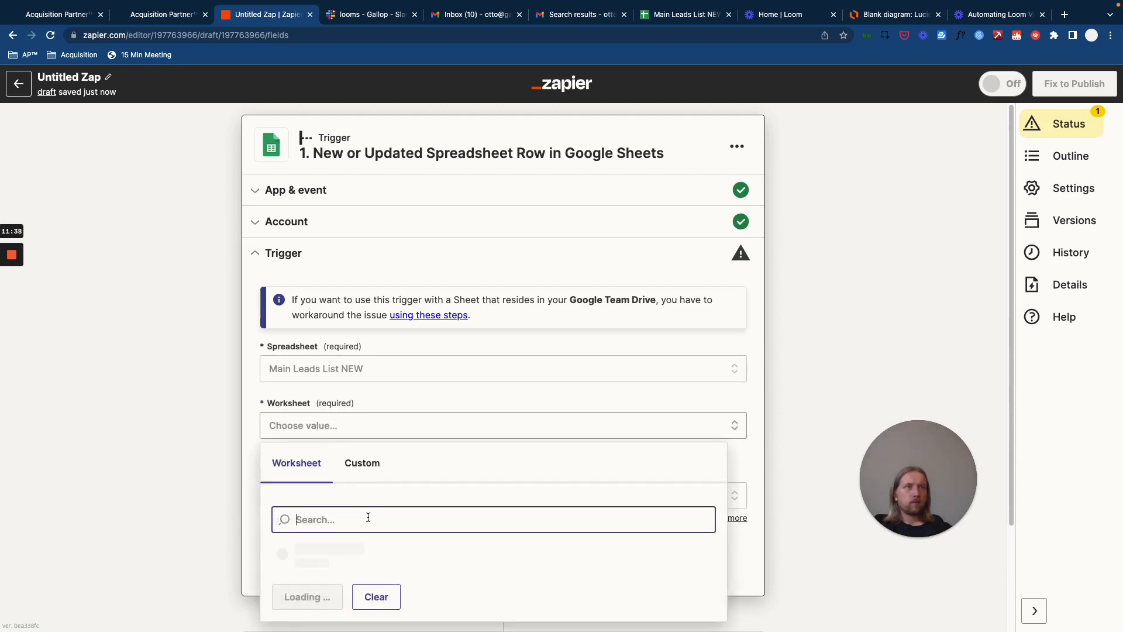
left_click(333, 549)
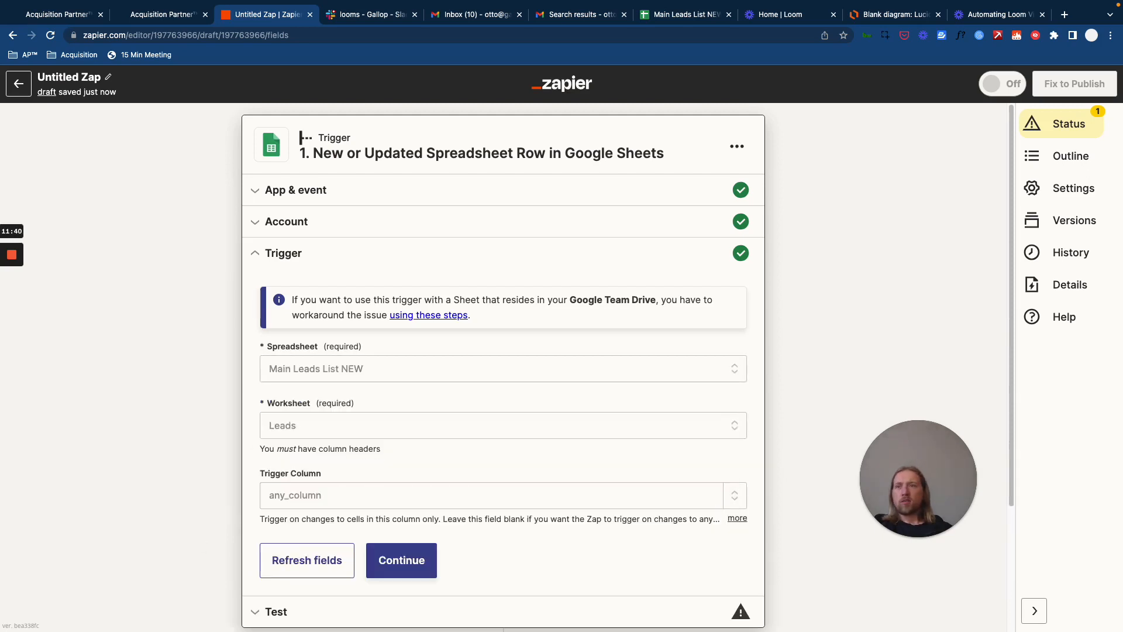
Search the trigger column options for "tag"
scroll(305, 429, "down", 2)
left_click(321, 400)
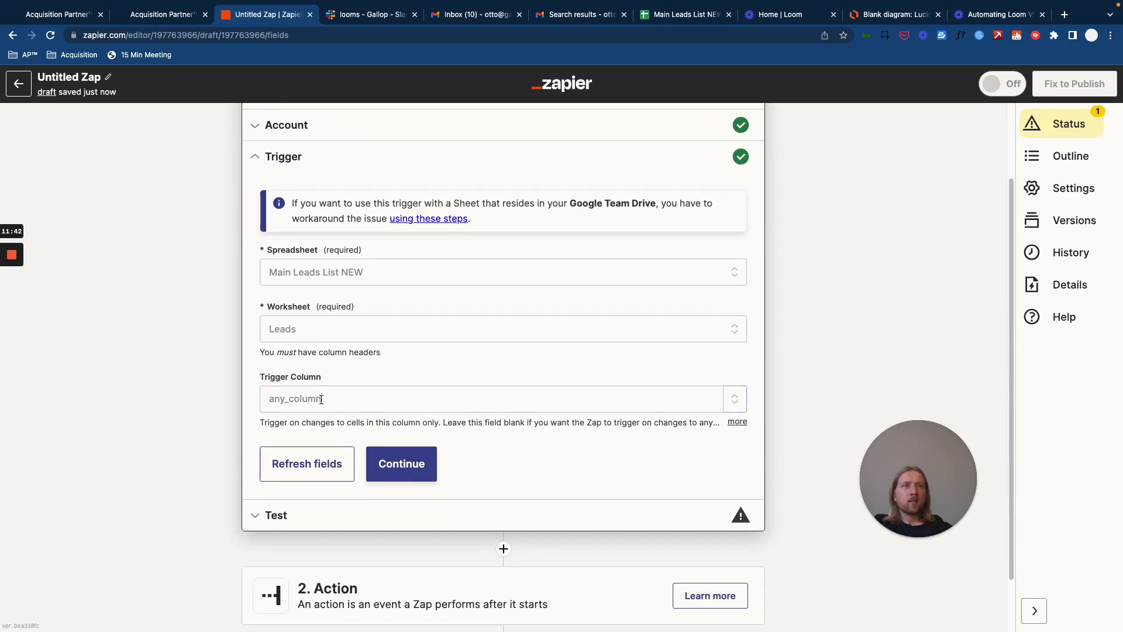
left_click(322, 437)
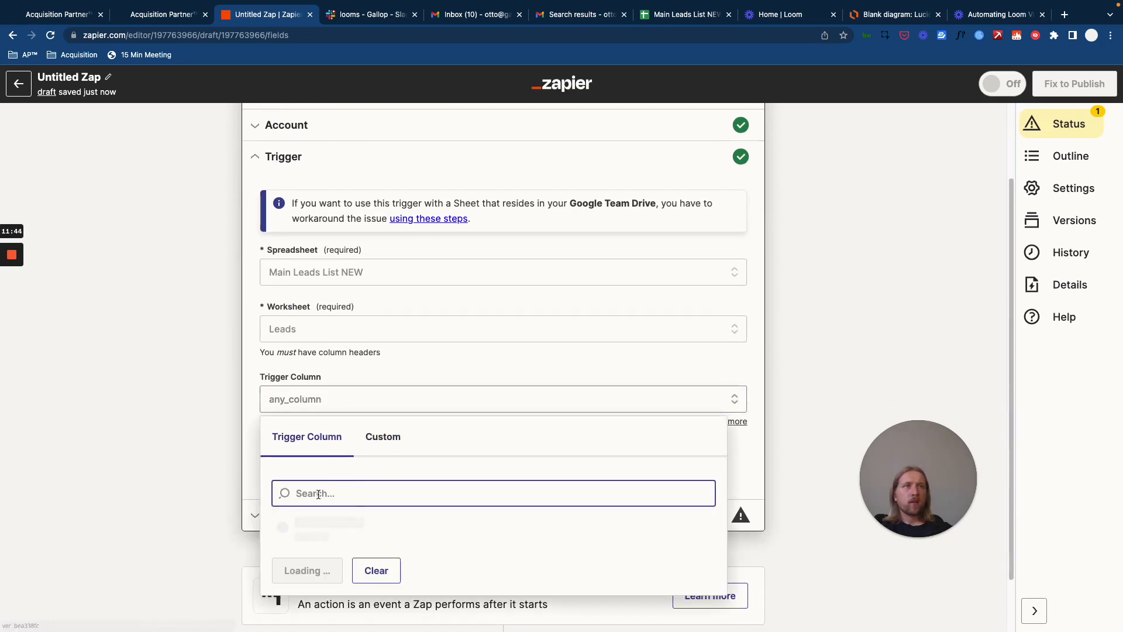
type("tag")
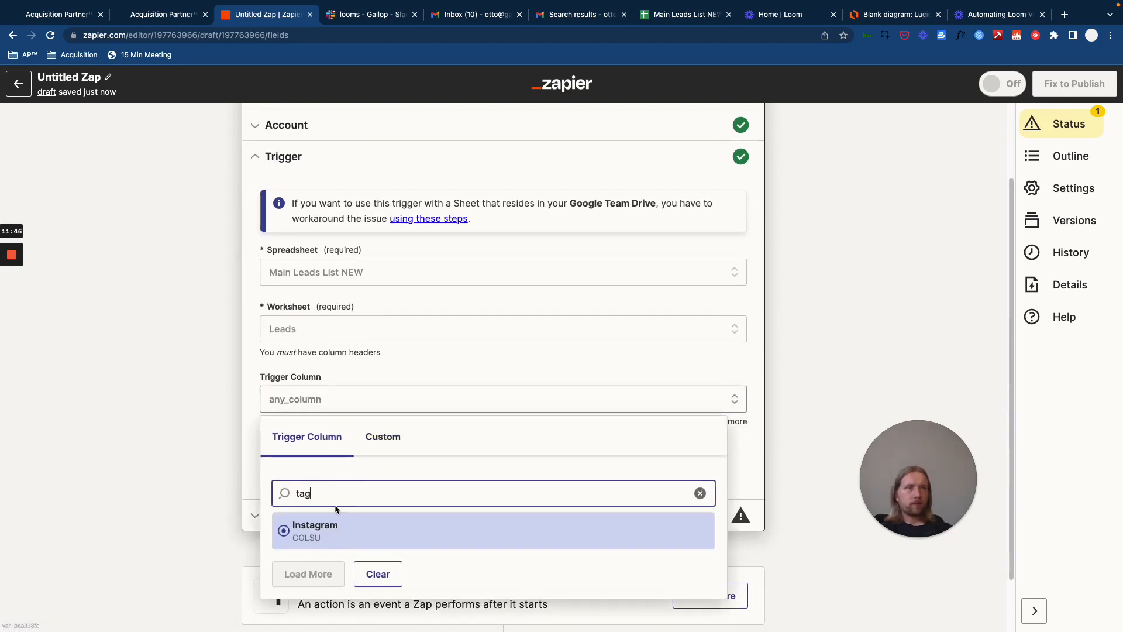
scroll(336, 509, "down", 1)
double_click(301, 433)
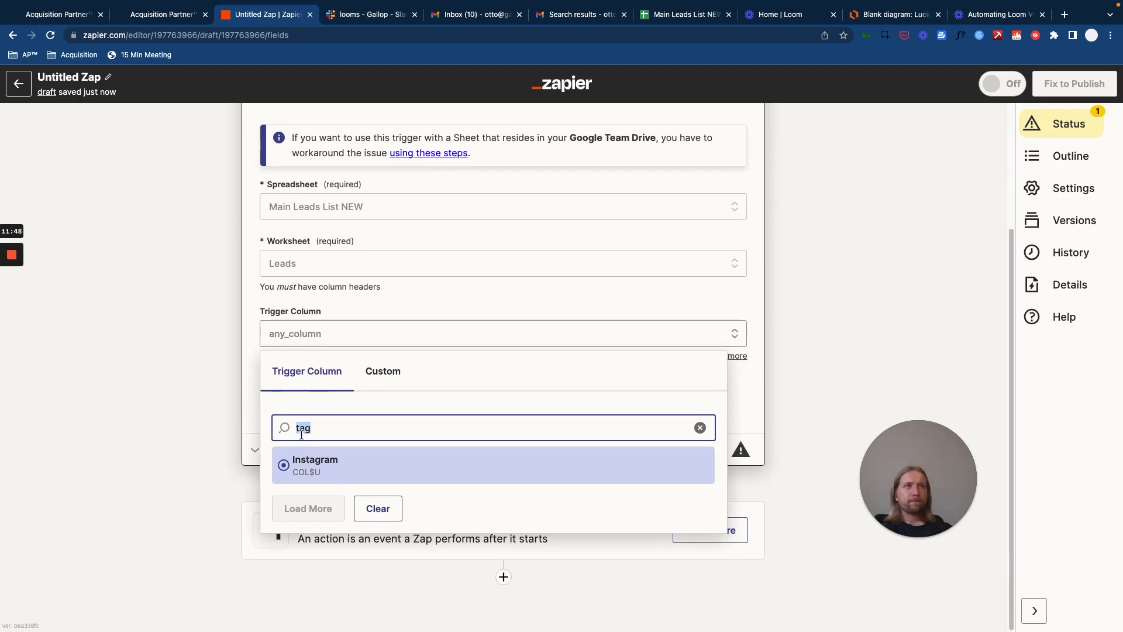
key("BackSpace")
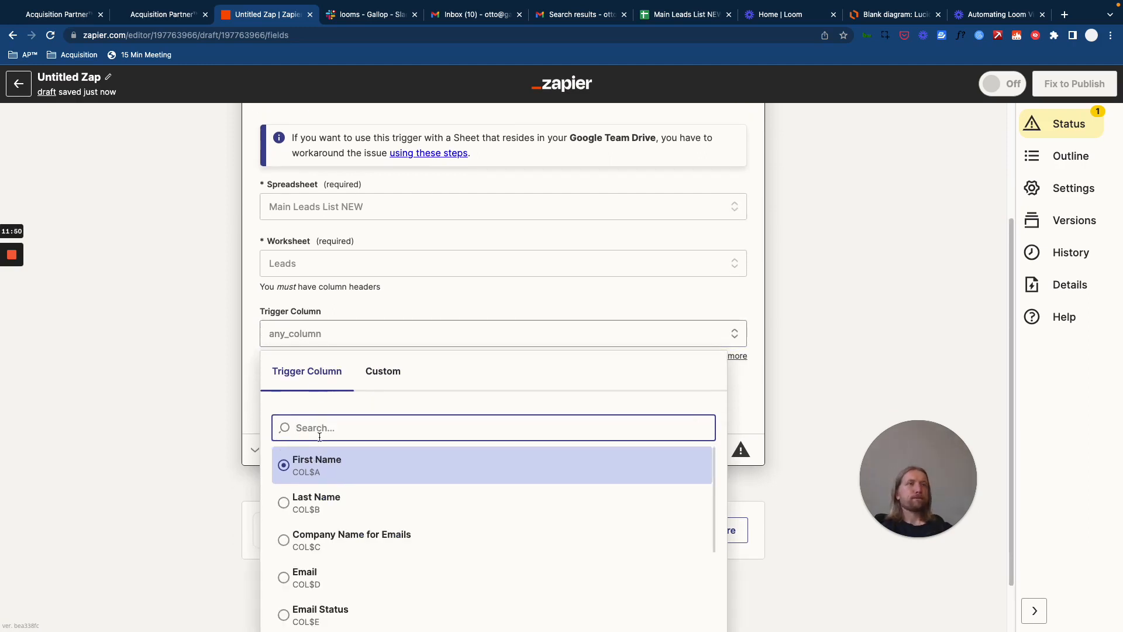
type("ta")
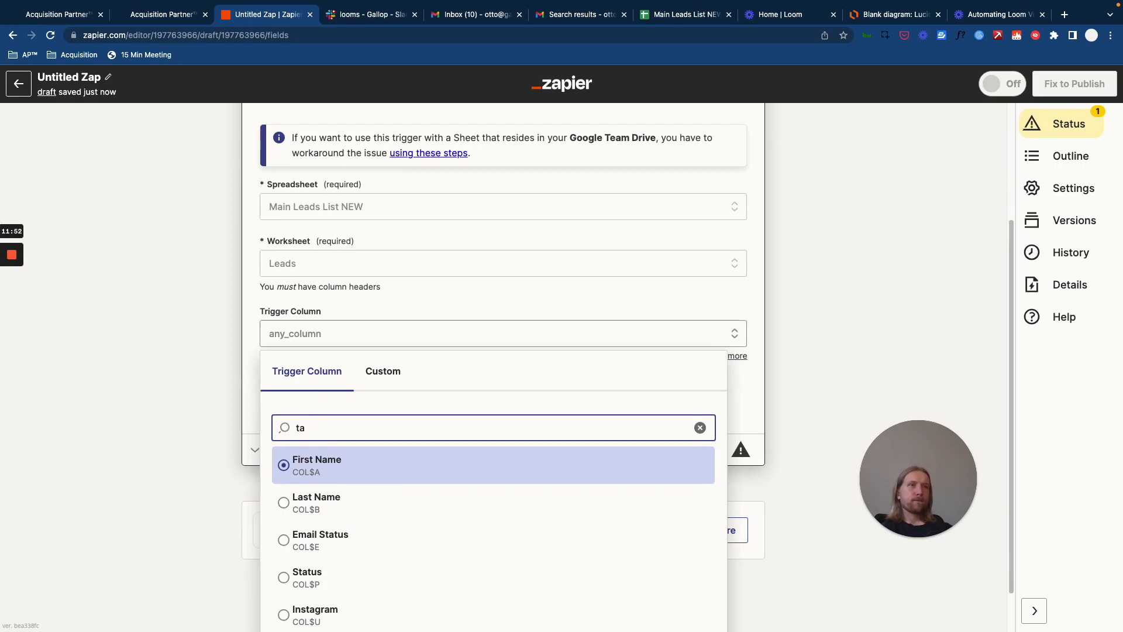
type("g")
double_click(301, 427)
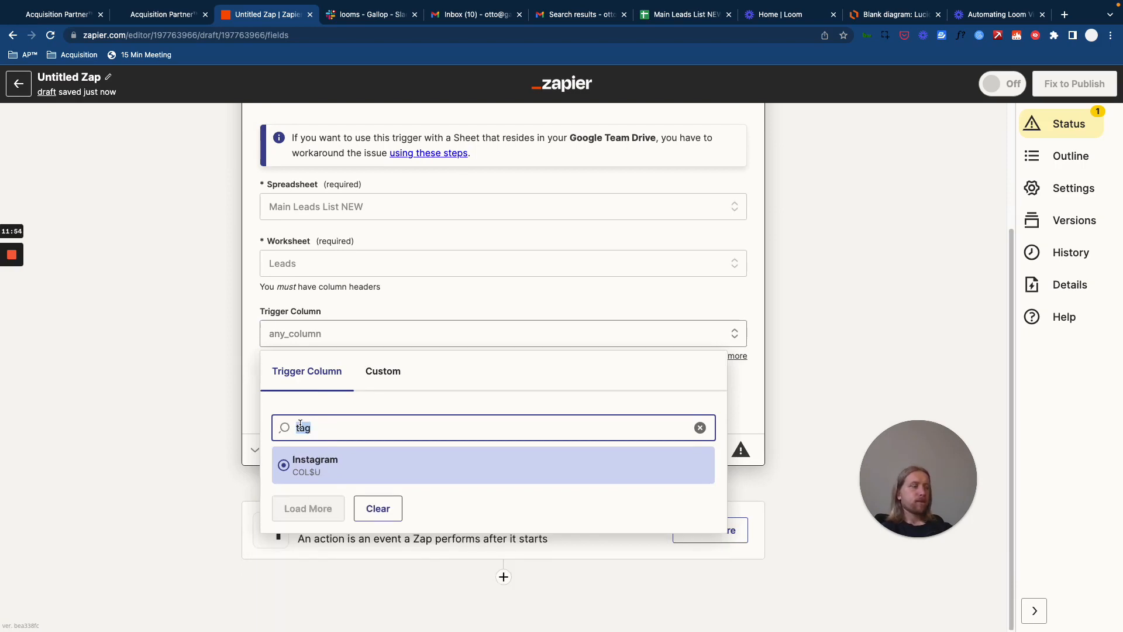
key("BackSpace")
left_click(250, 399)
Switch to the Main Leads List NEW spreadsheet and check the vsl-watched column header on the Leads sheet
left_click(678, 14)
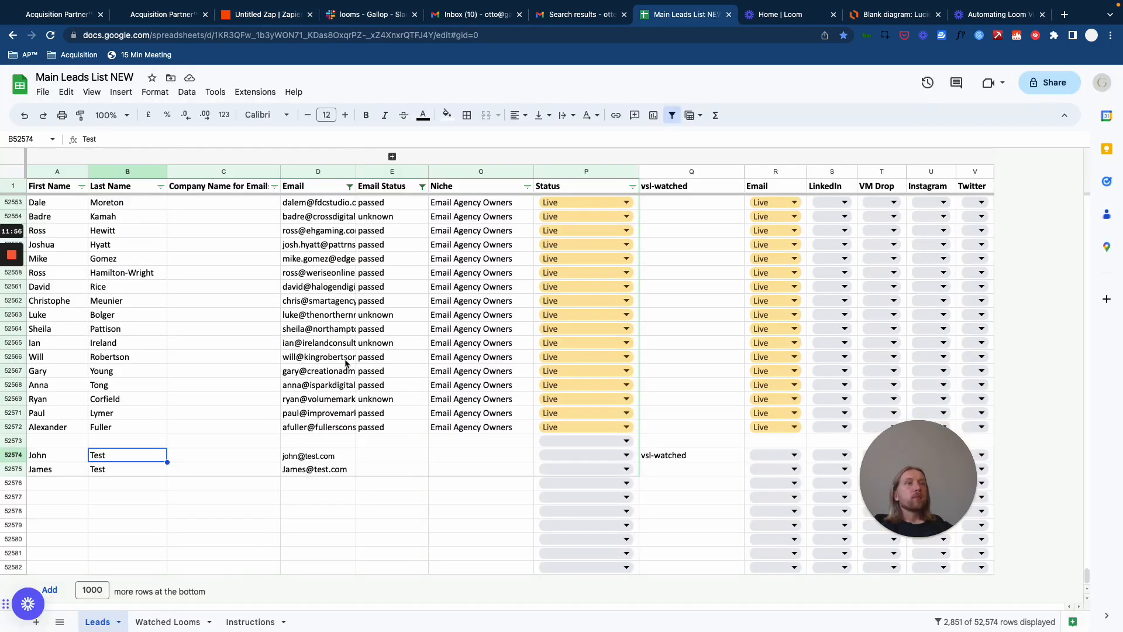
left_click(237, 525)
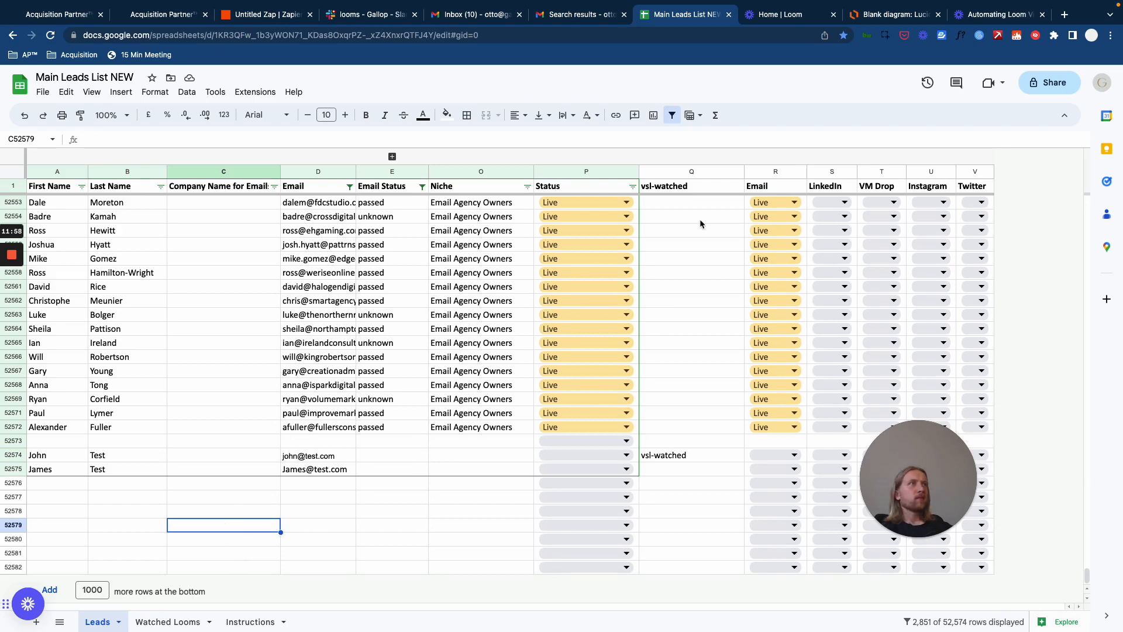
left_click(673, 188)
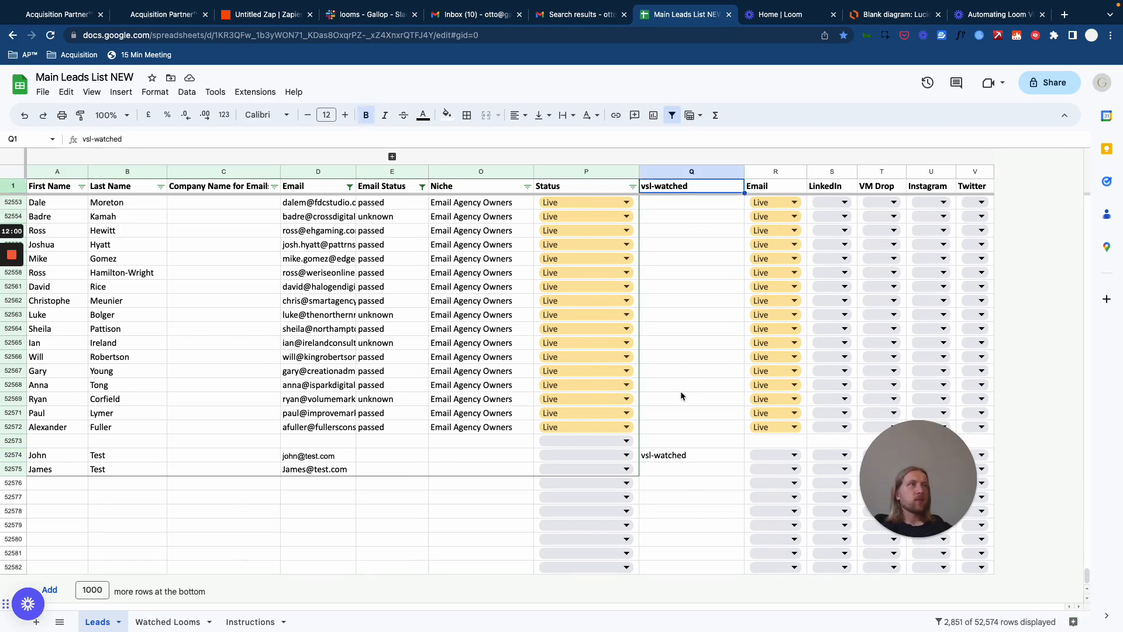
Try to undo the last spreadsheet change, collapse the expanded column group again and reselect the vsl-watched header
key("super+z")
left_click(498, 384)
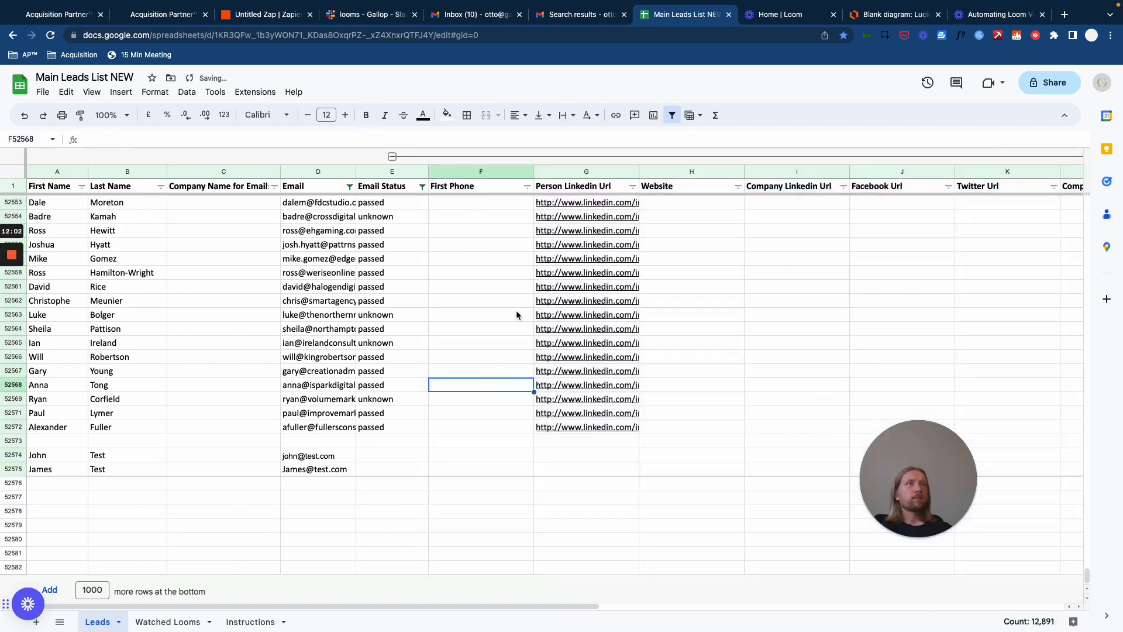
left_click(392, 157)
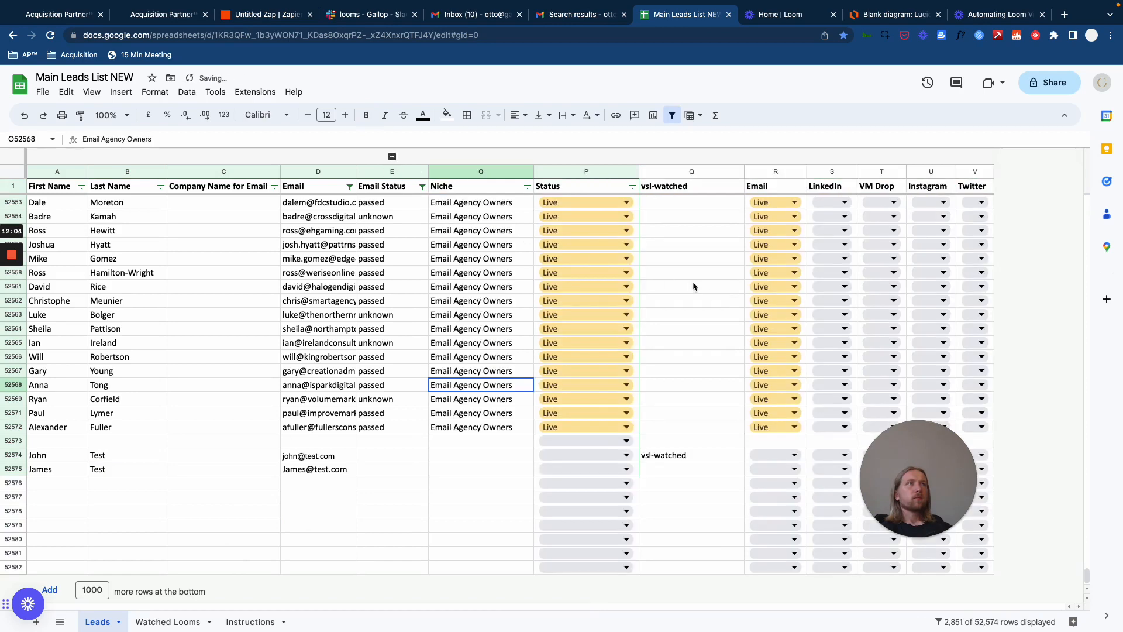
key("super+z")
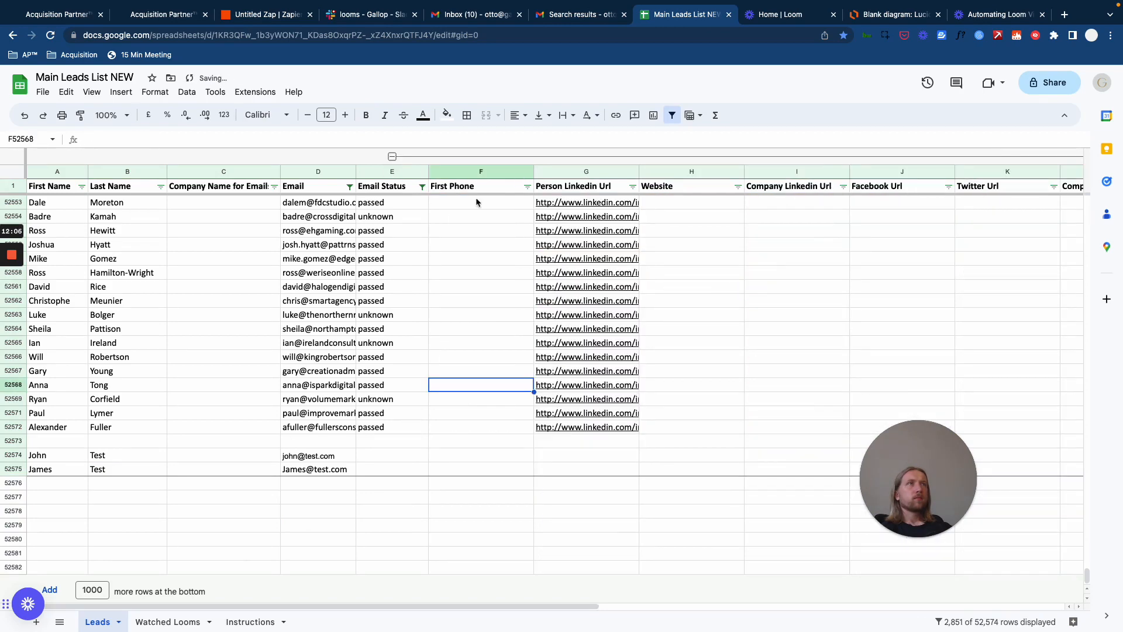
left_click(392, 156)
left_click(675, 188)
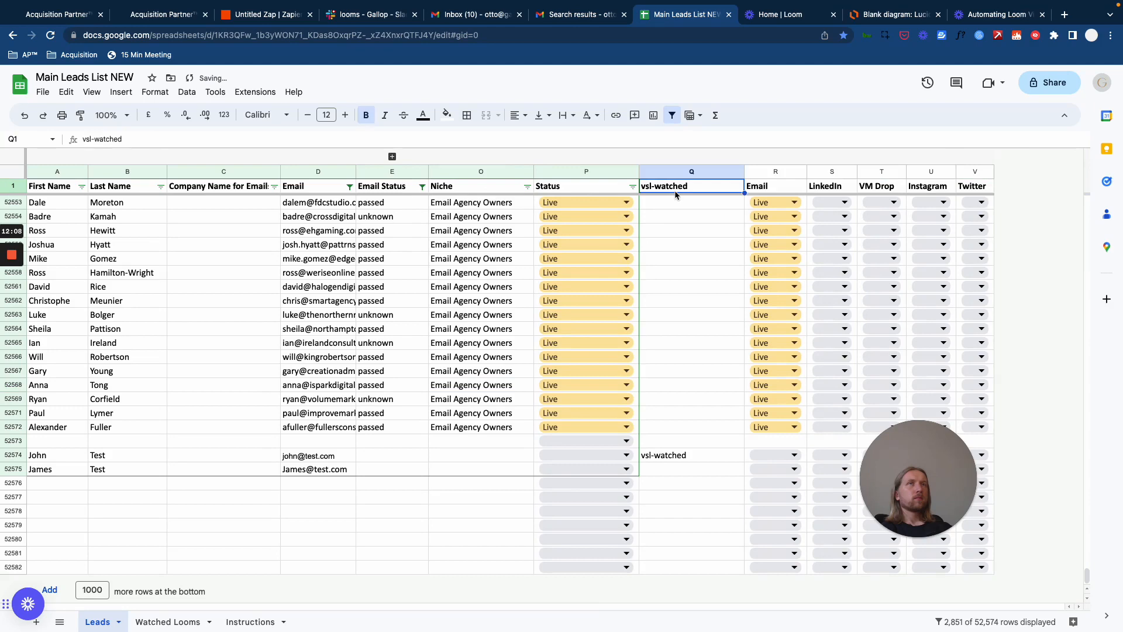
Undo several of the most recent edits in the Main Leads List NEW spreadsheet
left_click(25, 116)
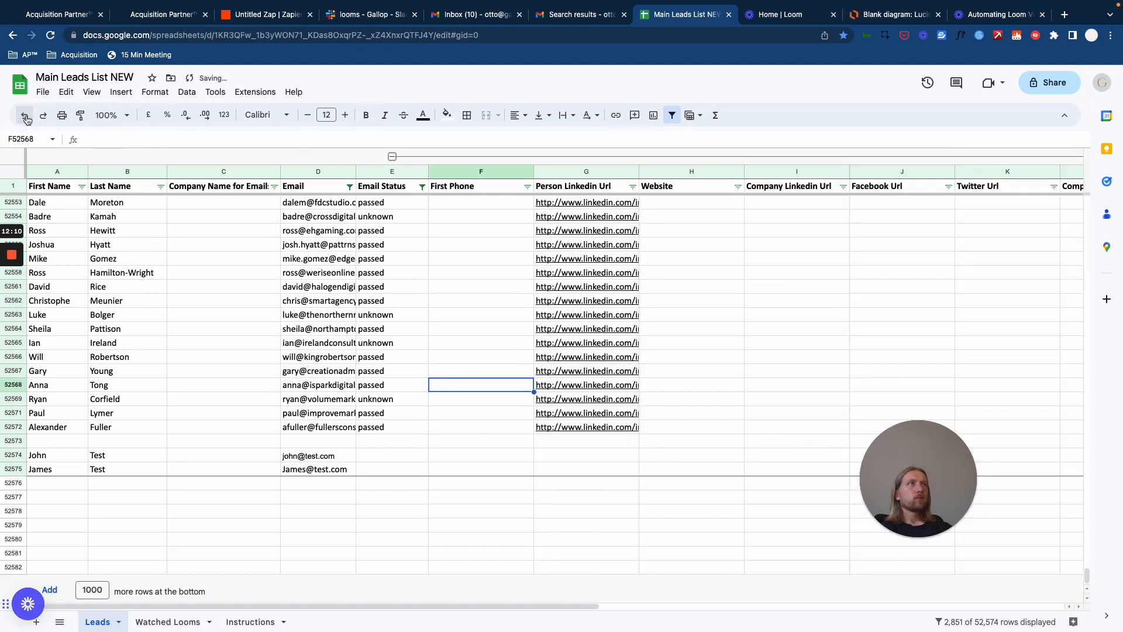
left_click(26, 116)
left_click(27, 116)
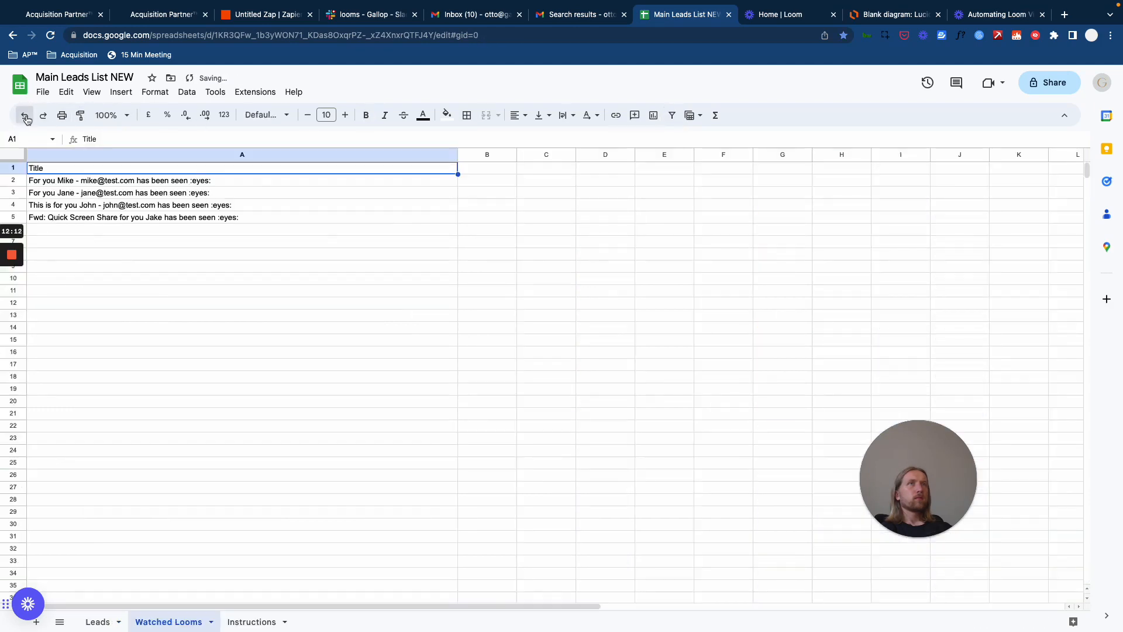
left_click(26, 117)
Set the header of column Q on the Leads sheet to Tag
left_click(662, 329)
left_click(671, 191)
type("Tgag")
key("Return")
left_click(662, 289)
scroll(602, 542, "down", 8)
Return to the untitled Zap in Zapier and set the trigger column to vsl-watched
left_click(278, 14)
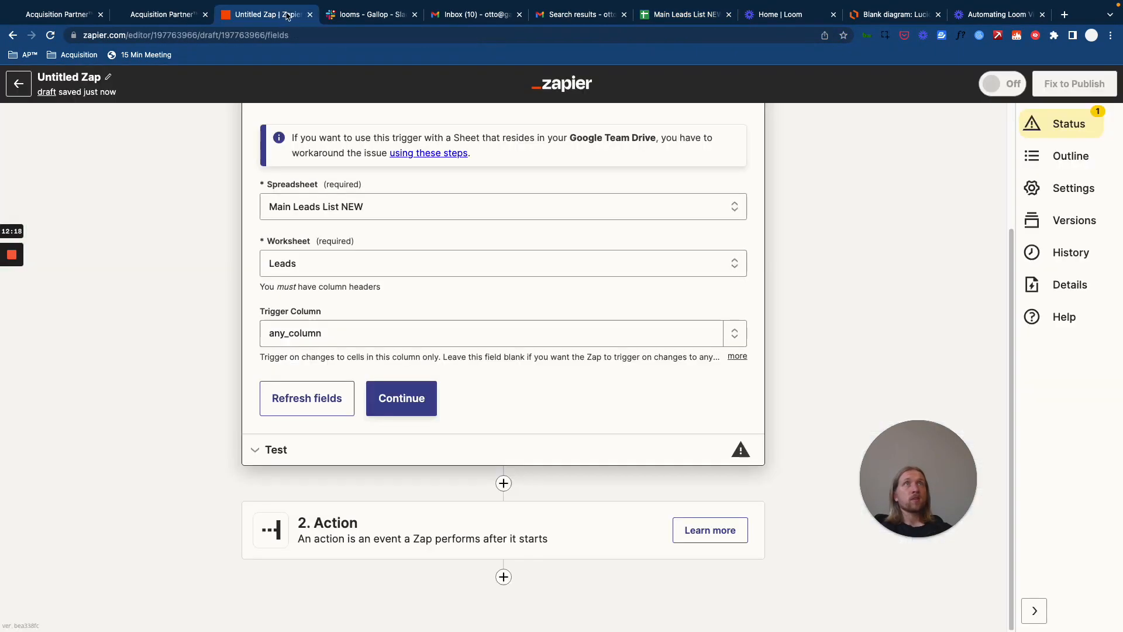
left_click(320, 335)
left_click(316, 369)
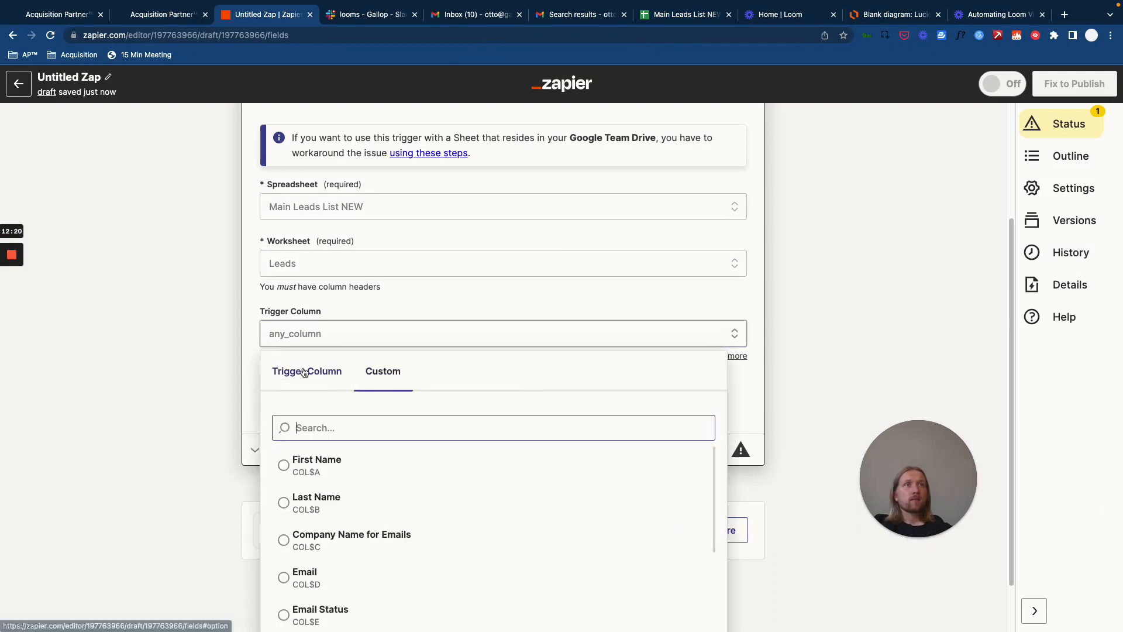
type("vs")
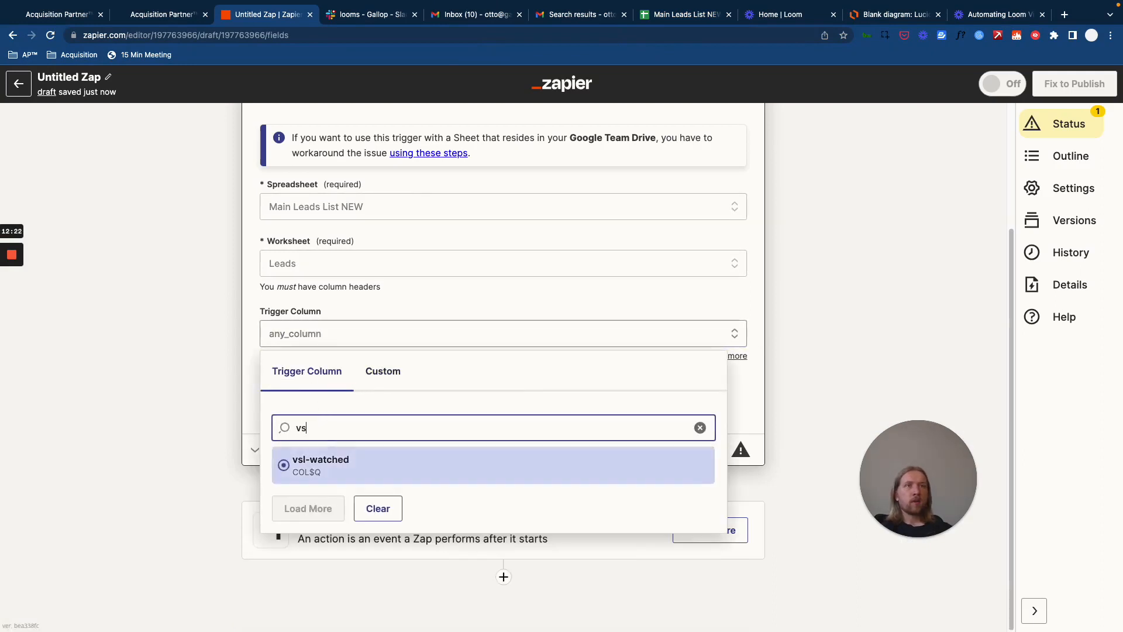
left_click(324, 473)
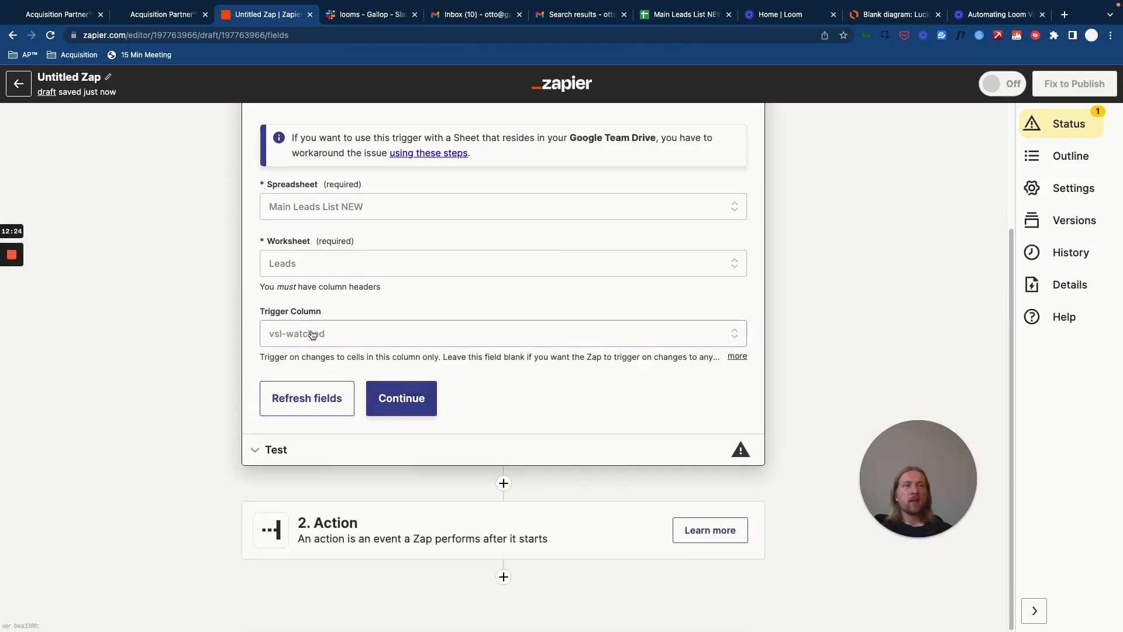
Test the spreadsheet row trigger and continue to the Zap's second step
left_click(401, 403)
left_click(510, 471)
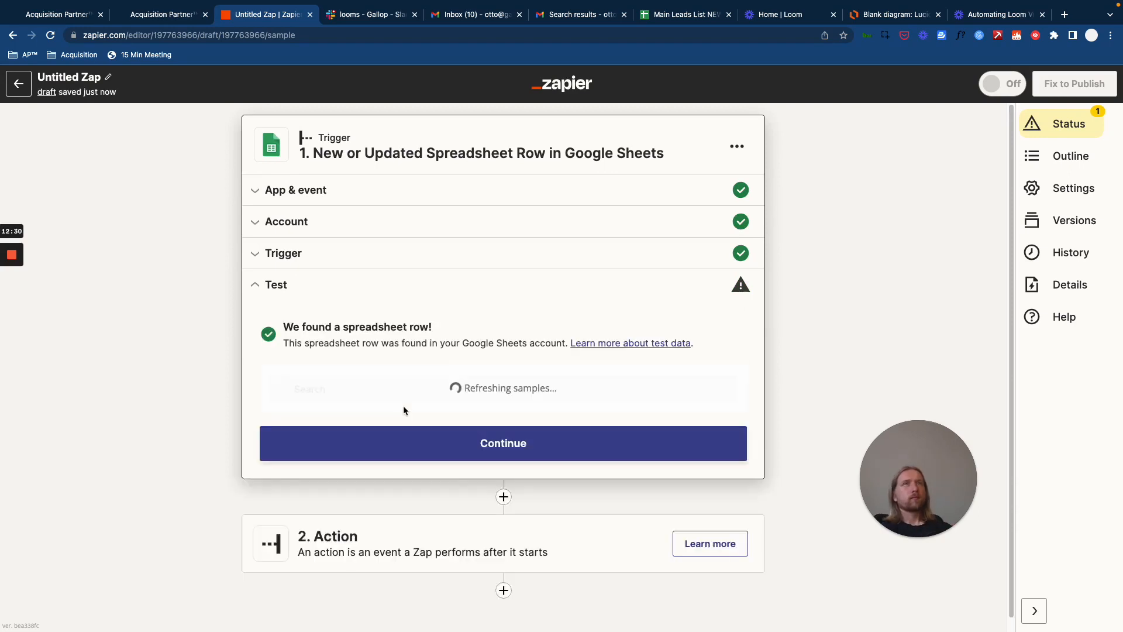
left_click(498, 541)
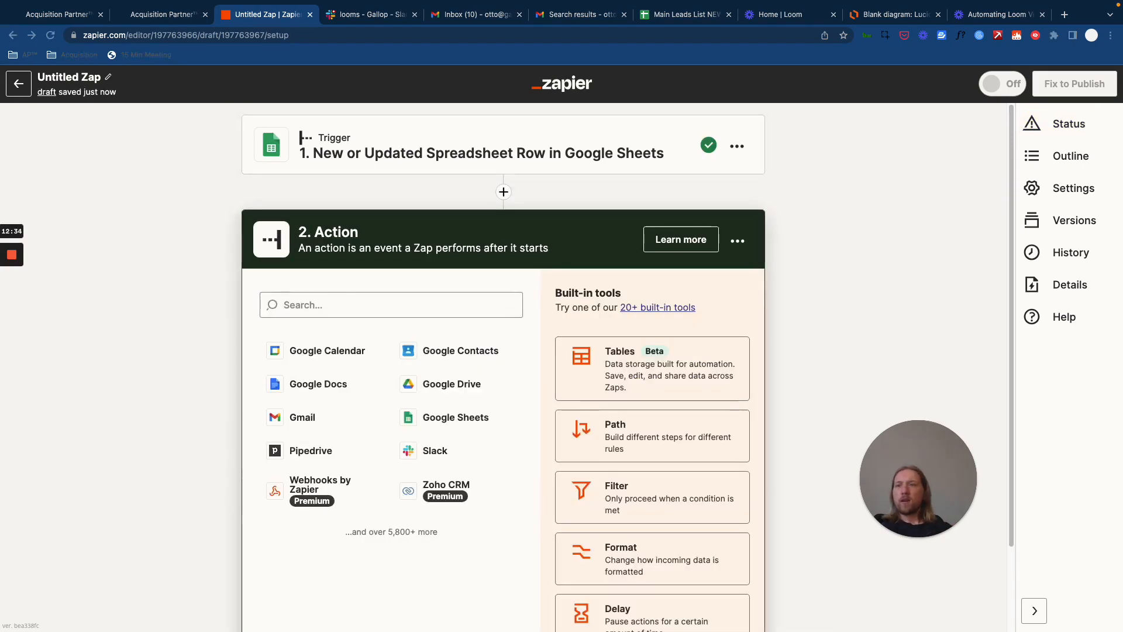
Add a Filter as the second step and base its condition on the Tag field
scroll(609, 432, "down", 2)
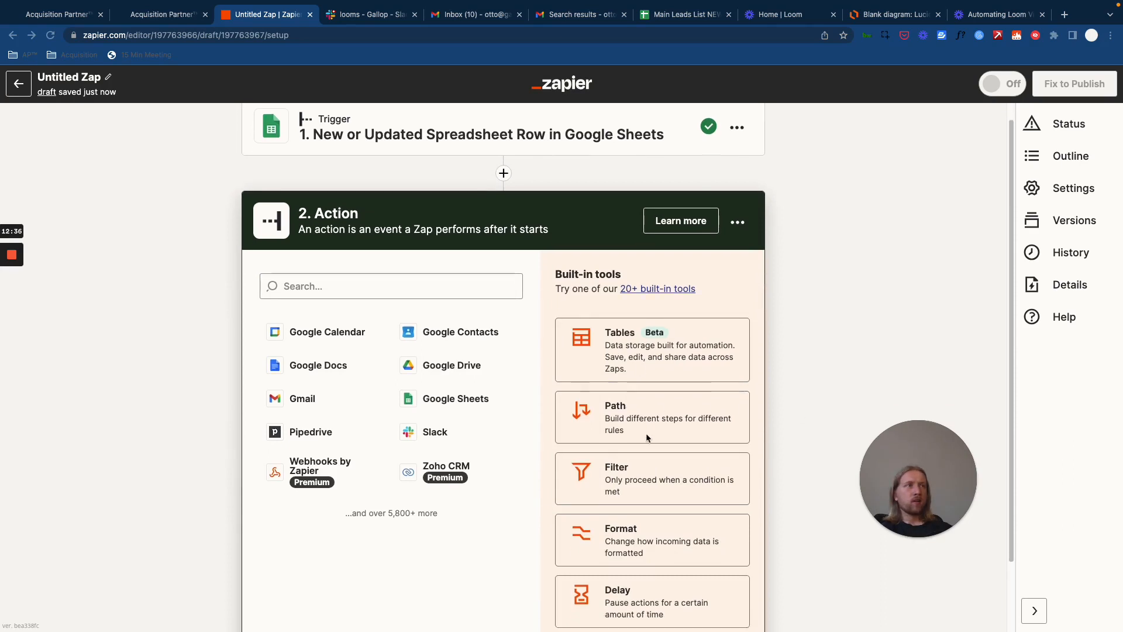
left_click(609, 445)
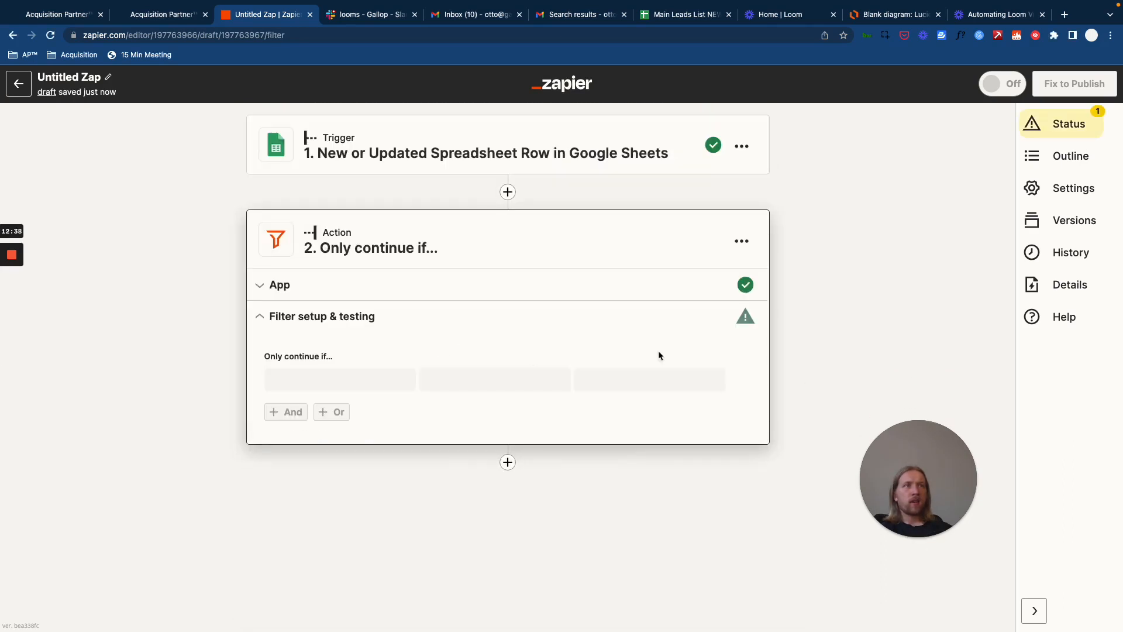
left_click(339, 382)
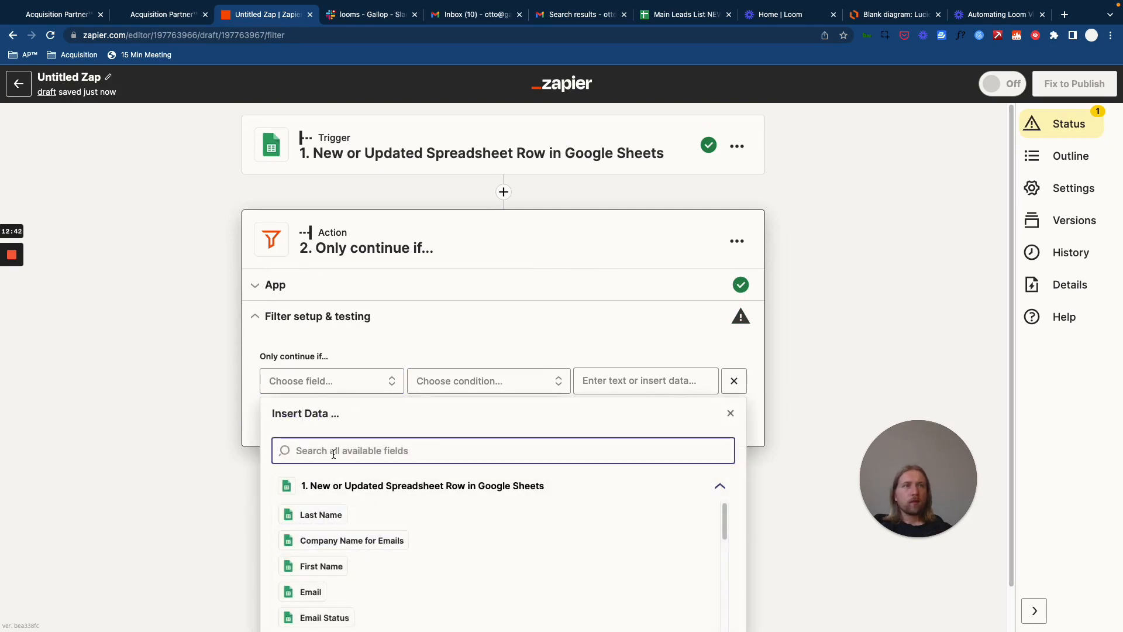
type("va")
key("BackSpace")
key("BackSpace")
type("tag")
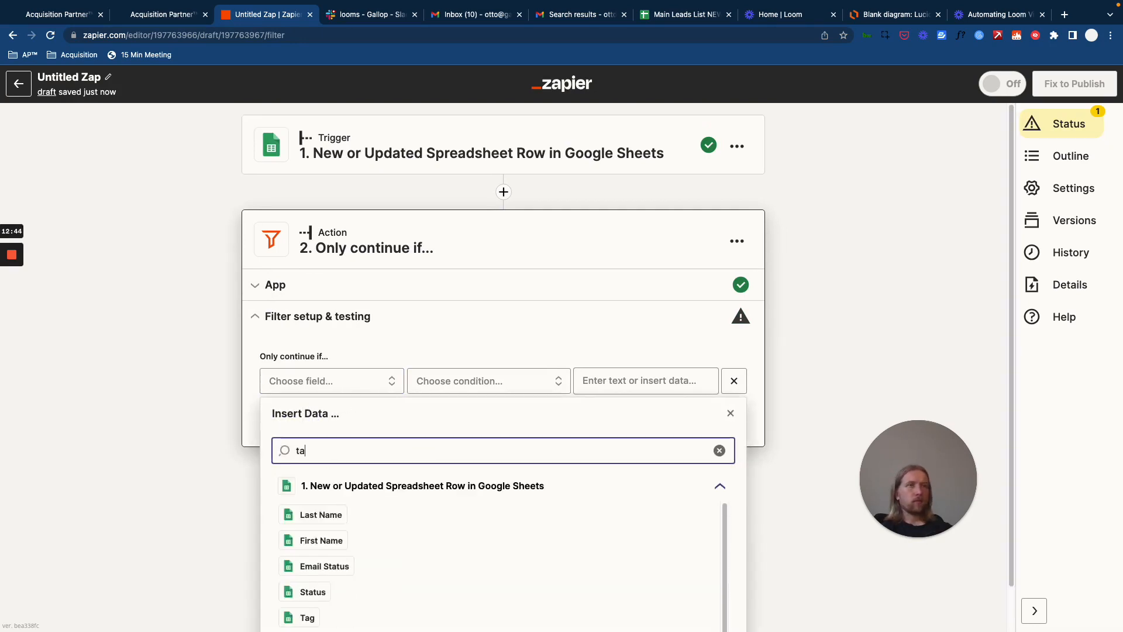
left_click(312, 515)
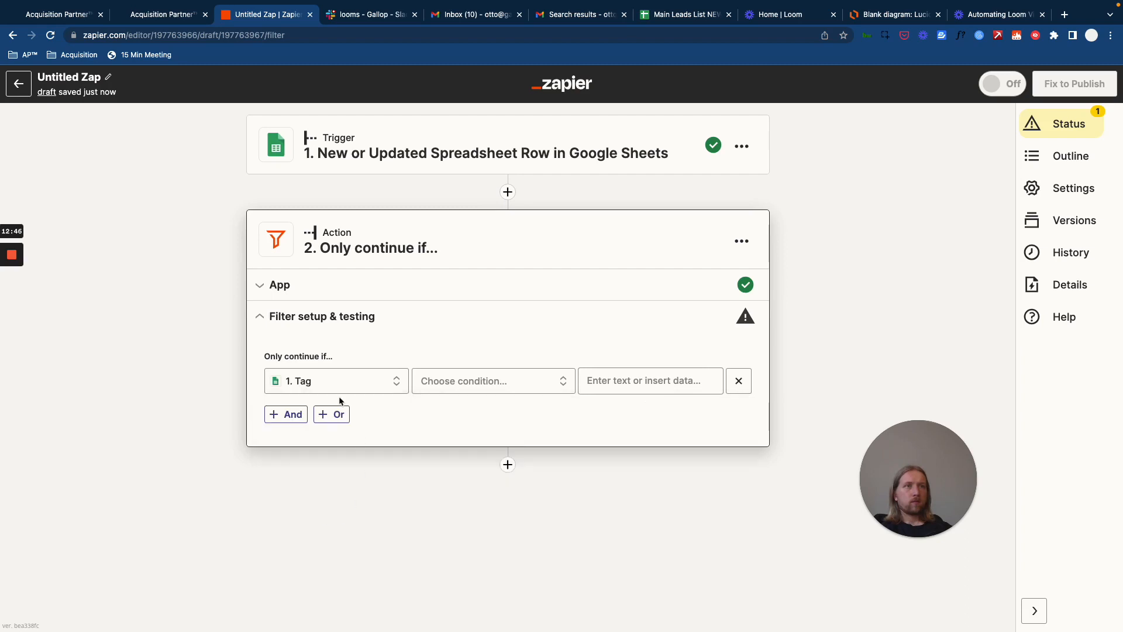
Make the filter continue only if the Tag exactly matches vsl-watched, test it and proceed to the third step
left_click(445, 385)
left_click(467, 461)
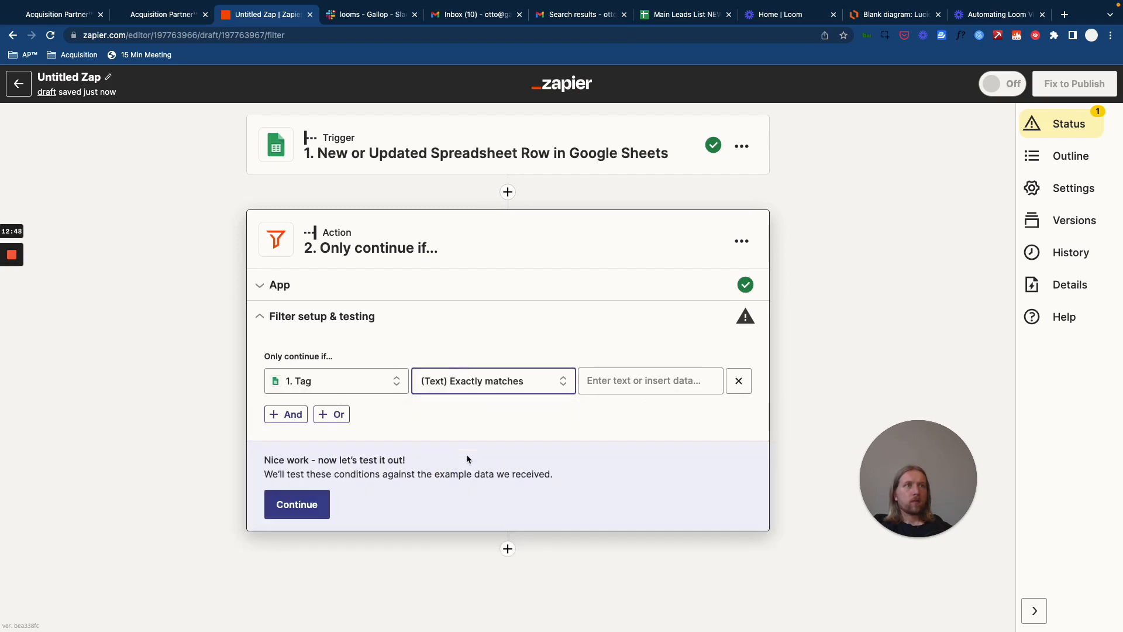
left_click(653, 380)
type("vsl-watched")
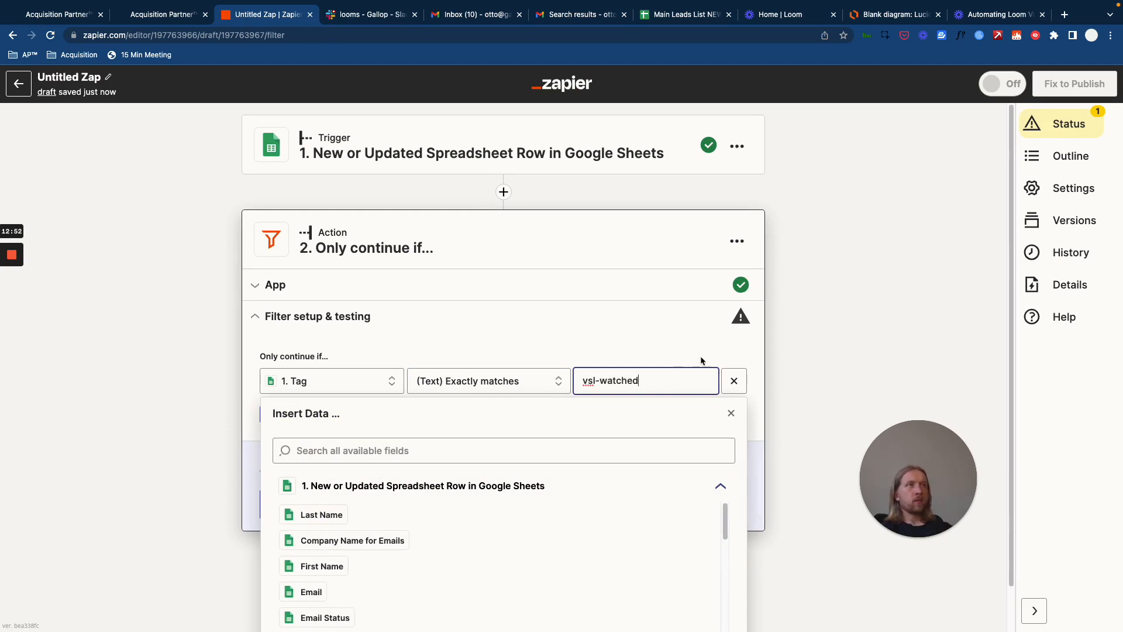
left_click(615, 304)
left_click(321, 506)
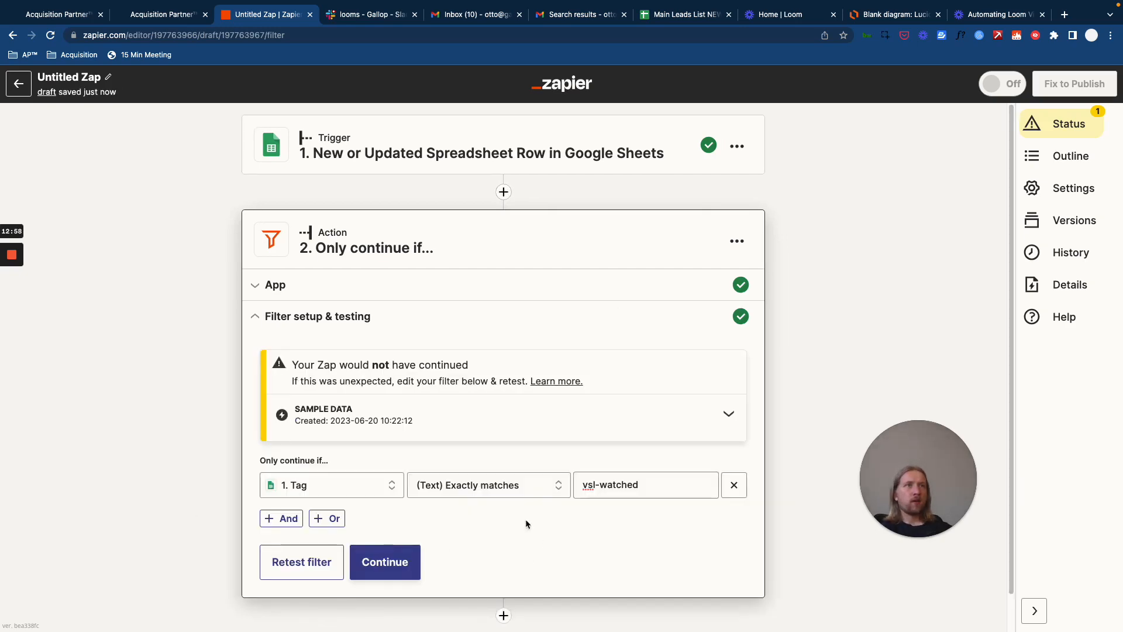
left_click(385, 562)
Search the action apps for "leadconn" and choose LeadConnector as the third step
type("leadonn")
key("BackSpace")
key("BackSpace")
key("BackSpace")
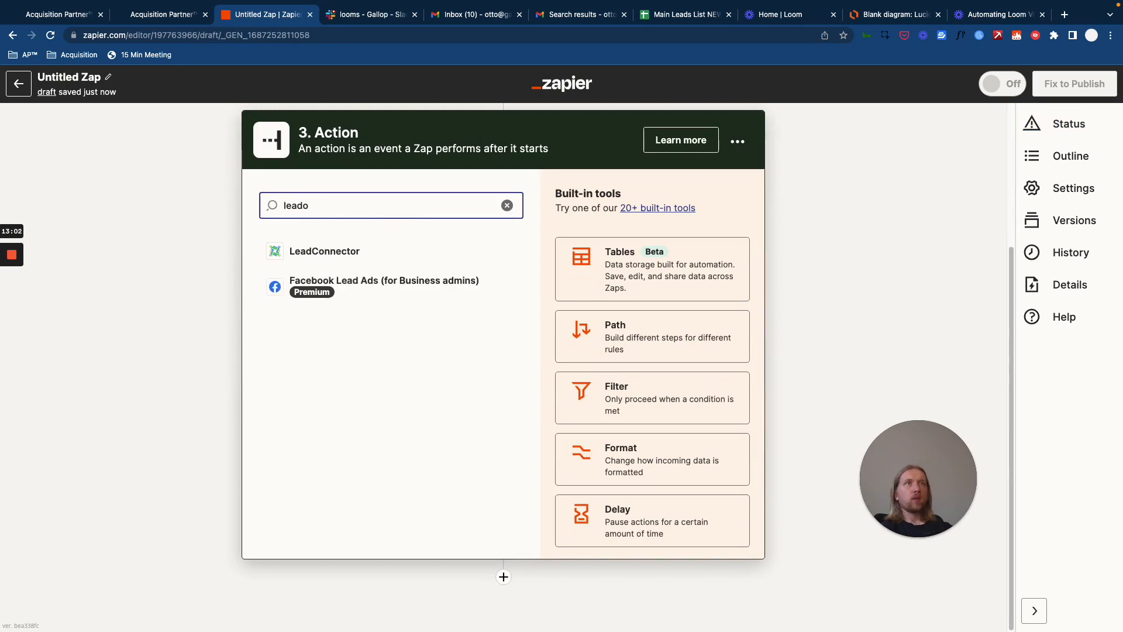
type("conn")
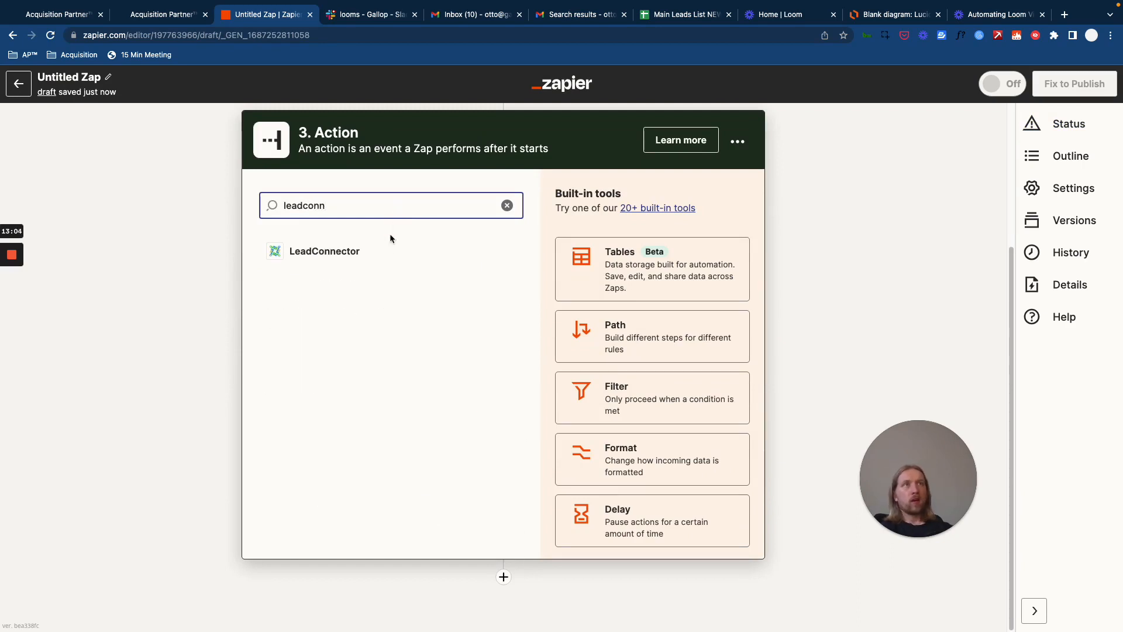
left_click(377, 251)
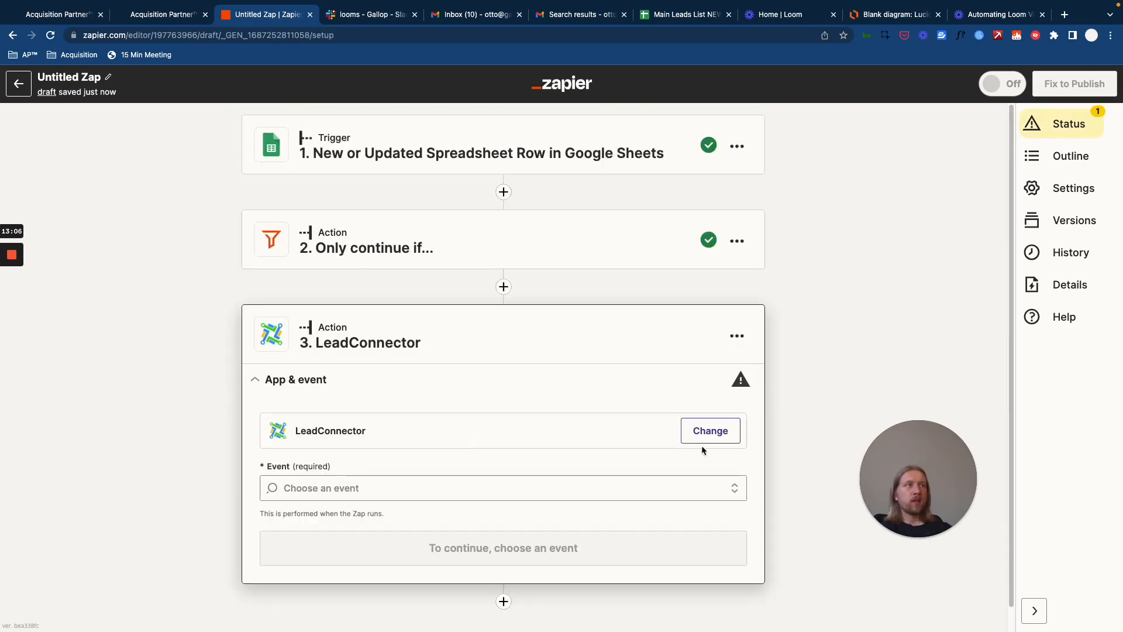
Set the LeadConnector event to Add/Update Contact and continue to the account setup
left_click(481, 488)
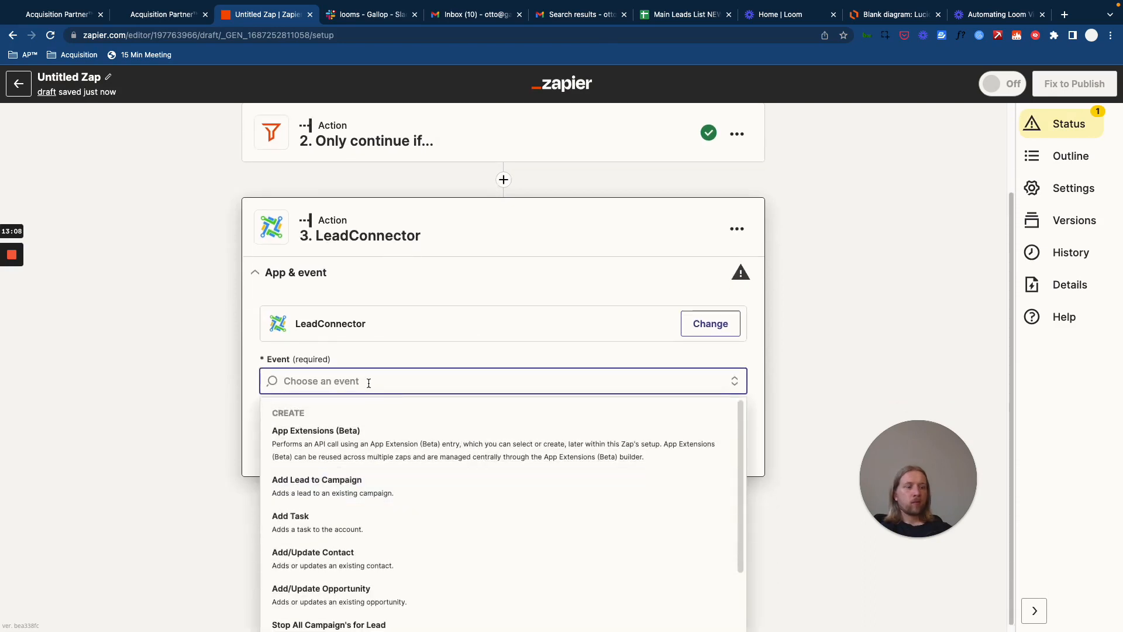
type("add")
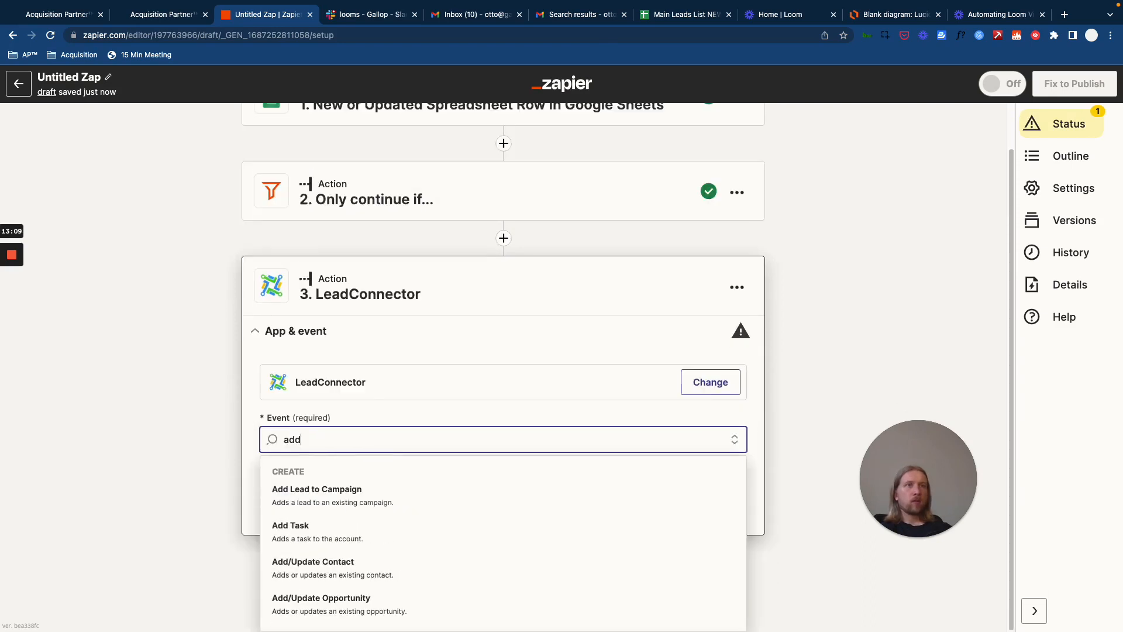
left_click(292, 572)
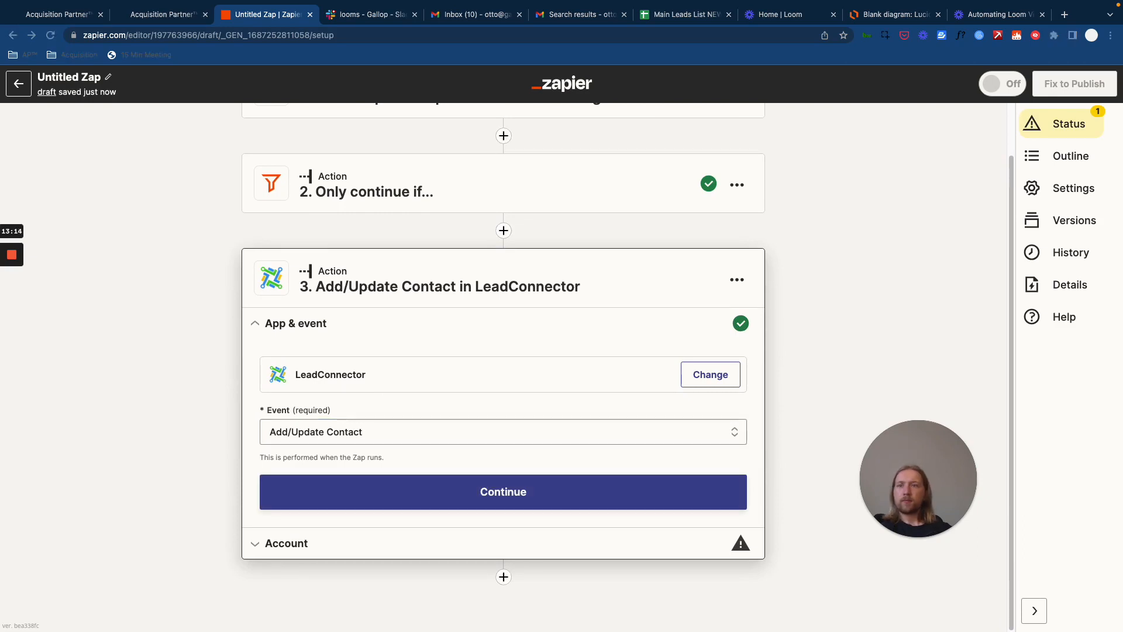
left_click(480, 433)
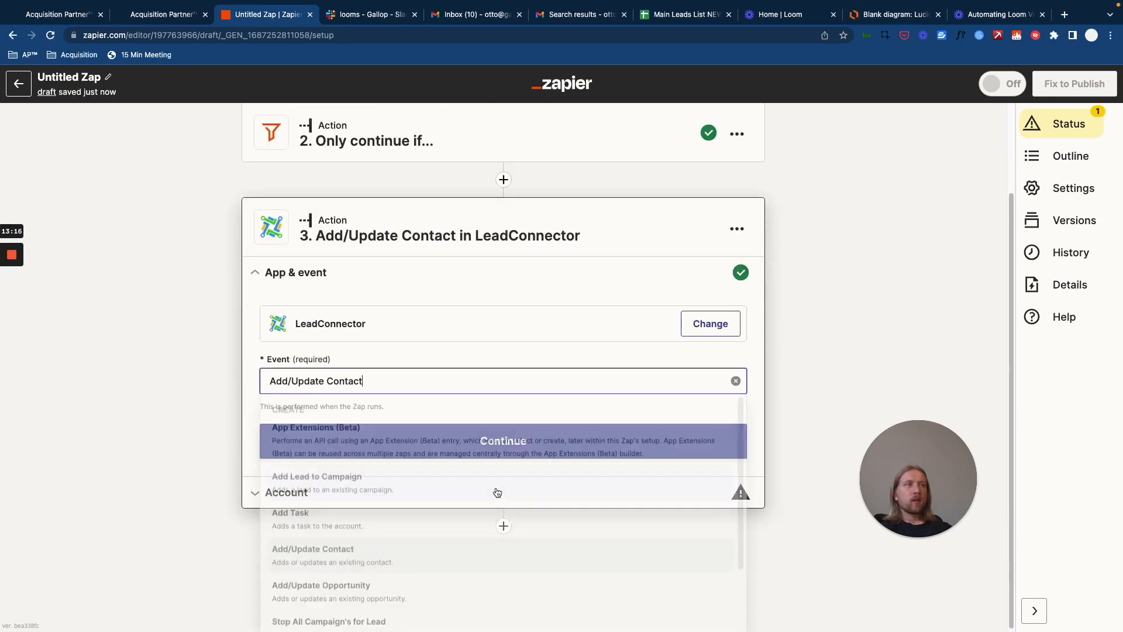
left_click(230, 410)
left_click(477, 493)
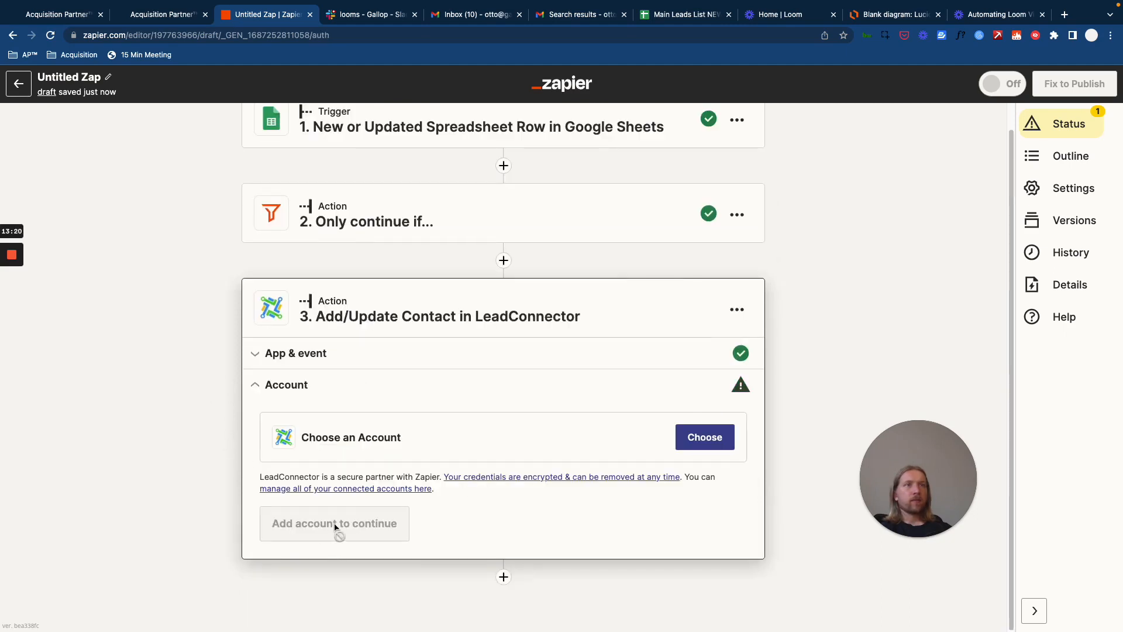
Choose the connected LeadConnector account for the contact action and continue to its field setup
left_click(705, 437)
left_click(406, 444)
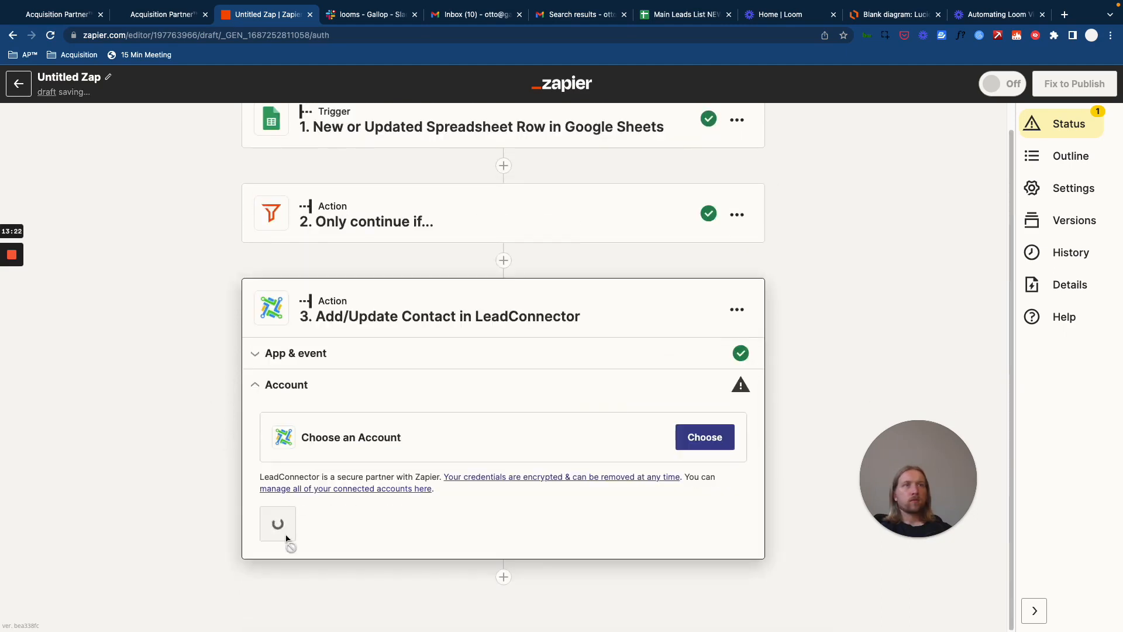
left_click(308, 492)
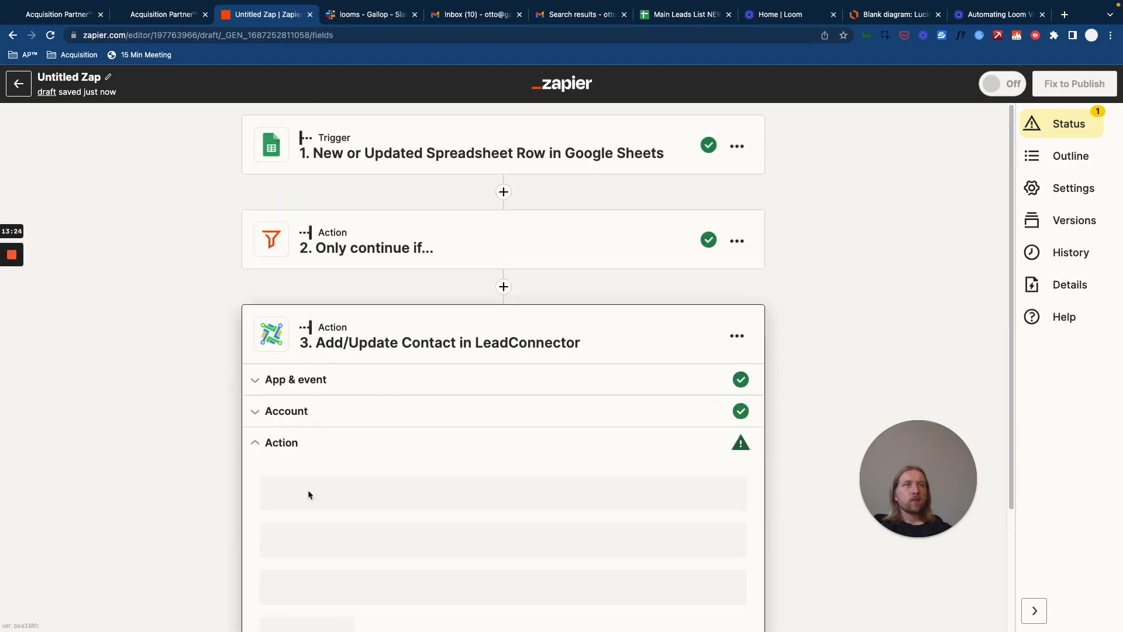
Look through the LeadConnector contact fields and compare them with the columns of the Leads sheet
scroll(371, 346, "down", 4)
scroll(329, 291, "down", 2)
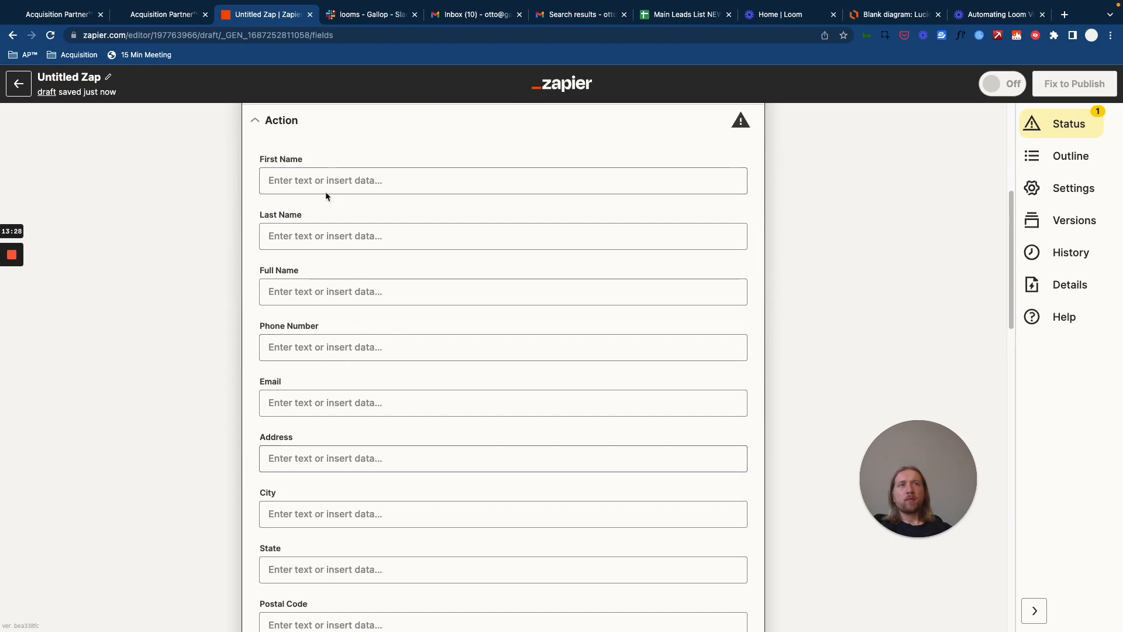
scroll(396, 349, "down", 4)
left_click(679, 16)
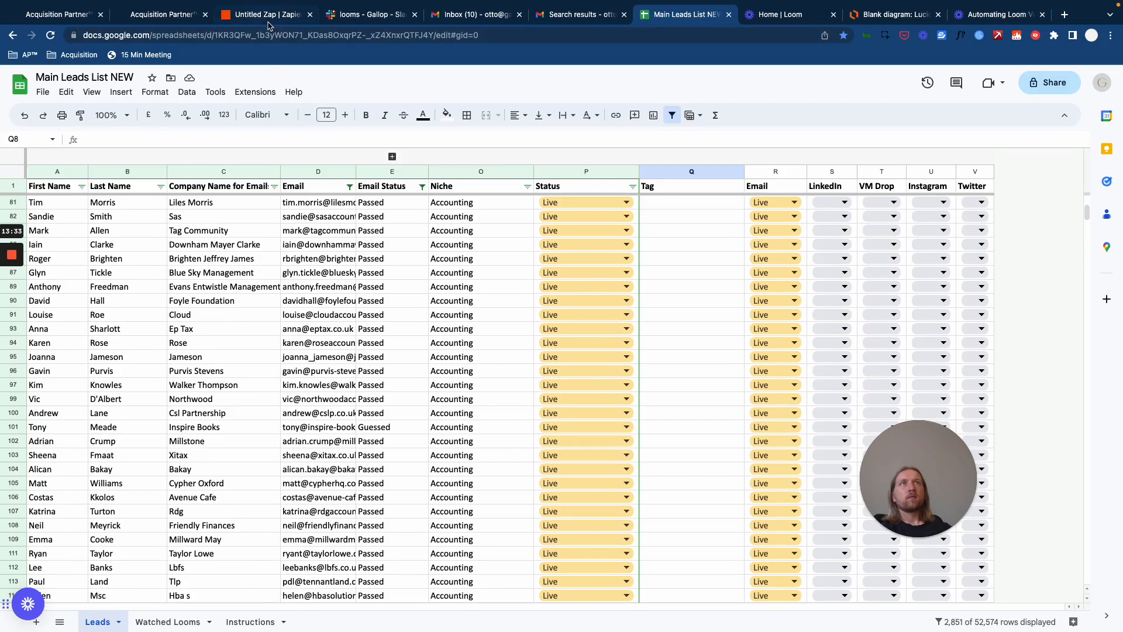
Map the LeadConnector contact's Tags field to the Tag column from the Google Sheets trigger and check the remaining contact fields
left_click(269, 18)
scroll(295, 298, "up", 2)
scroll(299, 290, "up", 2)
scroll(433, 423, "down", 7)
scroll(523, 390, "up", 1)
scroll(522, 390, "up", 1)
left_click(337, 409)
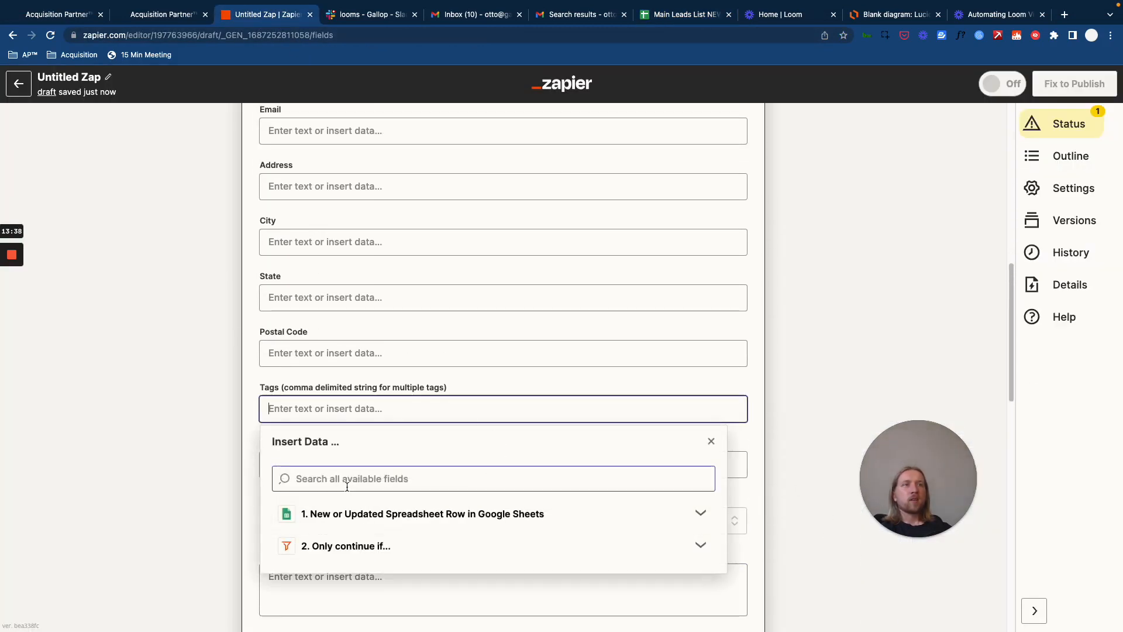
left_click(368, 515)
left_click(364, 469)
type("tag")
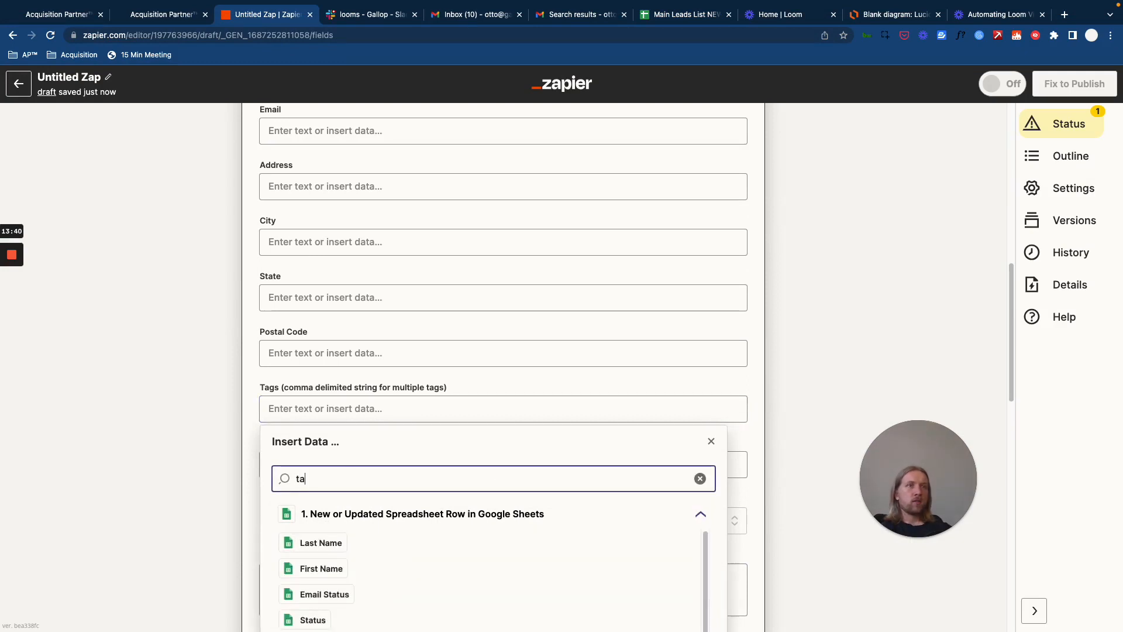
left_click(307, 543)
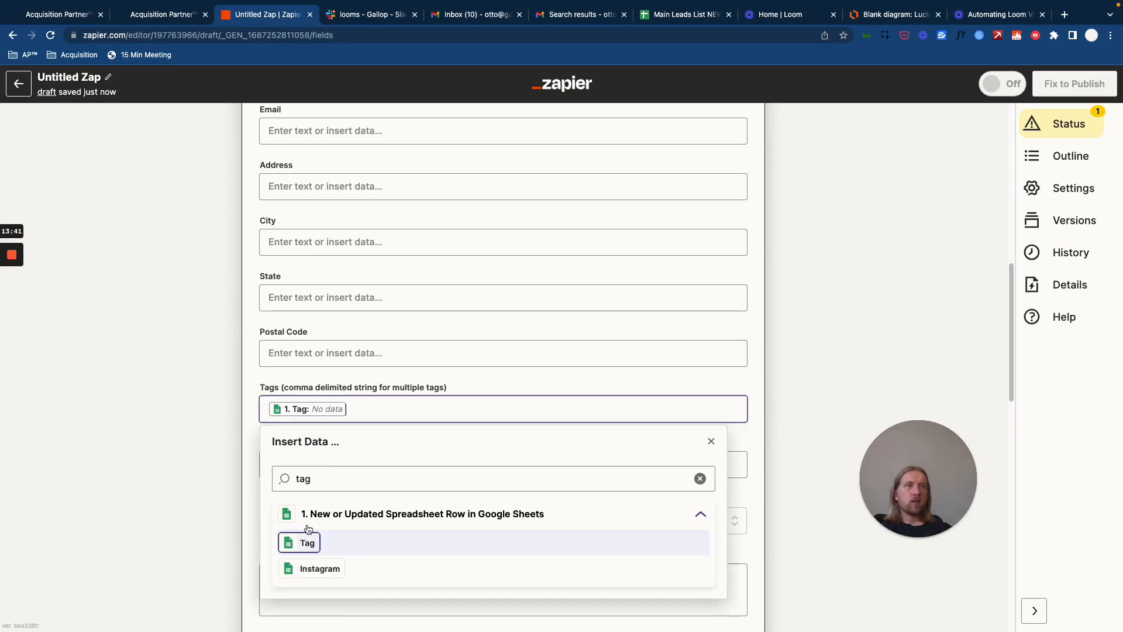
left_click(255, 419)
scroll(504, 404, "down", 4)
scroll(327, 292, "down", 5)
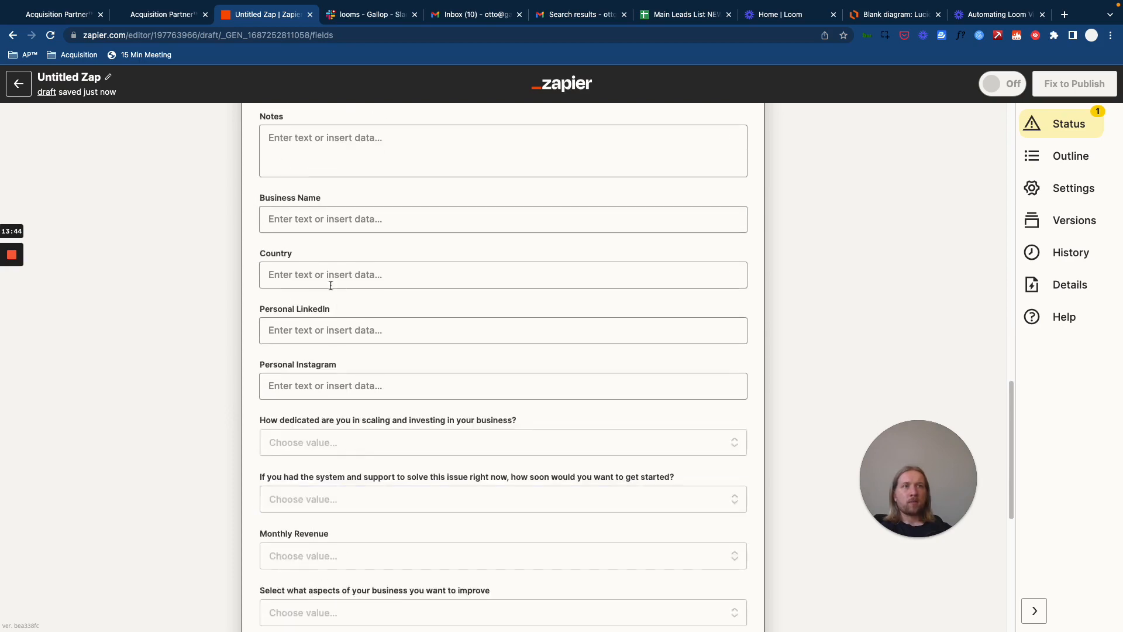
scroll(371, 402, "up", 20)
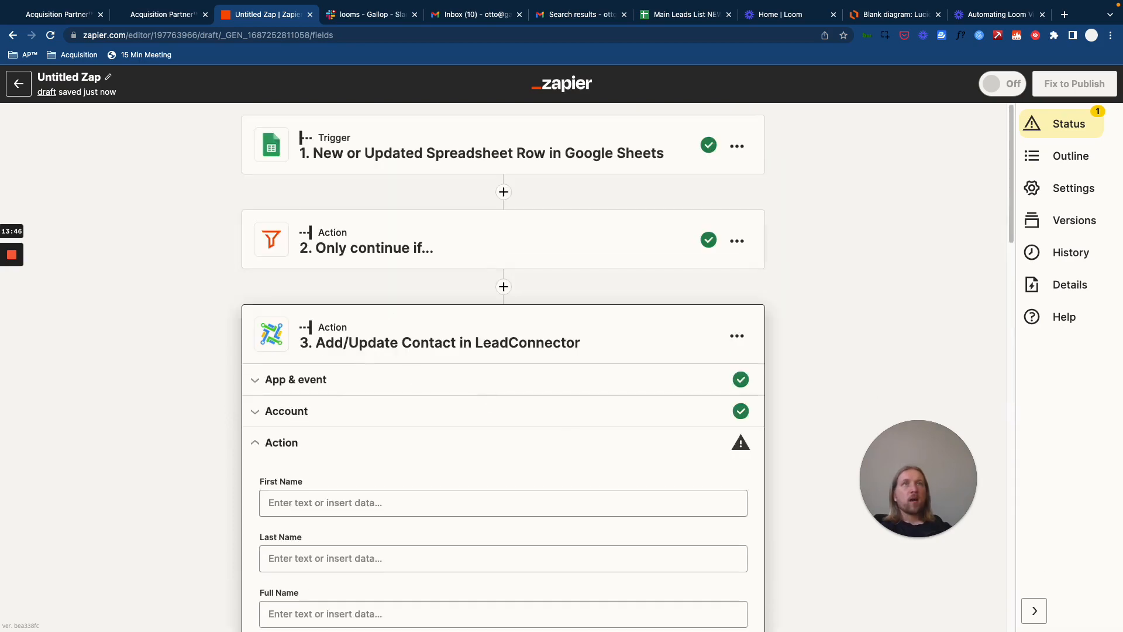
Review the watched-video notifications in the looms Slack channel and the matching titles in the Watched Looms sheet
left_click(678, 15)
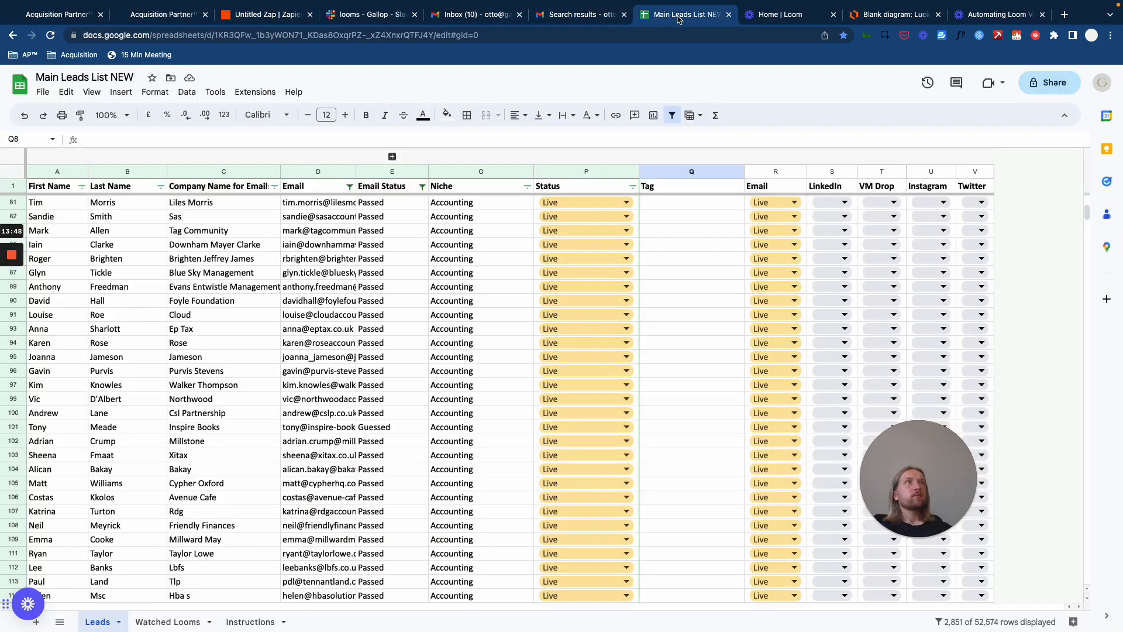
left_click(369, 14)
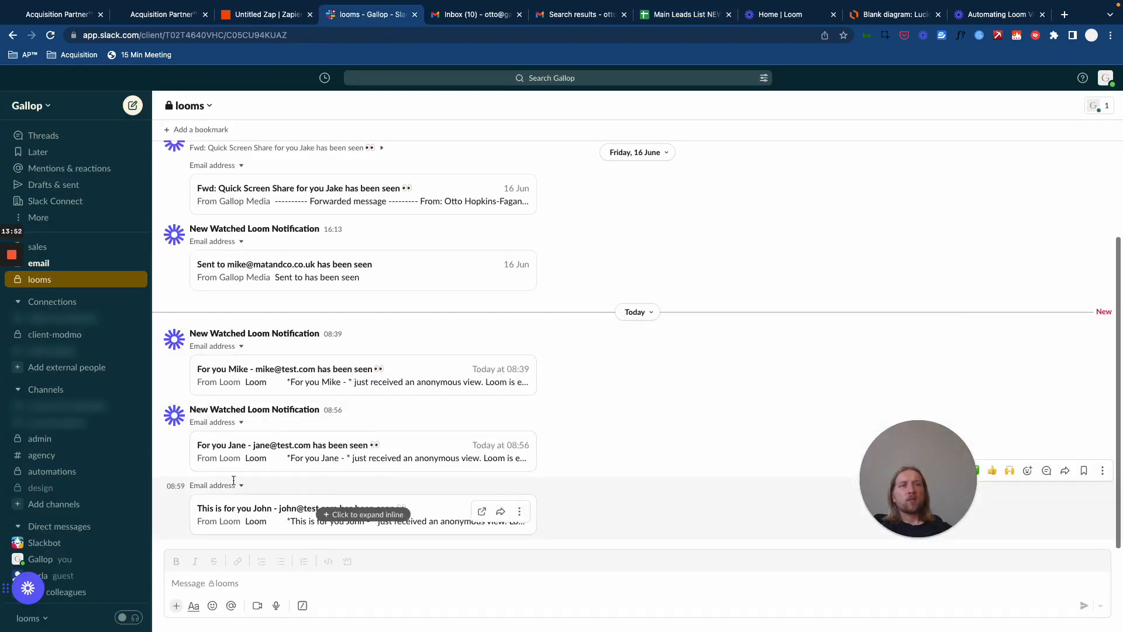
left_click(661, 14)
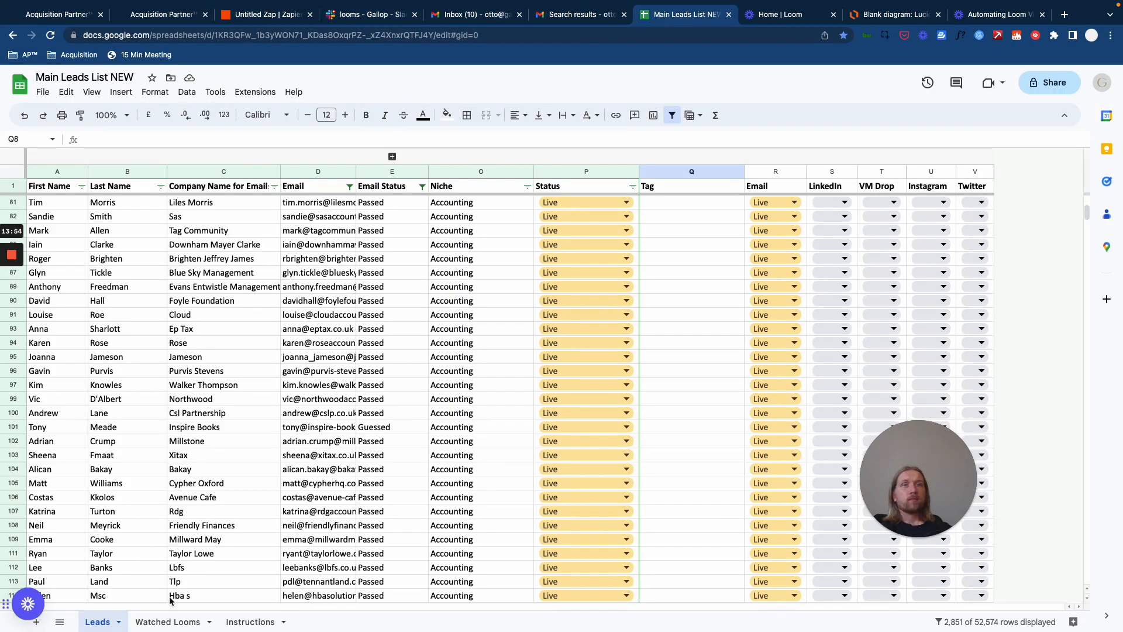
left_click(167, 621)
left_click(150, 256)
left_click(175, 340)
Go to the test leads at the end of the Leads sheet and inspect the vsl-watched tag
left_click(98, 622)
scroll(222, 443, "down", 20)
left_click_drag(1087, 227, 1076, 585)
left_click(155, 524)
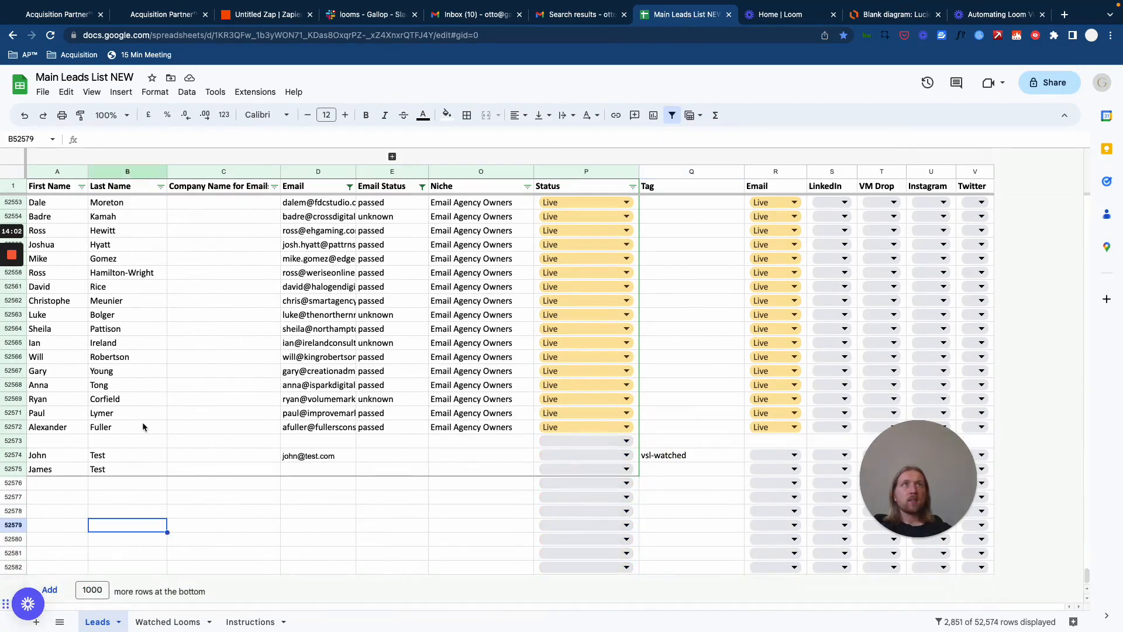
left_click(286, 494)
left_click(667, 456)
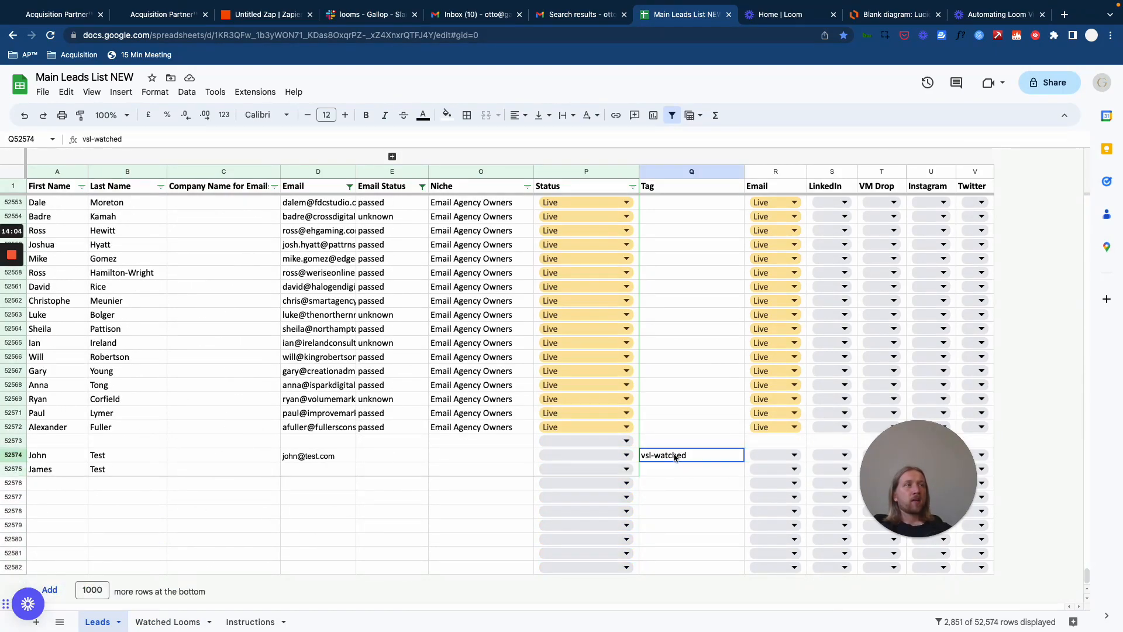
Look over the contacts and their tags in the GHL CRM, the looms Slack channel and the Gmail inbox
left_click(165, 16)
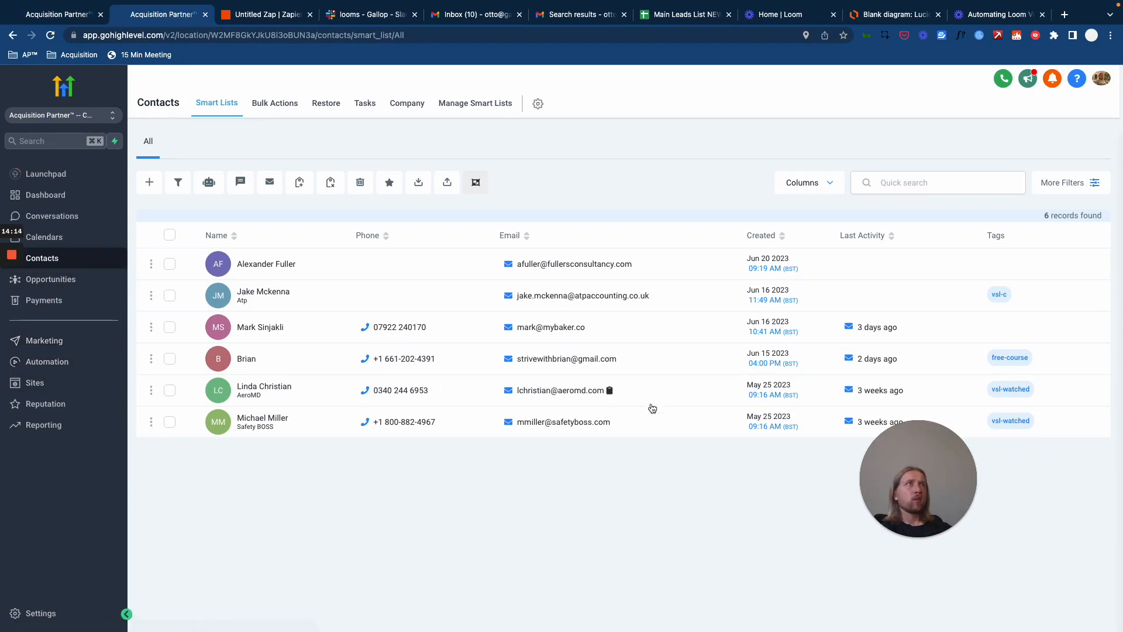
left_click(483, 20)
left_click(354, 17)
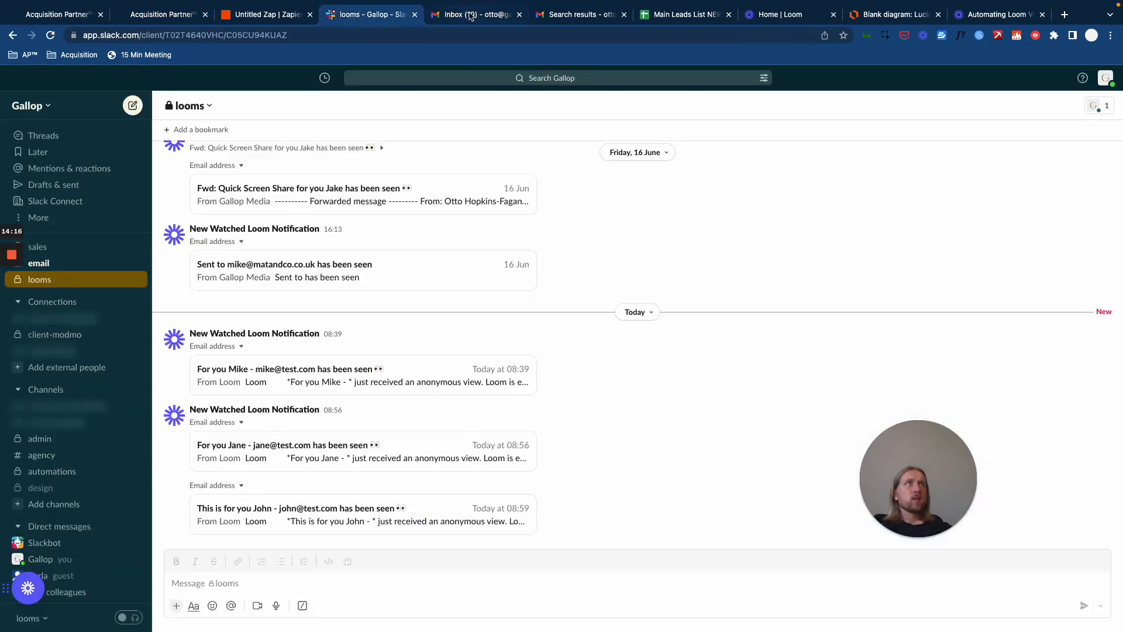
left_click(471, 16)
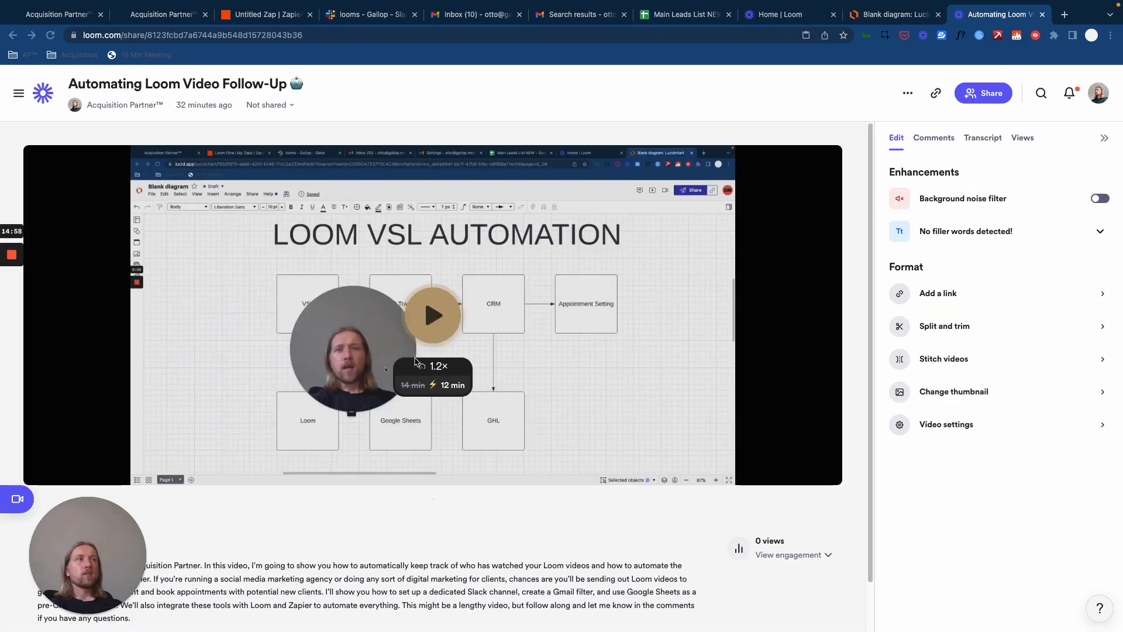
left_click_drag(148, 511, 146, 484)
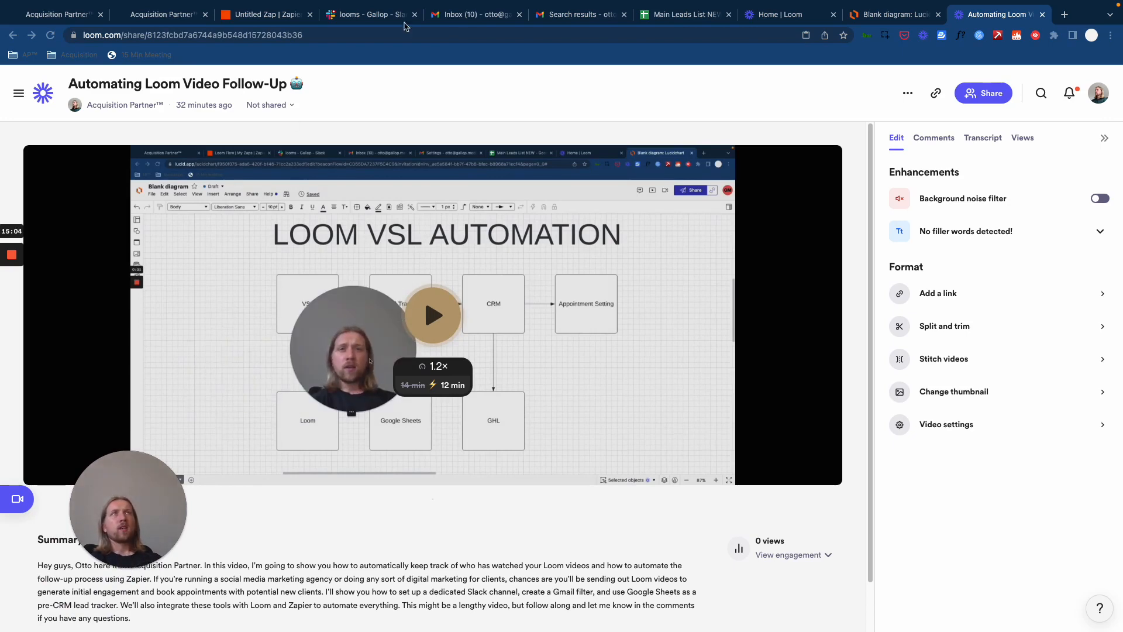
Examine how the first title in the Watched Looms sheet combines the lead's email with the "has been seen" text
left_click(675, 15)
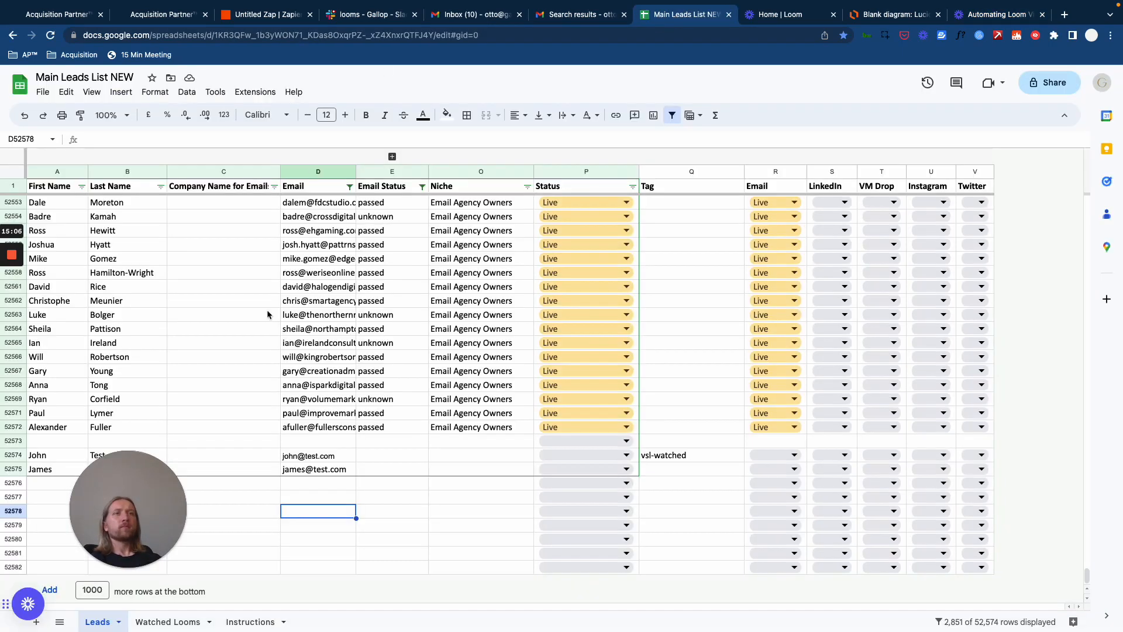
left_click(168, 621)
left_click(224, 281)
left_click(156, 182)
key("ctrl+c")
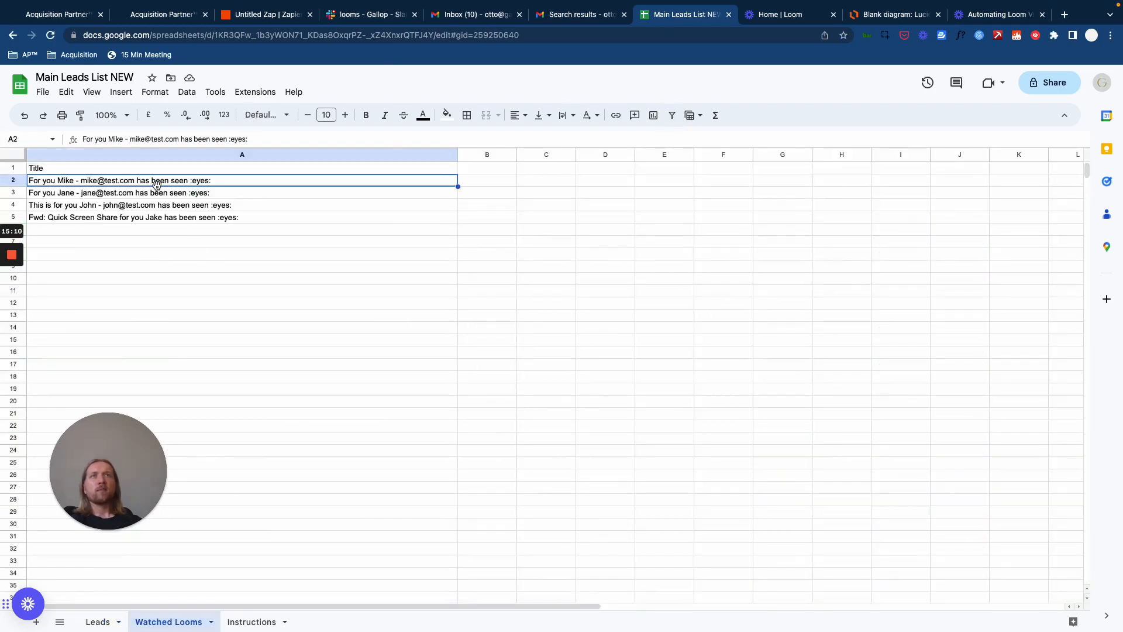
double_click(136, 180)
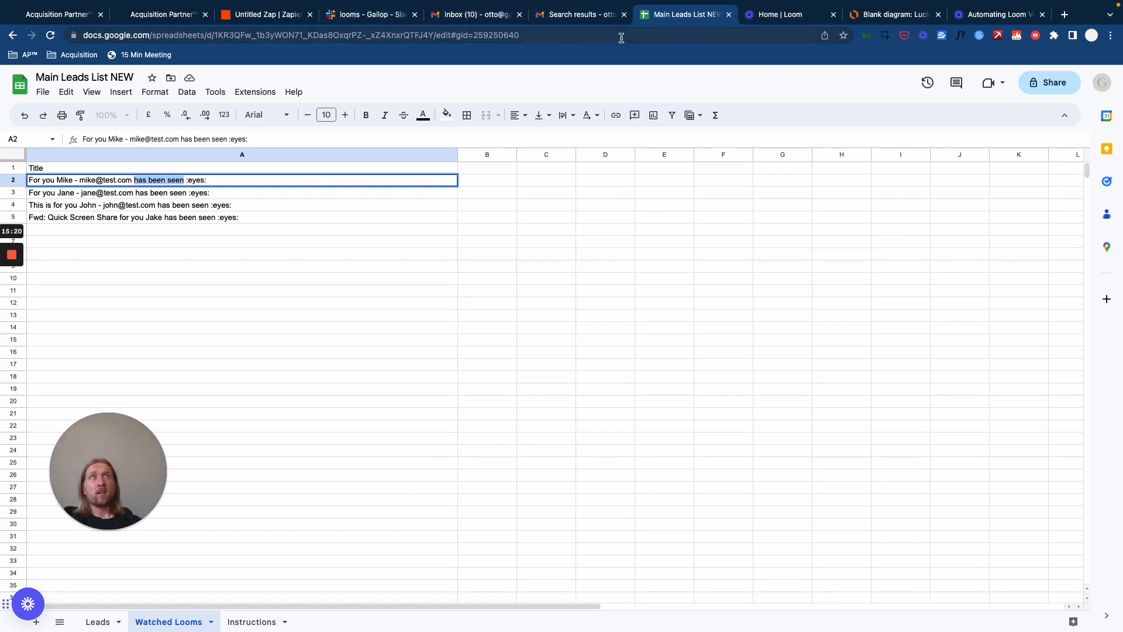
left_click(172, 244)
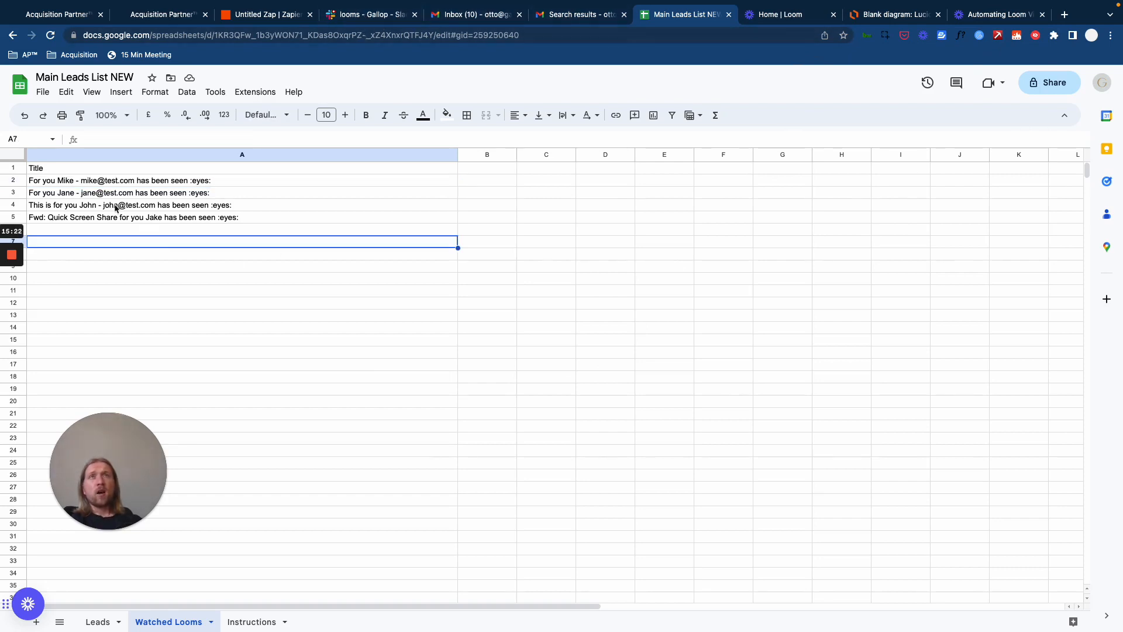
double_click(87, 180)
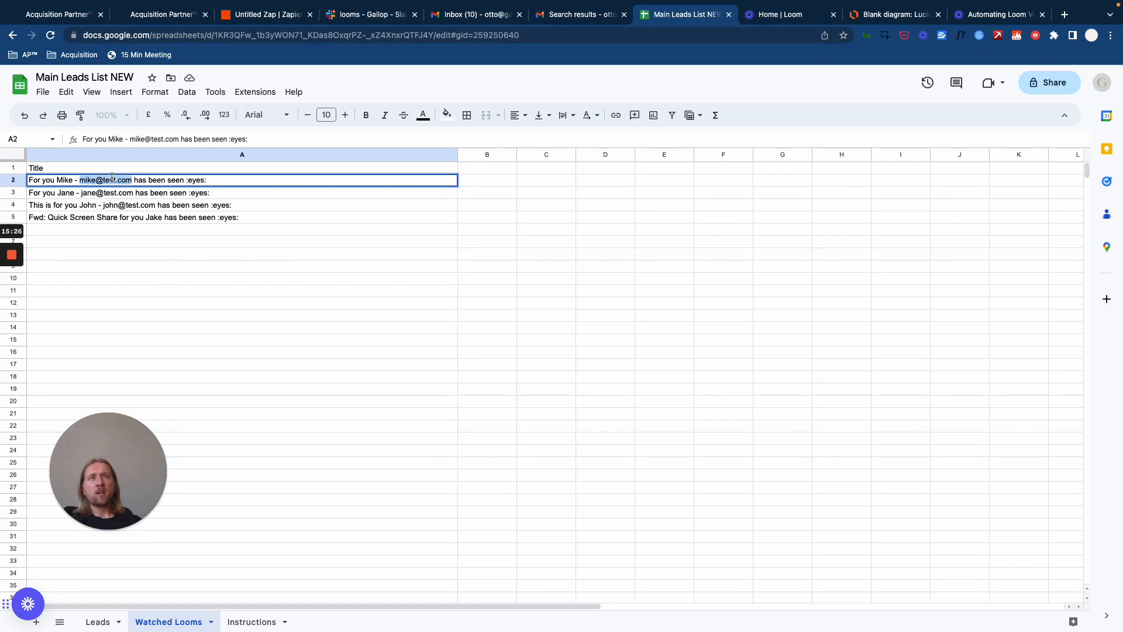
left_click(159, 271)
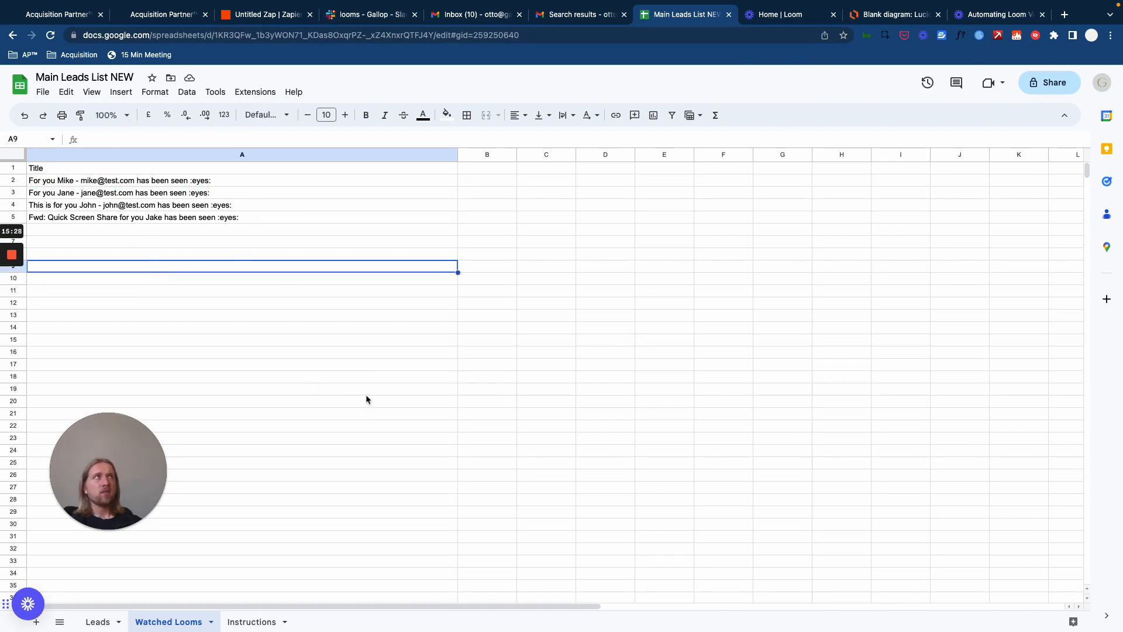
left_click(97, 232)
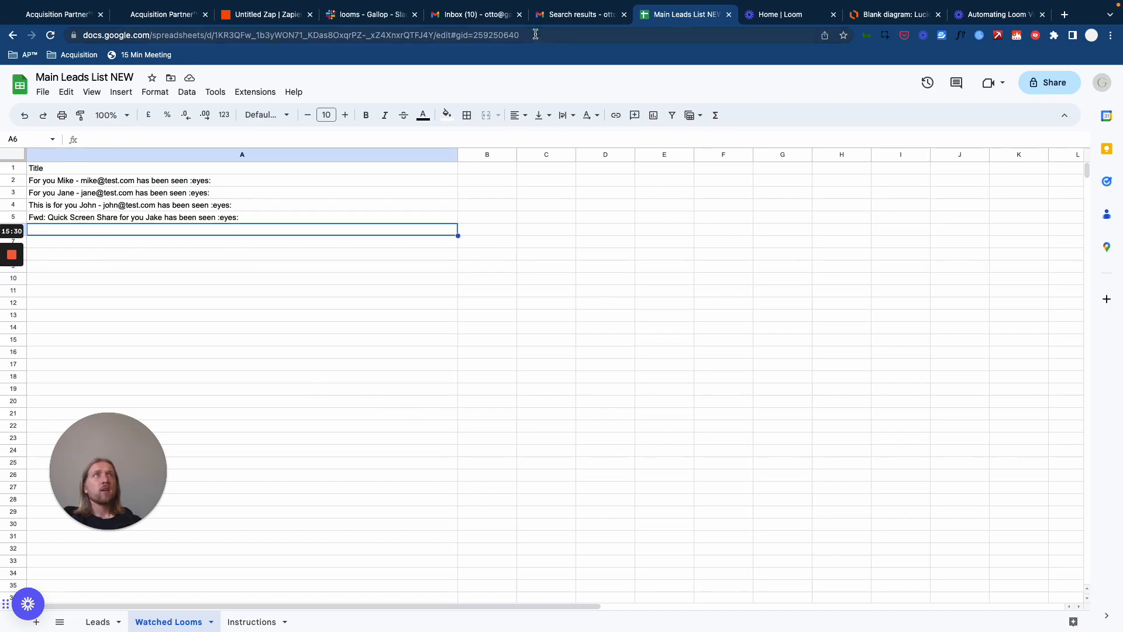
Copy the email address of the last test lead in the Leads sheet
left_click(97, 621)
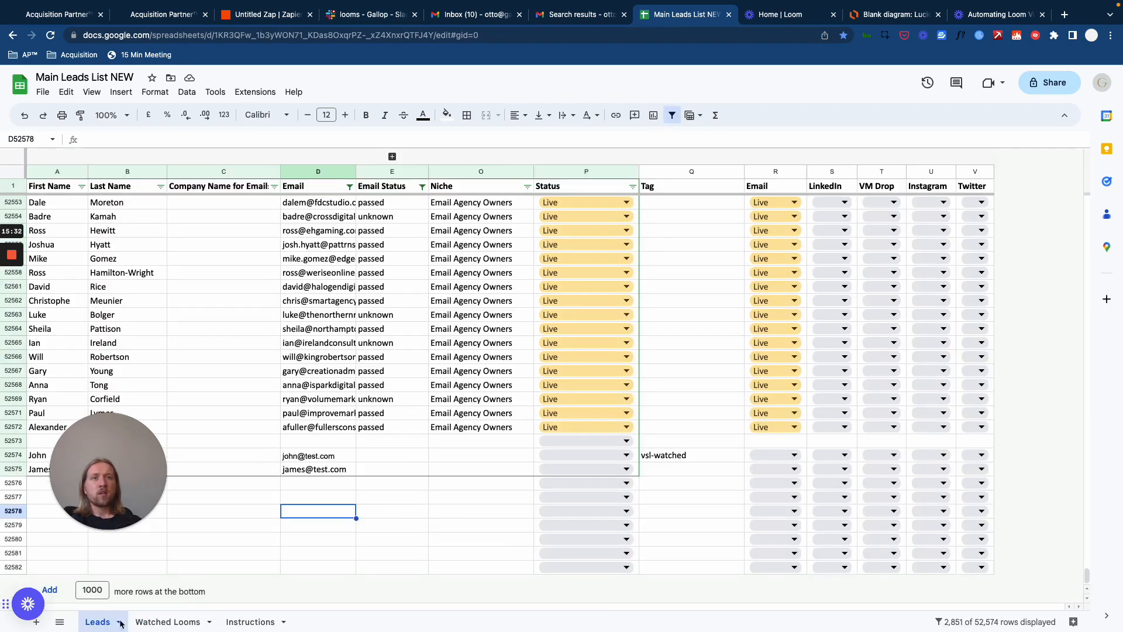
left_click_drag(128, 475, 994, 469)
left_click(54, 472)
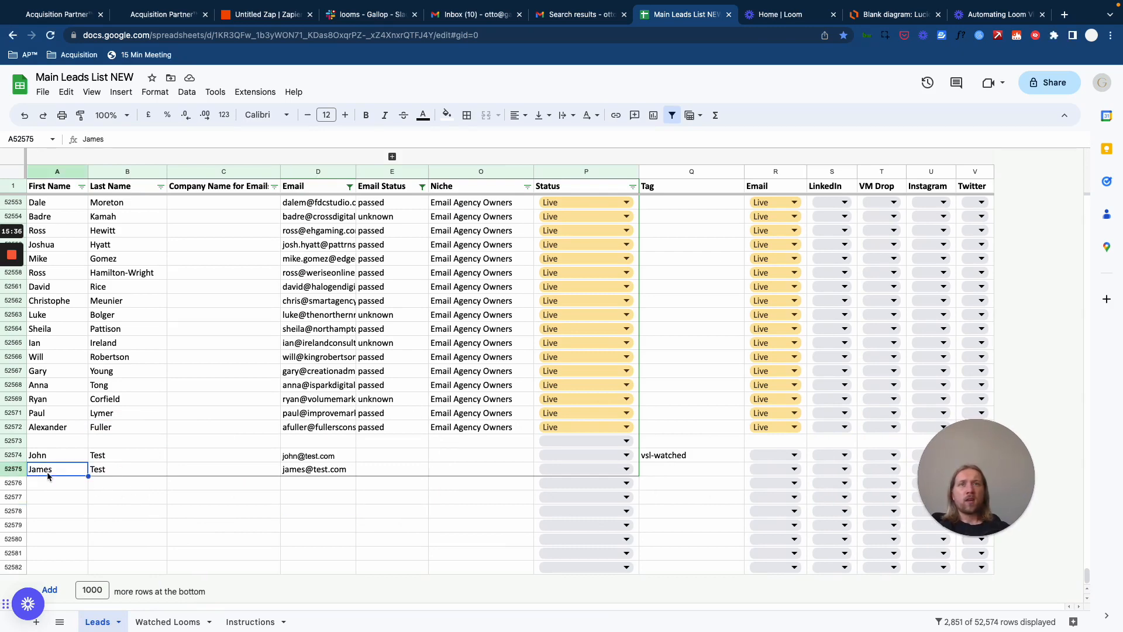
left_click(300, 473)
key("ctrl+c")
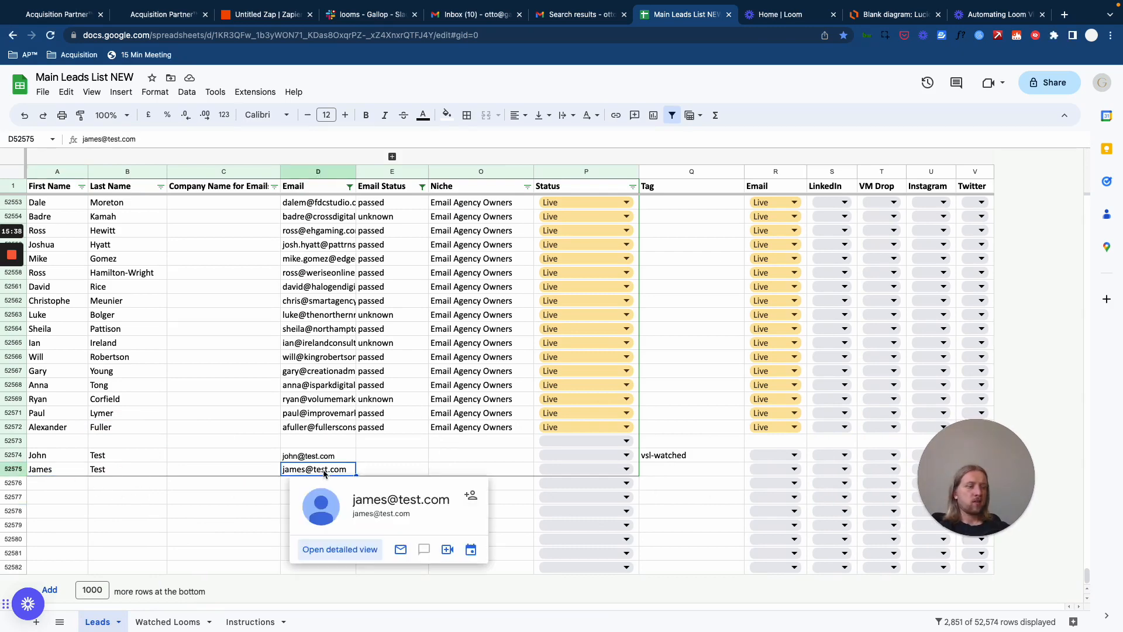
left_click(248, 496)
Rename the Loom video to "For you" plus the test lead's first name, a hyphen and the copied email address
left_click(994, 14)
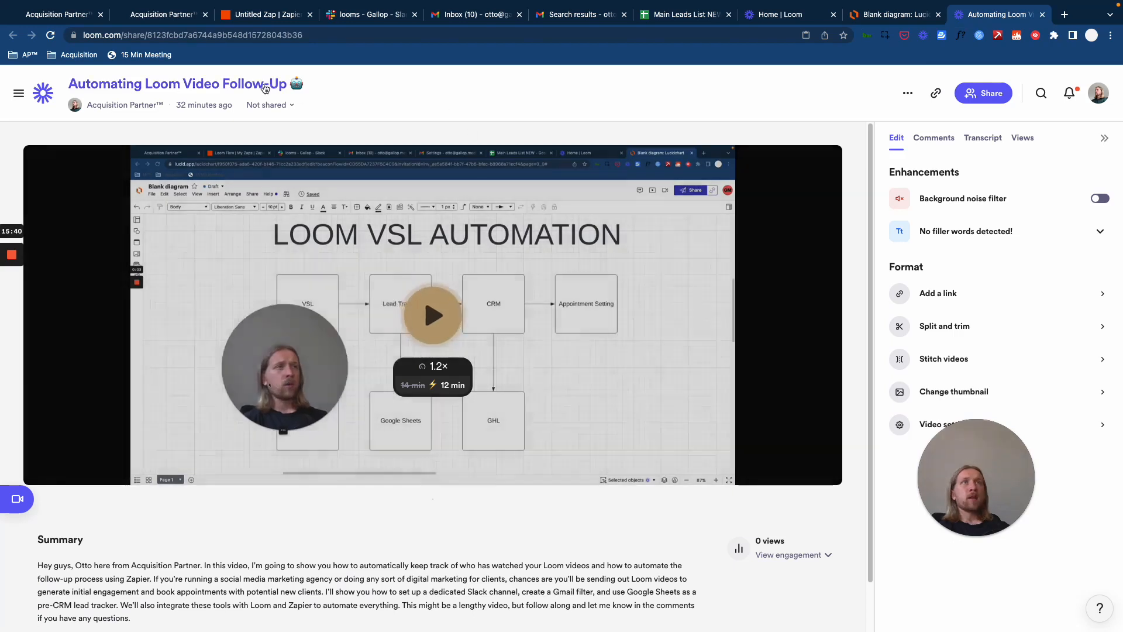
left_click(293, 90)
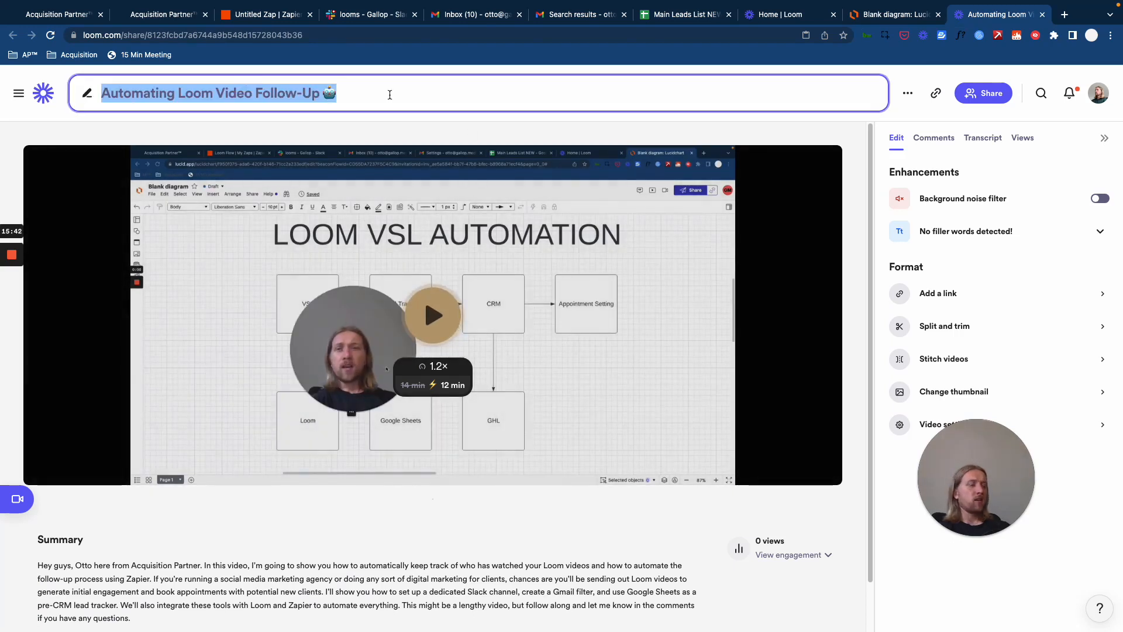
key("BackSpace")
type("For this")
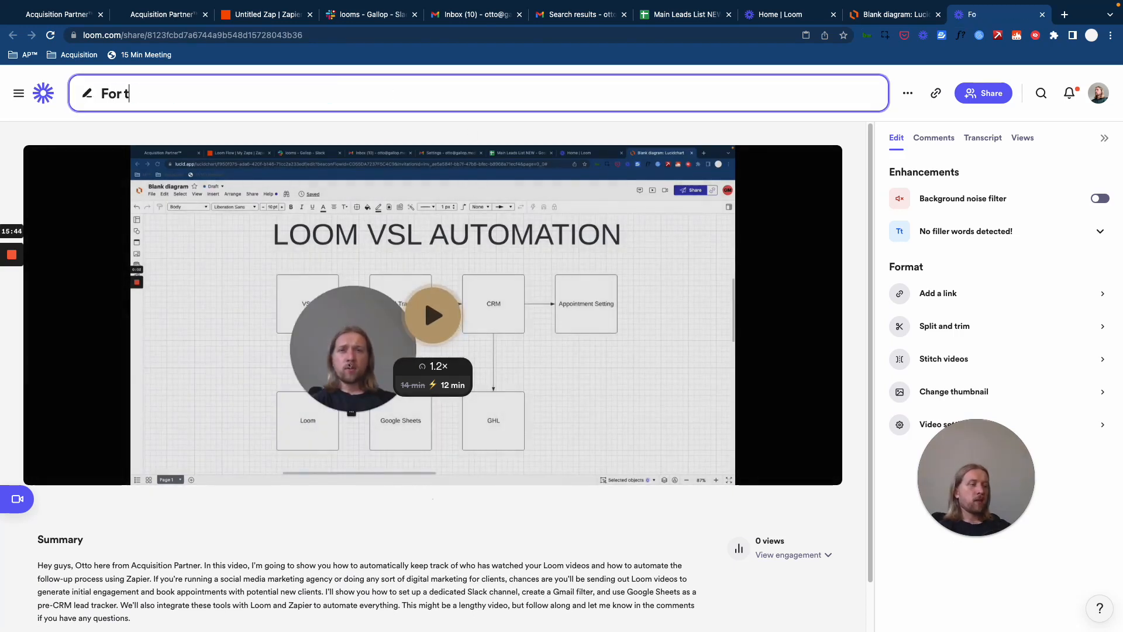
key("BackSpace")
key("BackSpace")
key("BackSpace")
key("BackSpace")
key("BackSpace")
type("you J")
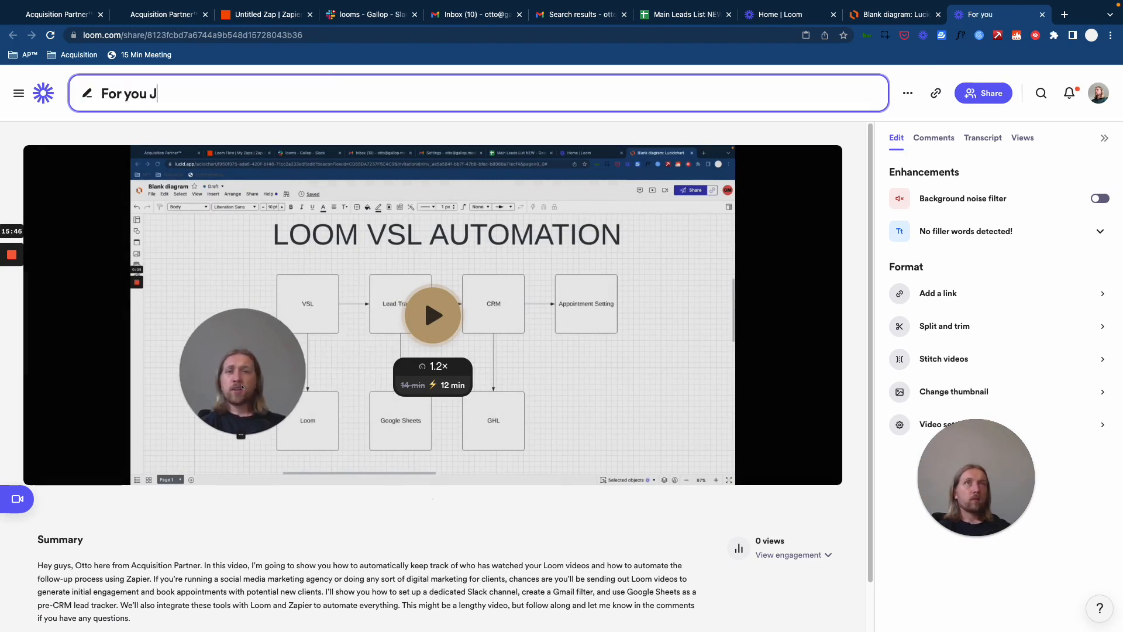
type("ames - v")
key("BackSpace")
key("ctrl+v")
key("Return")
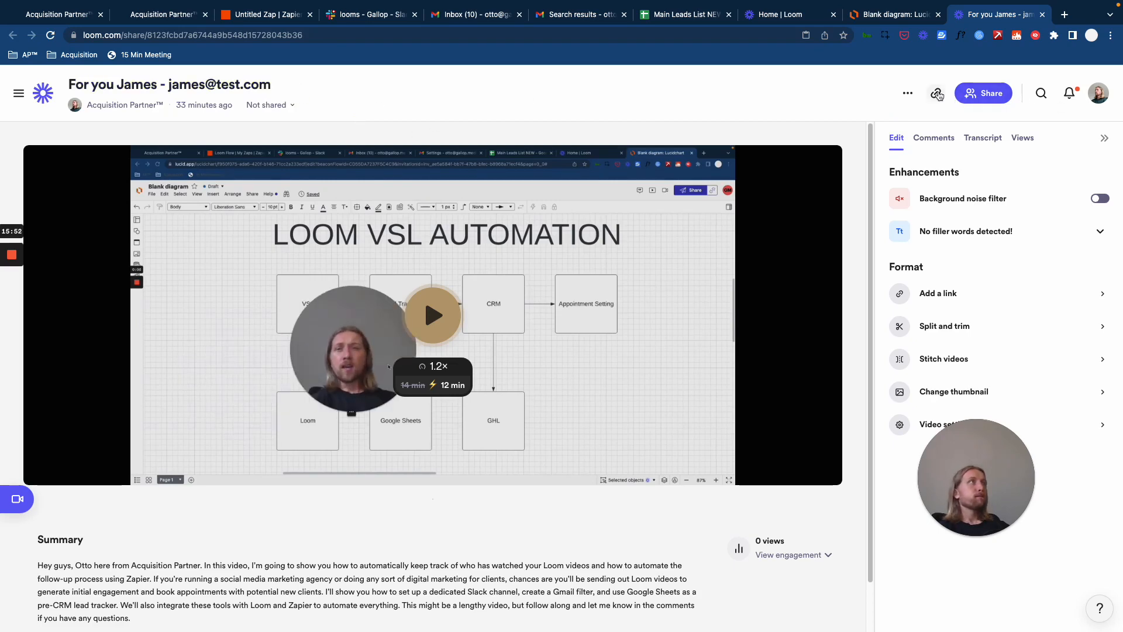
Copy the Loom video's share link and open it in a new incognito window
left_click(936, 93)
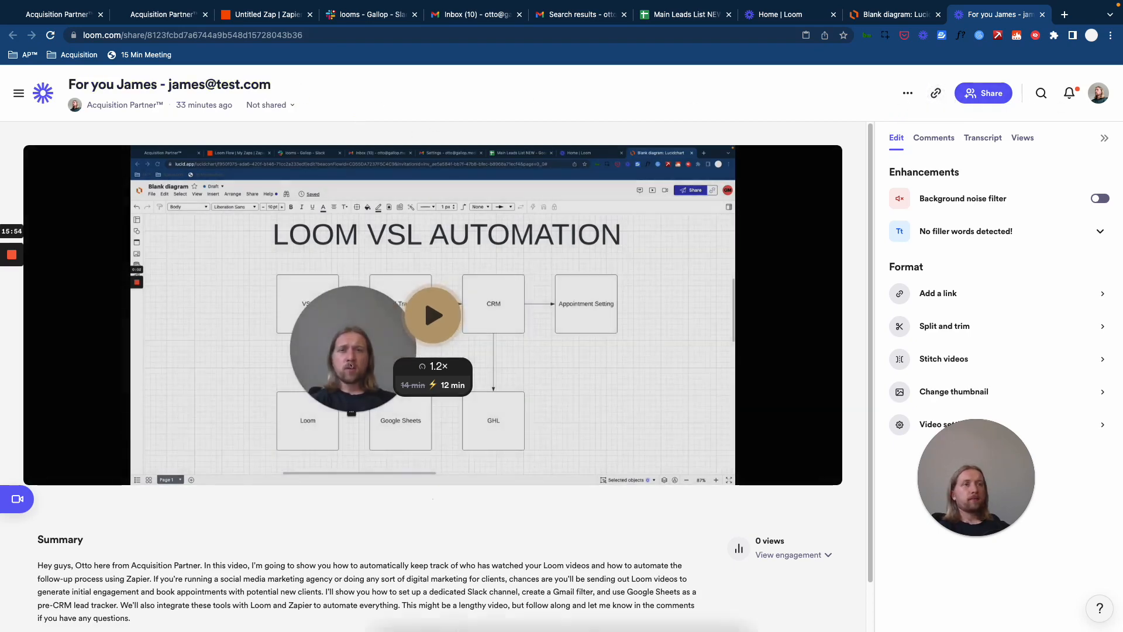
right_click(474, 604)
left_click(530, 498)
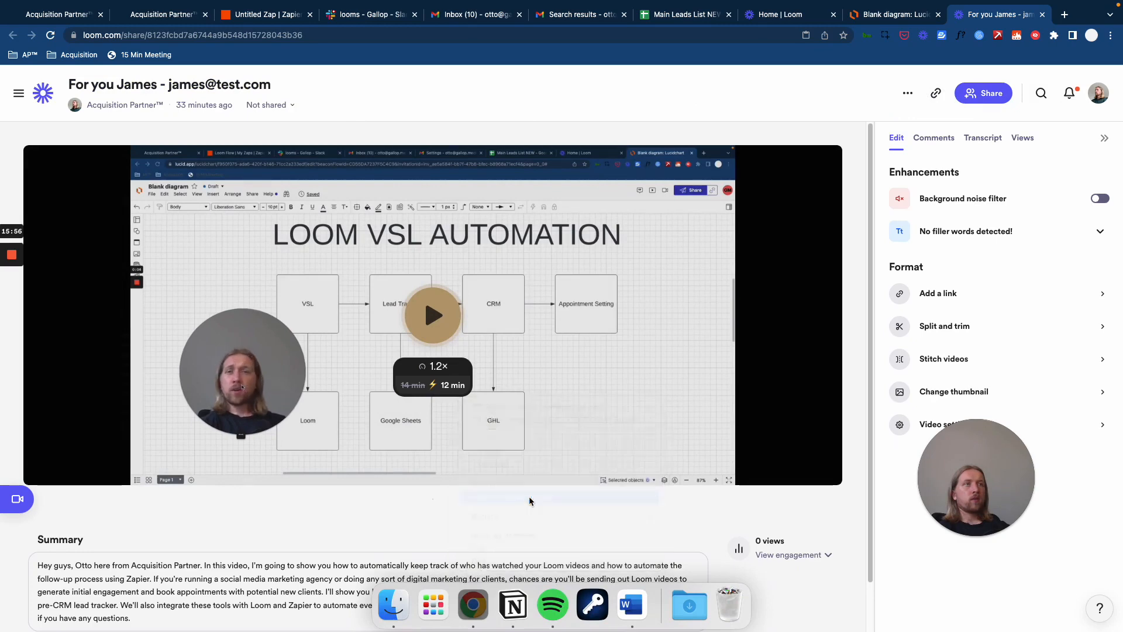
key("super+v")
key("Return")
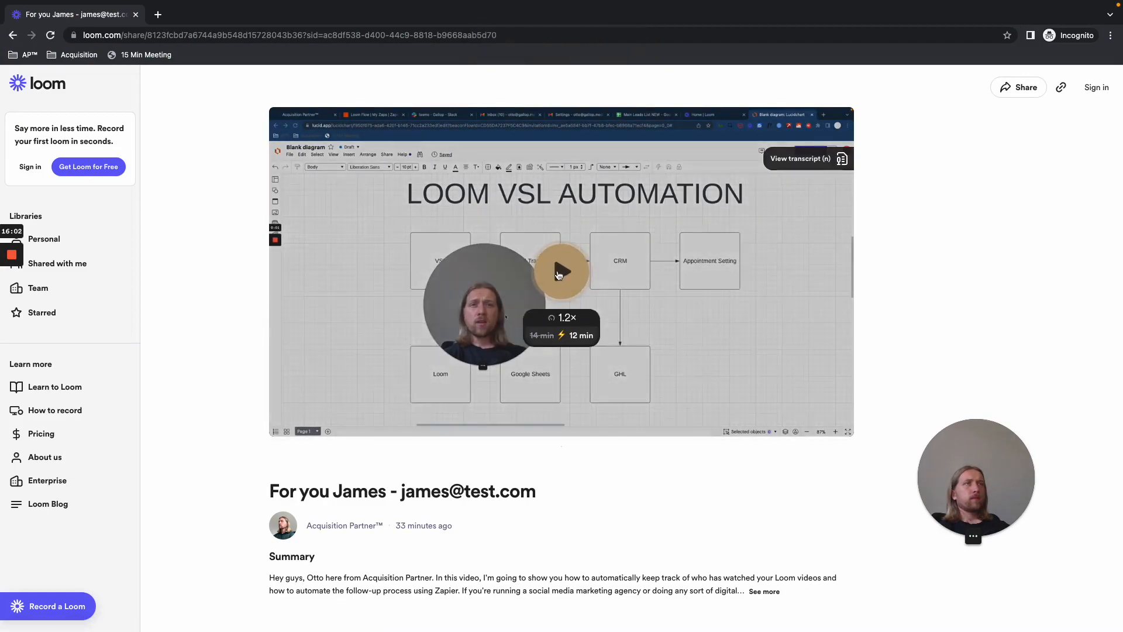
Play the shared video as an anonymous viewer, skip to about 7:32, pause it and close the incognito window
left_click(558, 275)
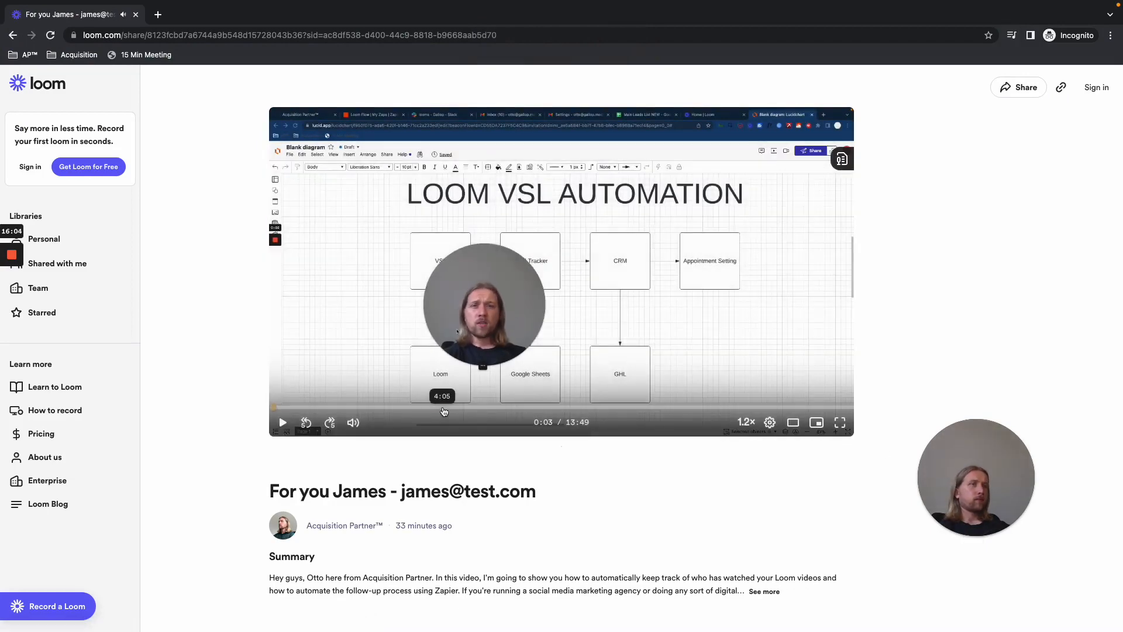
left_click(588, 407)
left_click(283, 423)
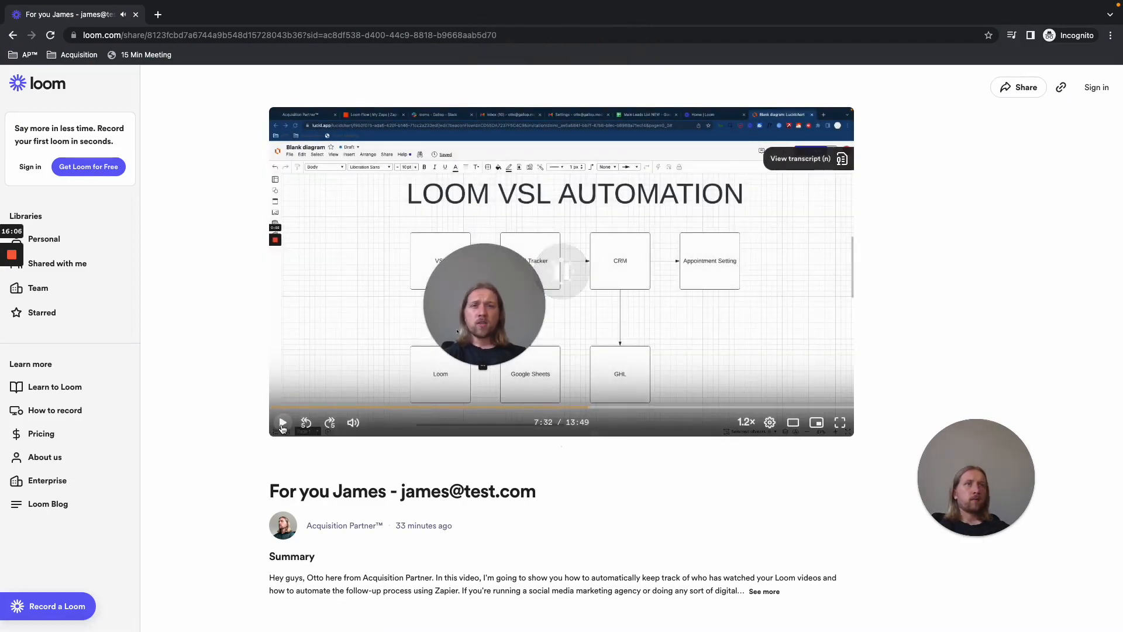
left_click(136, 15)
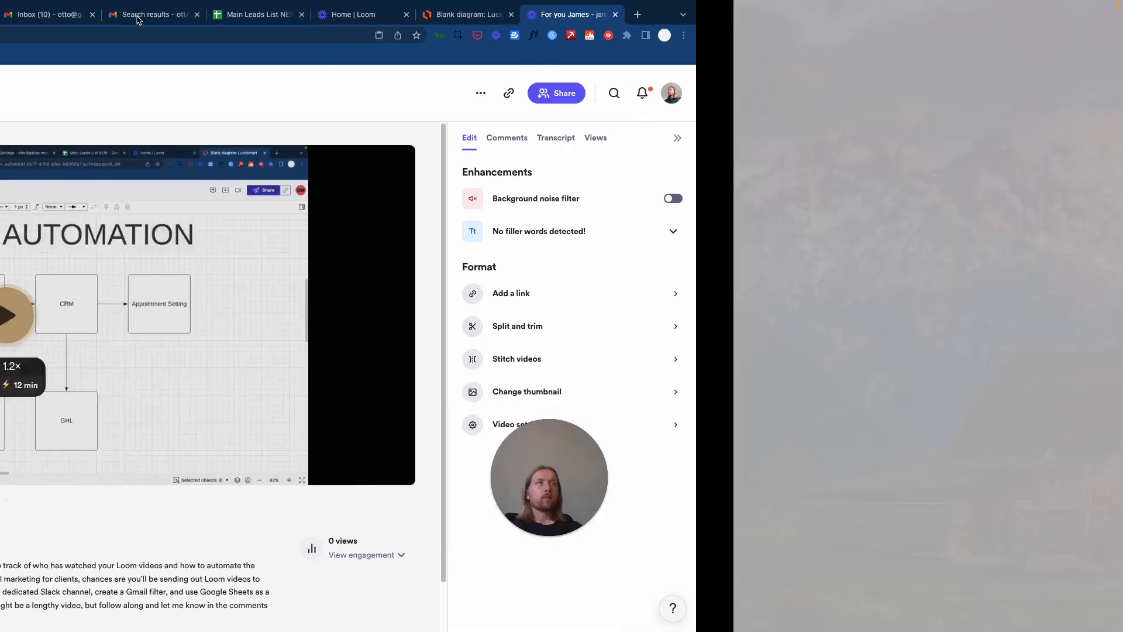
left_click_drag(91, 495, 91, 560)
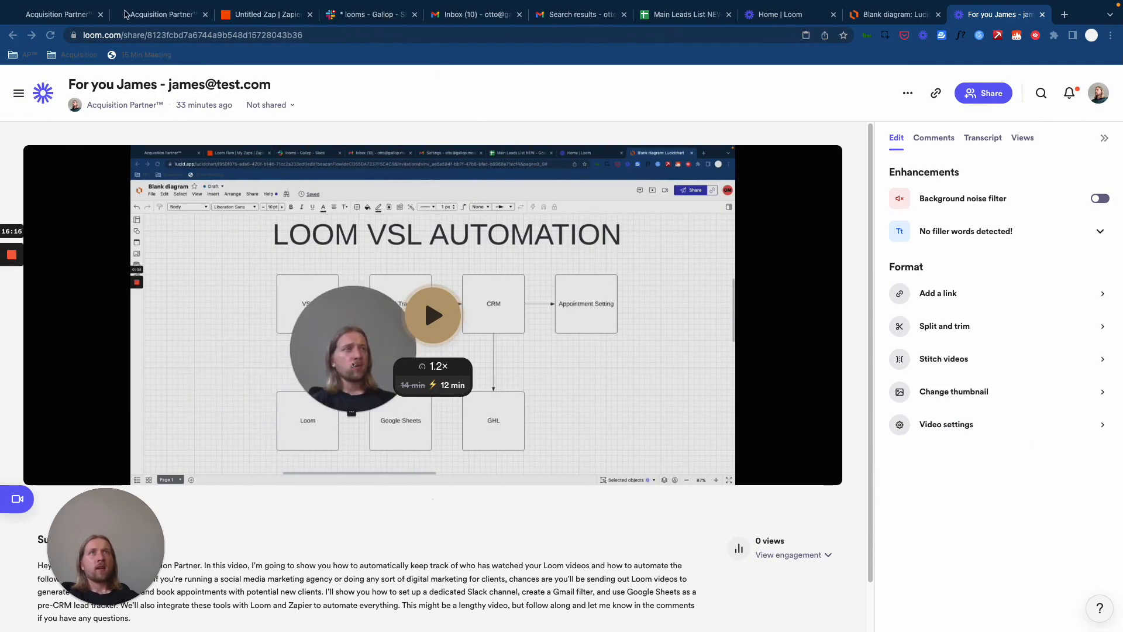
left_click_drag(106, 533, 778, 544)
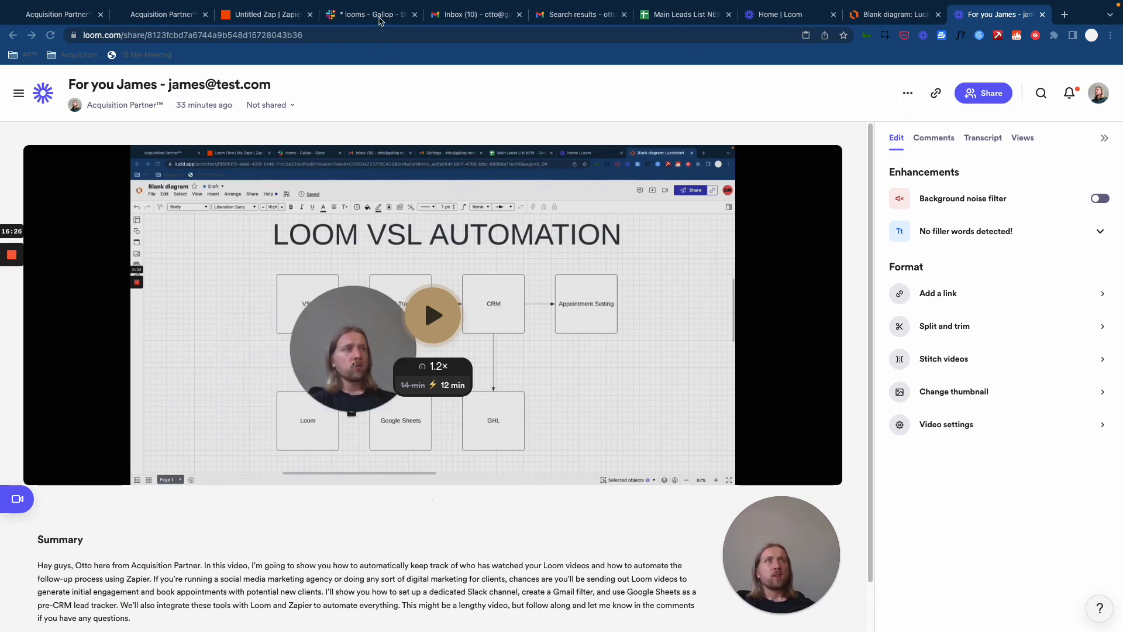
Switch to Slack's looms channel and expand the newest watched-Loom notification to check the lead's email address in its subject
left_click(369, 14)
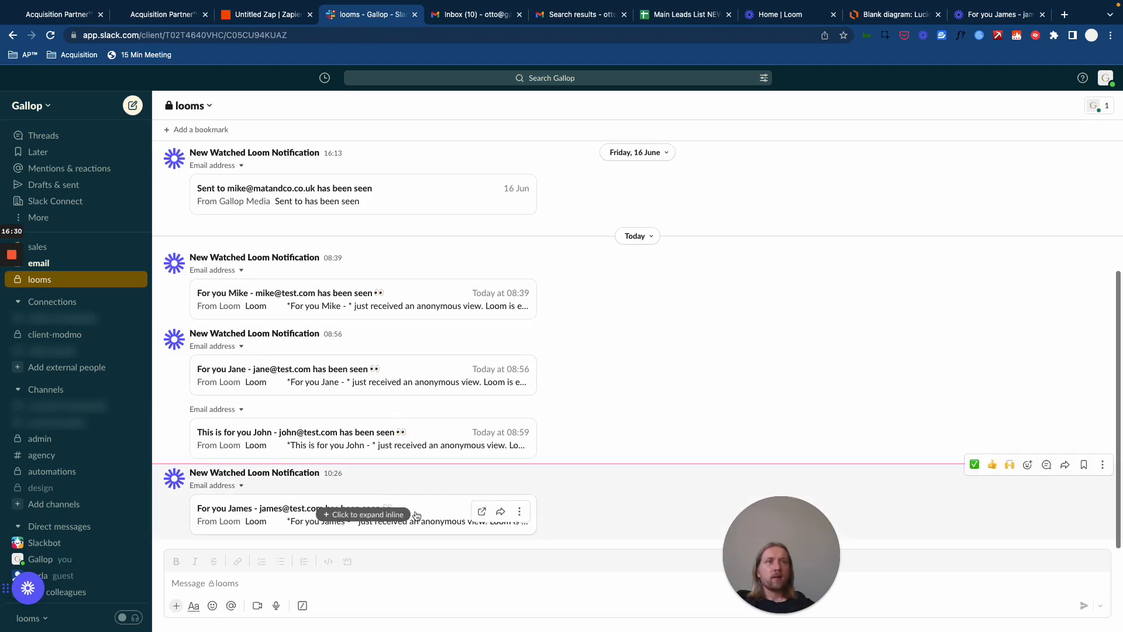
left_click(364, 512)
scroll(419, 494, "down", 10)
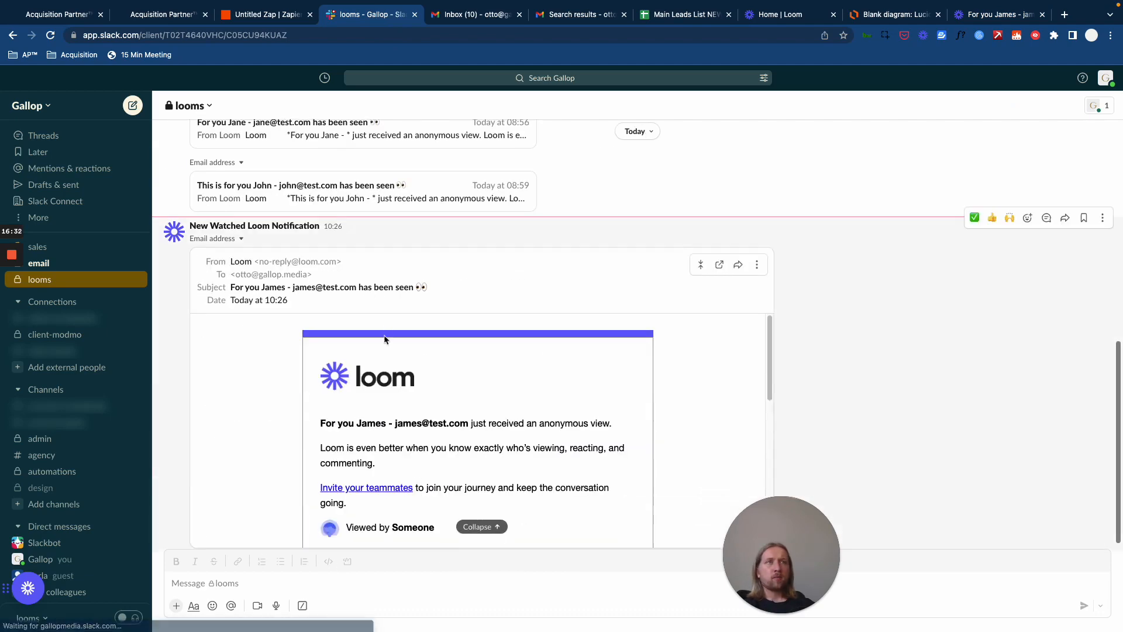
scroll(283, 385, "up", 20)
scroll(315, 375, "down", 6)
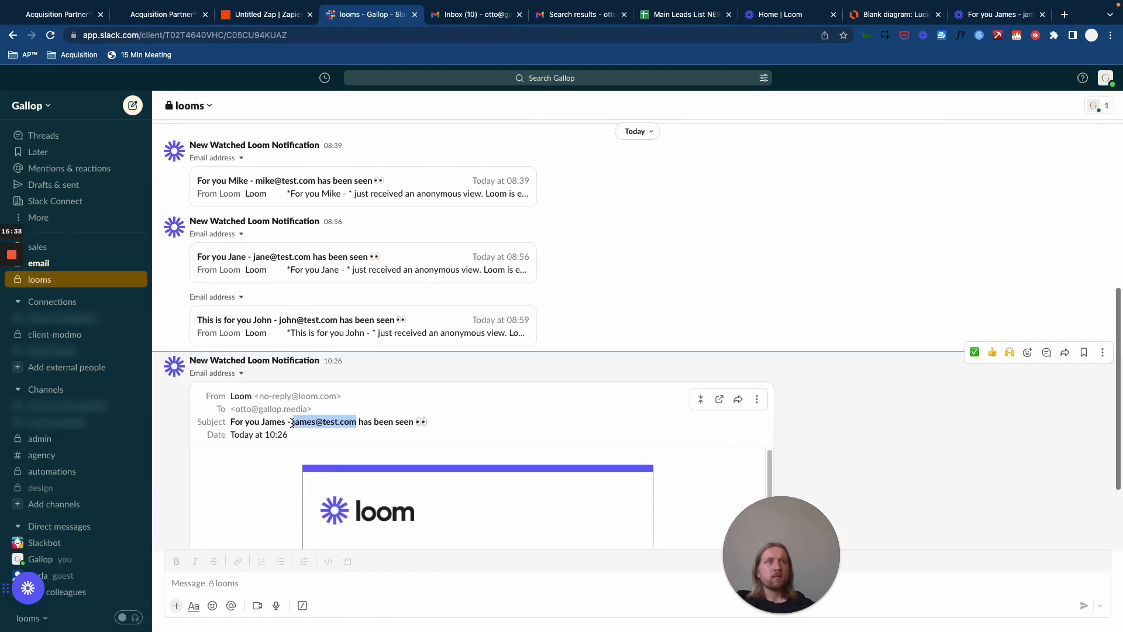
Switch to the Main Leads List NEW spreadsheet and check the newest entry in the Watched Looms sheet
left_click(682, 14)
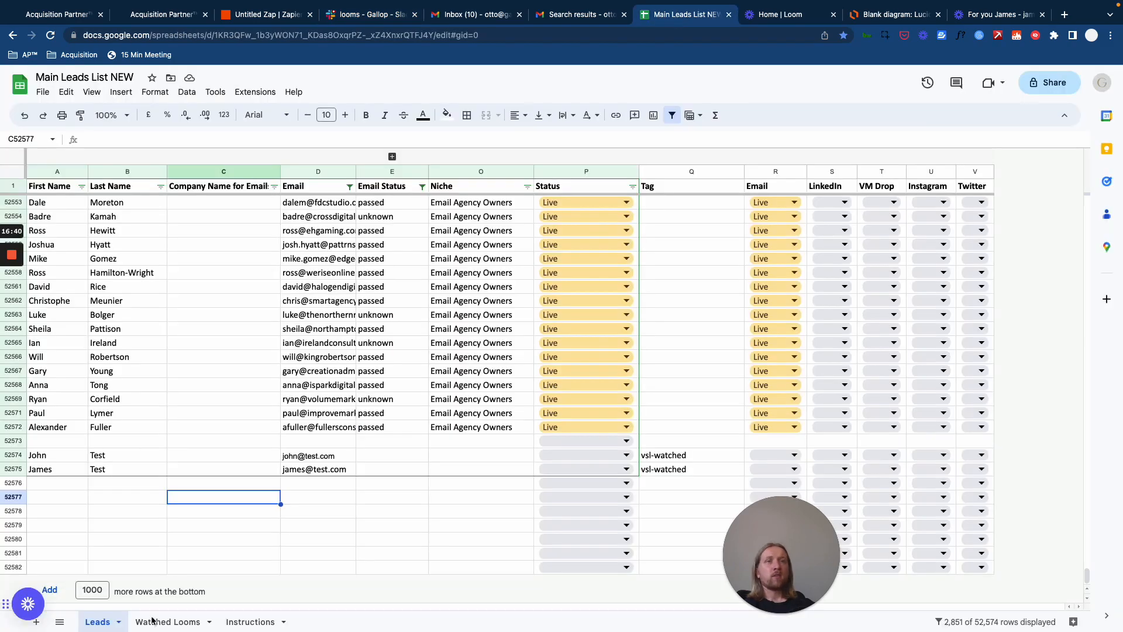
left_click(169, 622)
left_click(271, 352)
left_click(56, 232)
left_click(138, 242)
left_click(132, 231)
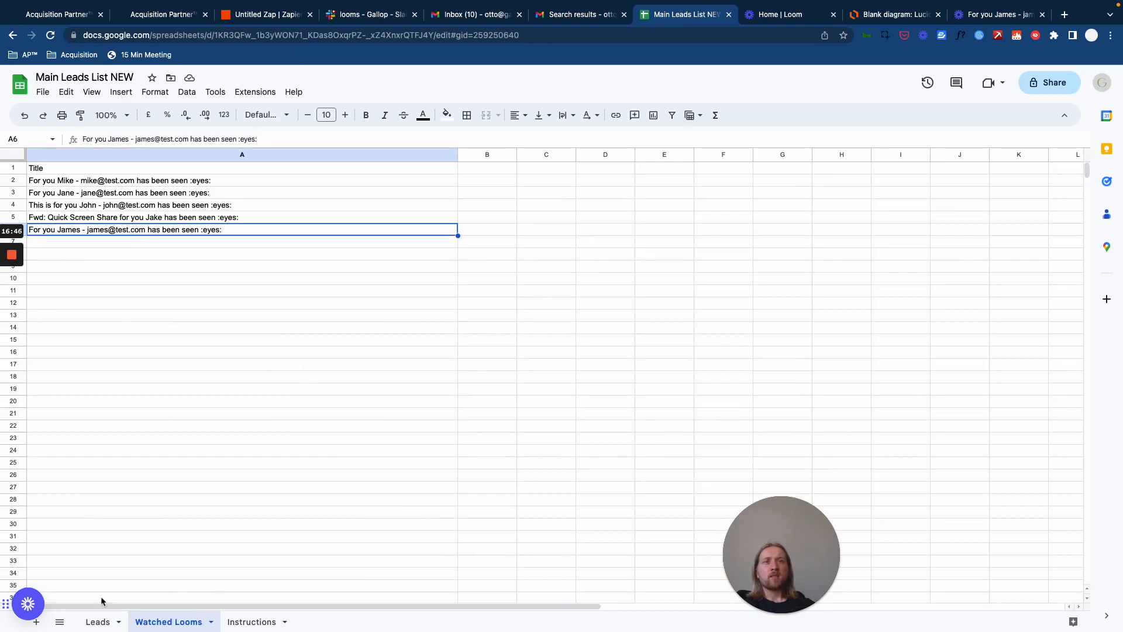
Check the Tag column of the last test lead in the Leads sheet
left_click(91, 622)
left_click_drag(420, 539, 431, 534)
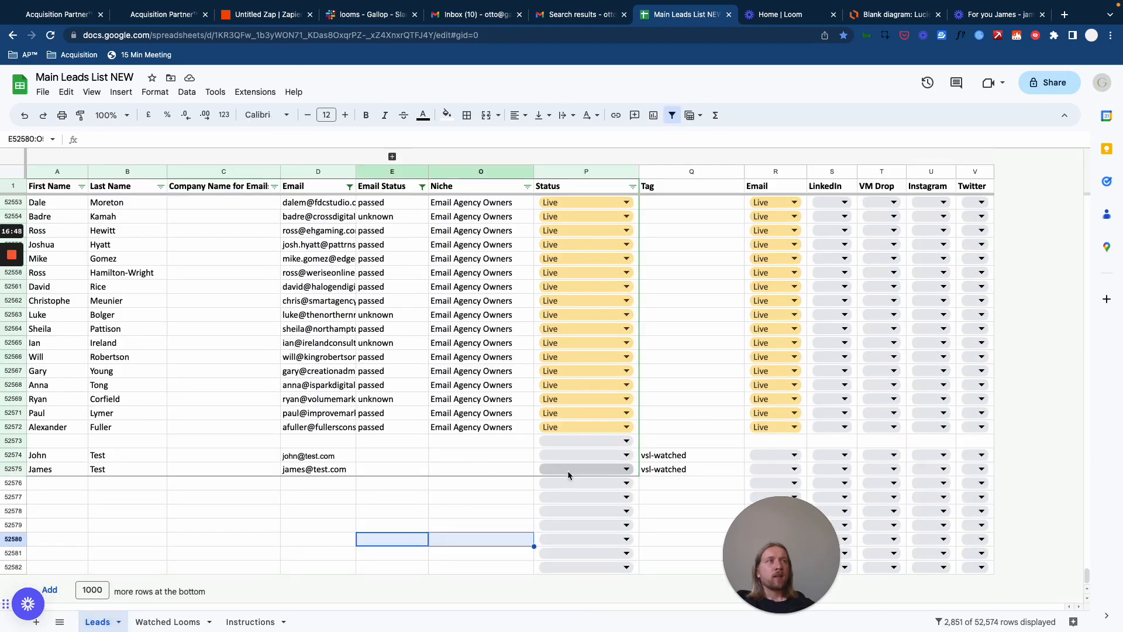
left_click(657, 475)
left_click_drag(808, 531, 978, 483)
left_click(708, 514)
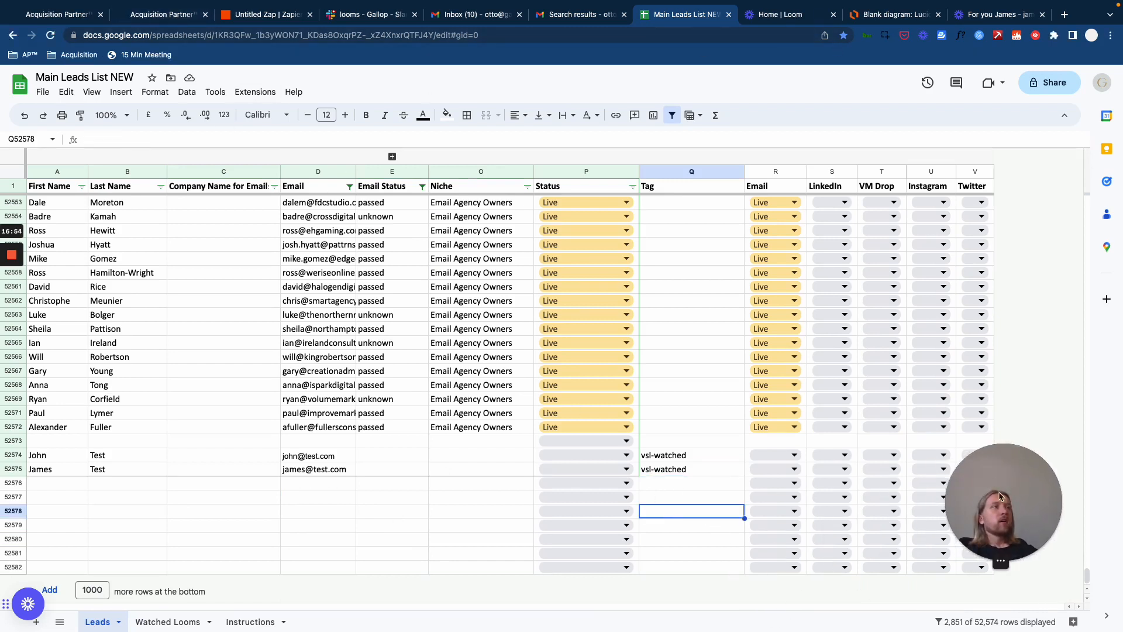
left_click_drag(995, 479, 135, 462)
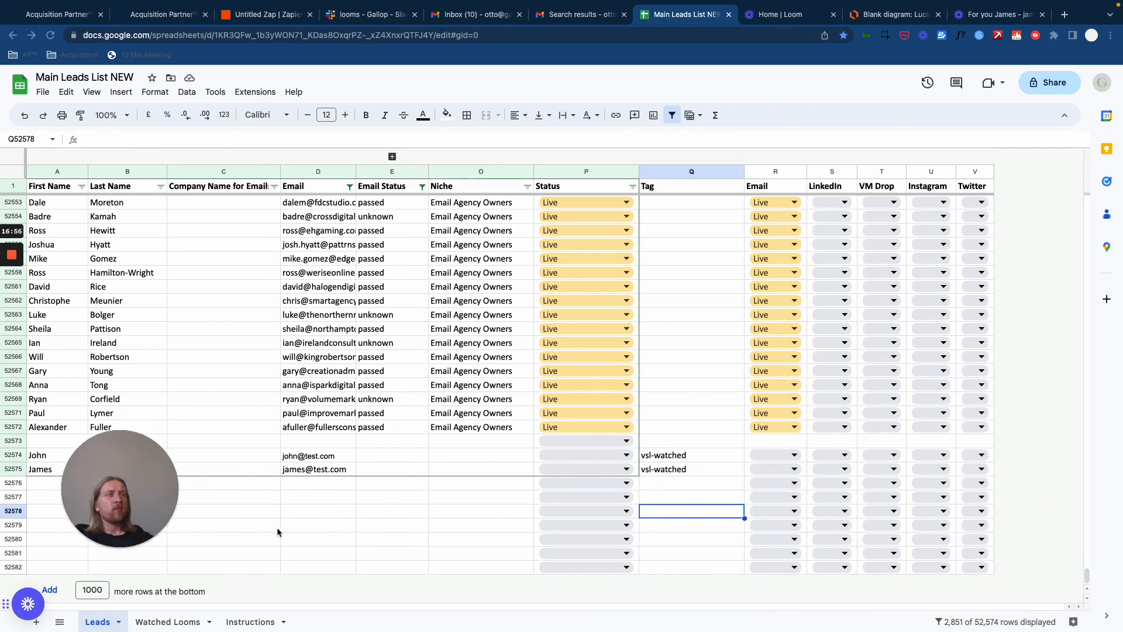
left_click_drag(232, 440, 543, 369)
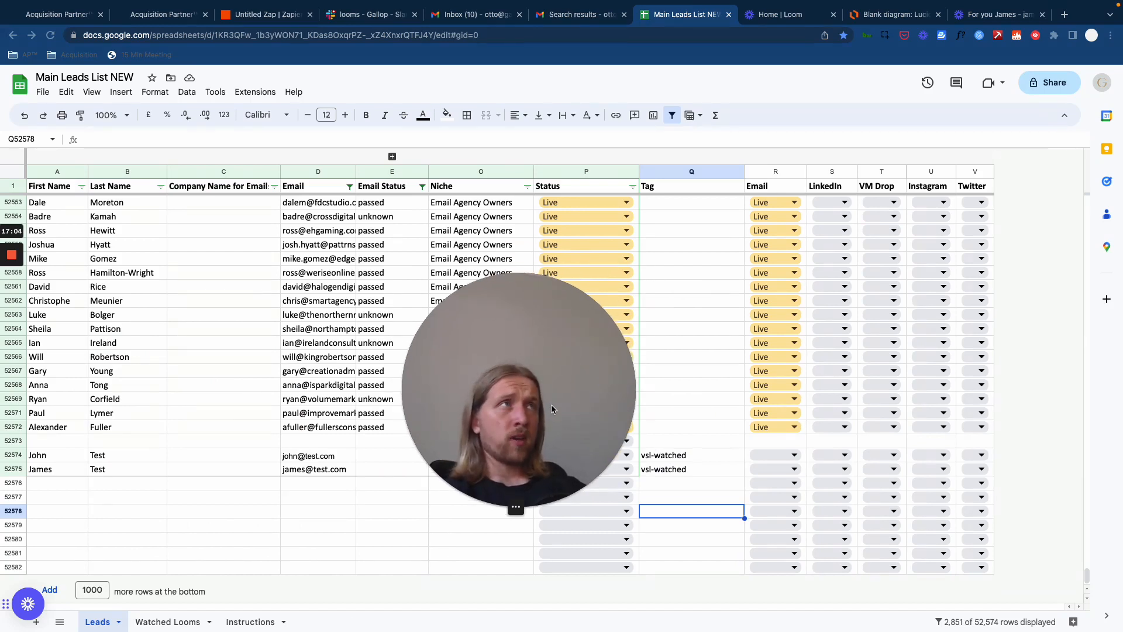
left_click_drag(552, 409, 541, 411)
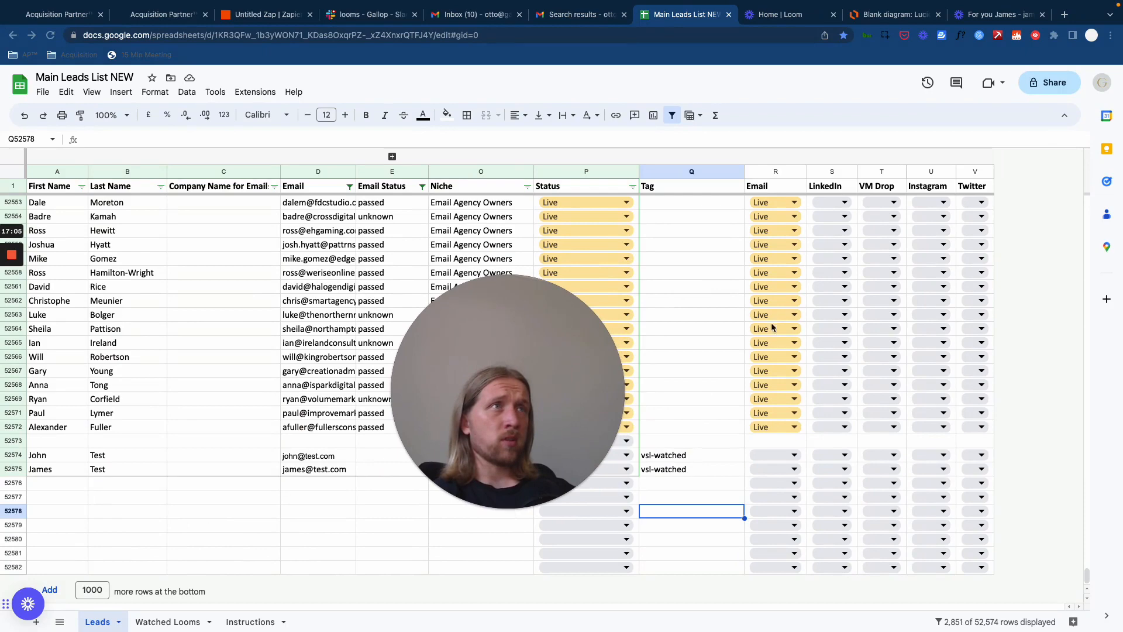
Switch to the Lucidchart diagram and review the LOOM VSL AUTOMATION flowchart from VSL through to Appointment Setting
left_click(892, 14)
scroll(820, 279, "up", 5)
scroll(820, 279, "left", 5)
left_click_drag(555, 353, 188, 406)
scroll(374, 418, "up", 10)
scroll(375, 418, "left", 10)
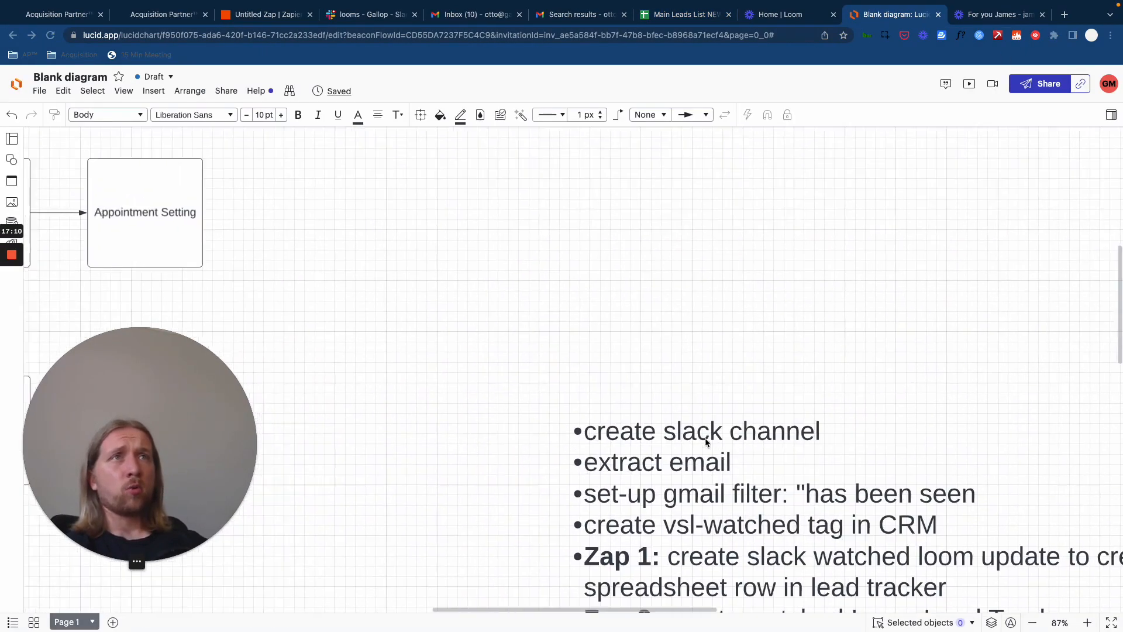
scroll(715, 437, "left", 5)
scroll(819, 427, "down", 2)
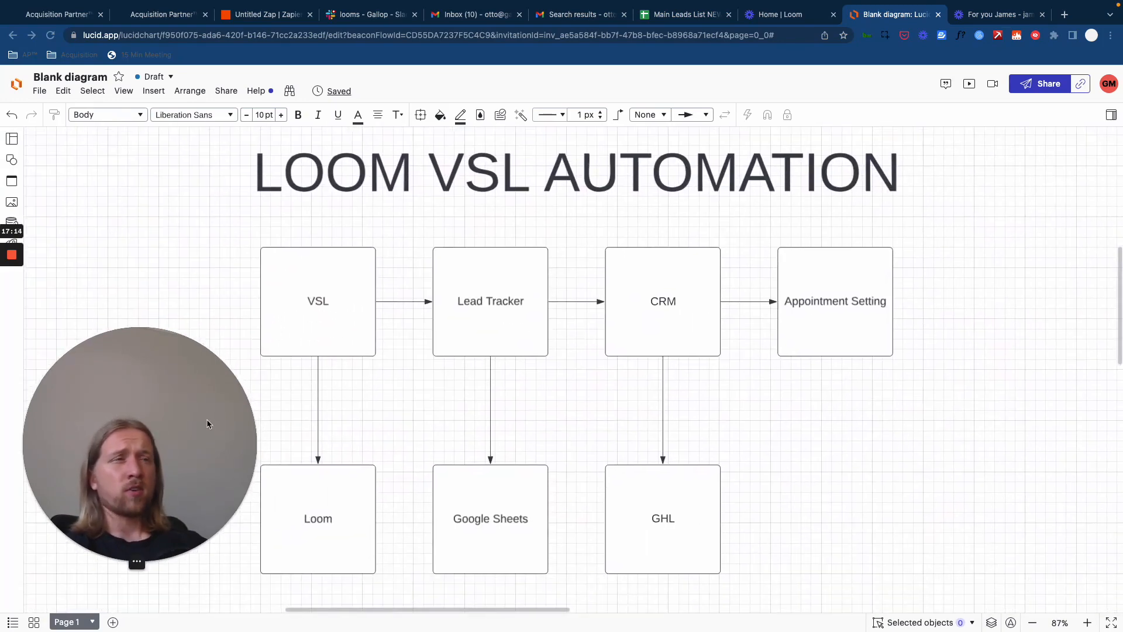
mouse_move(197, 428)
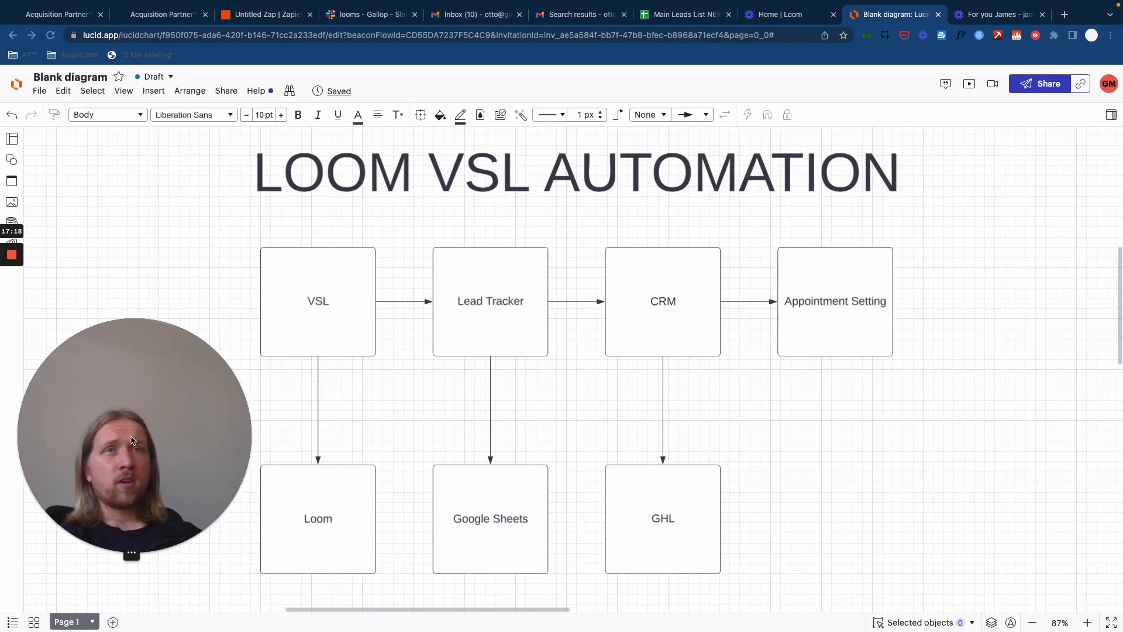
left_click(110, 555)
left_click(109, 554)
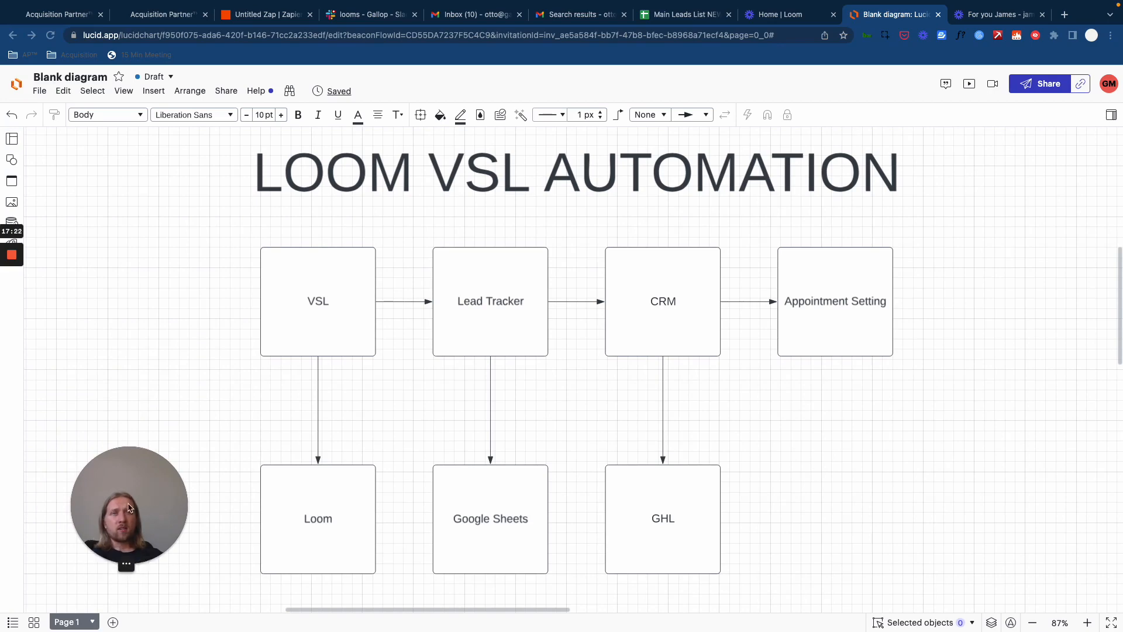
left_click_drag(132, 506, 127, 508)
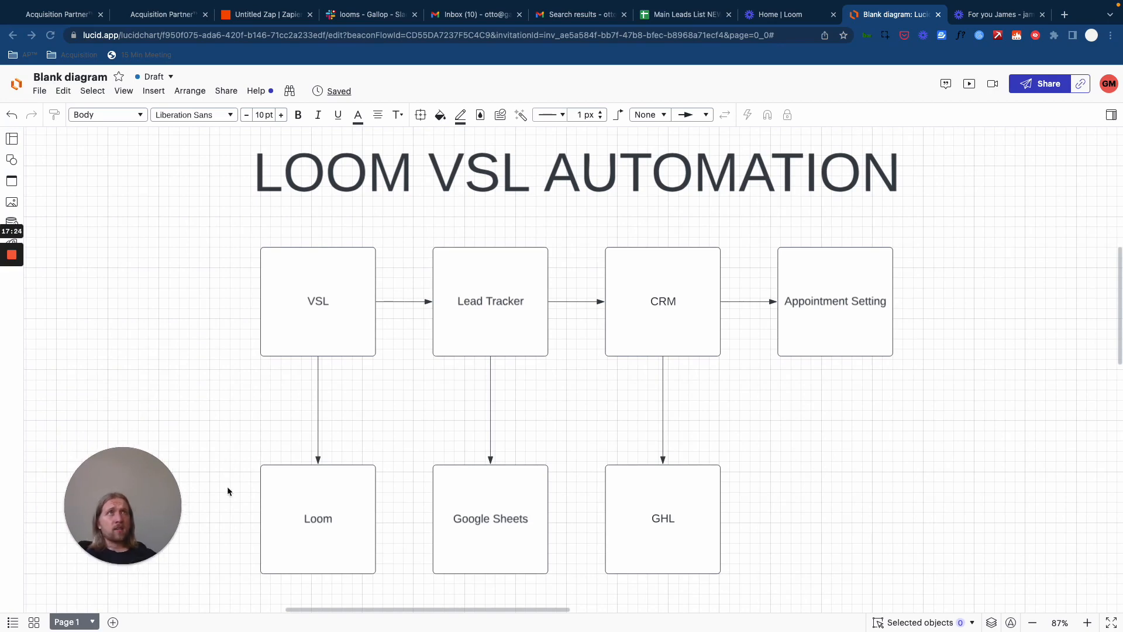
left_click_drag(123, 489, 144, 490)
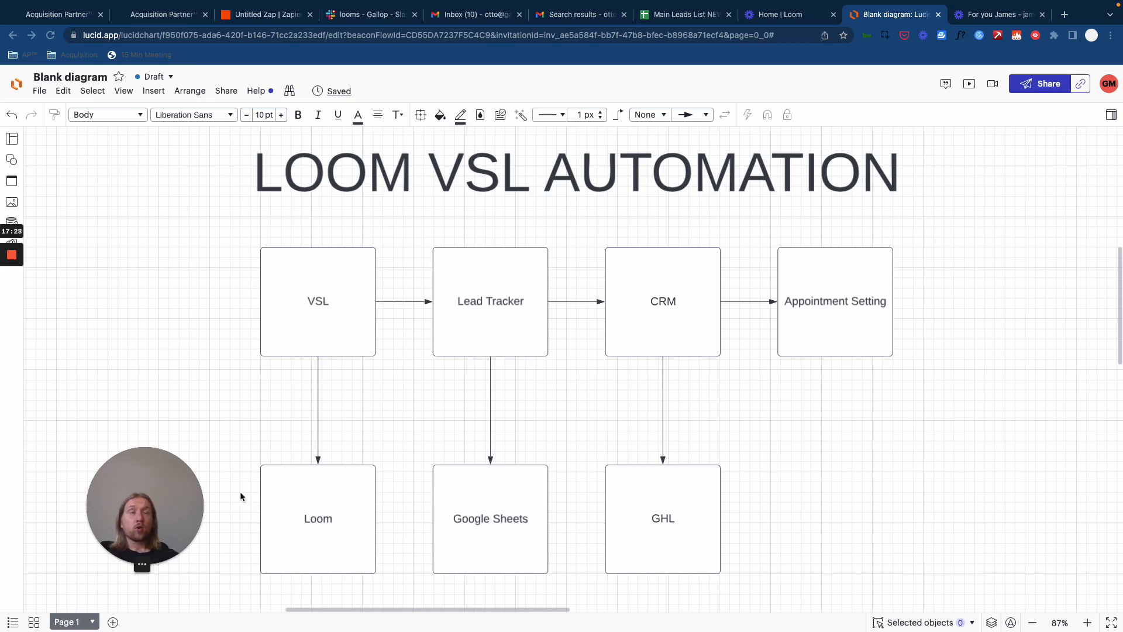
left_click_drag(129, 501, 104, 497)
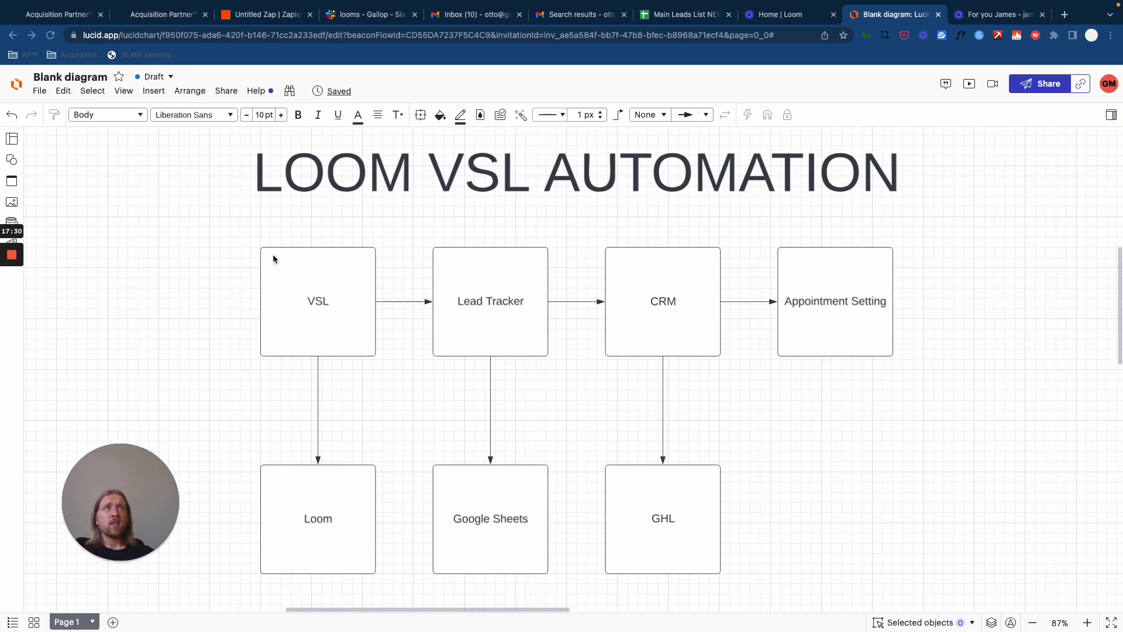
mouse_move(141, 491)
left_mouse_down()
mouse_move(136, 515)
mouse_move(153, 486)
left_mouse_up()
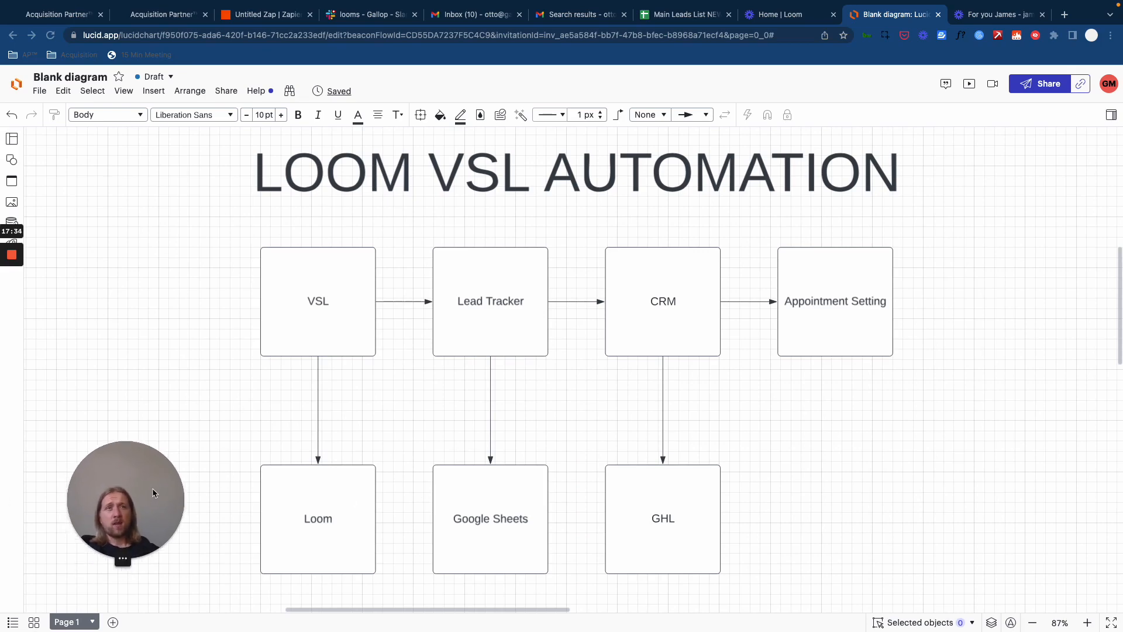